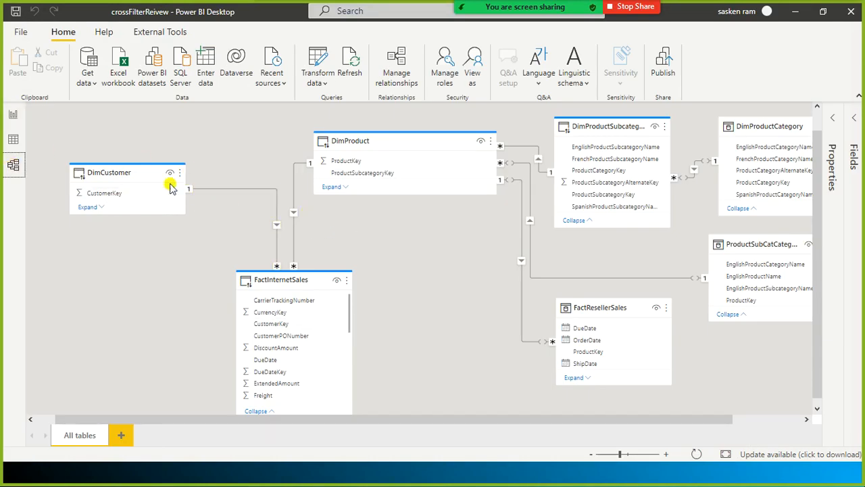
Review the relationship settings between FactInternetSales and DimCustomer, then close them without changes
mouse_move(281, 270)
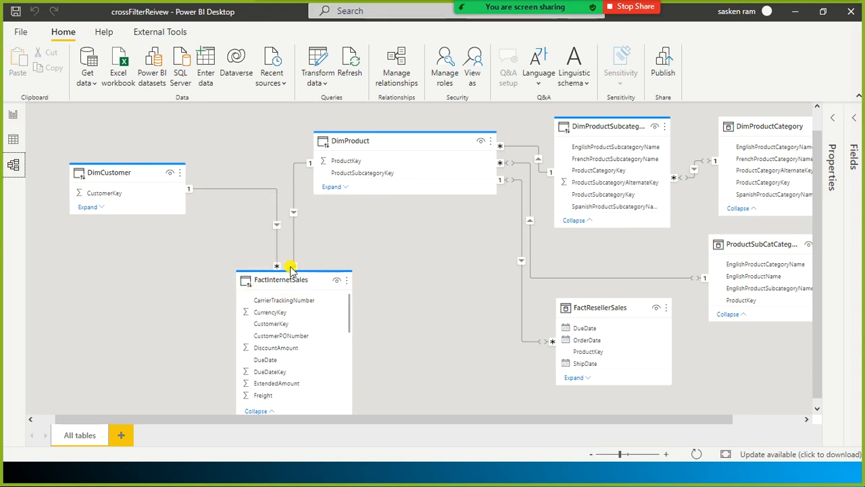
mouse_move(172, 177)
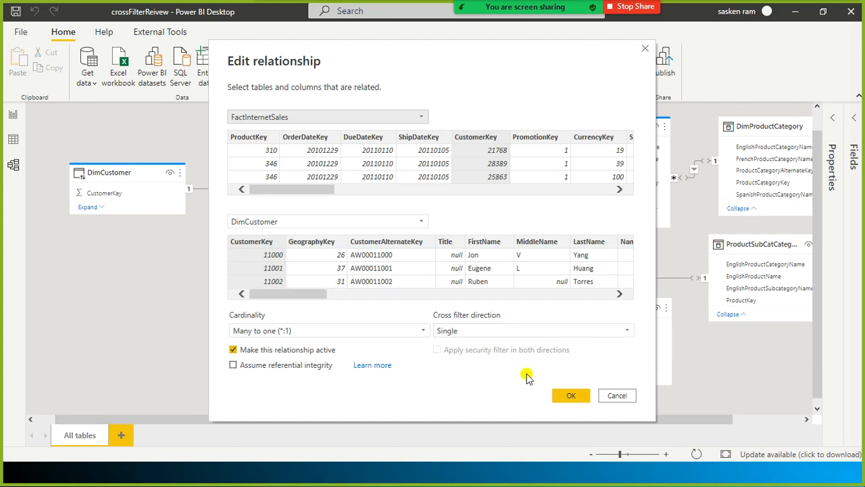
left_click(565, 395)
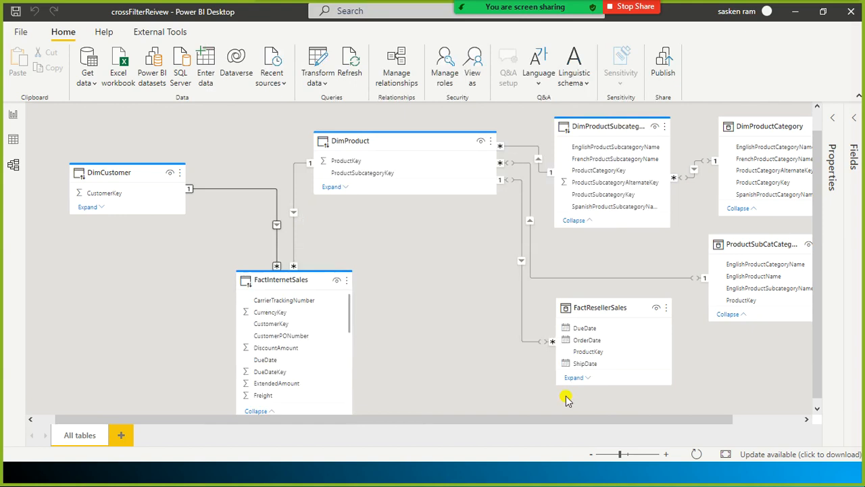
mouse_move(557, 10)
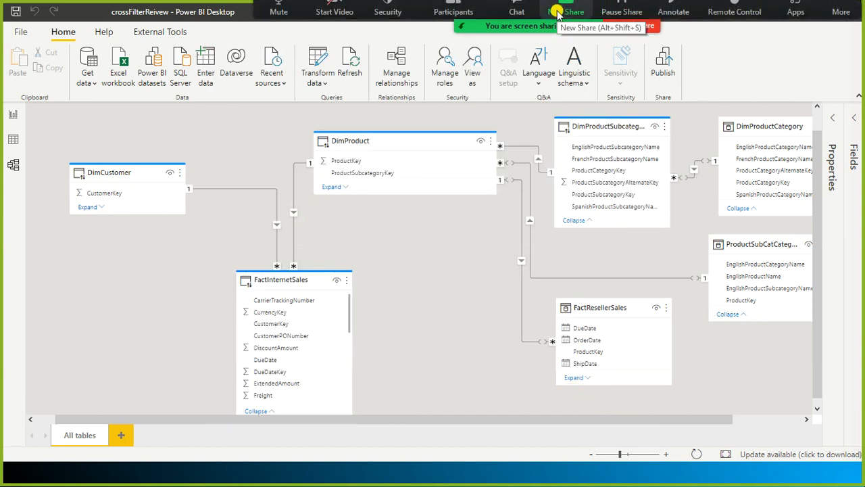
left_click(454, 19)
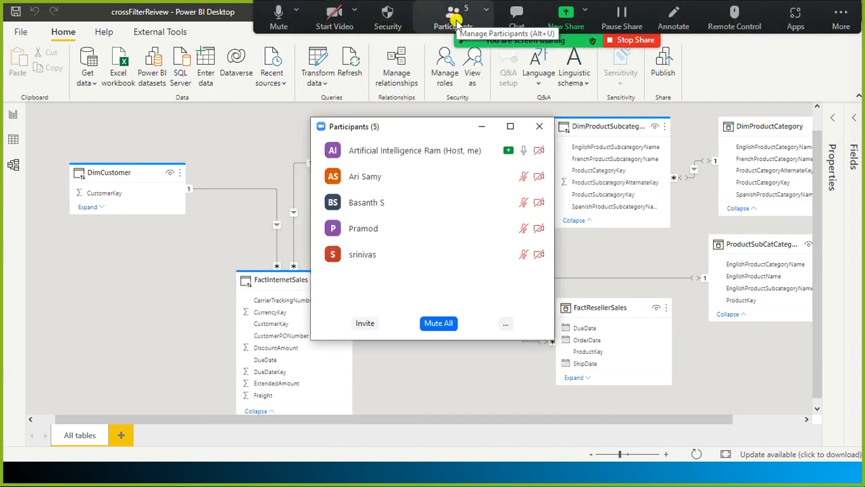
left_click(549, 128)
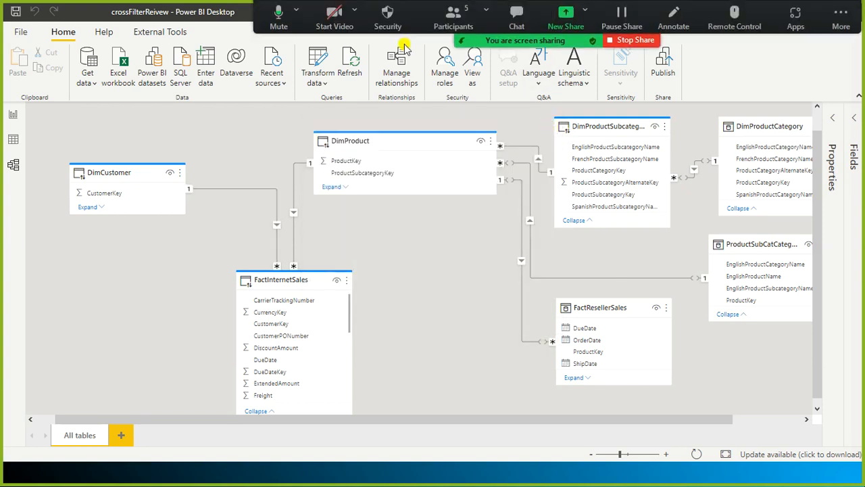
Switch to the presentation to review the CROSSFILTER syntax slide, then return to the Power BI model
key("alt+Tab")
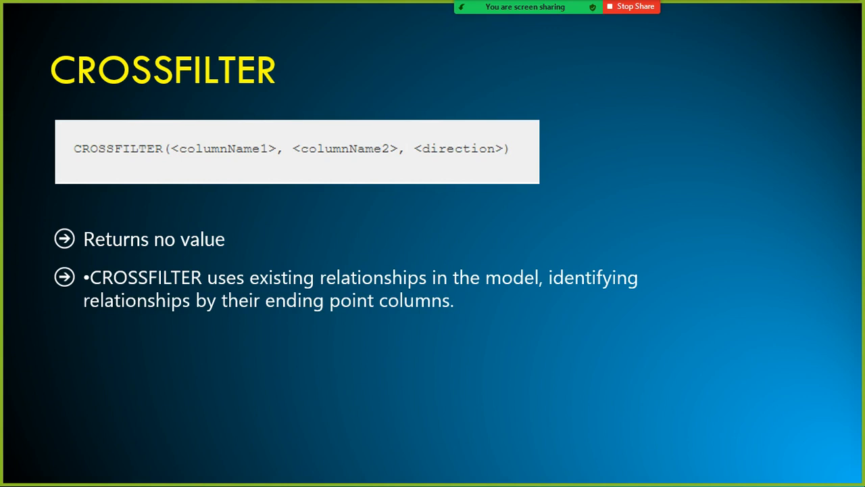
key("alt+Tab")
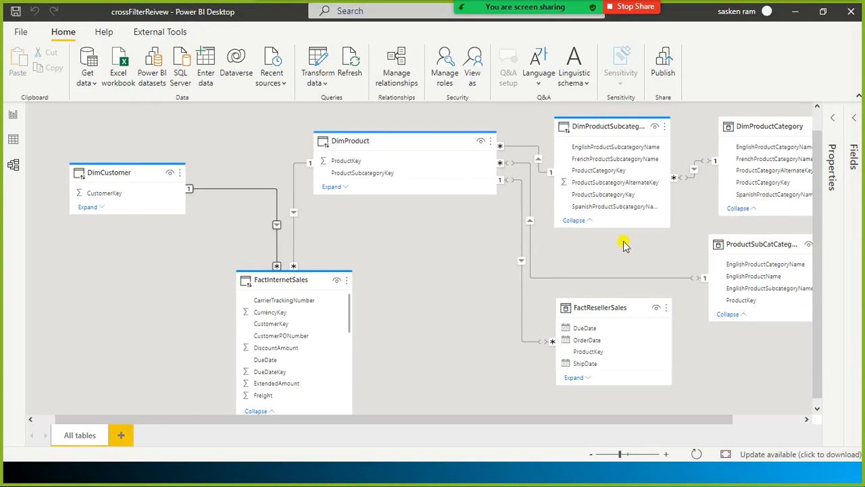
Move the FactResellerSales table closer to FactInternetSales, and move DimProduct up toward DimCustomer in the model diagram
left_click_drag(621, 308, 507, 333)
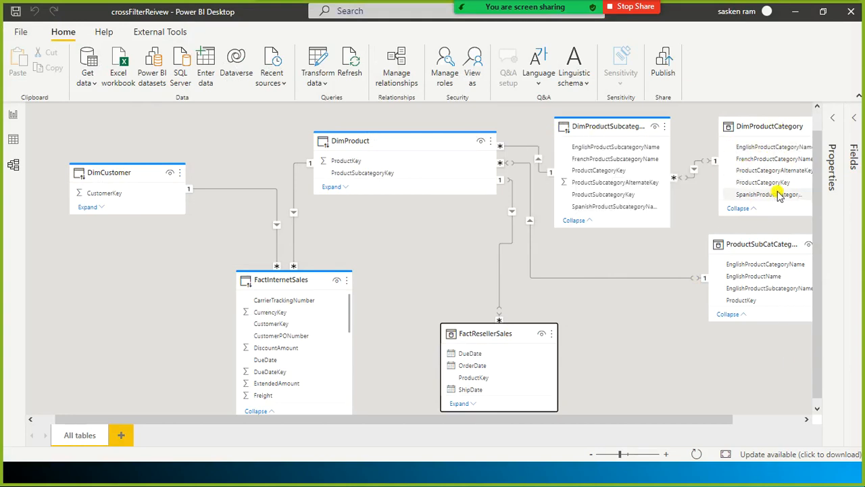
left_click_drag(450, 141, 410, 137)
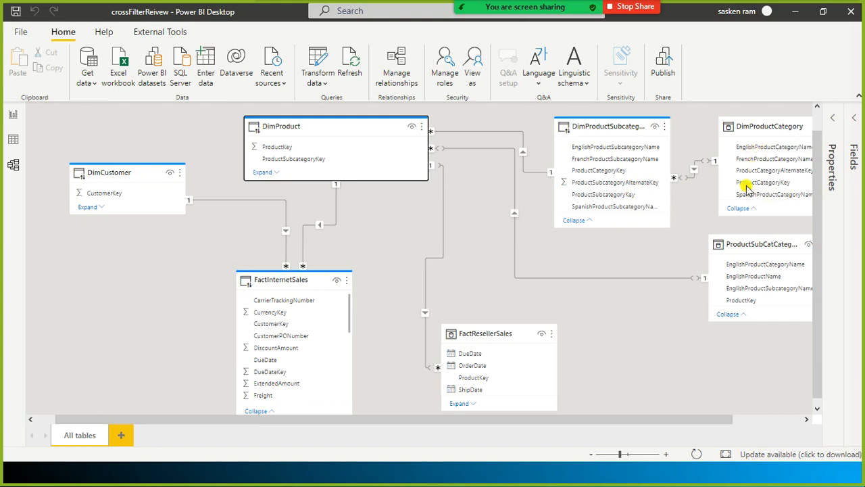
mouse_move(298, 119)
mouse_move(381, 122)
Delete the relationship between DimProduct and the ProductSubCatCateg... table
left_click(653, 278)
right_click(653, 277)
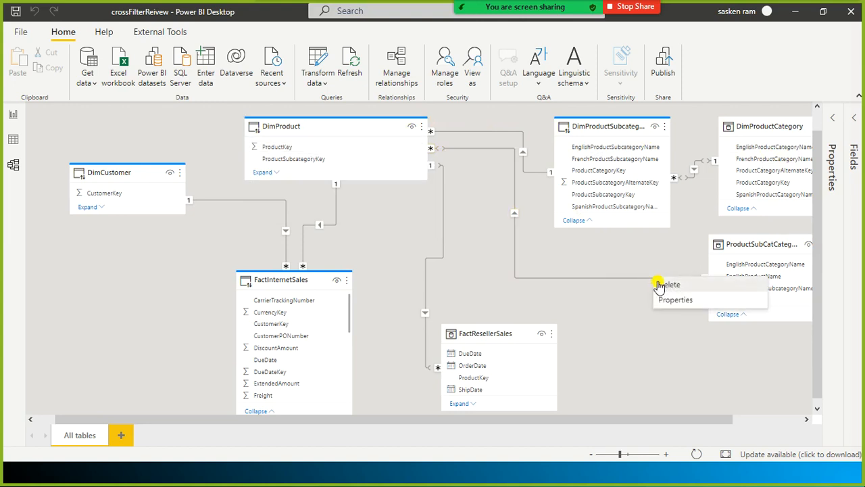
left_click(666, 284)
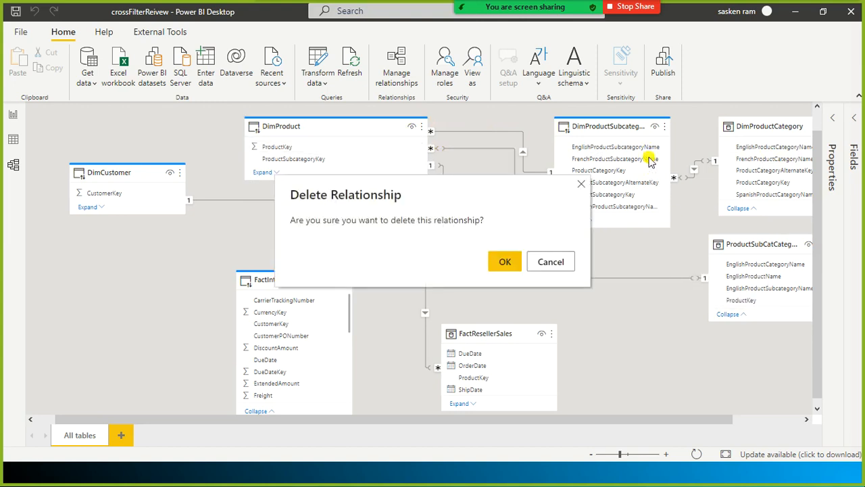
left_click(505, 261)
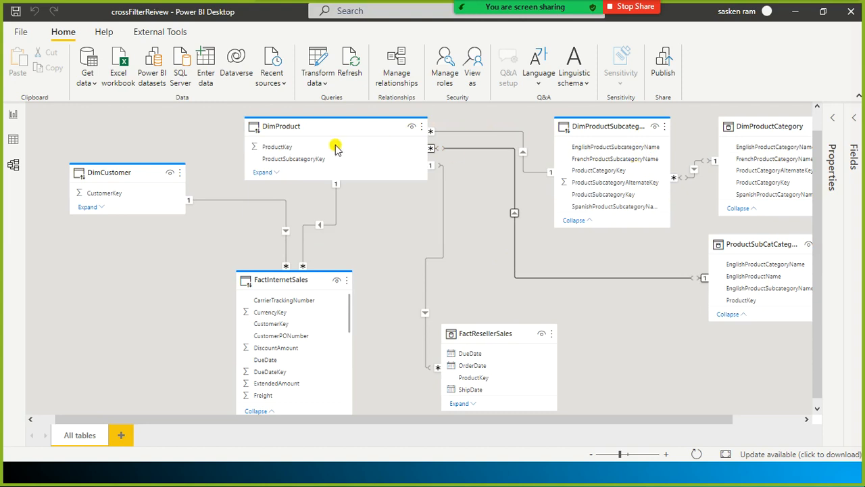
Reposition the DimProduct table above FactResellerSales, between DimCustomer and DimProductSubcateg..., without overlapping either one
left_click(294, 134)
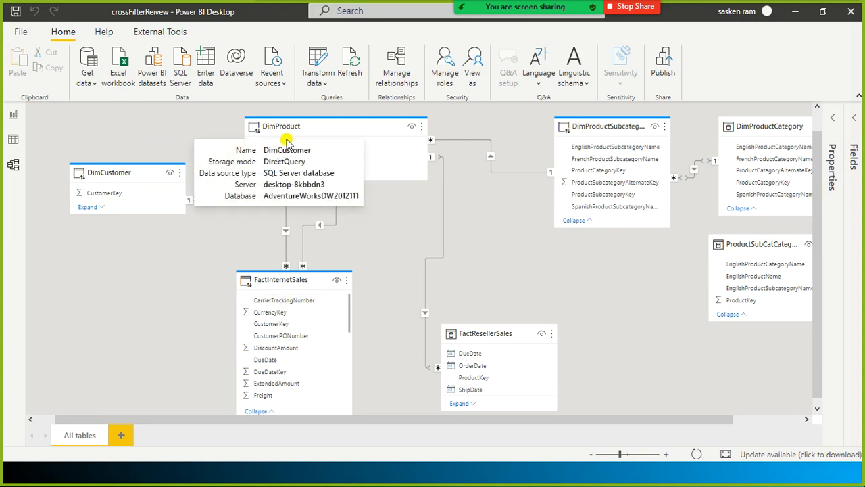
mouse_move(482, 334)
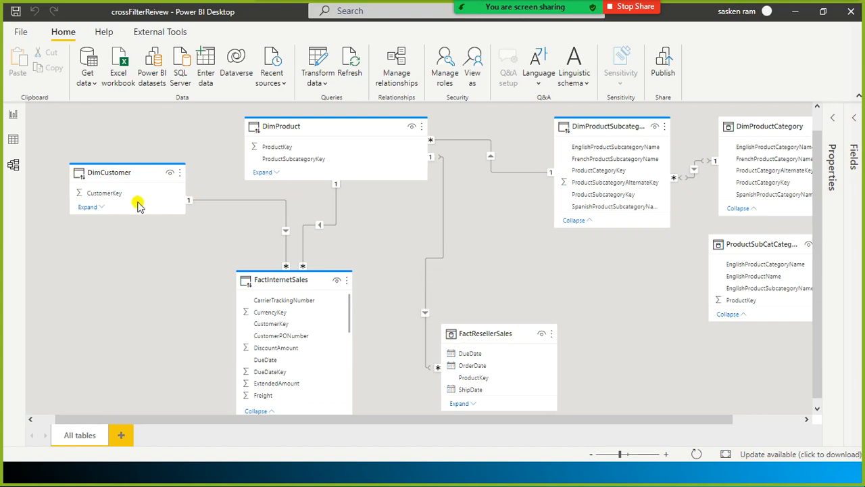
mouse_move(274, 276)
mouse_move(325, 134)
left_click_drag(301, 125, 440, 149)
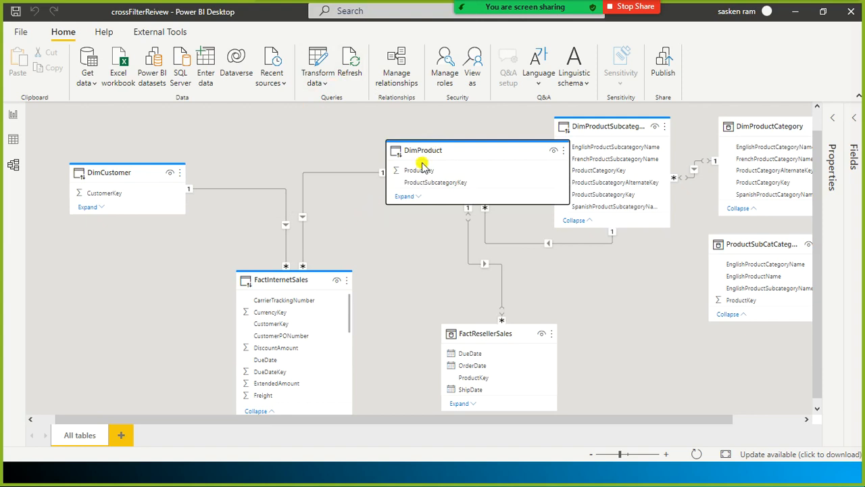
left_click_drag(455, 153, 391, 126)
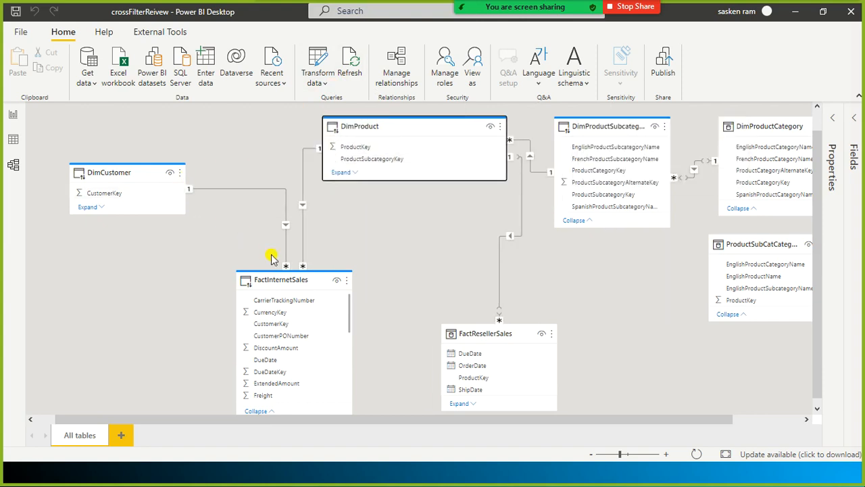
Move FactInternetSales up beneath DimProduct, and shift DimCustomer up and outward to roughly DimProduct's level
left_click(299, 280)
left_click_drag(299, 280, 317, 231)
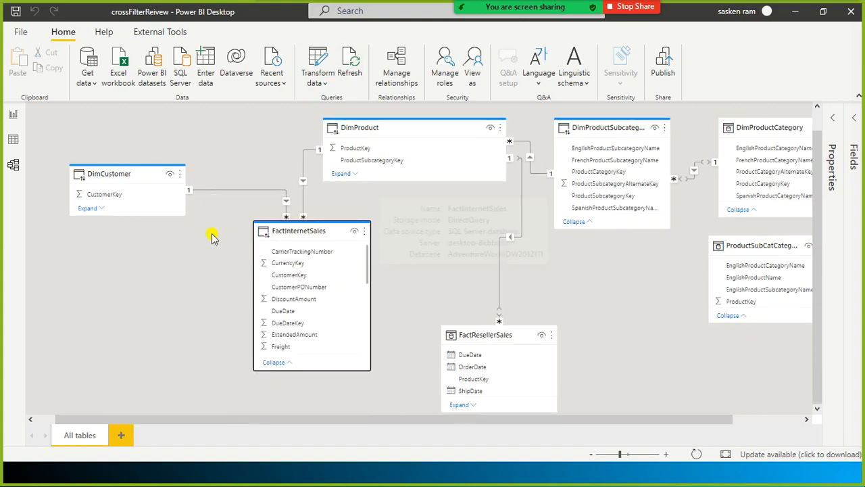
left_click(105, 144)
left_click_drag(119, 173, 91, 139)
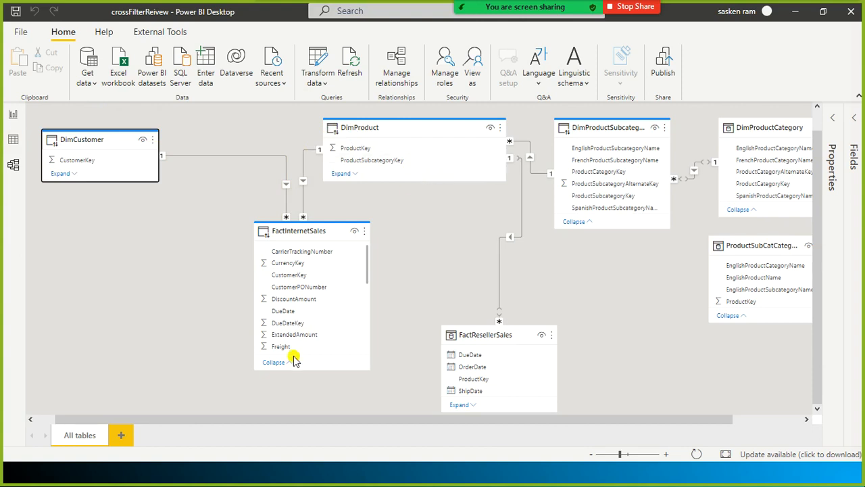
Expand the DimCustomer and DimProduct tables to view their full field lists, then collapse both
left_click(66, 173)
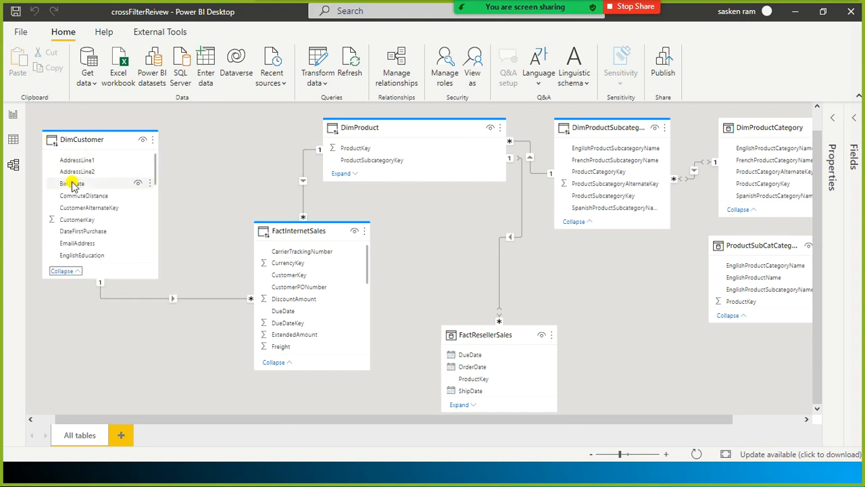
left_click(342, 174)
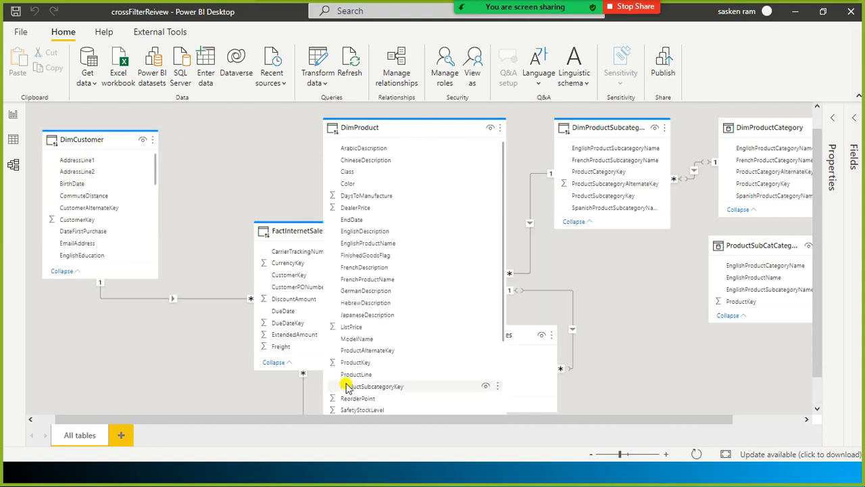
scroll(428, 223, "down", 8)
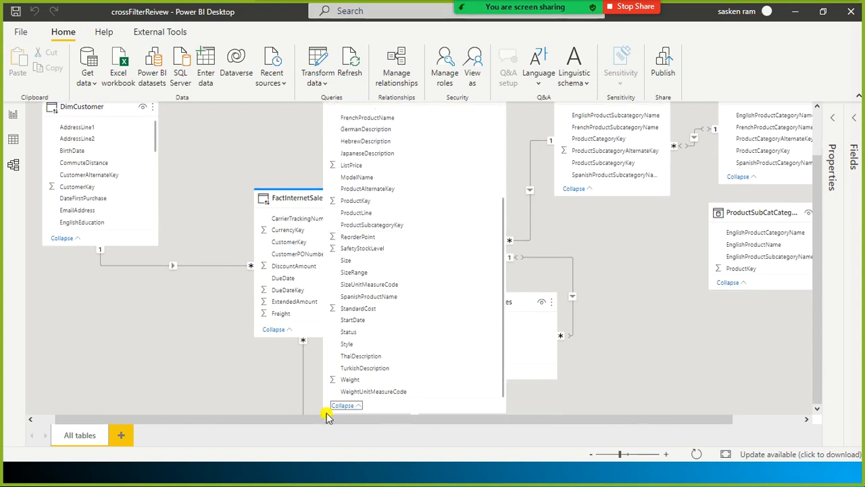
left_click(343, 405)
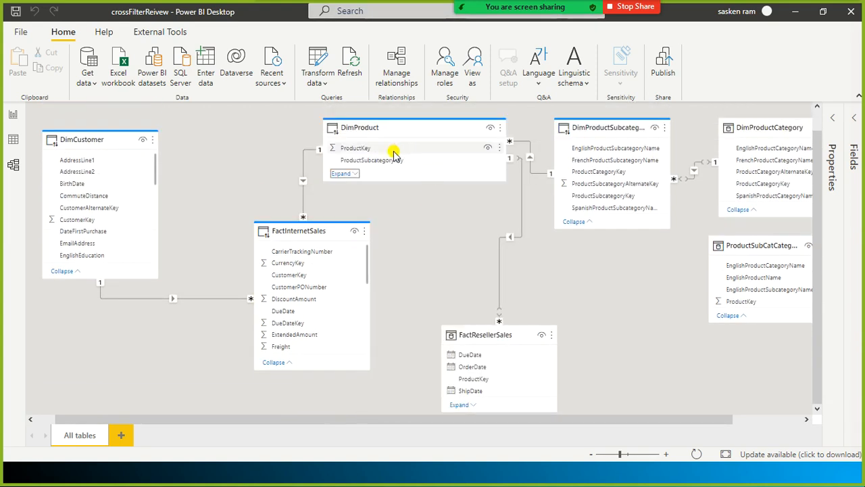
left_click(61, 271)
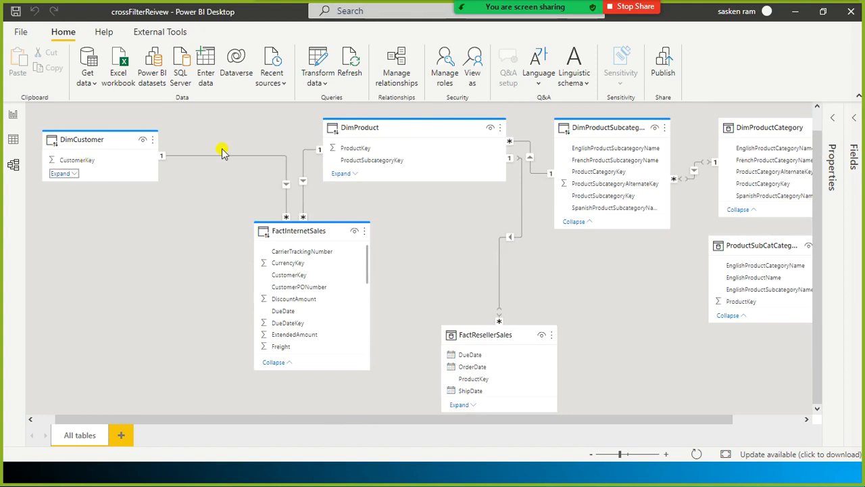
Inspect the cross filter direction options of the FactInternetSales–DimCustomer relationship, then cancel without changing it
mouse_move(142, 152)
mouse_move(379, 135)
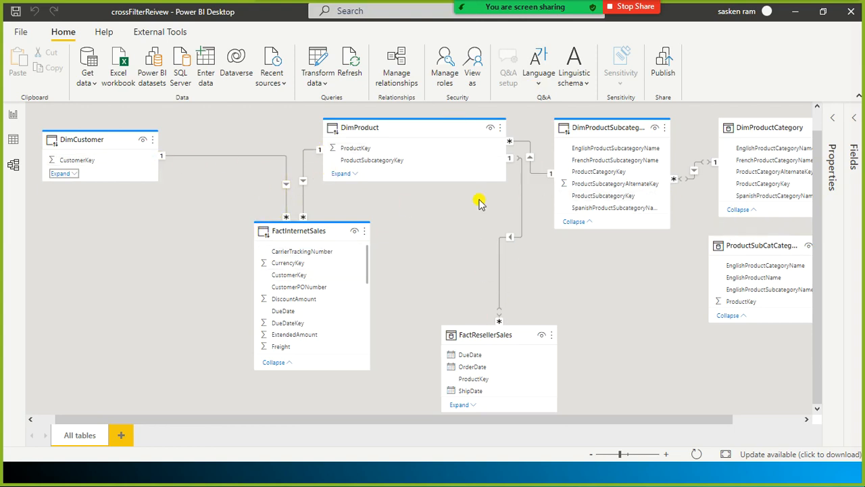
double_click(287, 208)
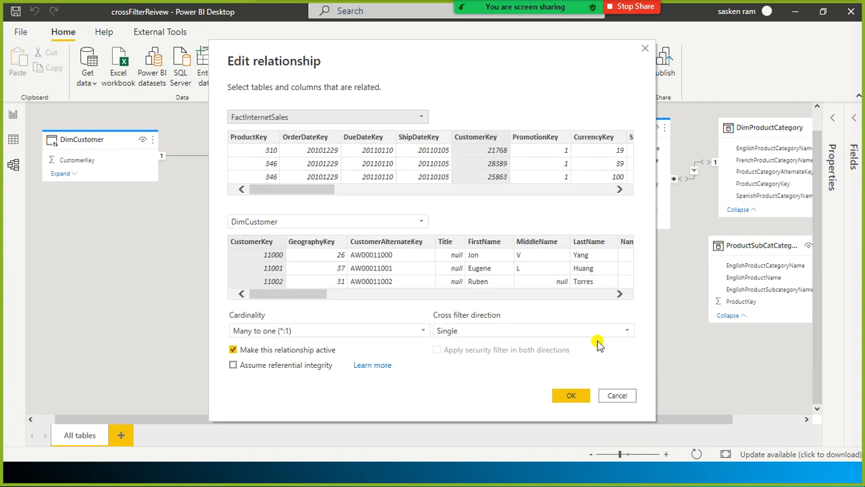
left_click(628, 334)
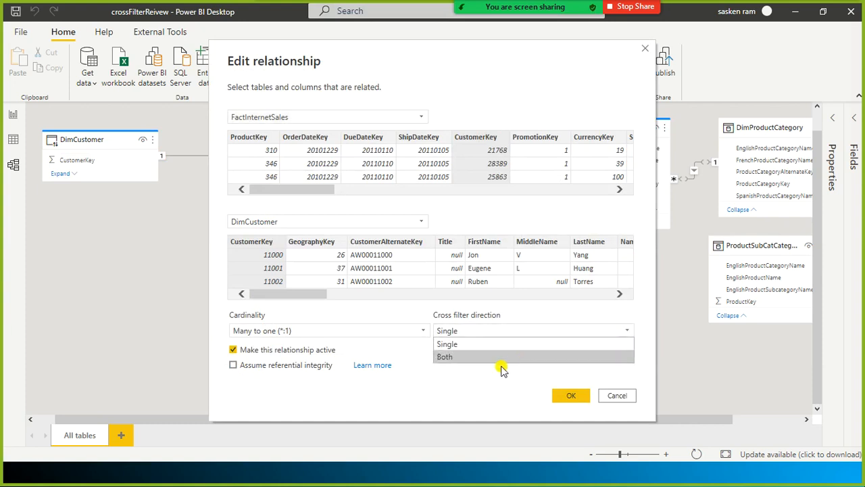
left_click(641, 384)
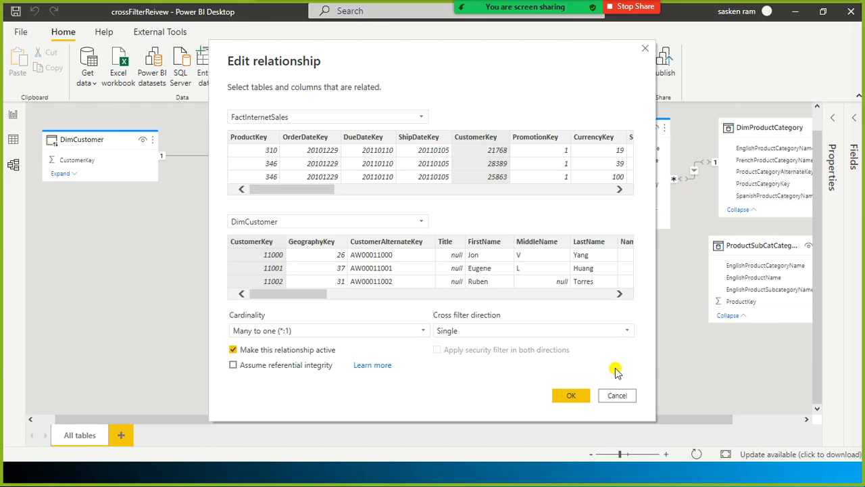
left_click(617, 396)
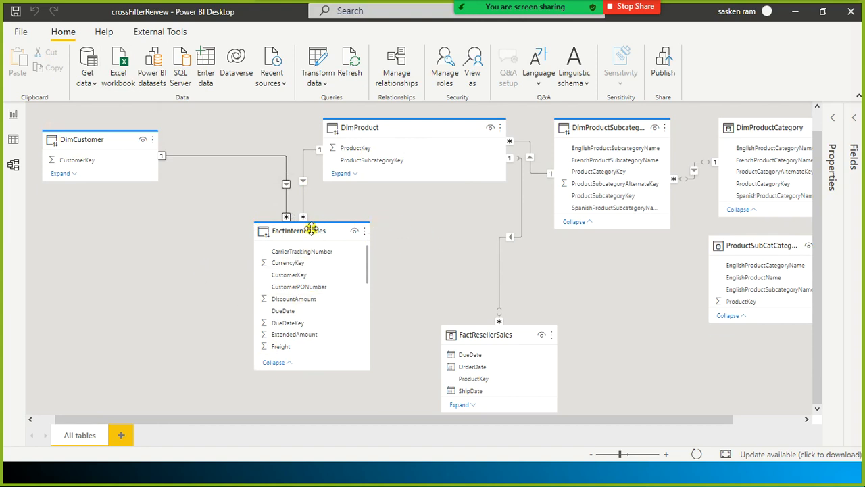
Reposition the FactInternetSales table between DimCustomer and DimProduct, make it wider and taller, and look through its fields
left_click_drag(321, 226, 271, 235)
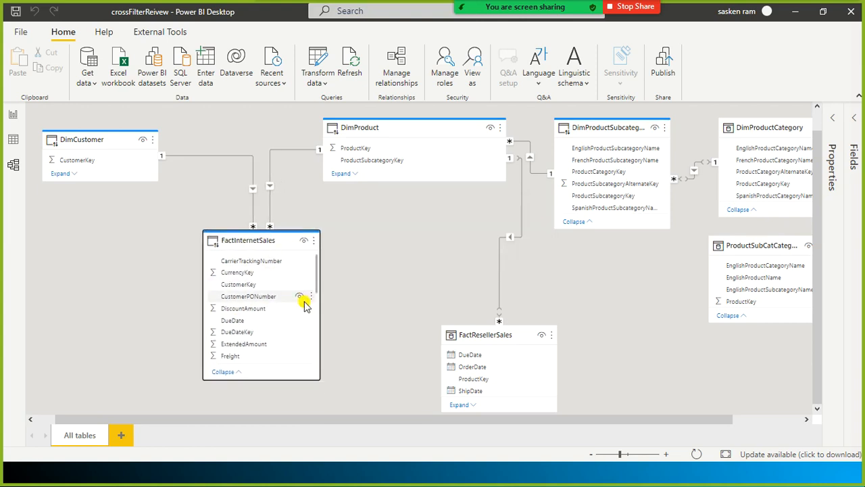
left_click_drag(319, 300, 361, 296)
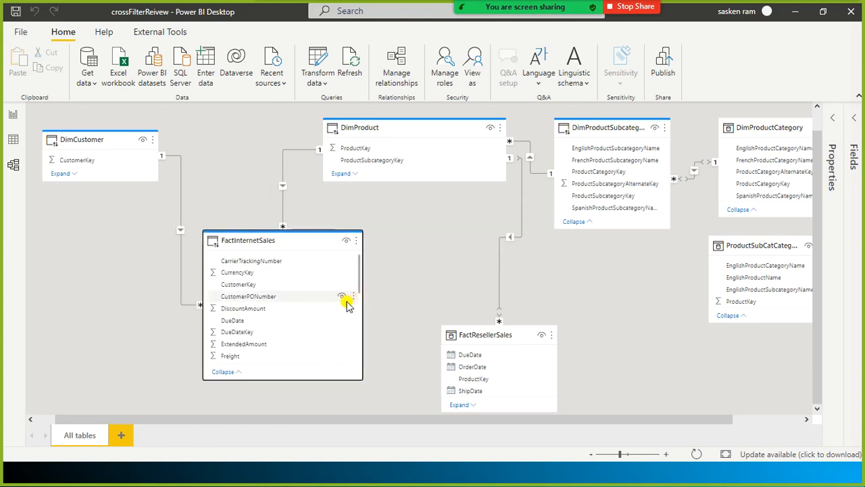
mouse_move(324, 245)
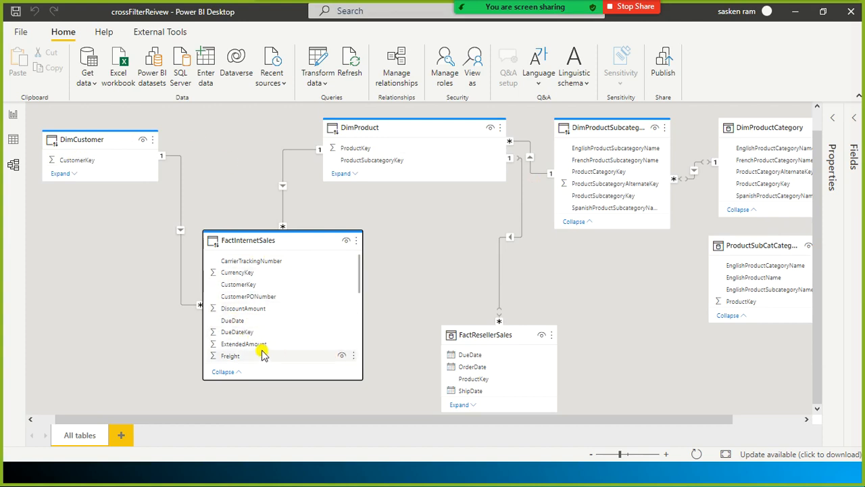
left_click_drag(260, 378, 259, 411)
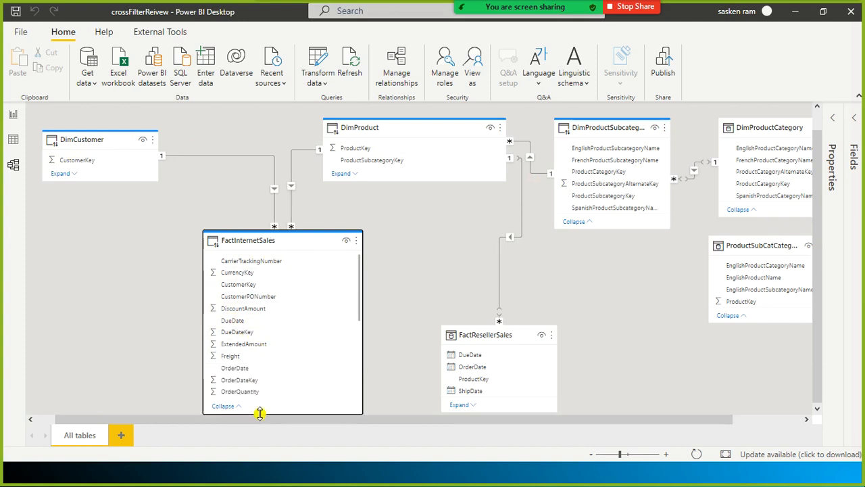
left_click_drag(293, 243, 296, 198)
scroll(295, 331, "down", 4)
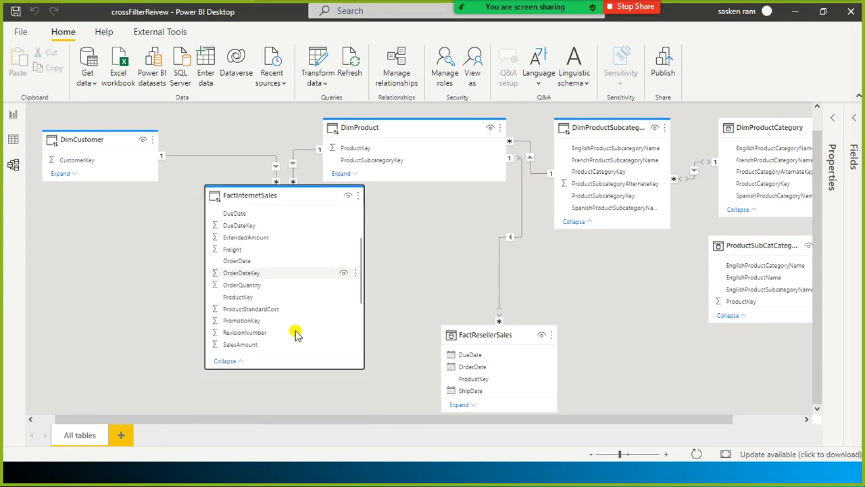
scroll(284, 298, "up", 2)
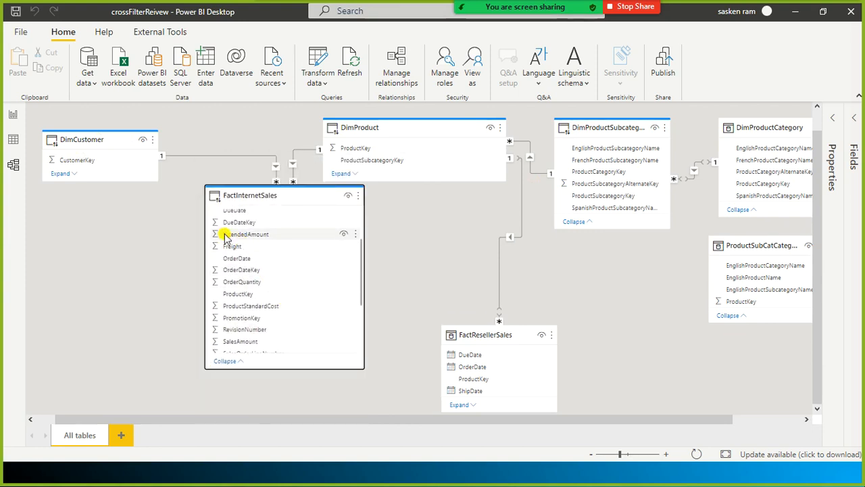
Look through the remaining FactInternetSales fields and shift the table slightly towards DimCustomer
scroll(287, 288, "down", 2)
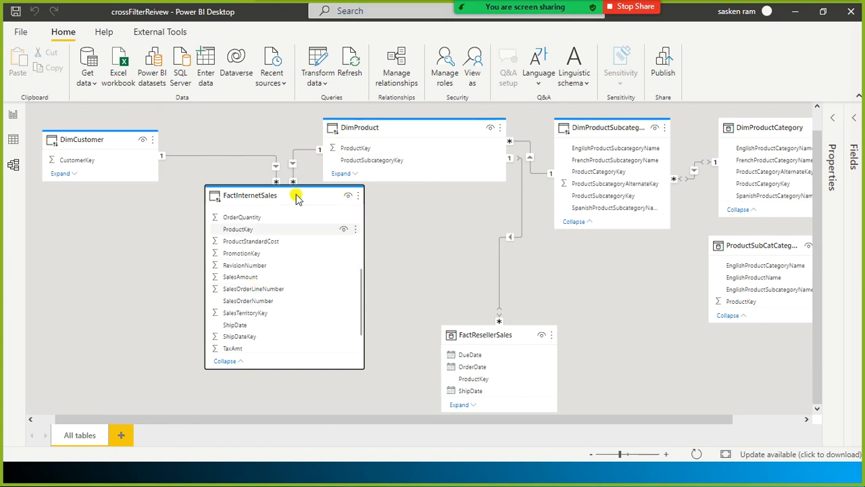
left_click_drag(273, 248, 266, 200)
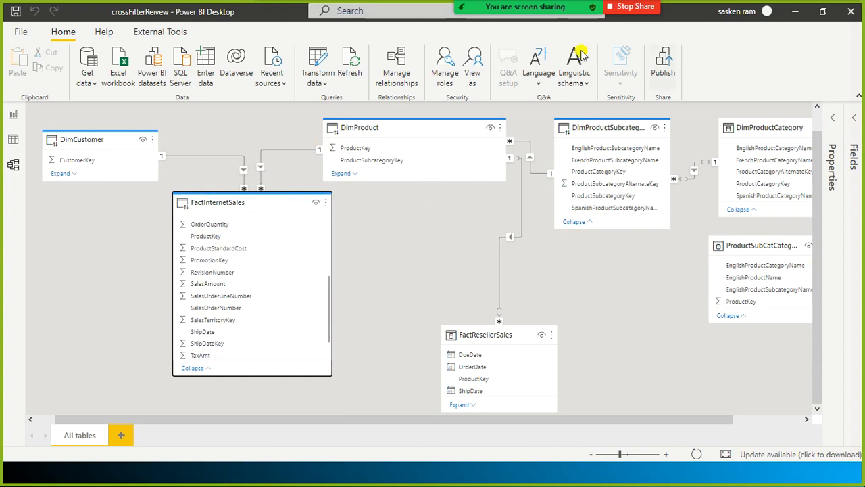
Switch from the model to the report and add a new blank page after Page 3
left_click(13, 114)
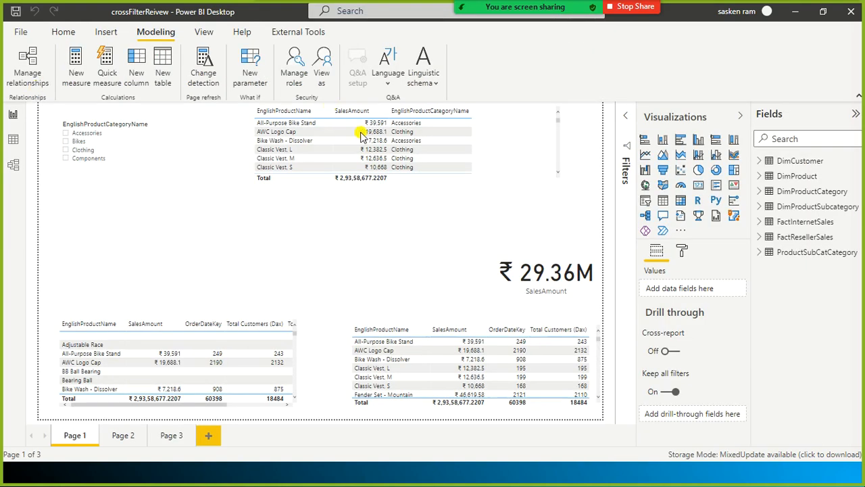
left_click(171, 438)
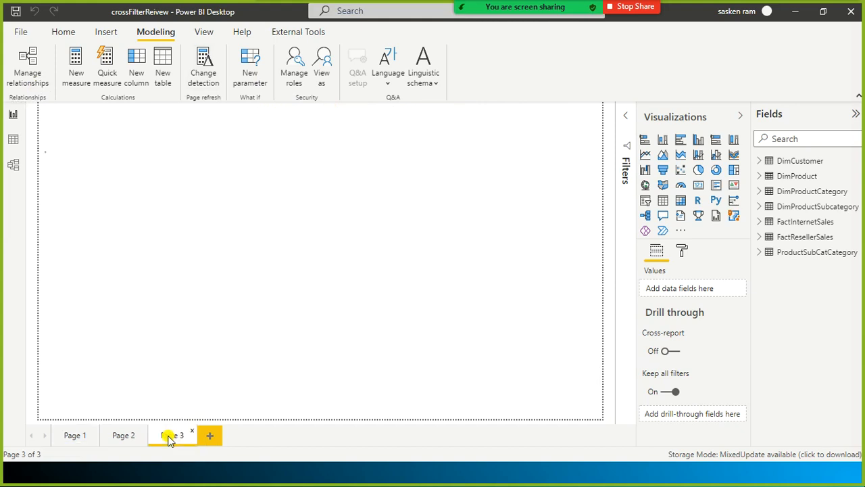
left_click(210, 435)
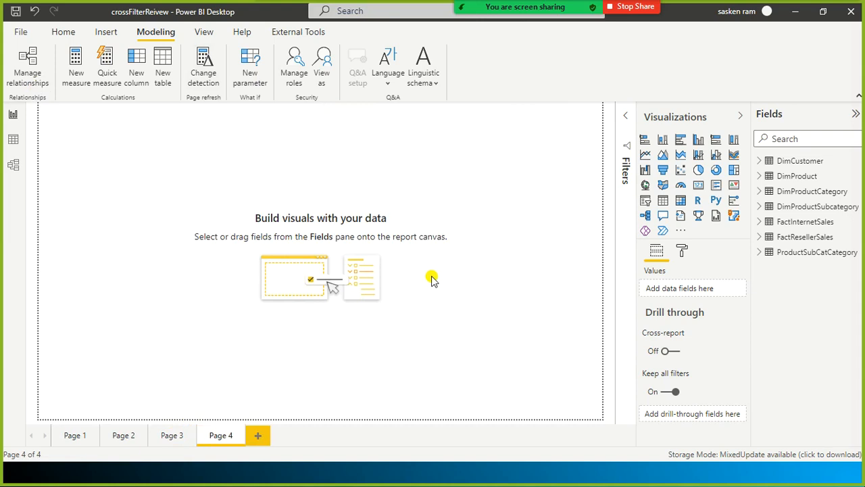
Find and open Notepad for writing notes
key("super")
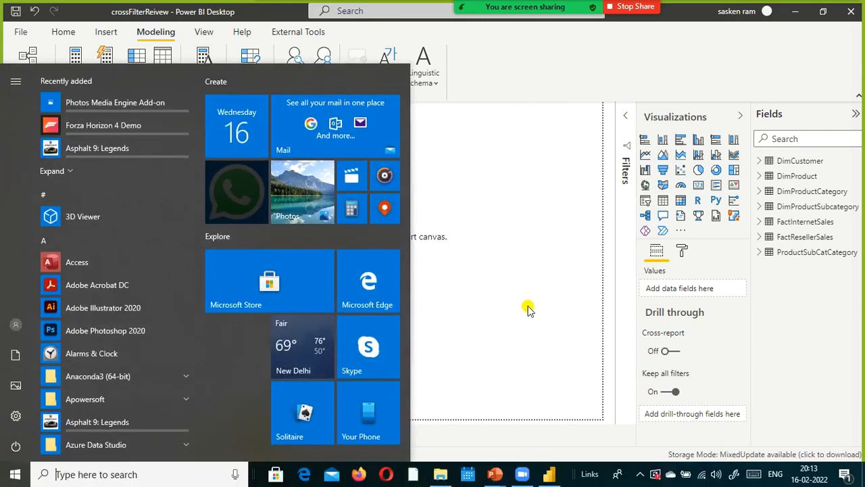
type("nore")
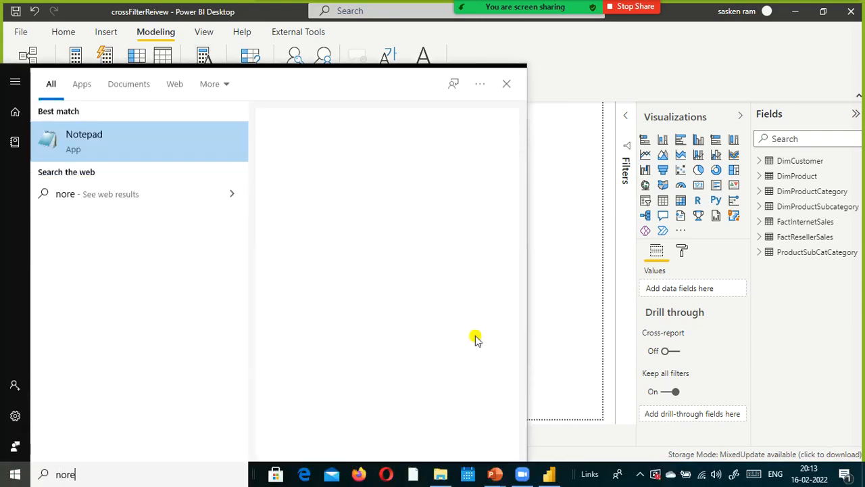
key("BackSpace")
key("BackSpace")
type("tepad")
key("Return")
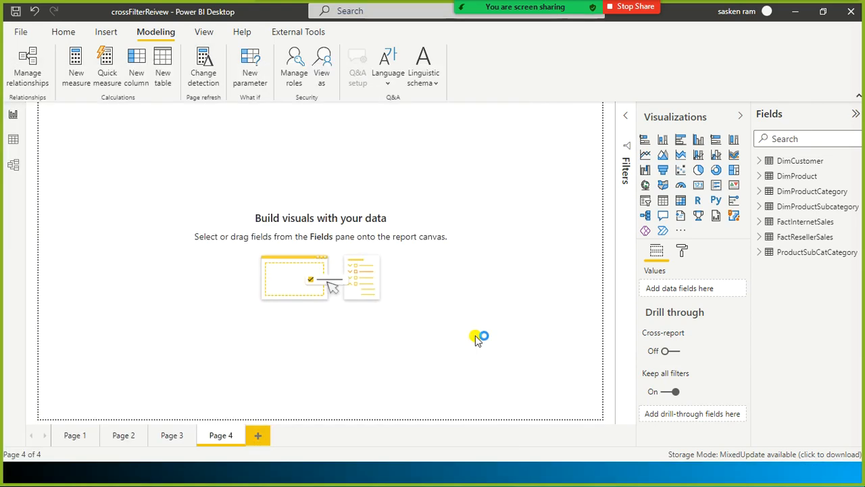
Write the heading "2 approached to deal with many to many relationship" in the empty note
type("1")
key("BackSpace")
key("BackSpace")
type("2 approa")
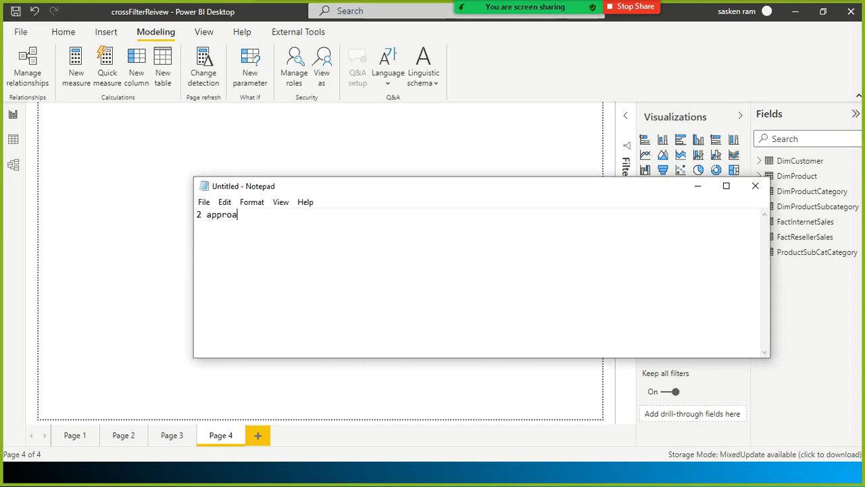
type("ched to deal with many to man")
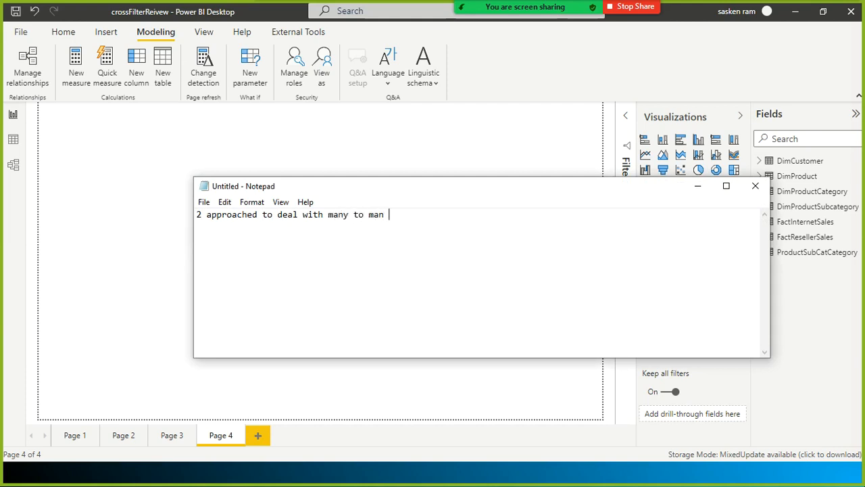
key("BackSpace")
type("y lreation")
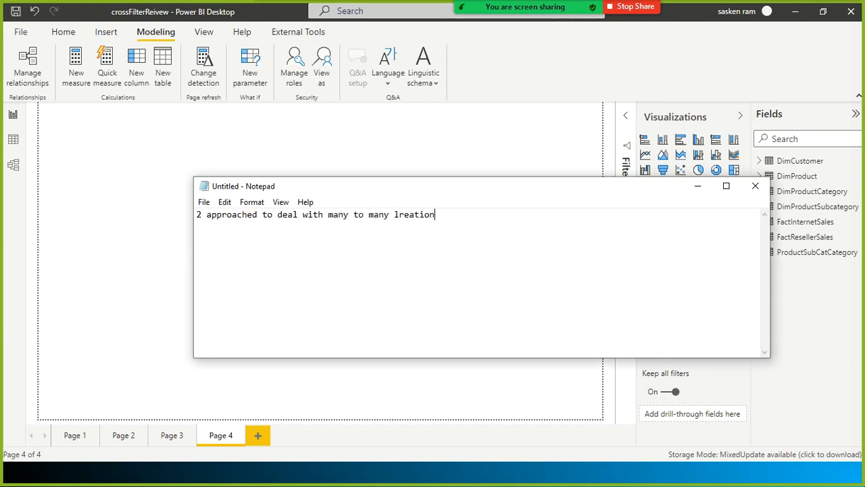
key("BackSpace")
key("BackSpace")
key("BackSpace")
key("BackSpace")
key("BackSpace")
key("BackSpace")
key("BackSpace")
key("BackSpace")
type("relati")
type("nos")
key("BackSpace")
key("BackSpace")
key("BackSpace")
type("onship")
List the two approaches beneath the heading: "1. Enable CF direction both" and "2. we use DAX"
key("Return")
type("1. Enable CF dire")
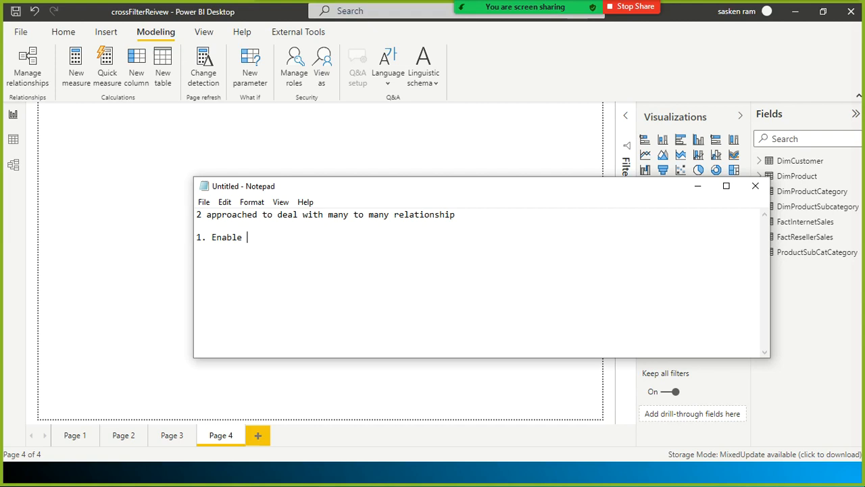
type("ction both ")
type("2. ")
type("we use D")
type("AX")
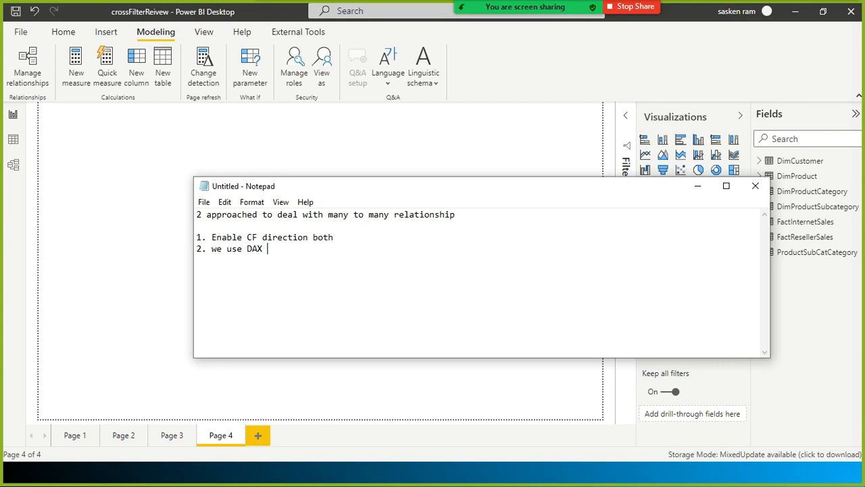
Add "userelation()" below the list and place the heading "Inactive -> active" on the line above it
key("Return")
key("Return")
type("userelation()")
key("Home")
key("Return")
key("Up")
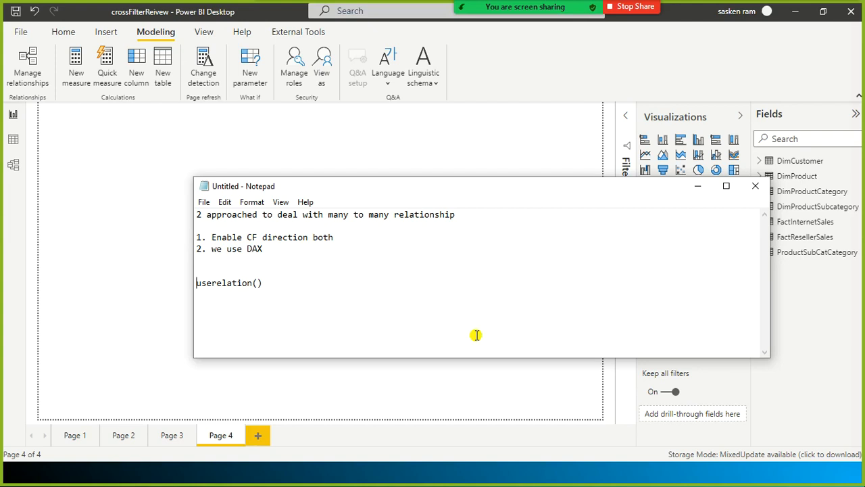
key("Return")
key("Up")
type("Inactive")
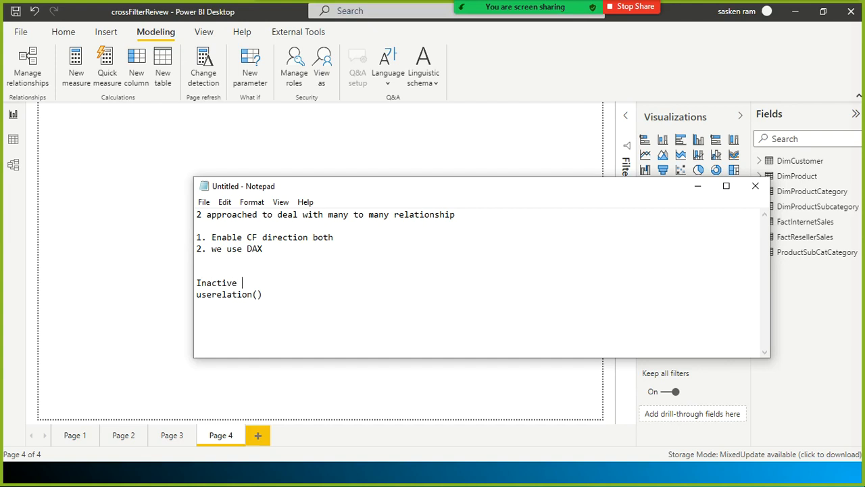
type(" - active")
left_click(251, 283)
type("> active")
Prefix the userelation() line with "1. DAx -->" and add "2. Role playing dimension approach" beneath it
key("Down")
key("Home")
type("1. A")
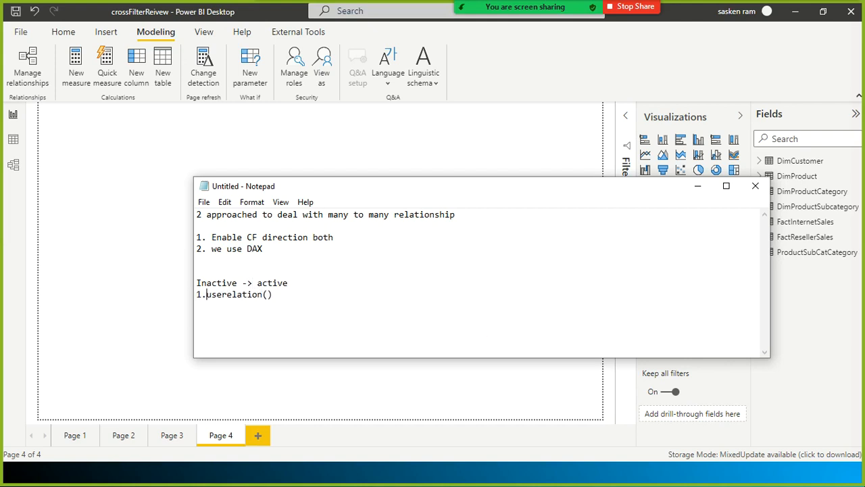
key("BackSpace")
type("DAx --")
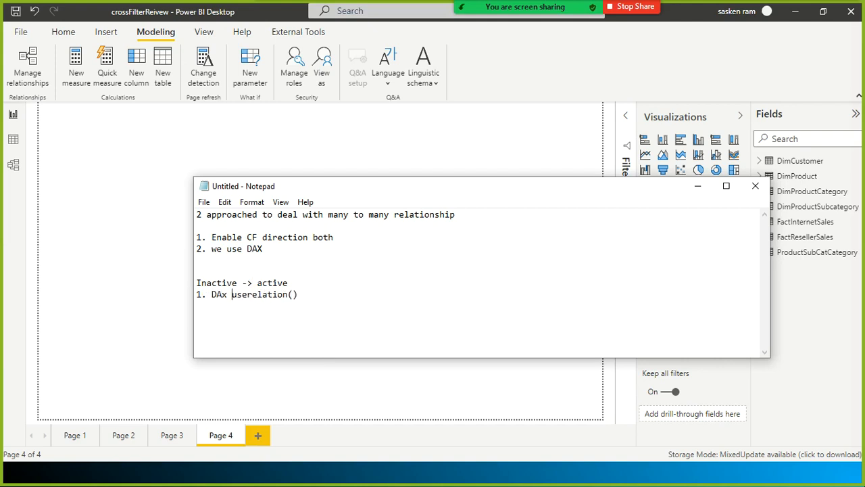
type(">")
key("Return")
type("2.")
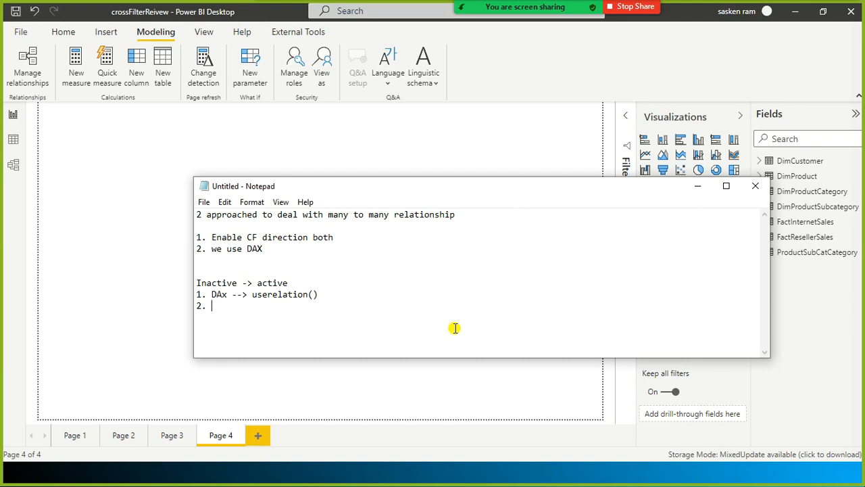
type("Role playing dimension approach")
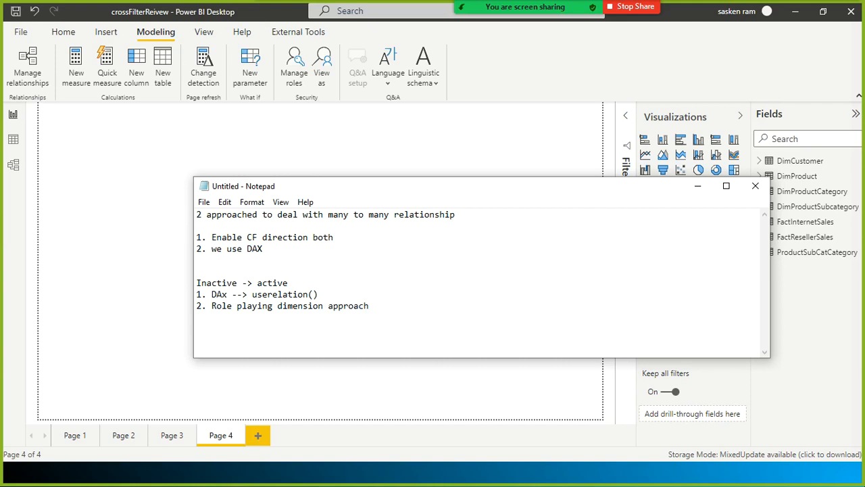
Highlight the userelation() line and the role playing dimension line in turn, then clear the selection
key("Up")
key("shift+Home")
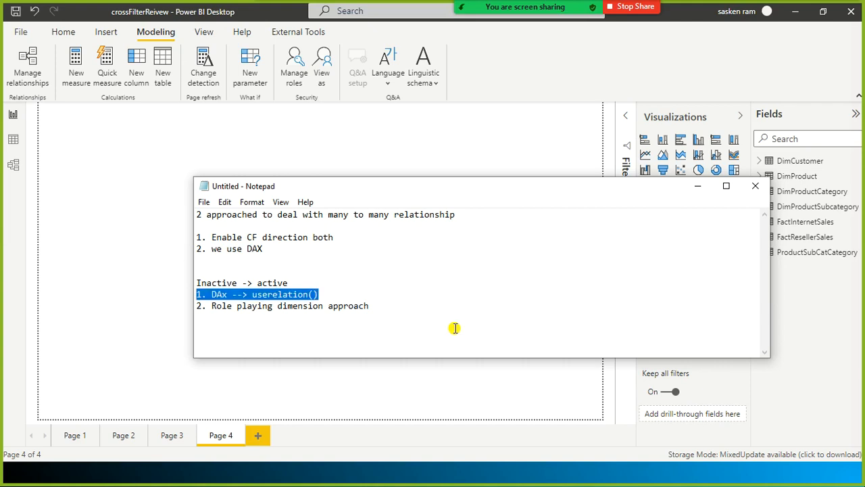
key("Down")
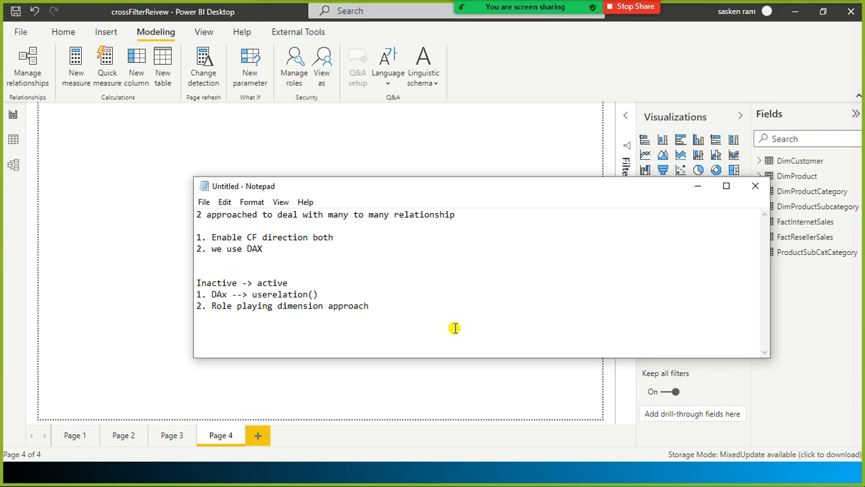
left_click_drag(414, 305, 71, 304)
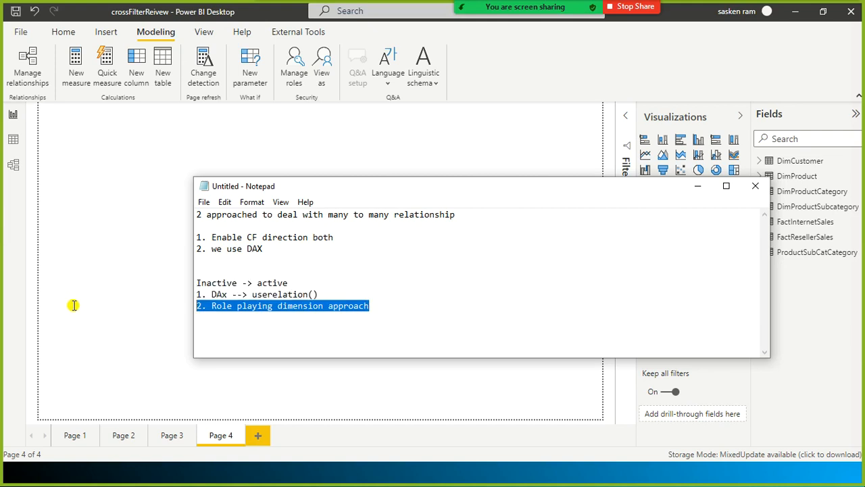
left_click(481, 309)
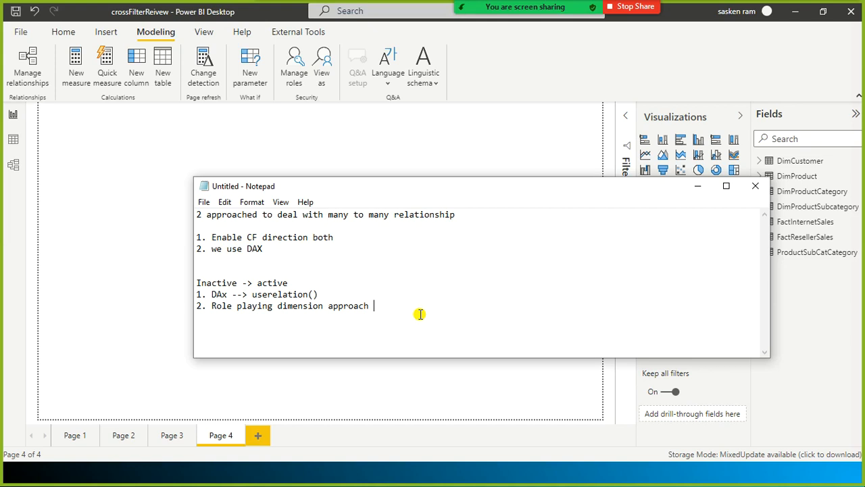
Insert a blank line above the "Inactive -> active" heading and briefly highlight the userelation() line
key("Up")
key("Return")
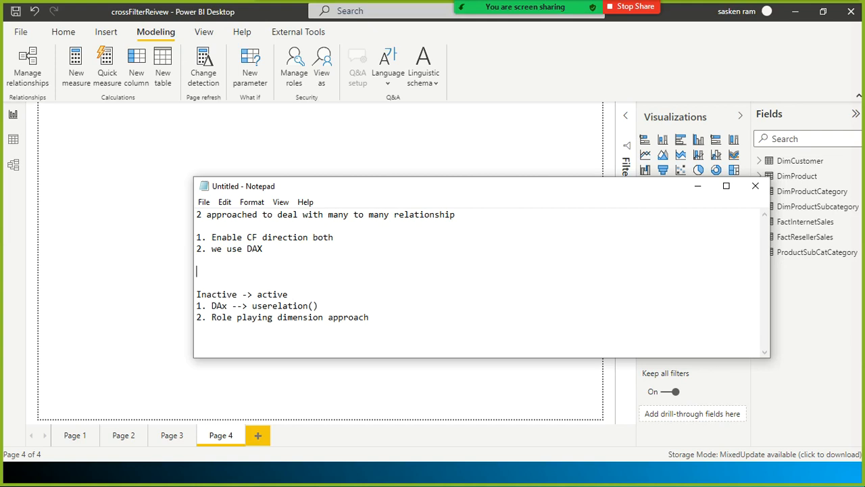
key("Down")
key("Down")
key("shift+Down")
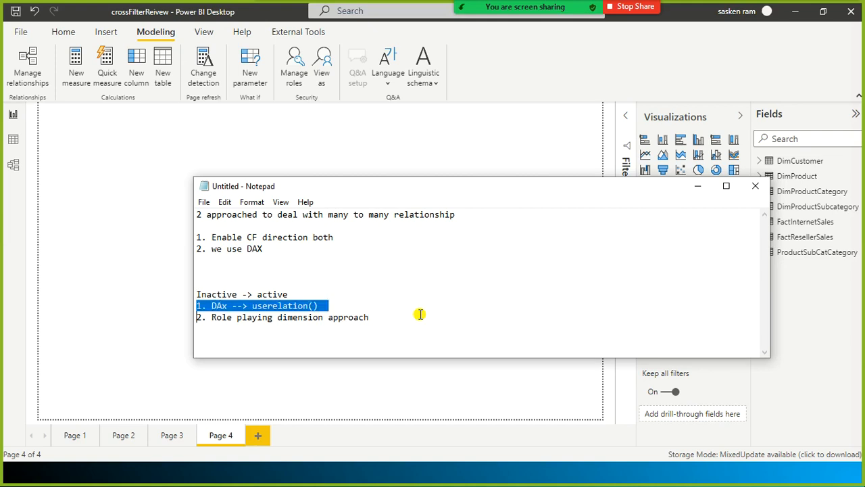
key("Up")
key("Up")
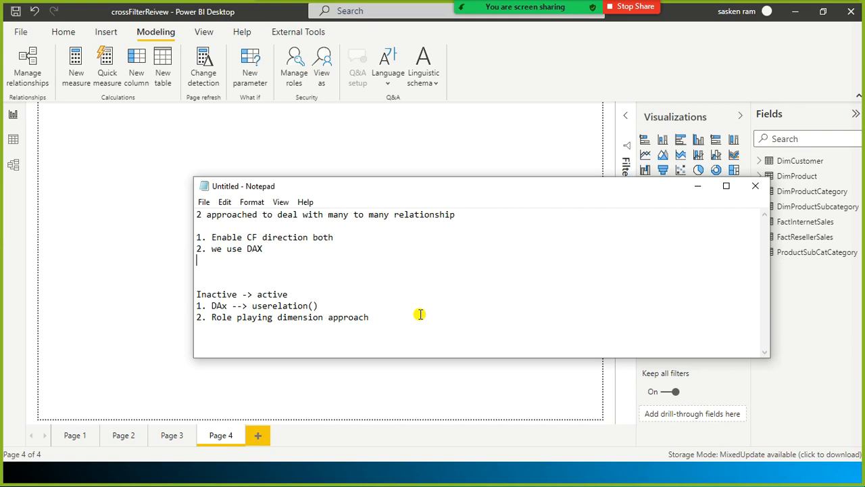
Append "--> crossfilter()" to the "2. we use DAX" line
key("Down")
key("Down")
key("Down")
key("Down")
key("Up")
key("Up")
key("Up")
key("shift+Down")
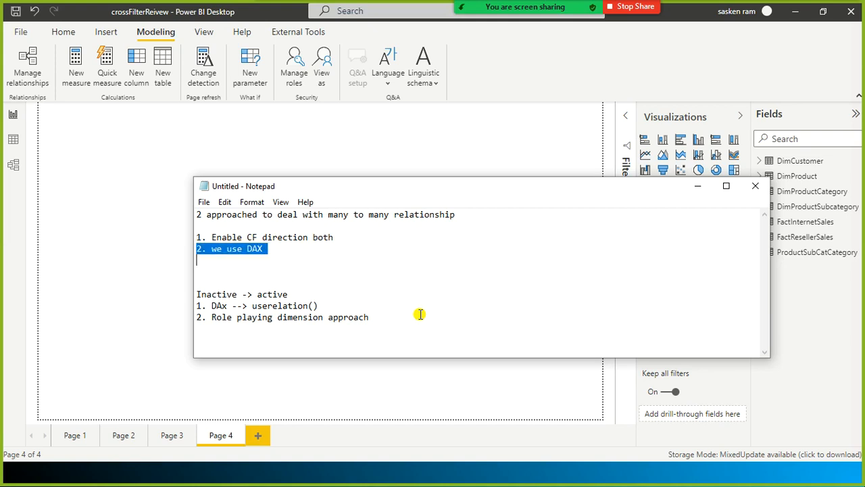
key("Up")
key("End")
type("crossfilter()")
key("Down")
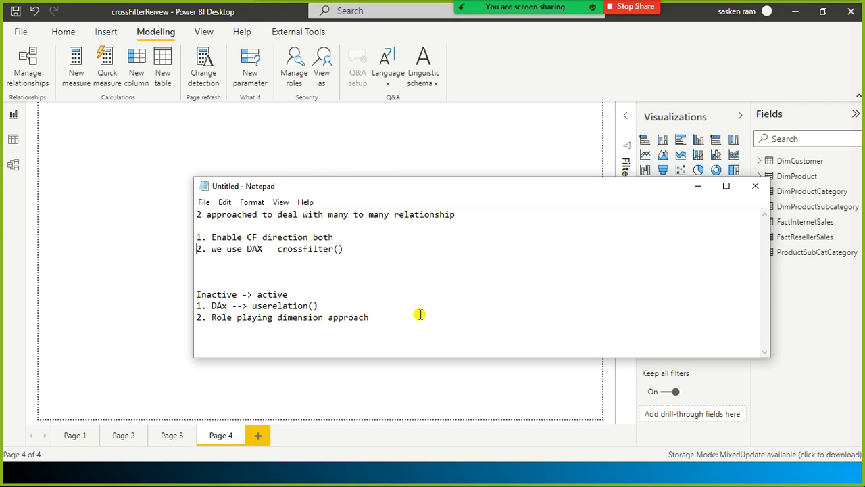
key("ctrl+Right")
key("ctrl+Right")
key("ctrl+Right")
type("--")
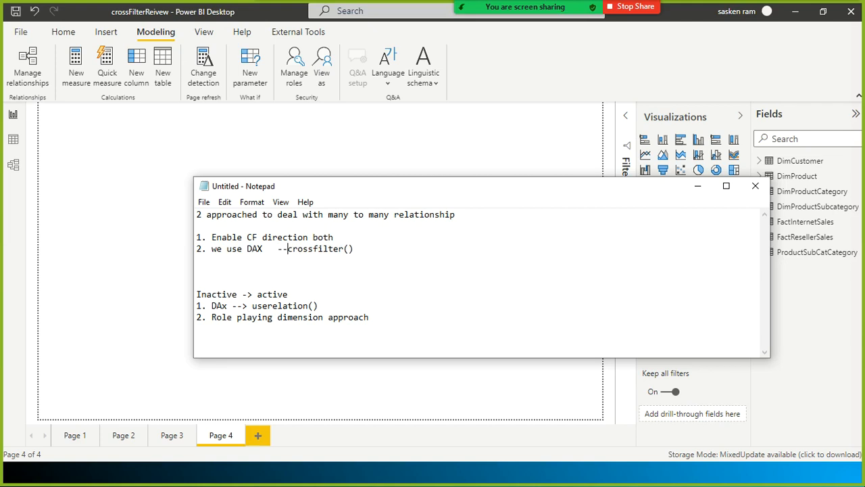
type(">")
Highlight the two listed approaches for many to many relationships, then clear the selection
key("Down")
key("Down")
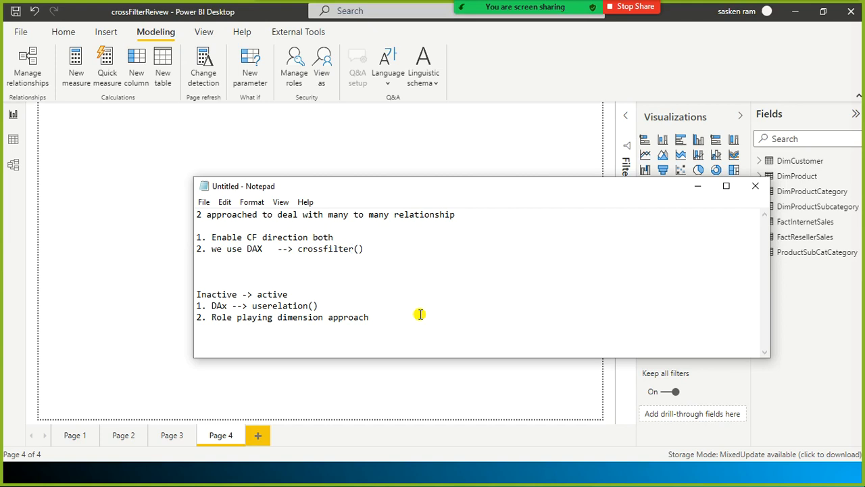
key("shift+Up")
key("shift+Up")
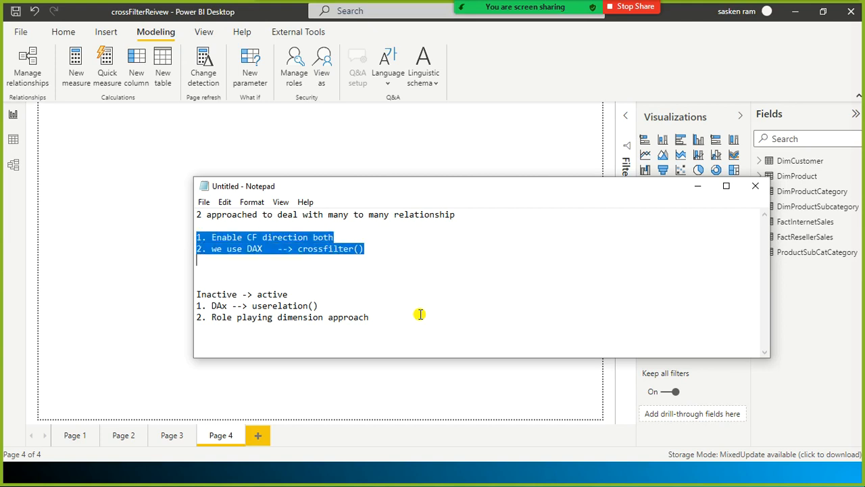
key("Right")
key("Return")
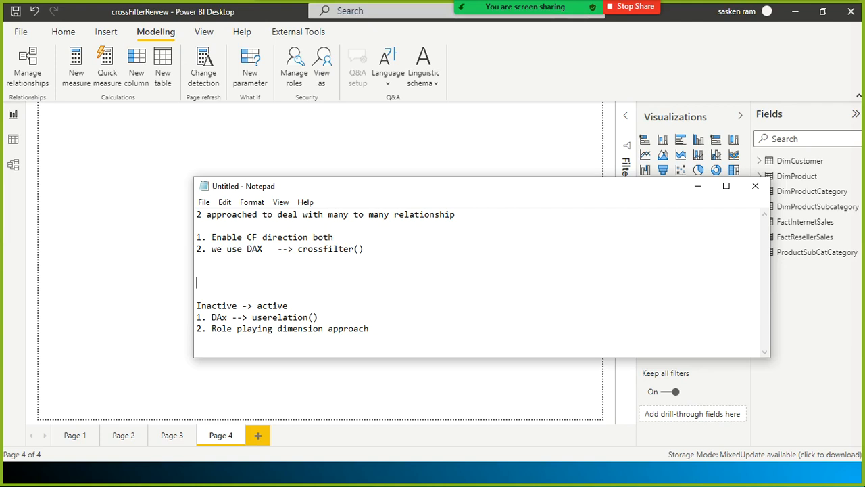
key("Down")
key("Down")
key("Down")
key("Down")
key("Down")
key("BackSpace")
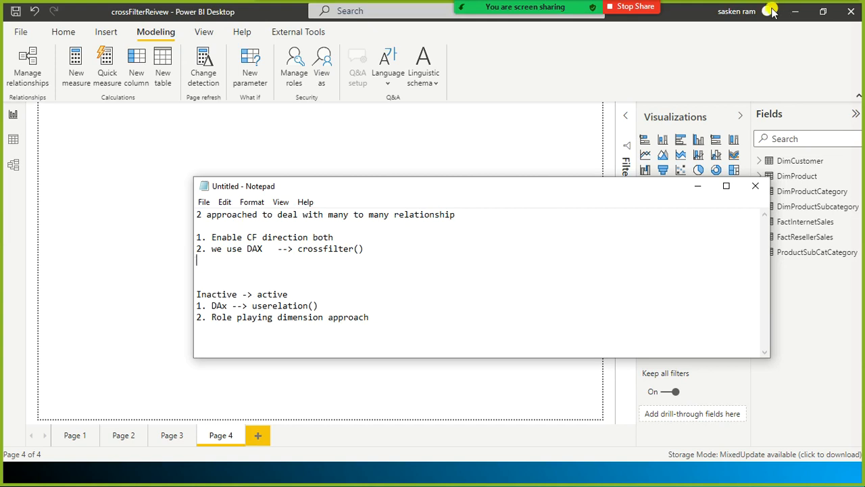
Add the line "Scenario 1 :" beneath the many to many approaches and return to the blank report page
key("Return")
type("Scenar")
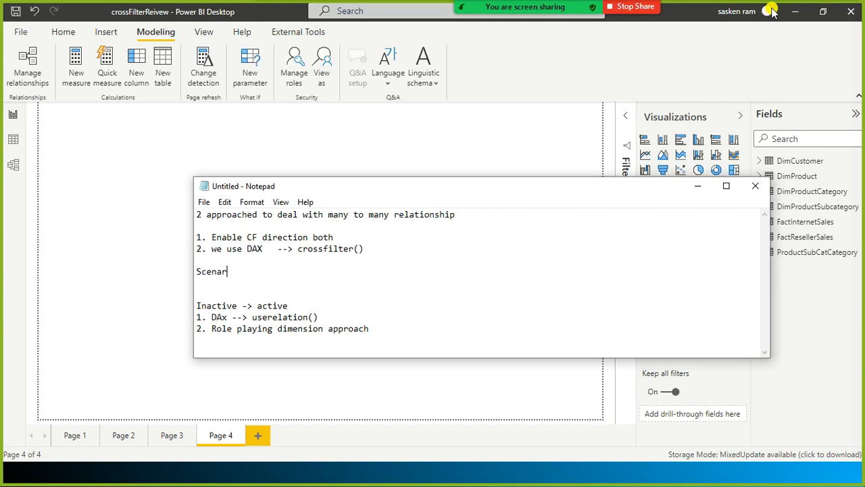
type("io 1 :")
left_click(135, 201)
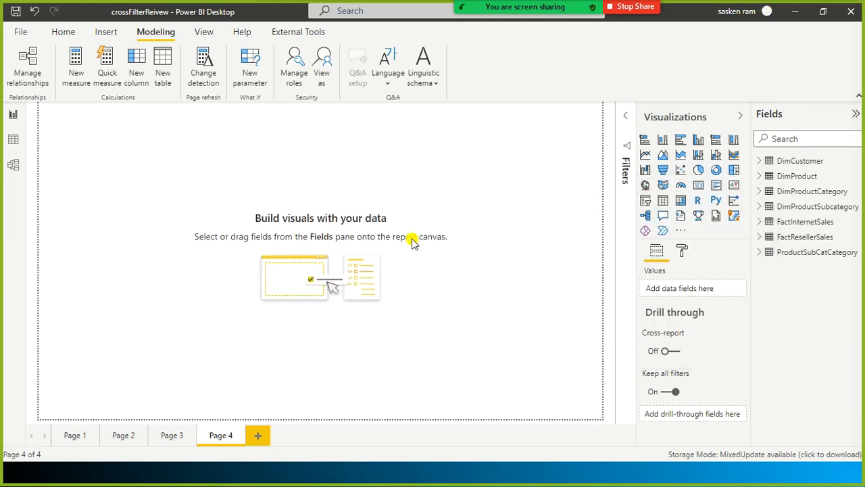
key("alt+Tab")
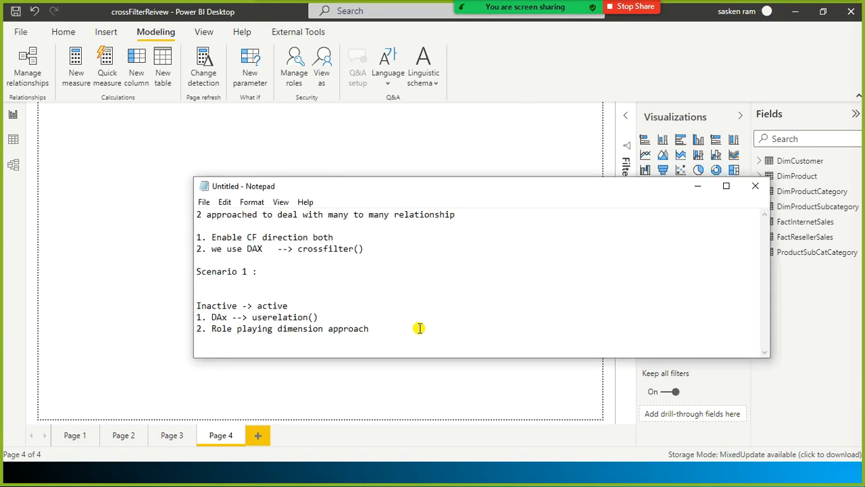
key("alt+Tab")
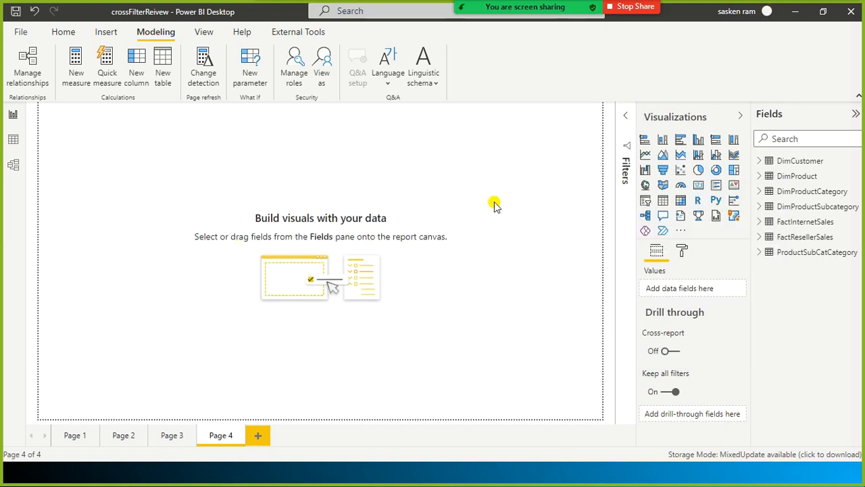
key("alt+Tab")
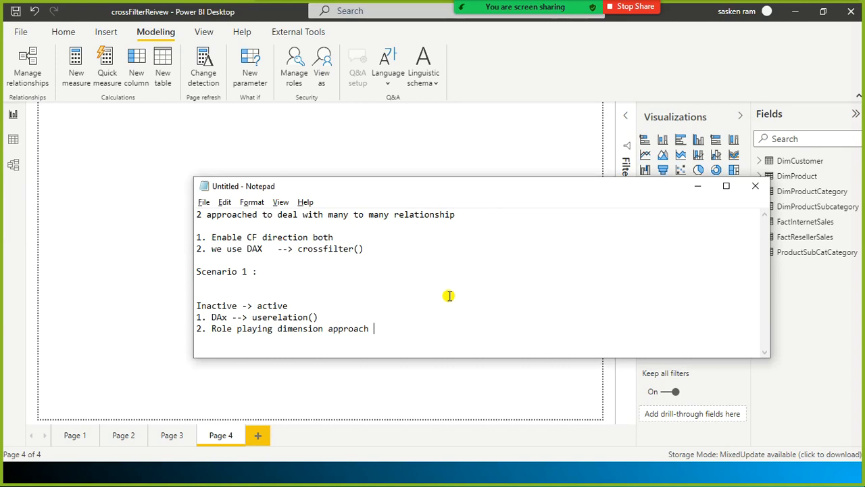
left_click(698, 186)
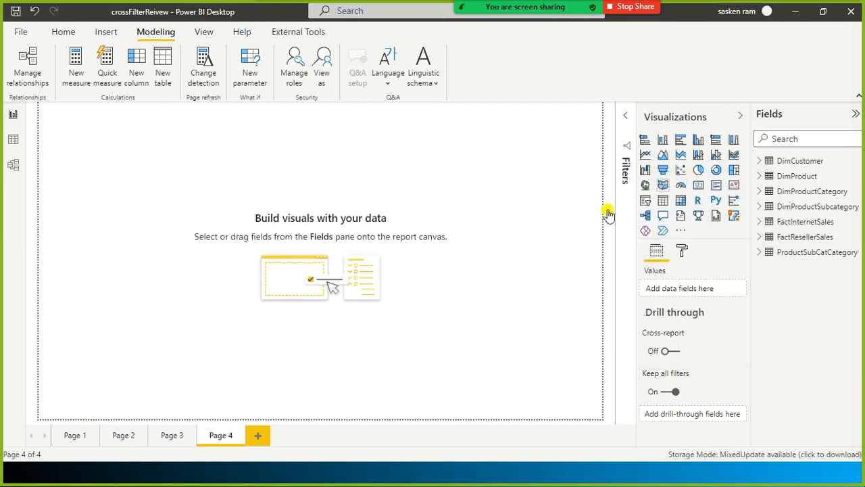
key("alt+Tab")
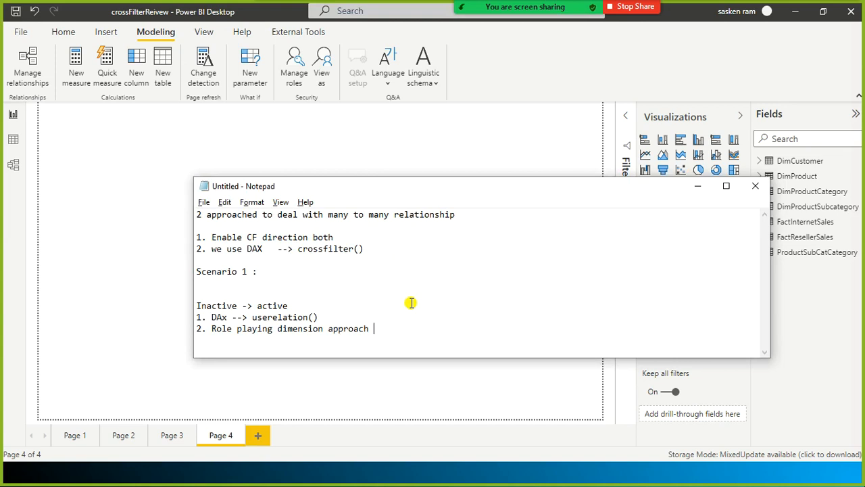
left_click(430, 272)
left_click(181, 136)
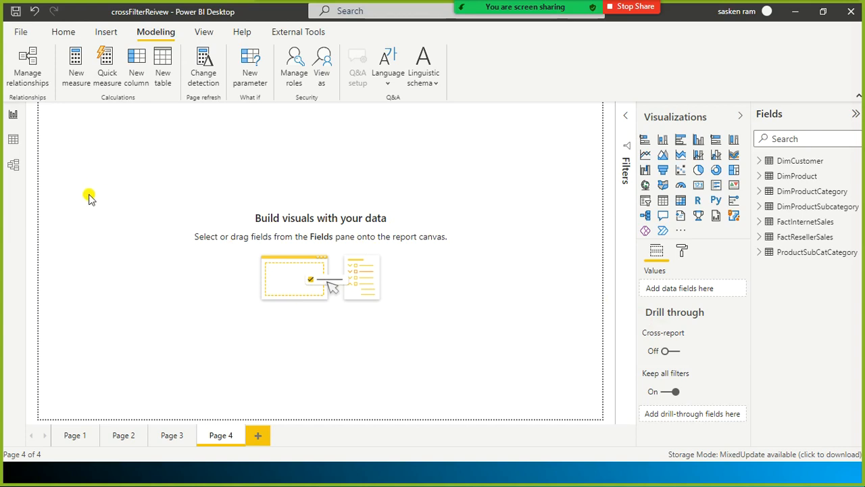
Add an empty table visual to Page 4, reduce its height and width, and position it in the page's upper-left area
left_click(663, 200)
left_click_drag(114, 158, 212, 197)
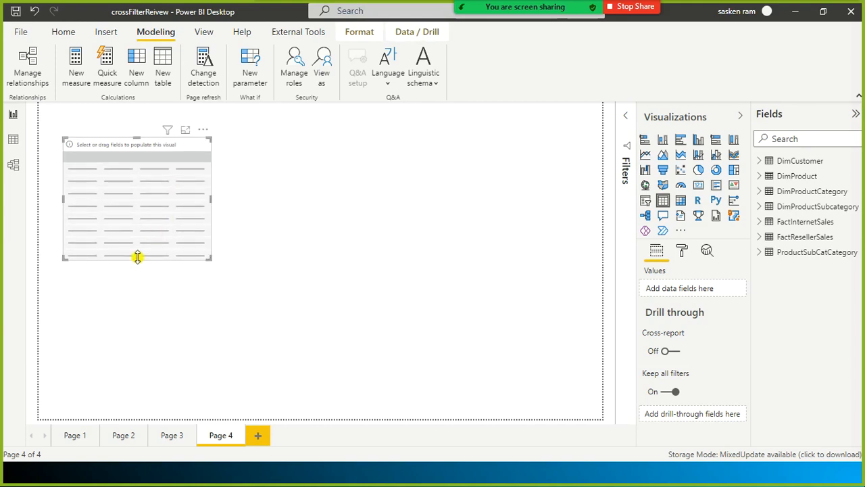
left_click_drag(137, 256, 129, 212)
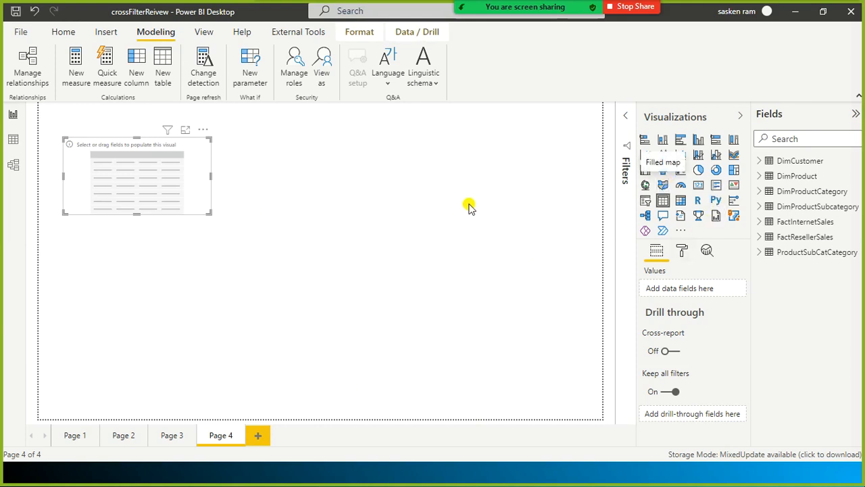
left_click(429, 266)
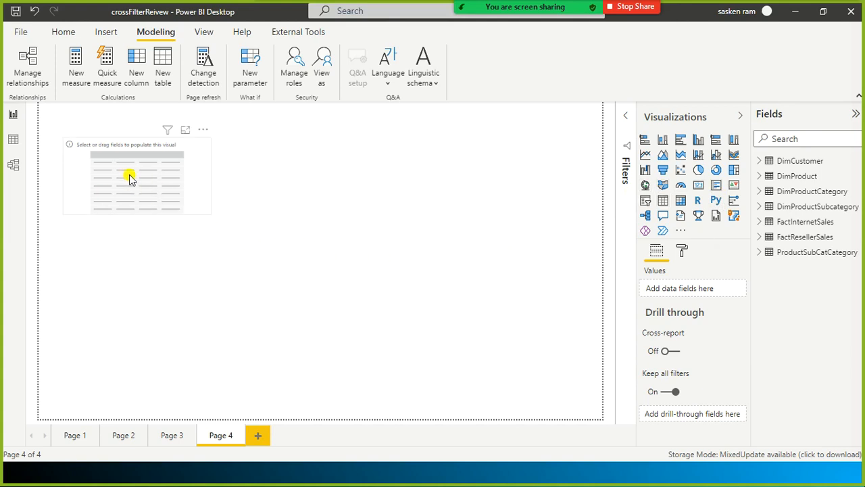
left_click_drag(201, 196, 176, 200)
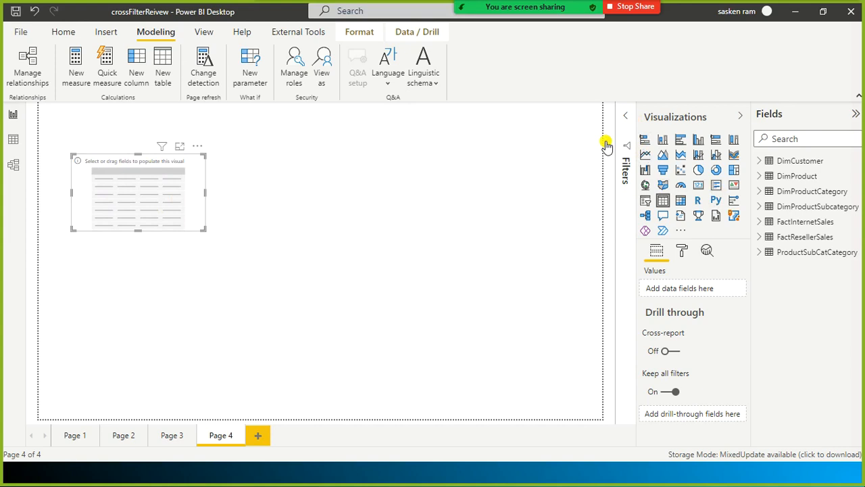
Duplicate the empty table visual and place the copy on the right side of Page 4, level with the original
left_click(626, 121)
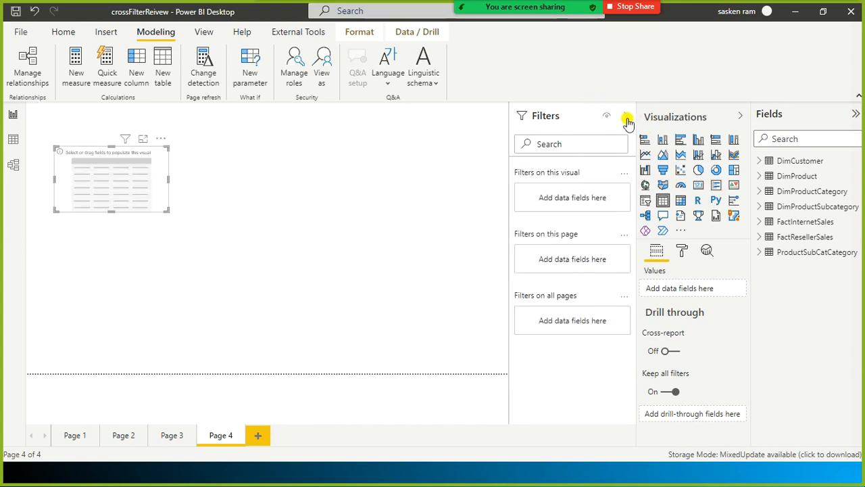
left_click(628, 120)
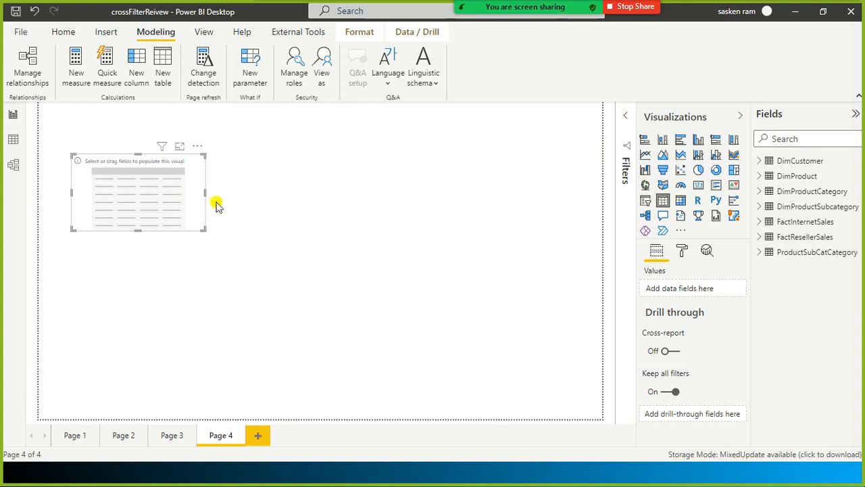
left_click_drag(212, 201, 539, 216)
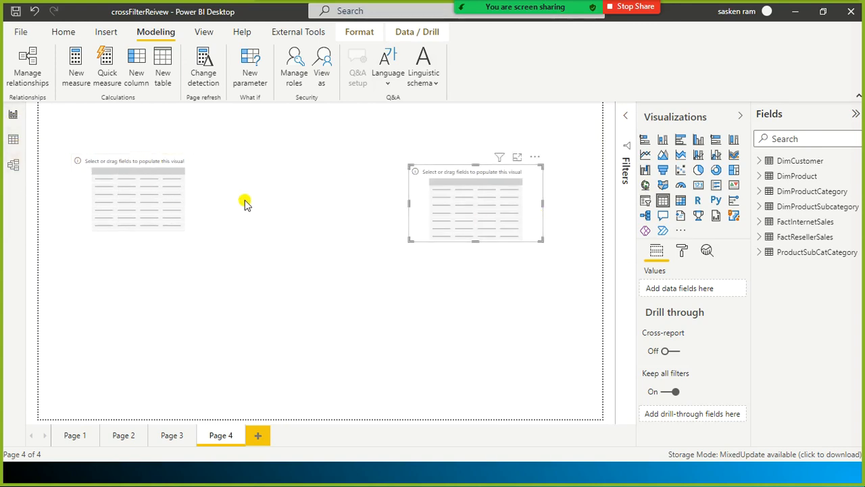
left_click(207, 218)
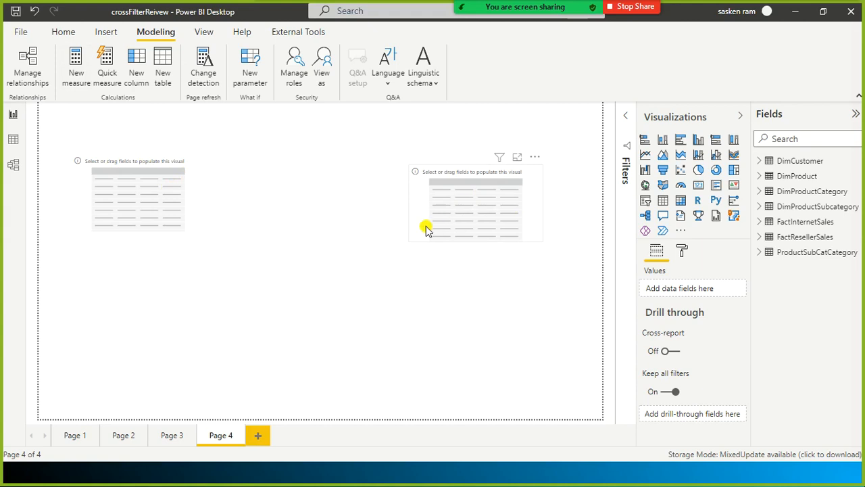
Create a new blank report and dismiss its startup screen
left_click(16, 32)
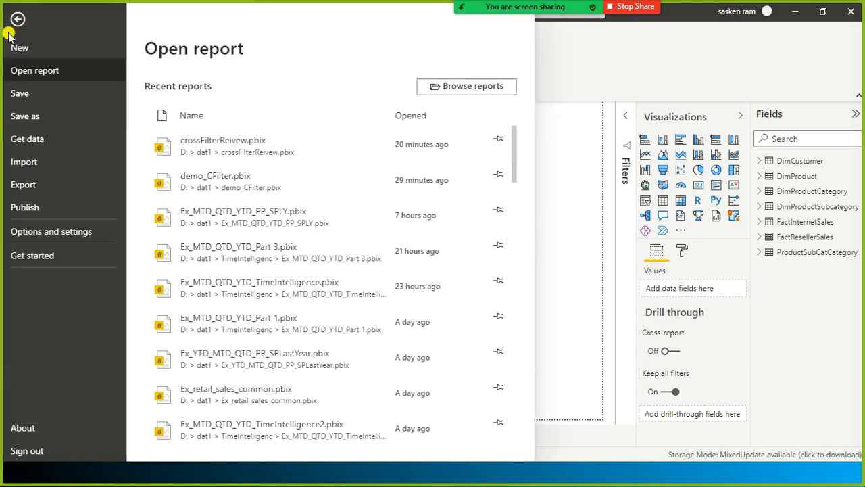
left_click(55, 48)
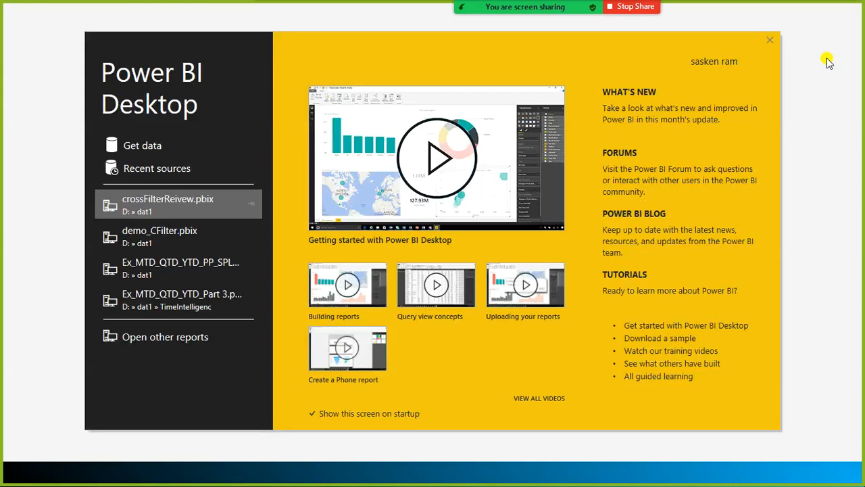
left_click(773, 40)
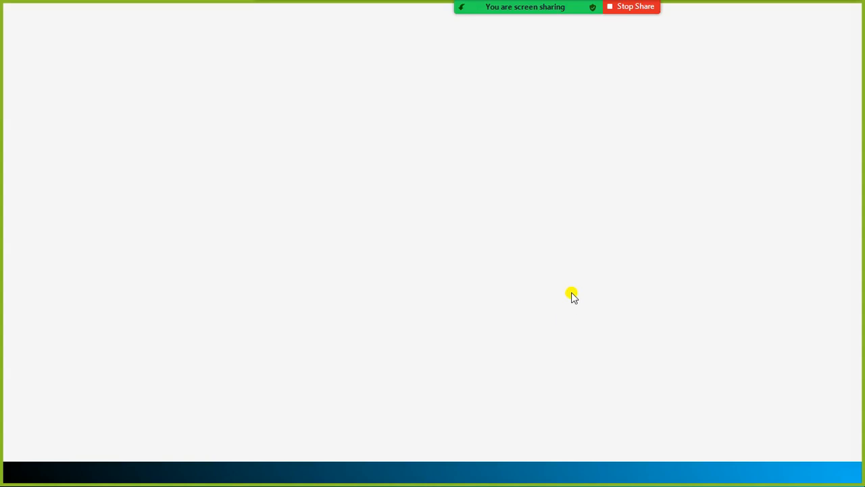
key("alt+Tab")
key("alt+Tab")
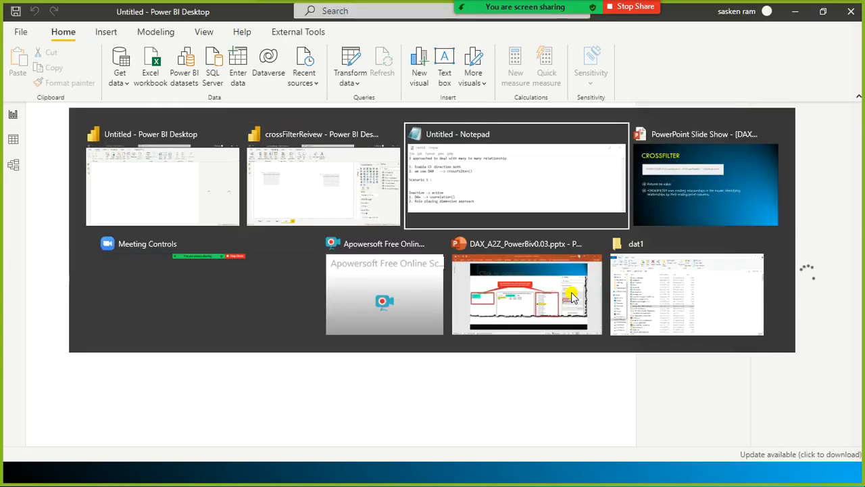
key("alt+Tab")
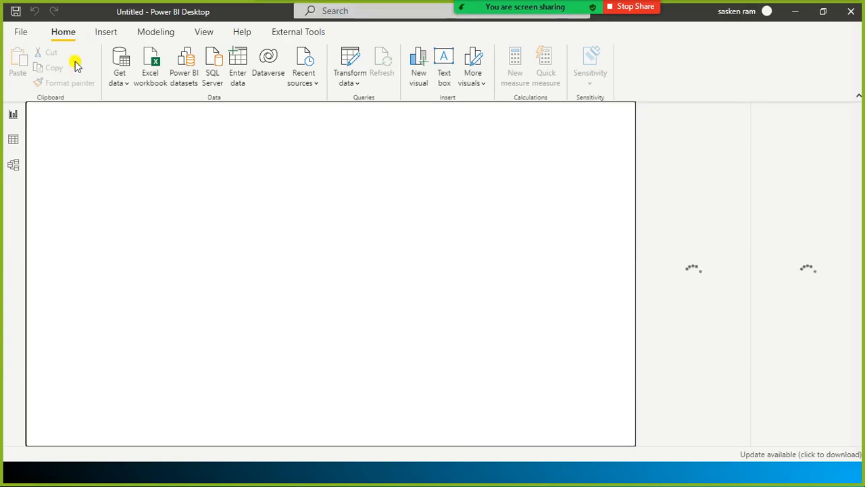
Load the NcSales sheet from the NcSales.xlsx workbook in the dat1 folder into the new report
left_click(119, 85)
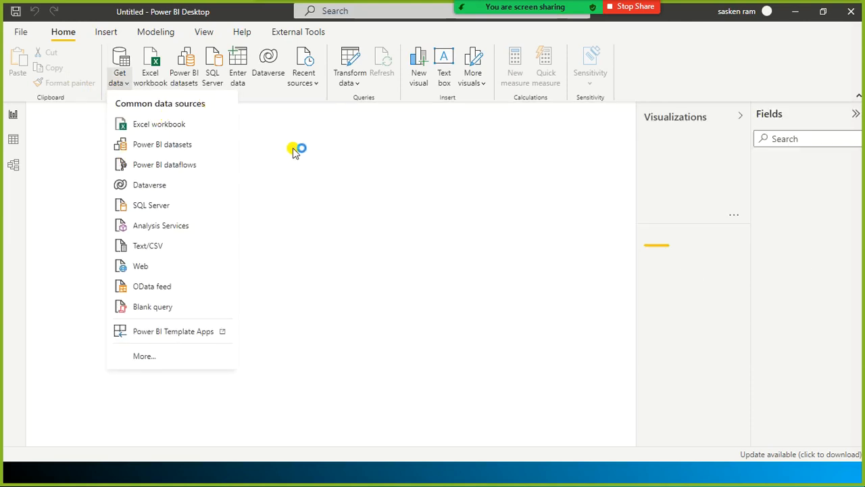
left_click(330, 155)
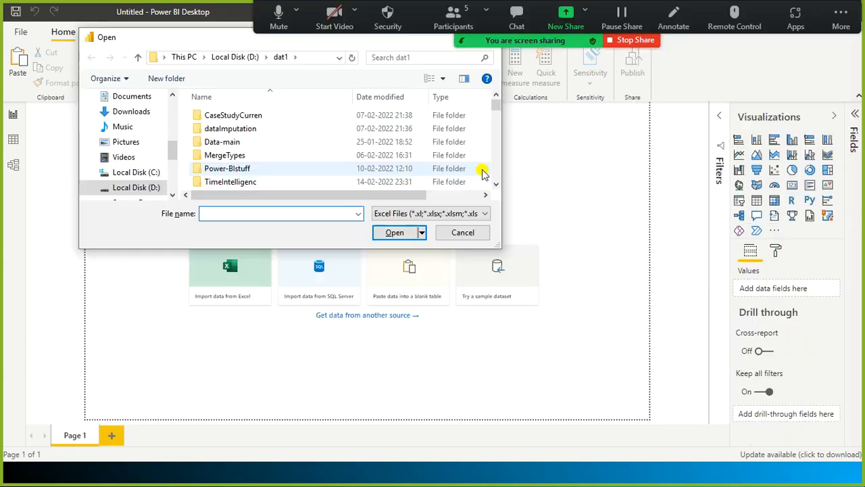
scroll(271, 152, "down", 2)
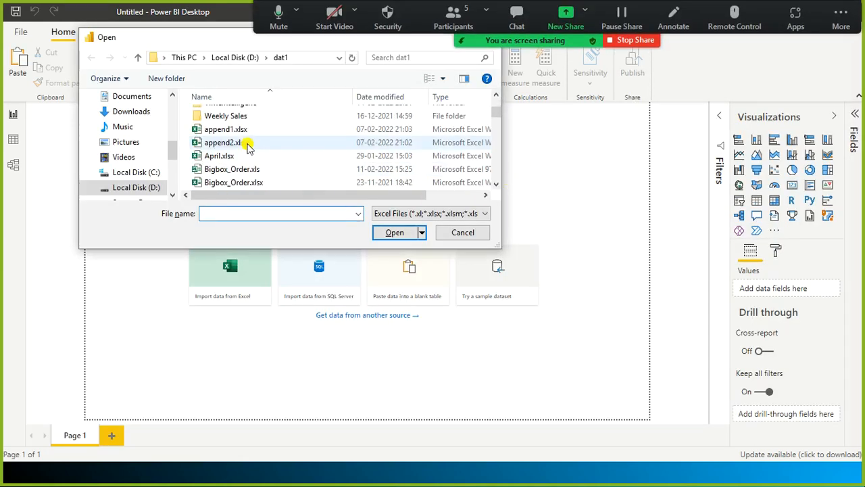
left_click(240, 129)
scroll(235, 117, "down", 5)
left_click(235, 112)
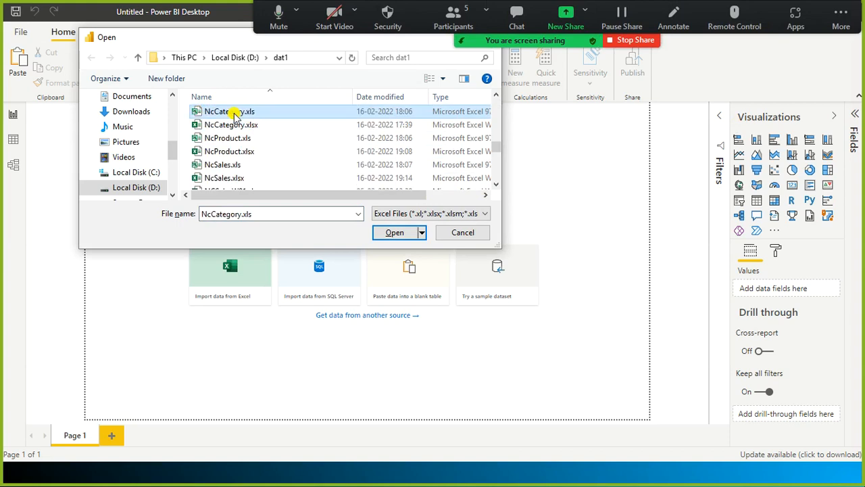
double_click(223, 178)
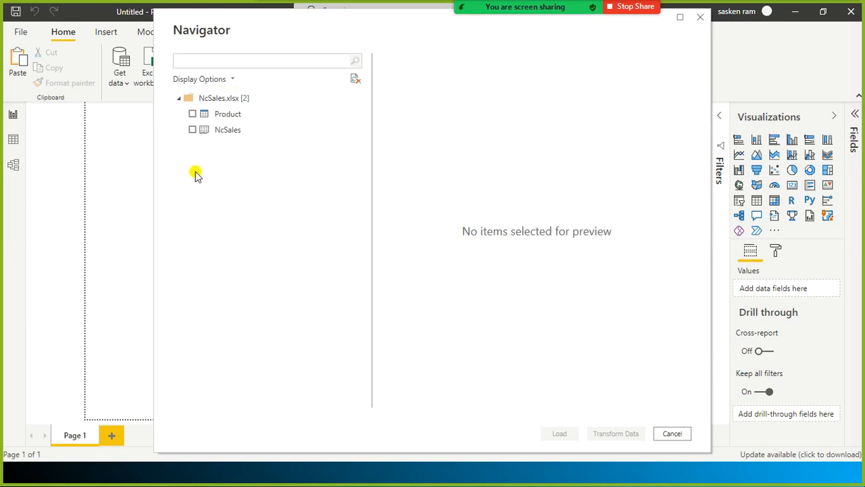
left_click(192, 129)
left_click(558, 430)
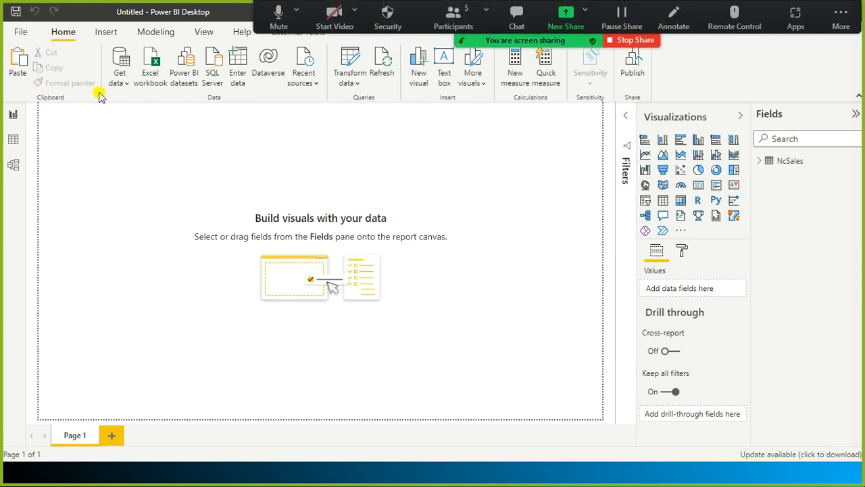
Load Sheet1 from the Cust.xlsx workbook in the dat1 folder into the report
left_click(116, 80)
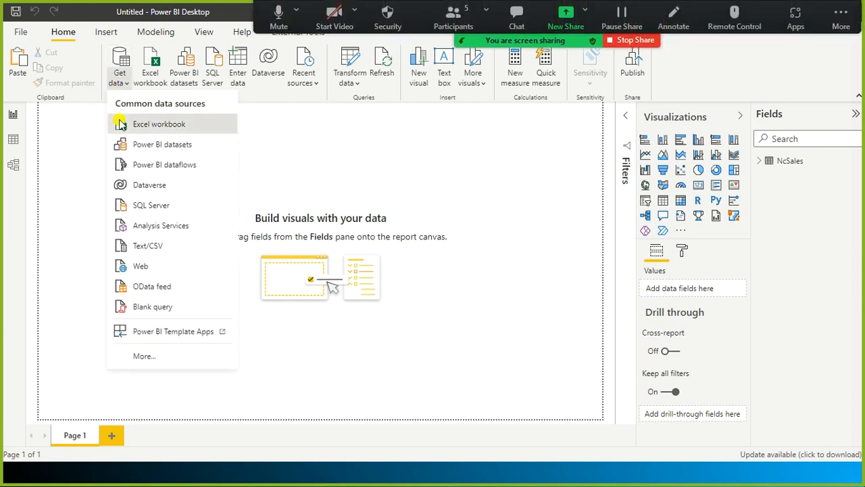
left_click(118, 121)
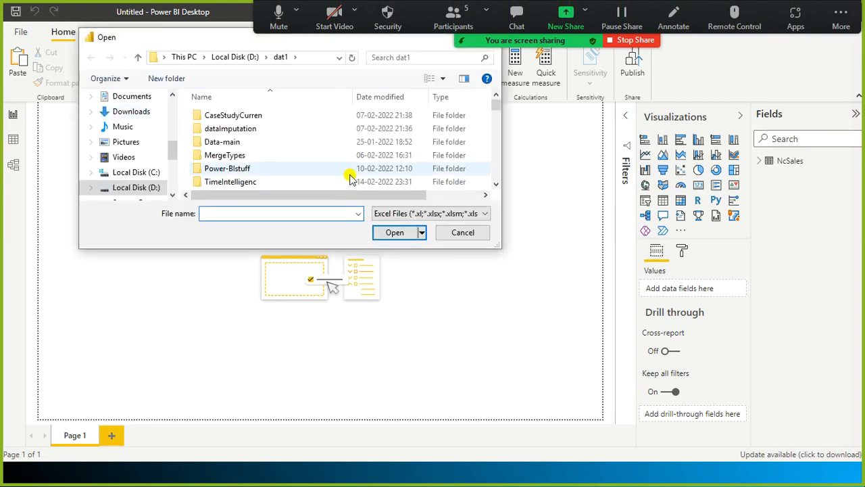
scroll(352, 183, "down", 2)
scroll(351, 183, "down", 3)
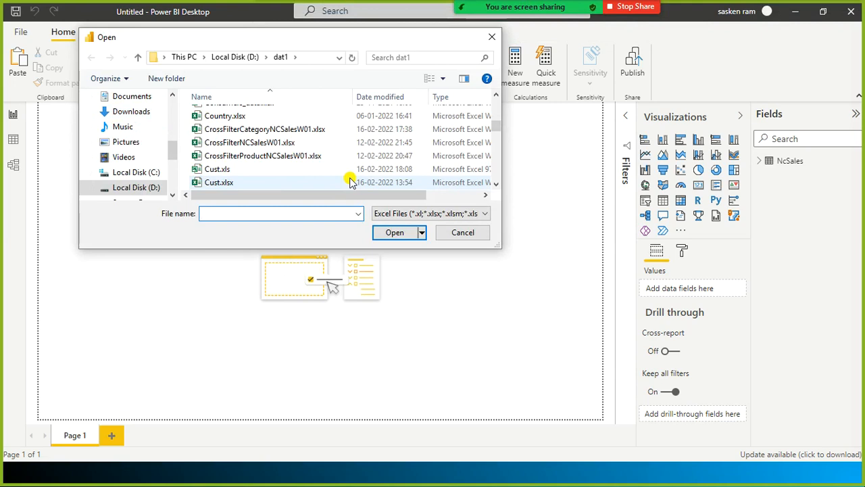
double_click(245, 183)
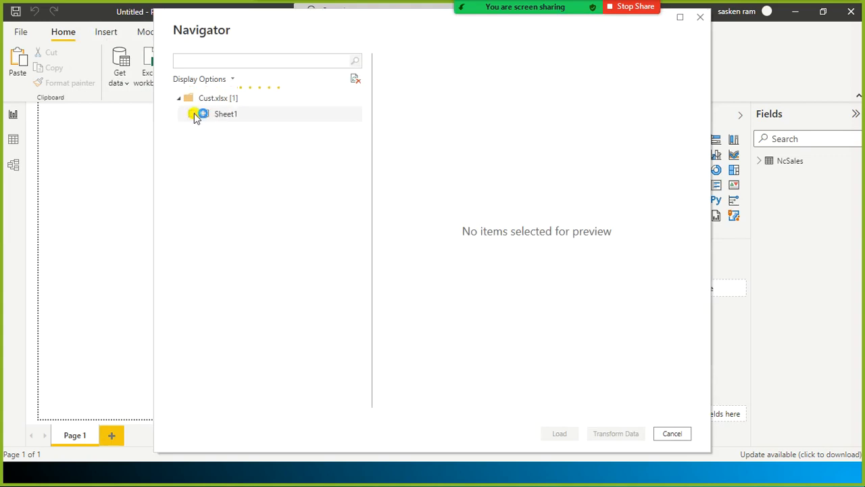
left_click(195, 115)
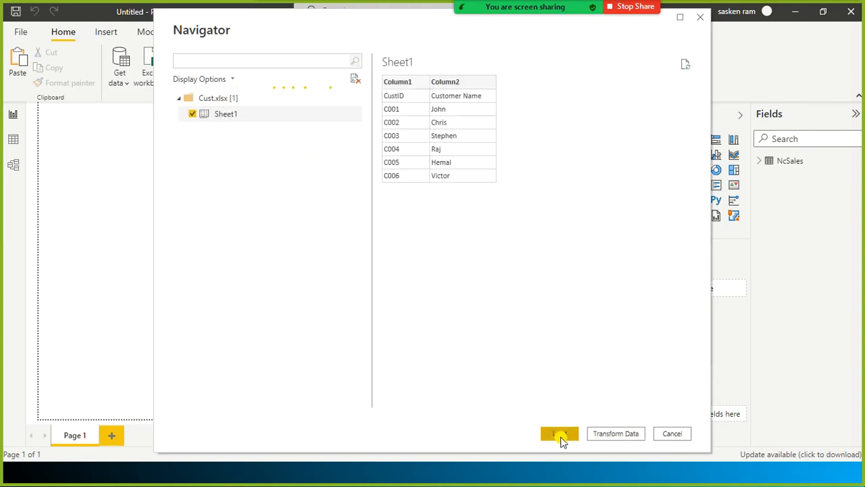
left_click(559, 435)
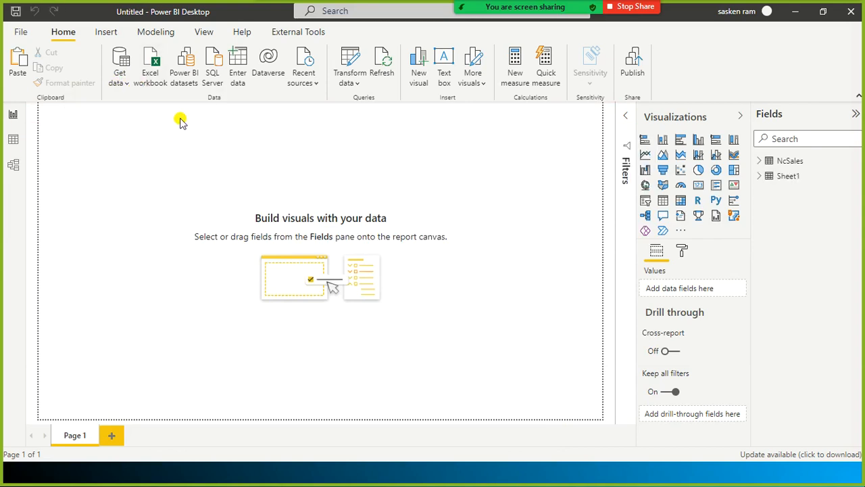
Load the DimProduct sheet from the NcProduct.xlsx workbook in the dat1 folder into the report
left_click(130, 86)
left_click(116, 119)
left_click(251, 182)
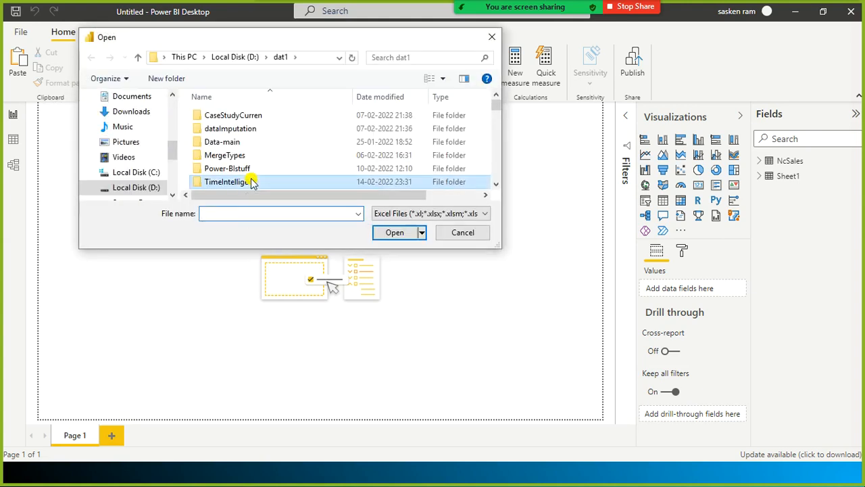
key("n")
key("n")
key("n")
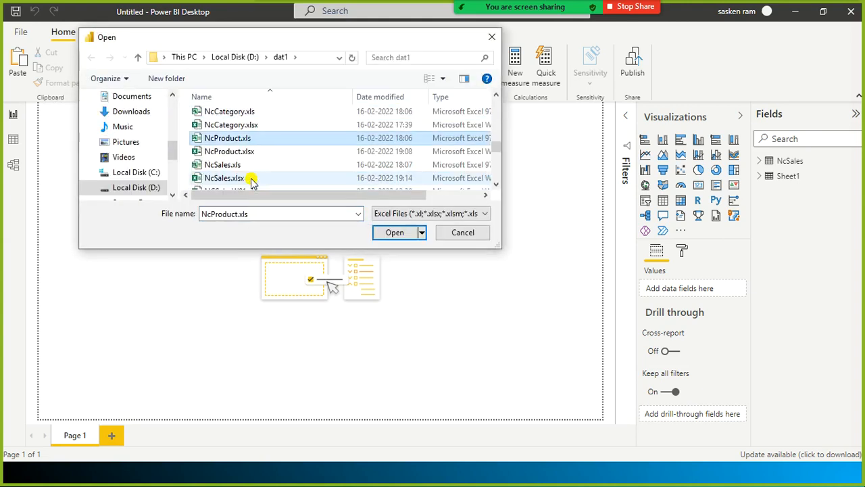
key("n")
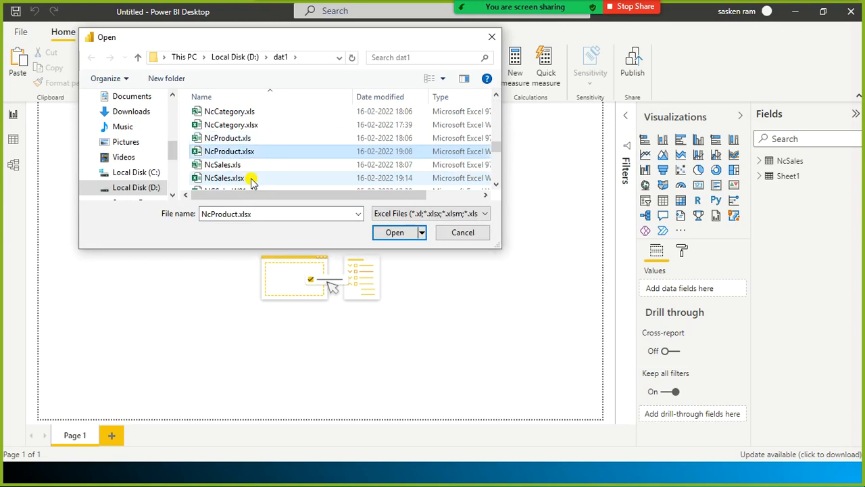
key("Return")
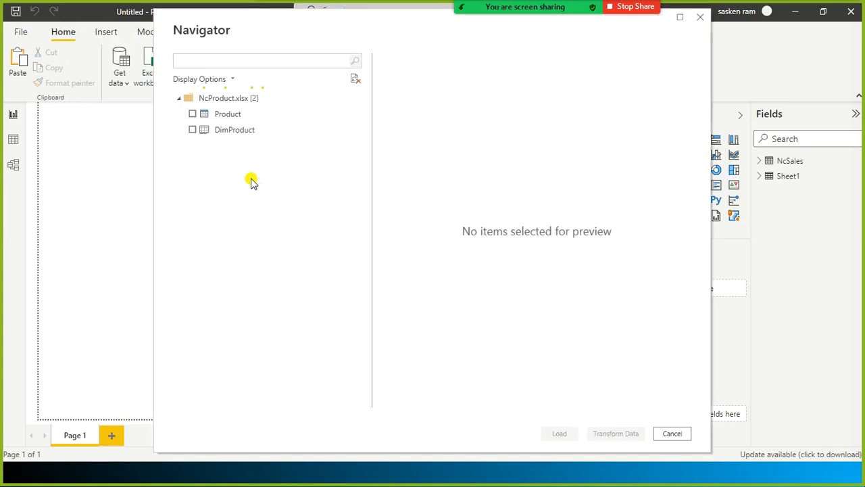
left_click(193, 129)
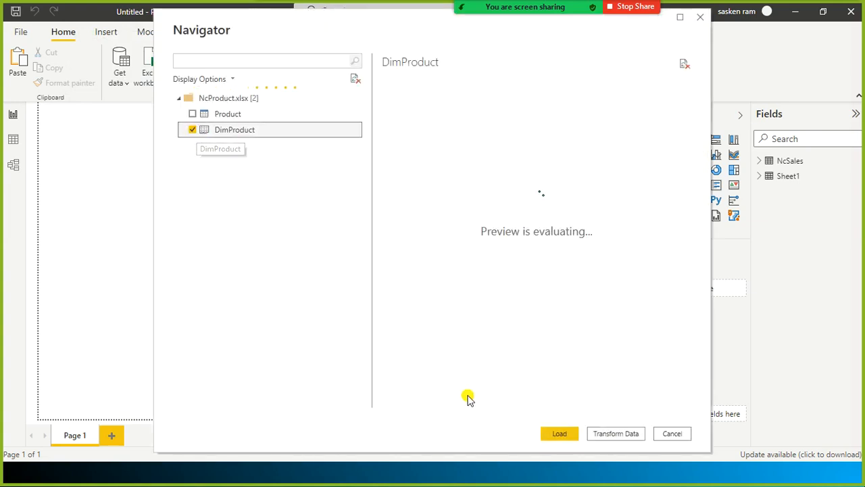
left_click(560, 433)
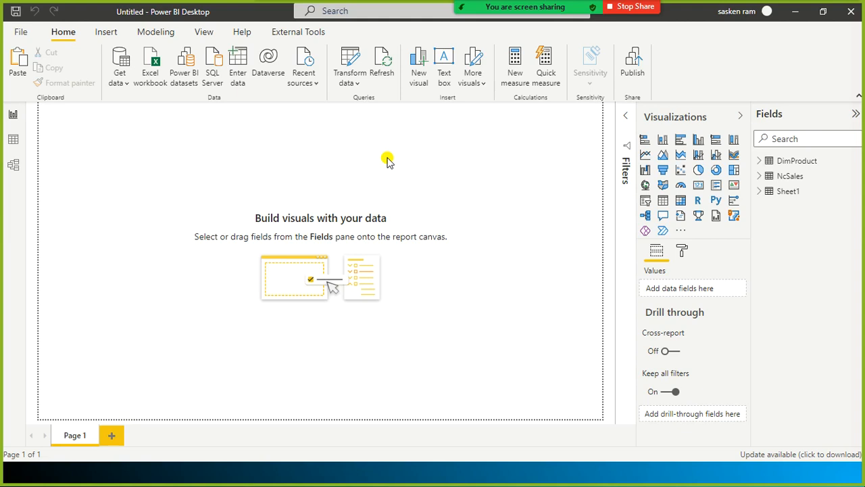
Load the Sales_data sheet from the NcCategory.xlsx workbook in the dat1 folder into the report
left_click(129, 87)
key("Escape")
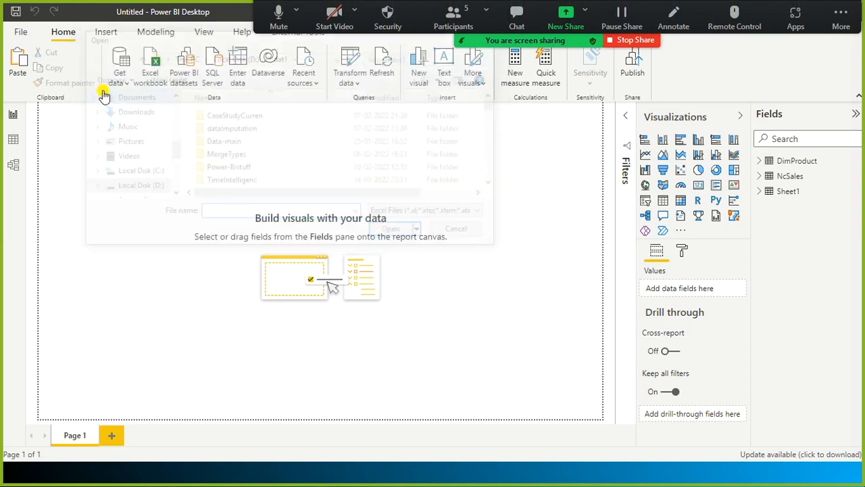
left_click(112, 86)
left_click(129, 122)
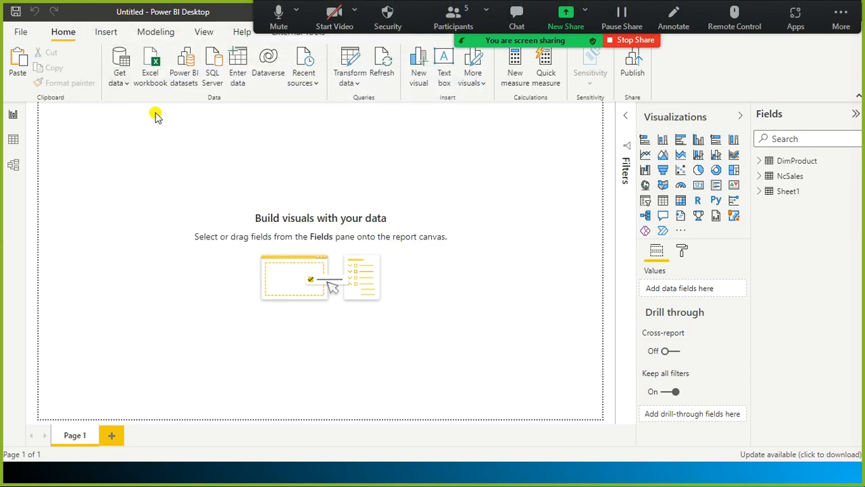
scroll(325, 166, "down", 5)
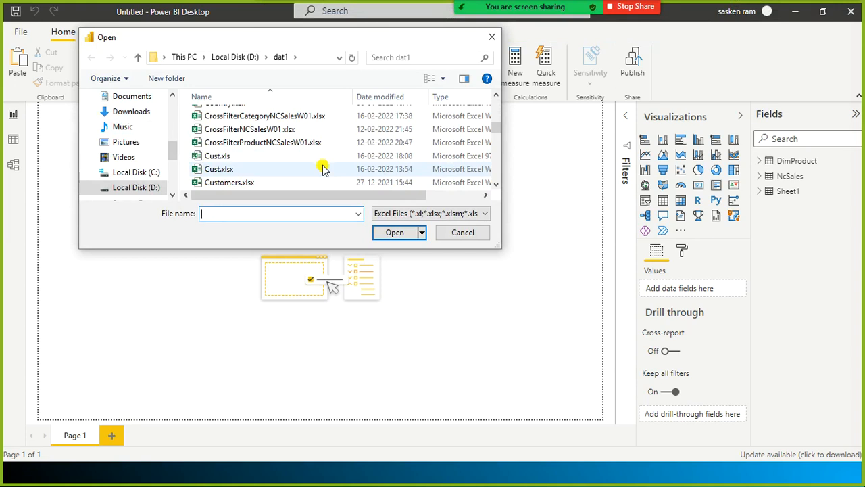
scroll(325, 168, "up", 5)
left_click(323, 167)
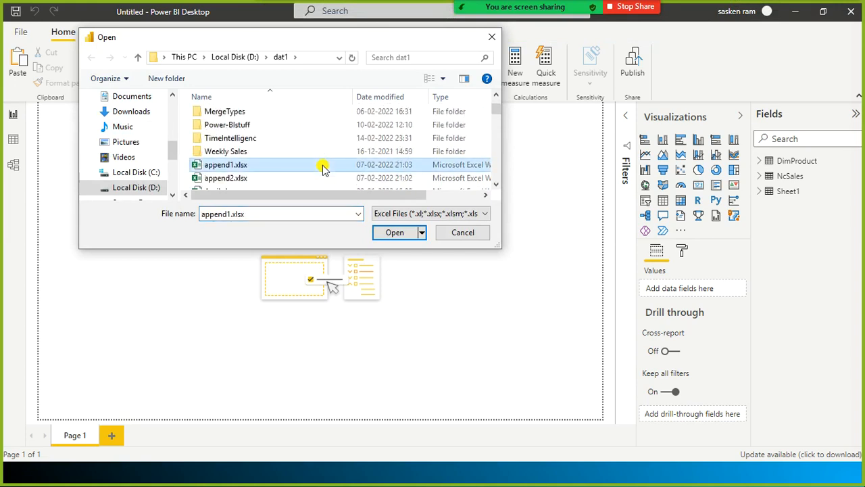
key("n")
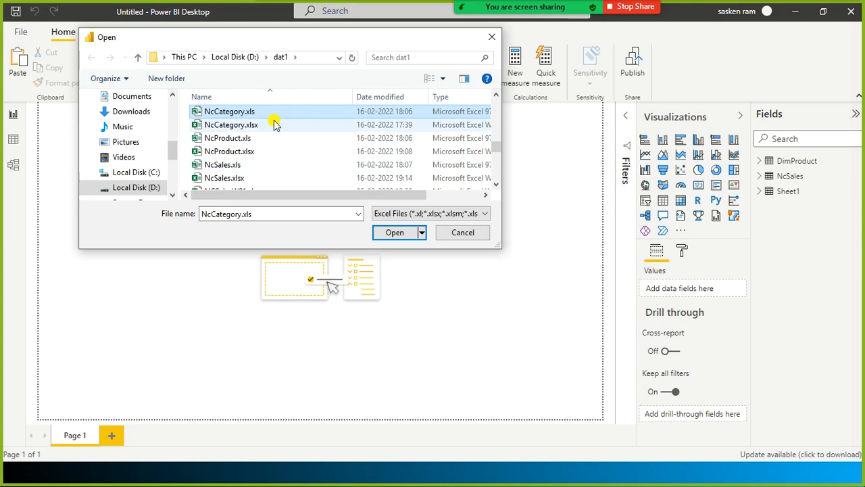
double_click(234, 126)
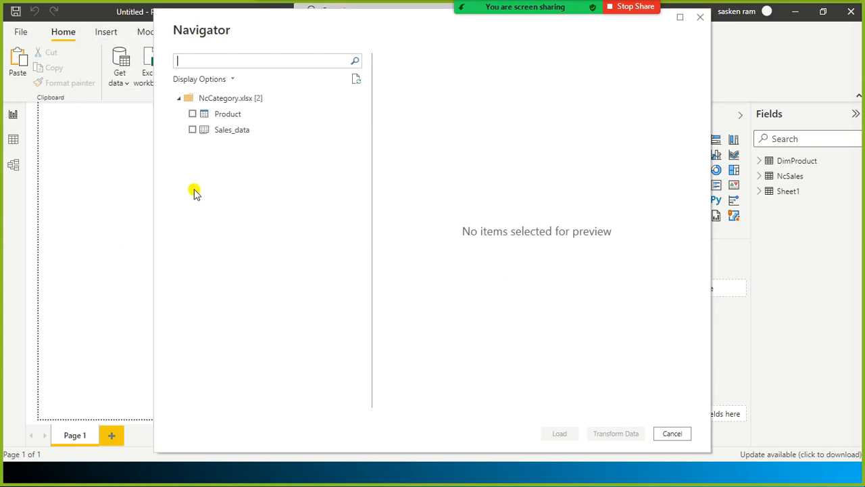
left_click(193, 131)
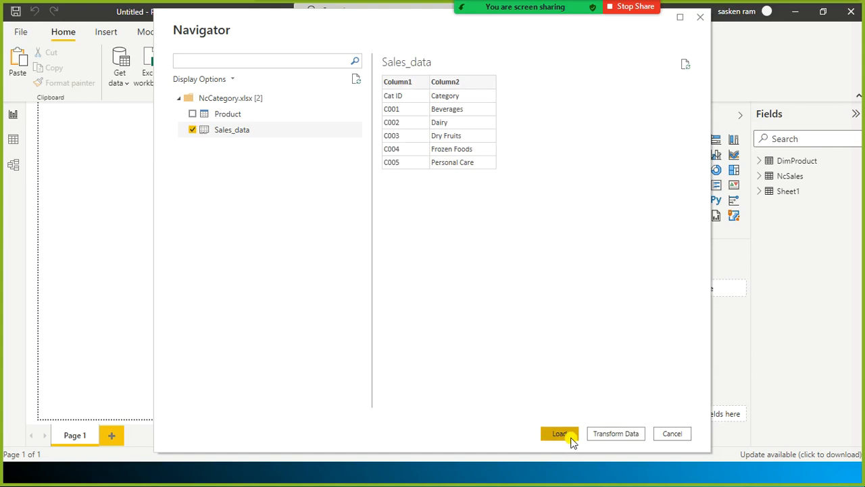
left_click(571, 438)
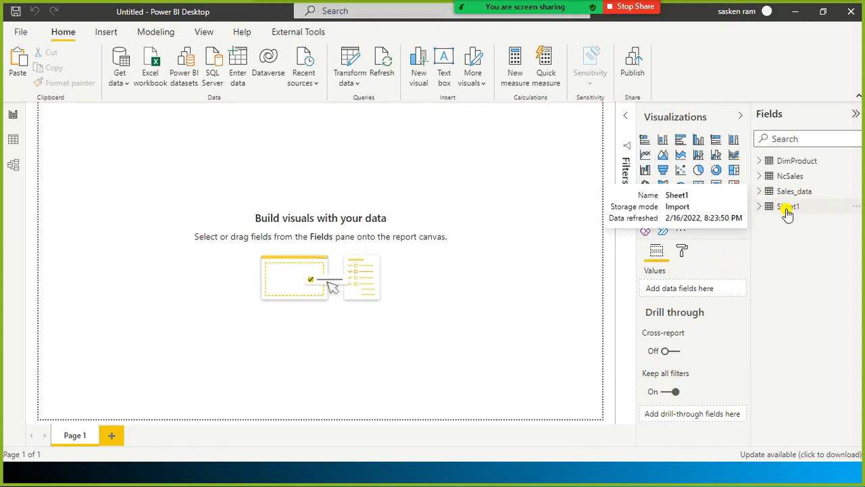
Review the NcSales table's data and rename the Sales_data table as DimCategory
left_click(13, 139)
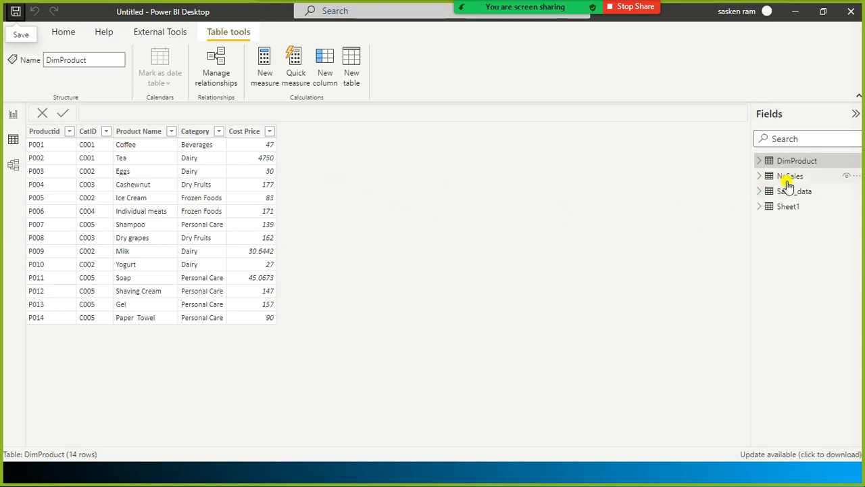
mouse_move(787, 186)
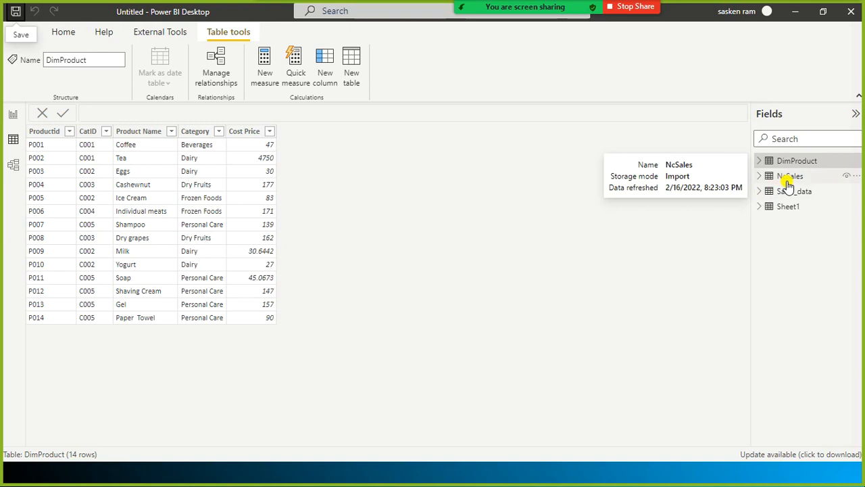
left_click(788, 178)
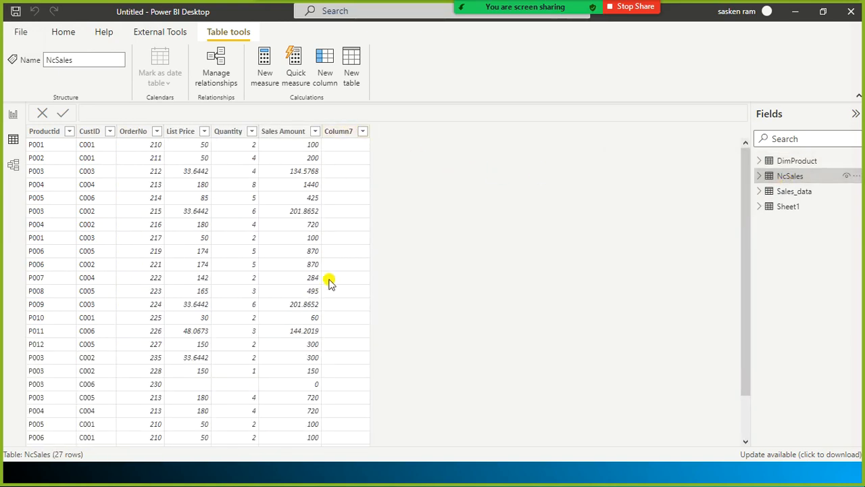
left_click(784, 196)
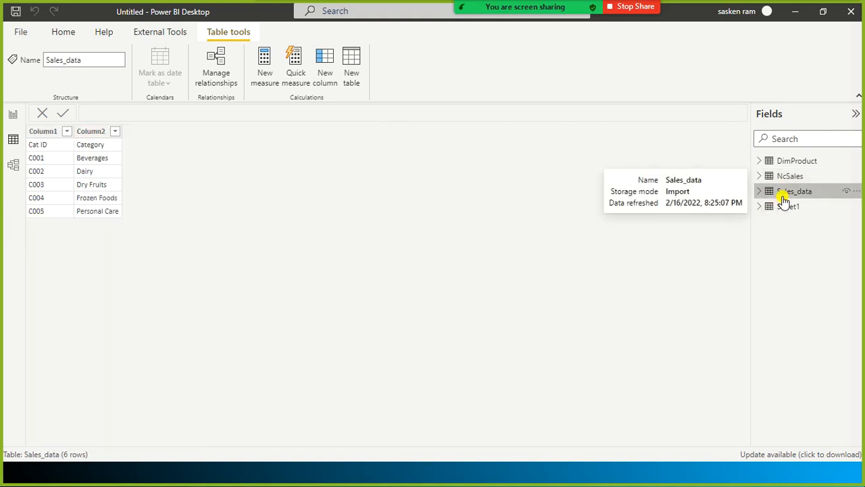
left_click(857, 192)
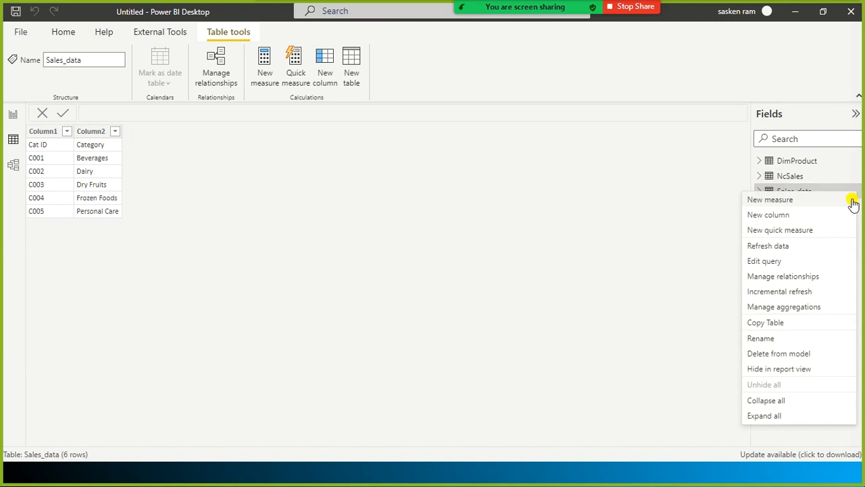
left_click(763, 338)
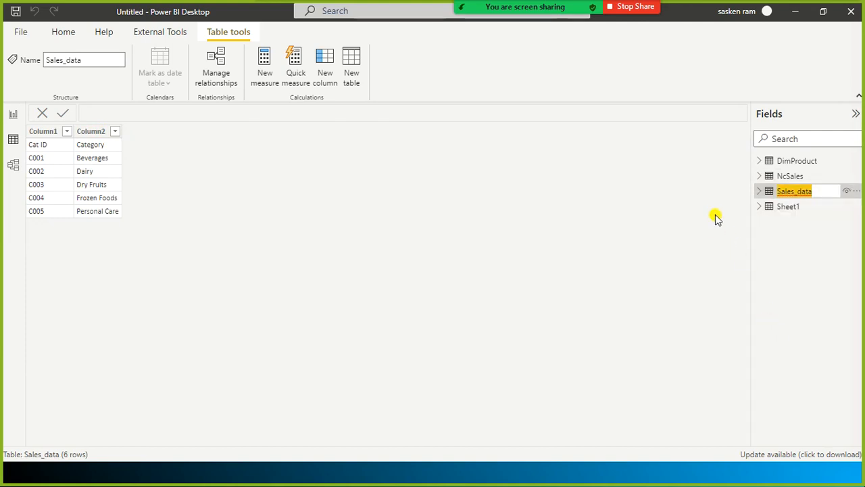
type("N")
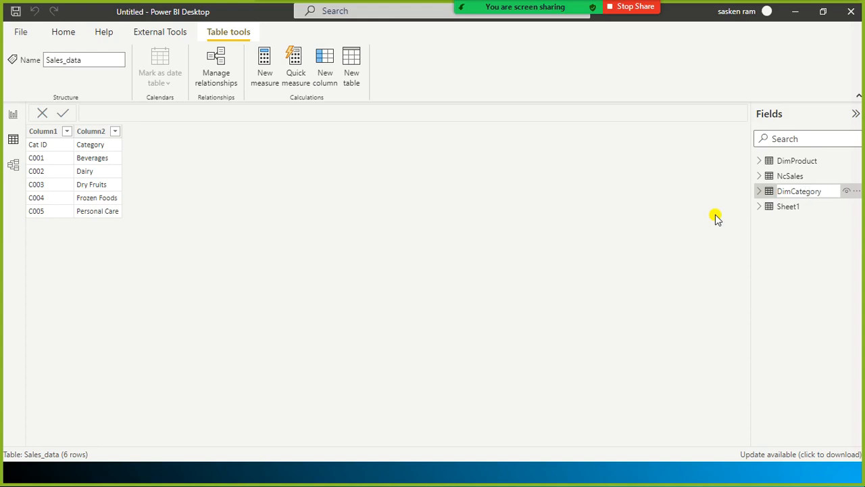
key("Return")
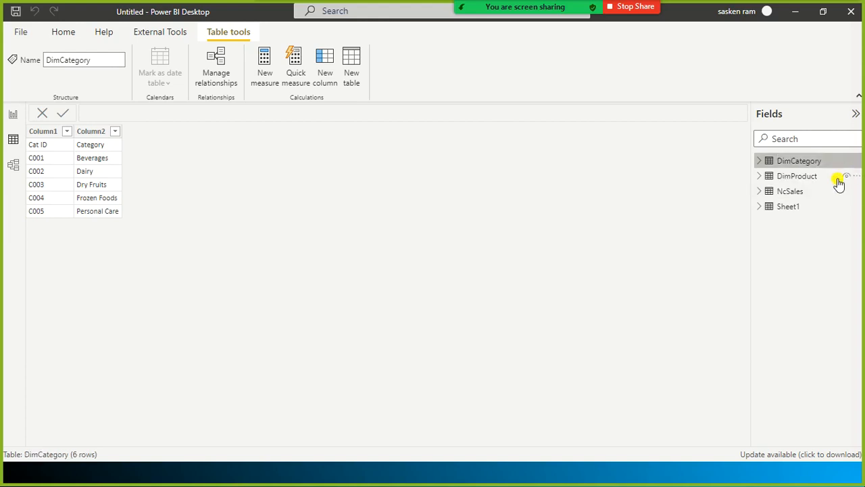
Rename the Sheet1 table, which holds the customer IDs and names, as DimCustomer
left_click(790, 211)
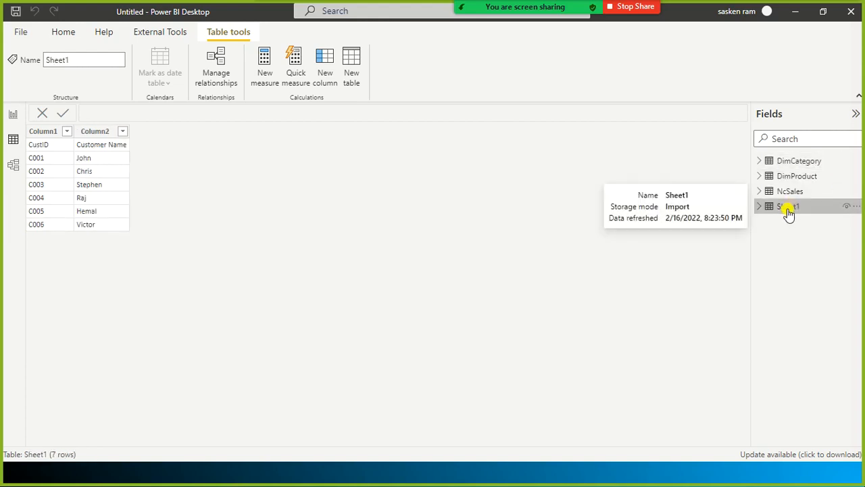
left_click(857, 207)
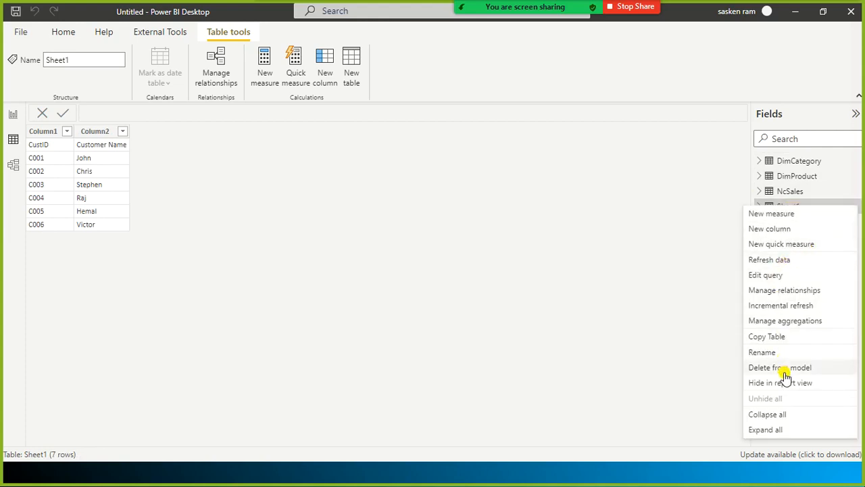
left_click(763, 353)
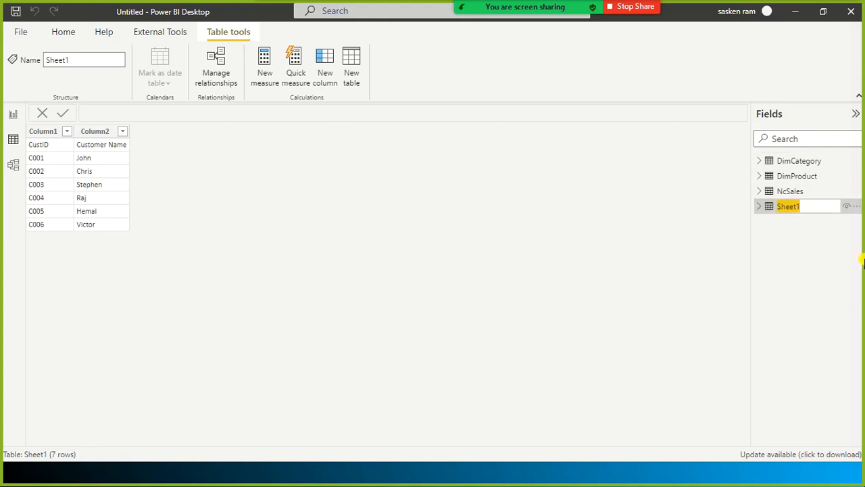
type("DimCustomer")
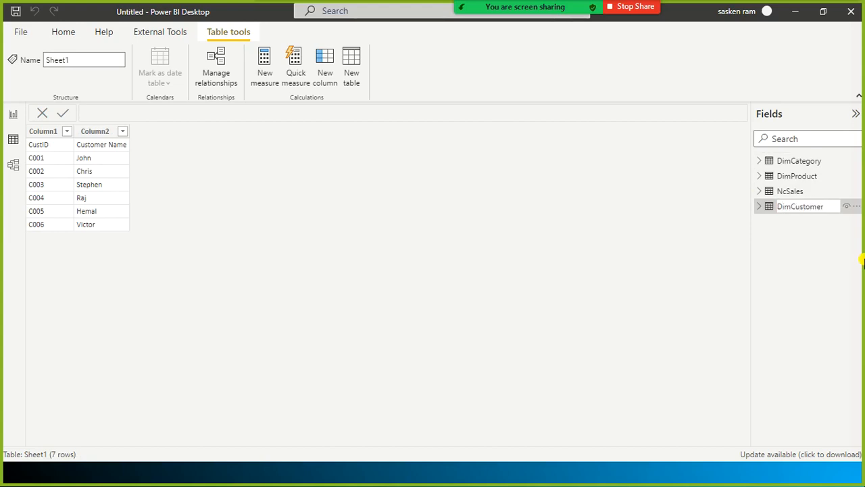
key("Return")
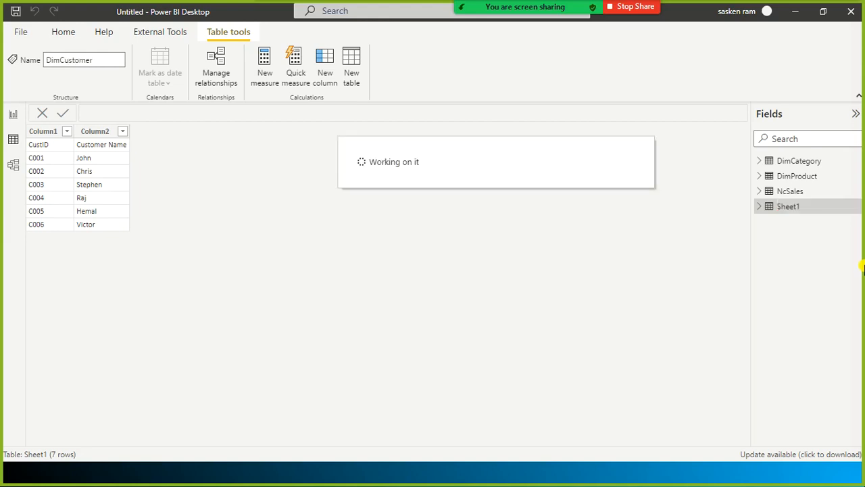
Check the table relationships in the model diagram, then promote the first row of the DimCustomer query to column headers in Power Query Editor
left_click(13, 164)
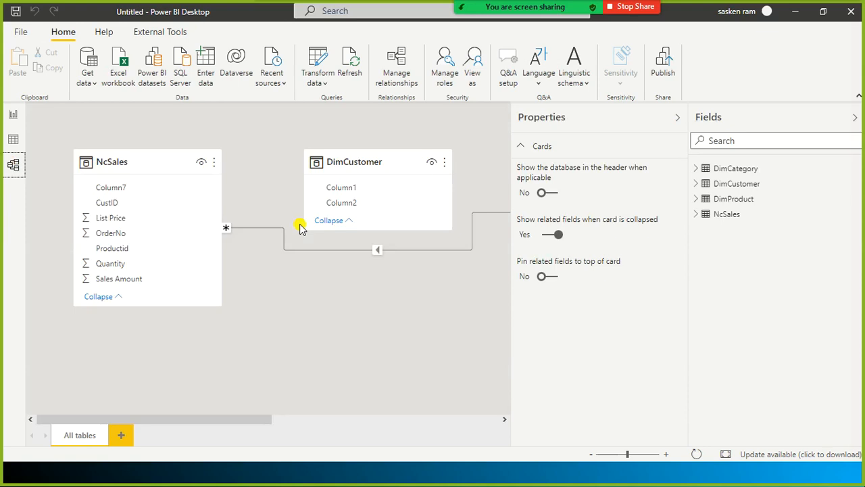
left_click(677, 118)
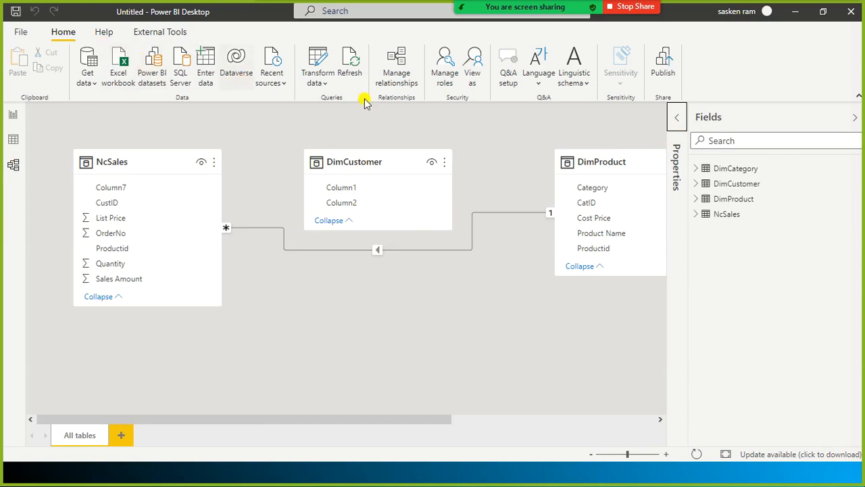
left_click(319, 82)
left_click(321, 102)
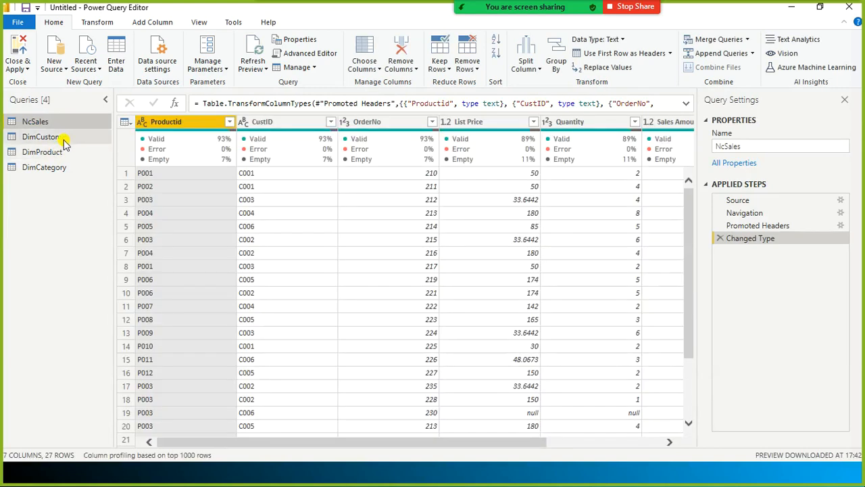
left_click(64, 139)
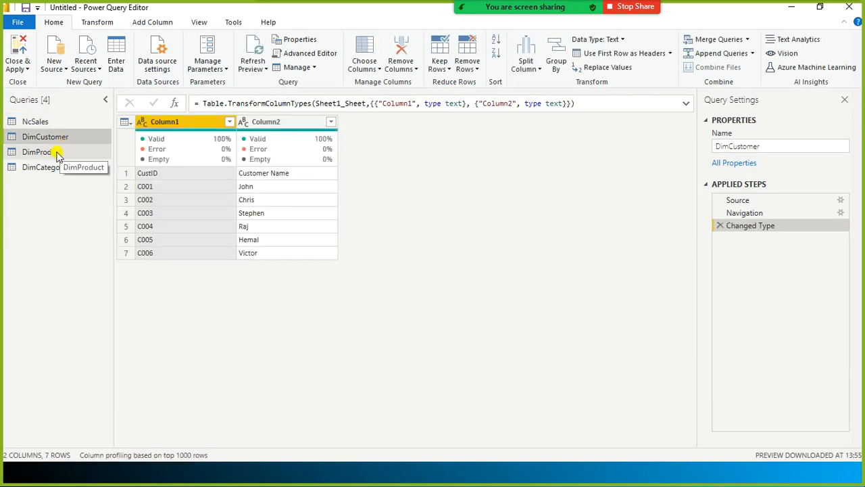
left_click(95, 23)
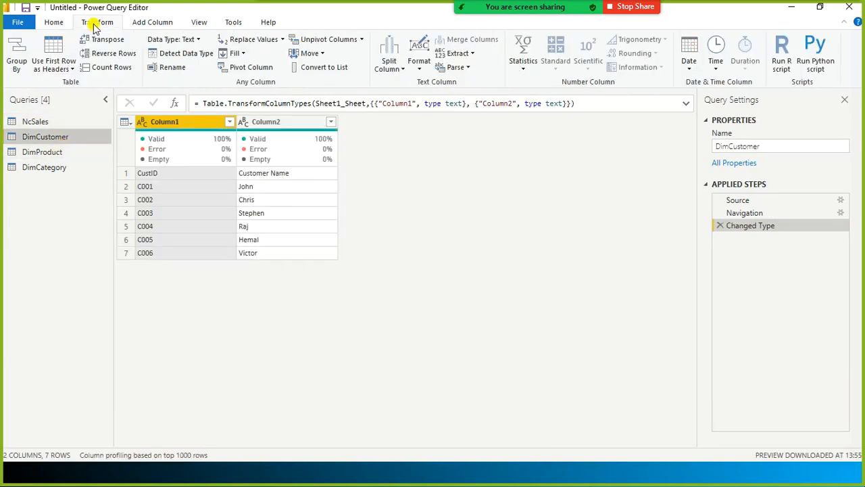
left_click(57, 73)
left_click(61, 81)
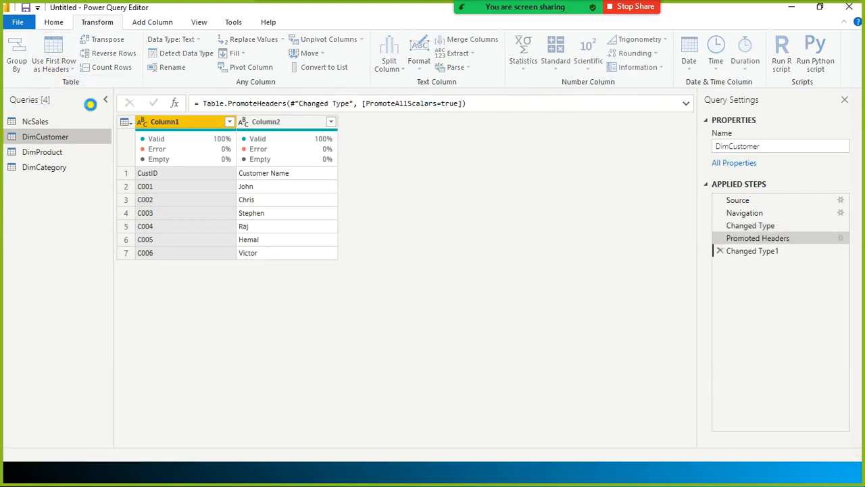
Check the DimProduct and DimCategory queries, then close Power Query Editor and apply the changes
left_click(42, 149)
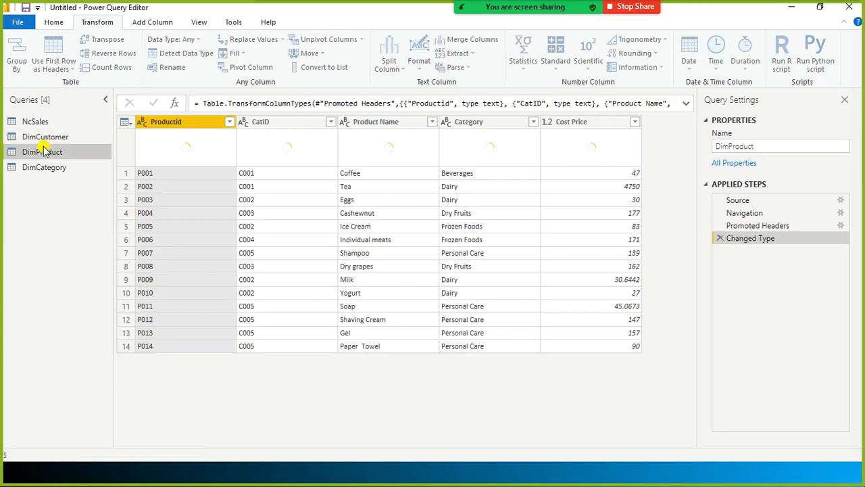
left_click(70, 169)
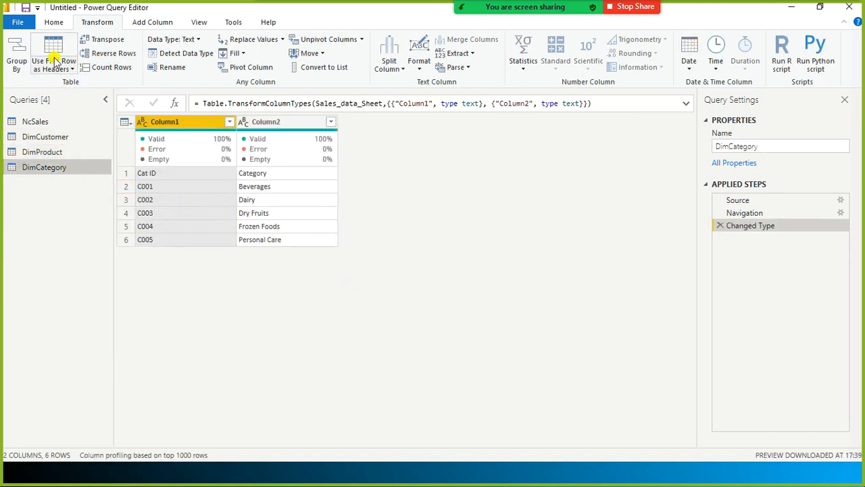
left_click(18, 22)
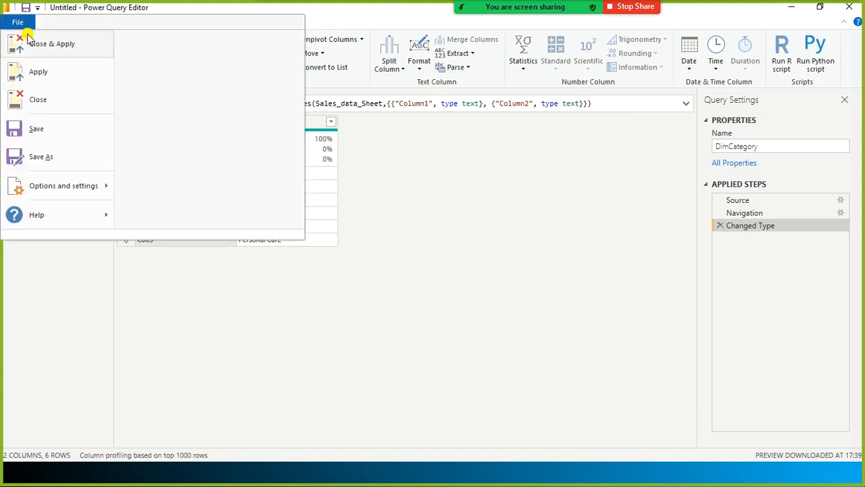
left_click(29, 45)
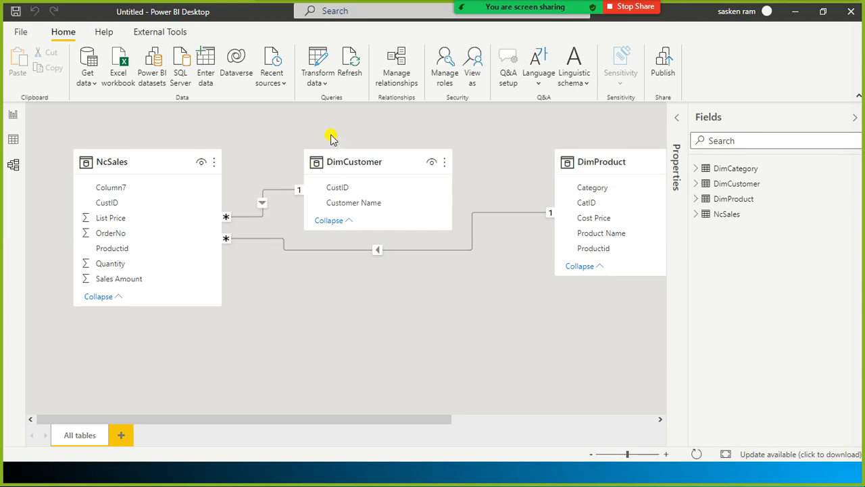
Move NcSales lower in the model diagram and place DimCustomer at its upper left, and read the meeting chat
left_click_drag(160, 162, 304, 227)
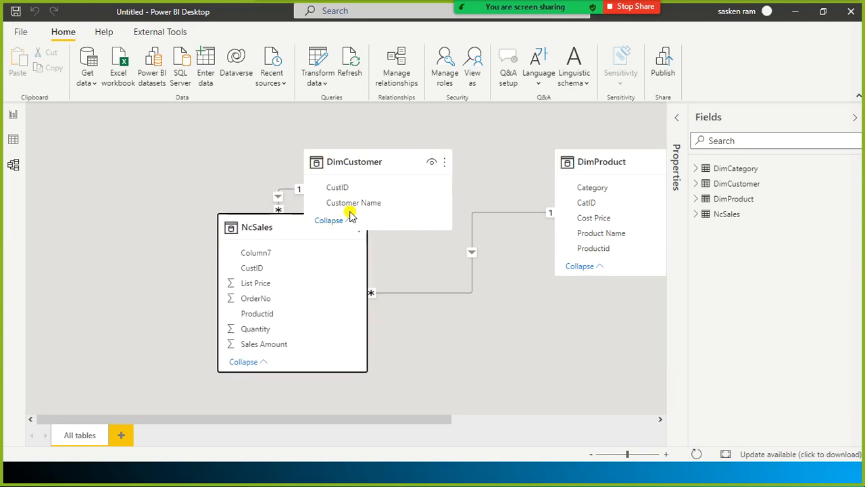
left_click_drag(389, 164, 113, 121)
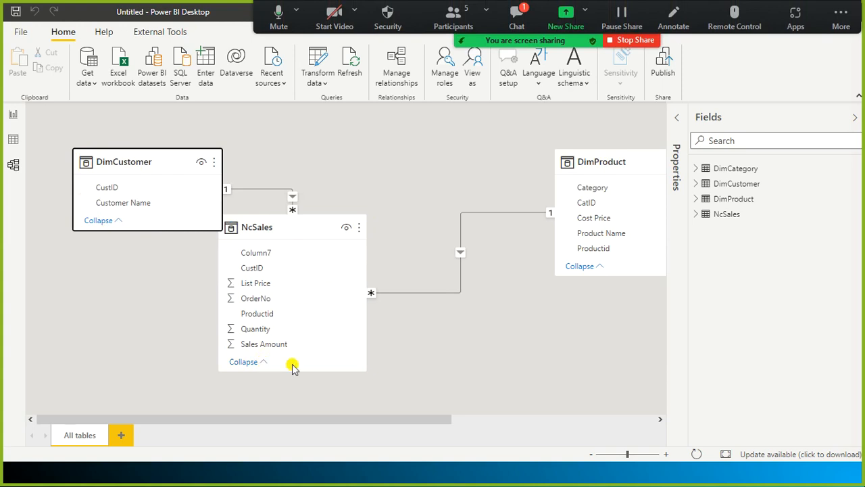
left_click(515, 15)
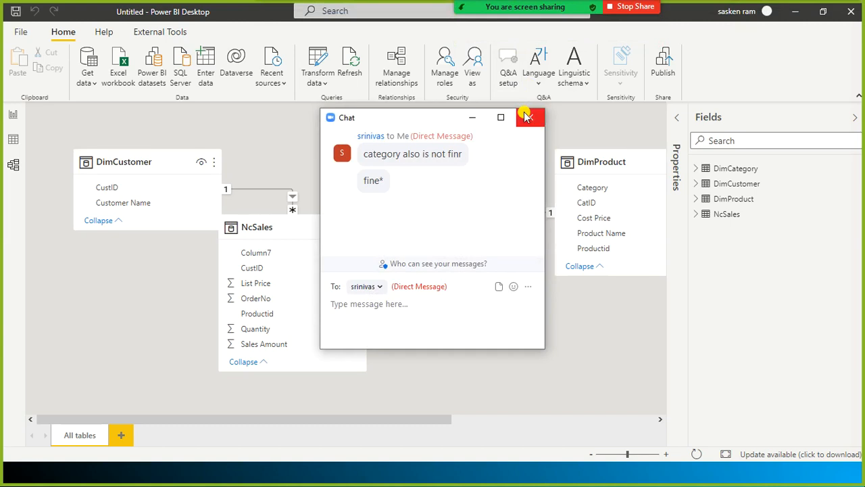
left_click(527, 117)
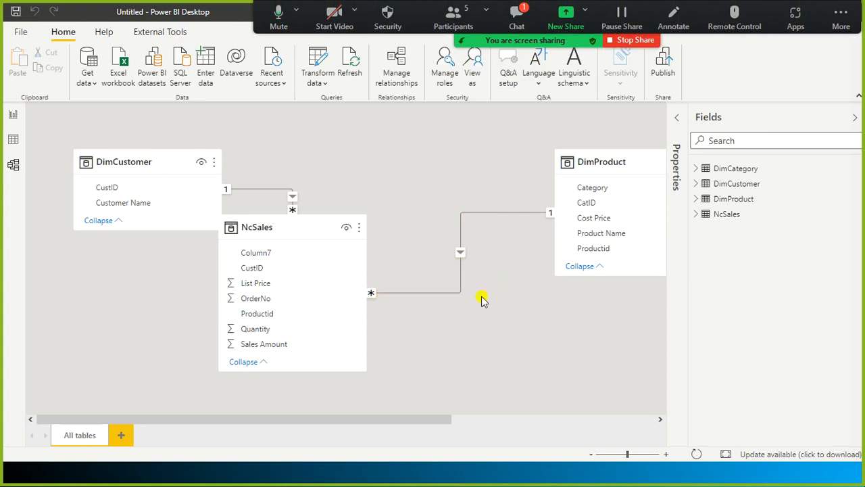
scroll(482, 304, "down", 2)
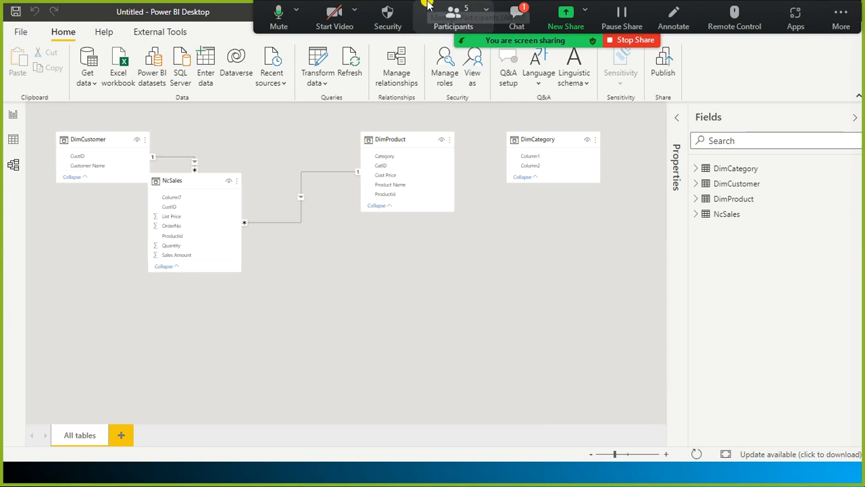
scroll(409, 362, "up", 1)
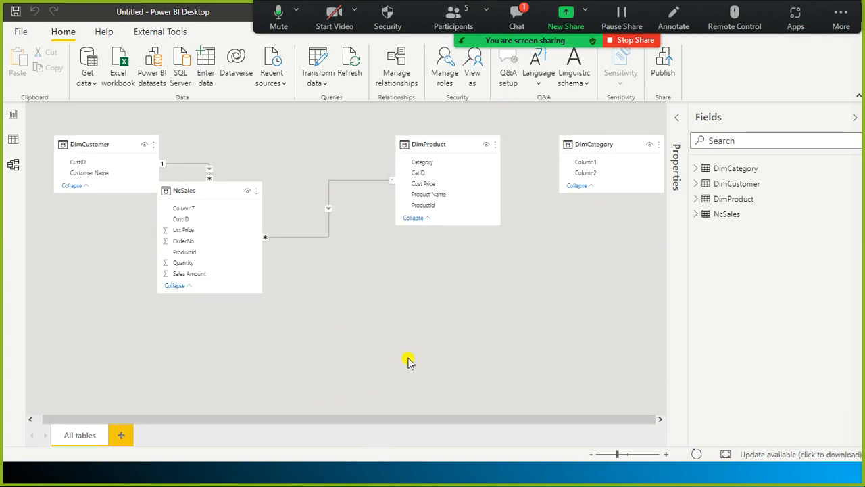
scroll(409, 361, "down", 1)
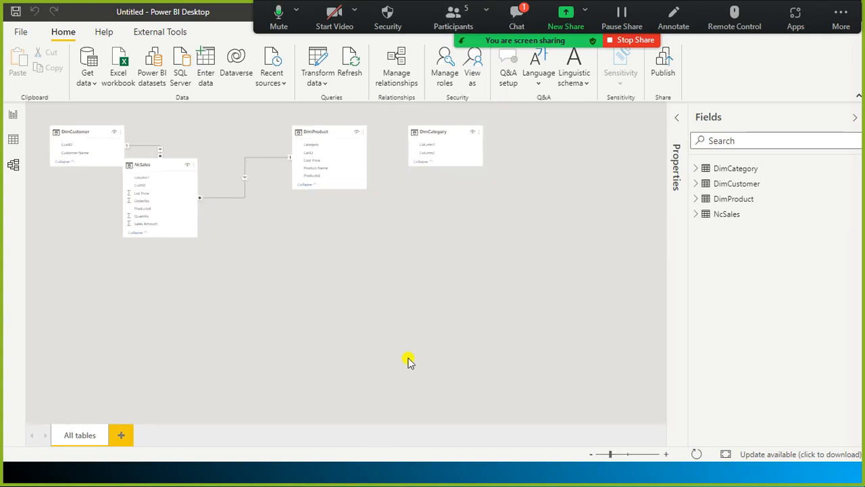
scroll(409, 362, "up", 3)
scroll(409, 362, "down", 2)
scroll(410, 359, "up", 1)
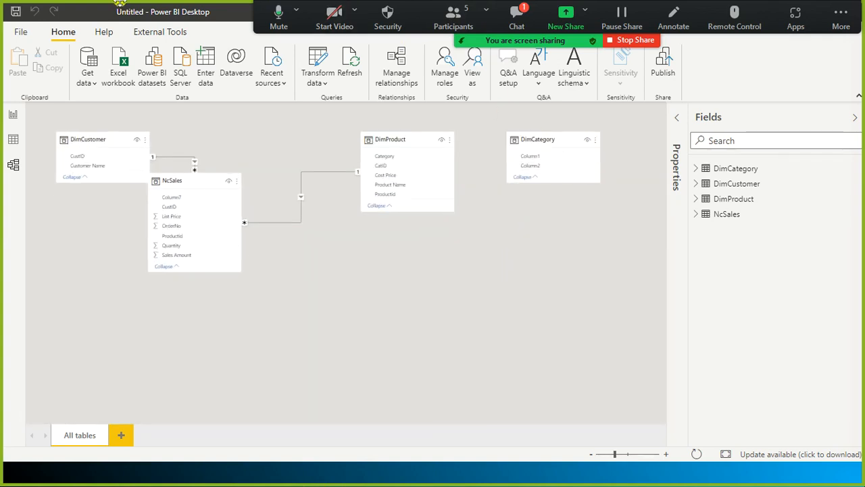
Promote the first row of the DimCategory query to column headers in Power Query Editor and apply the changes
left_click(315, 81)
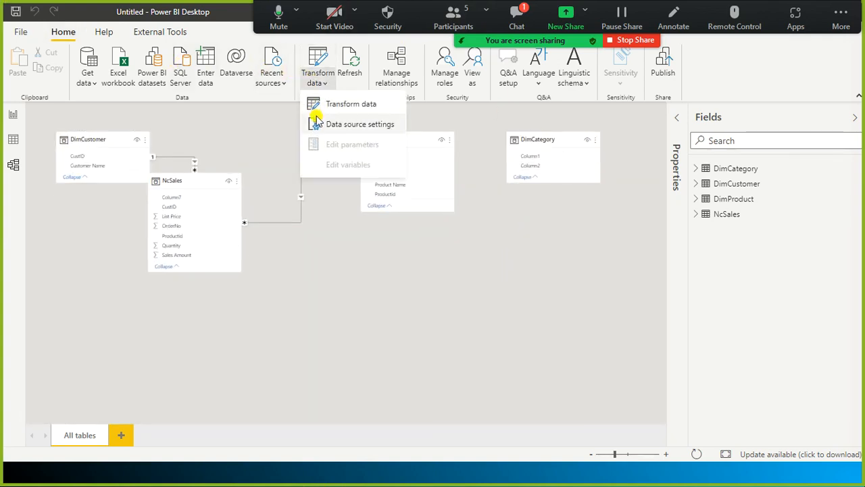
left_click(348, 104)
left_click(517, 20)
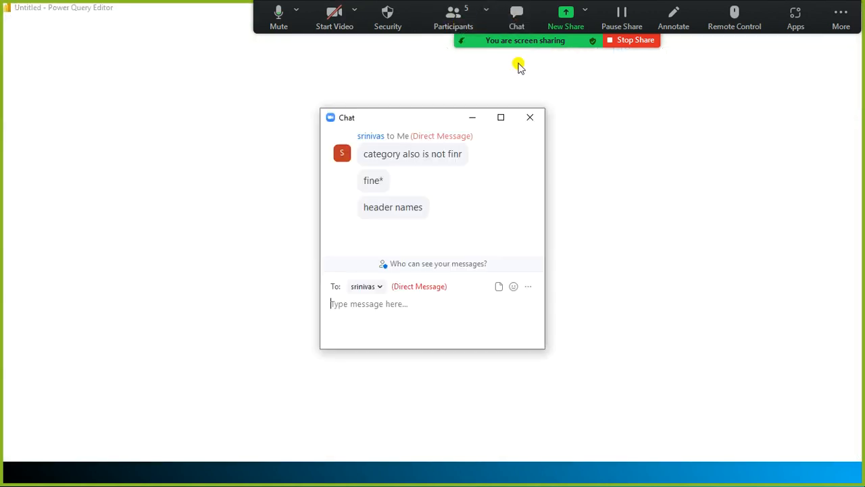
left_click(528, 119)
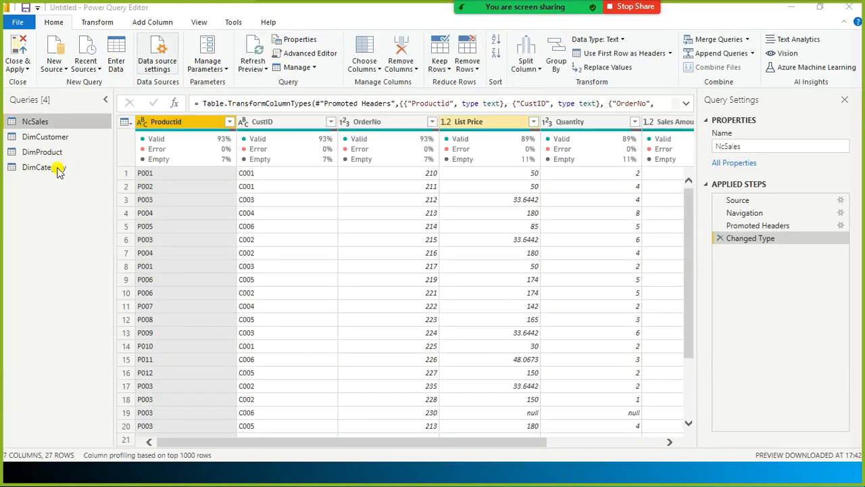
left_click(58, 168)
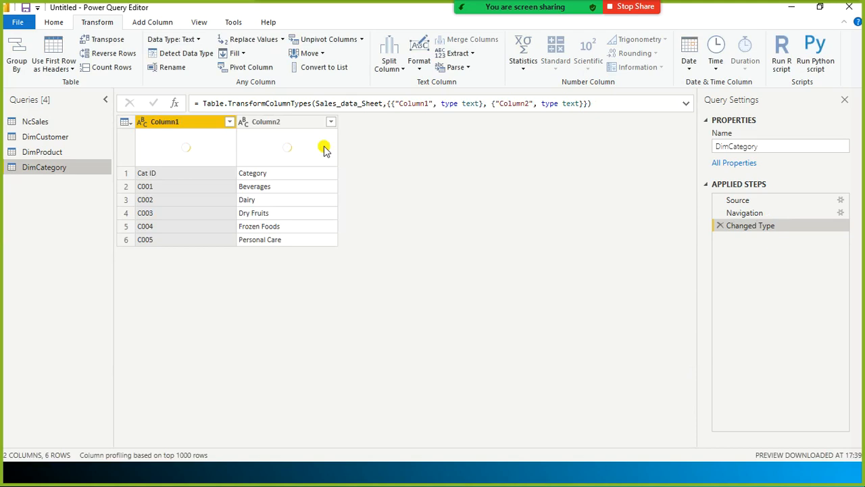
left_click(71, 68)
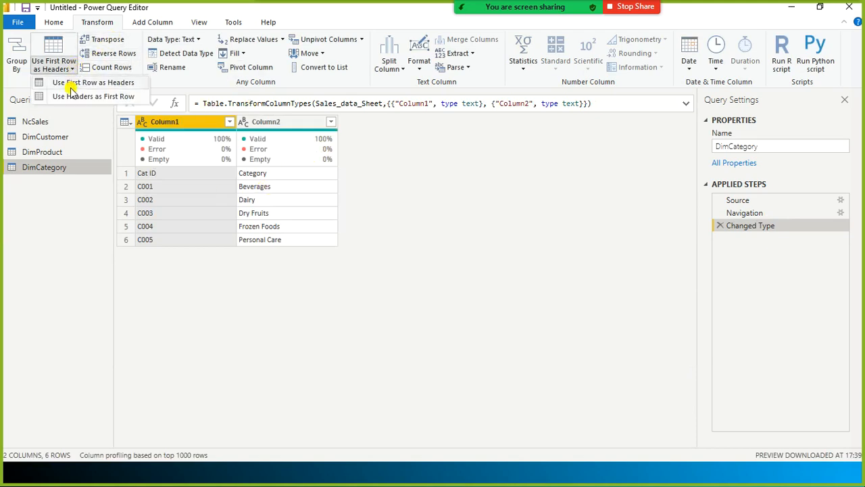
left_click(72, 83)
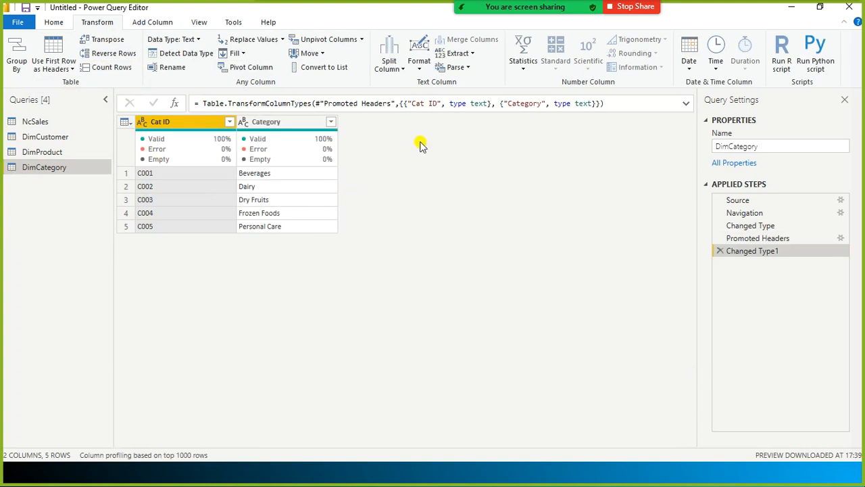
left_click(21, 23)
left_click(28, 44)
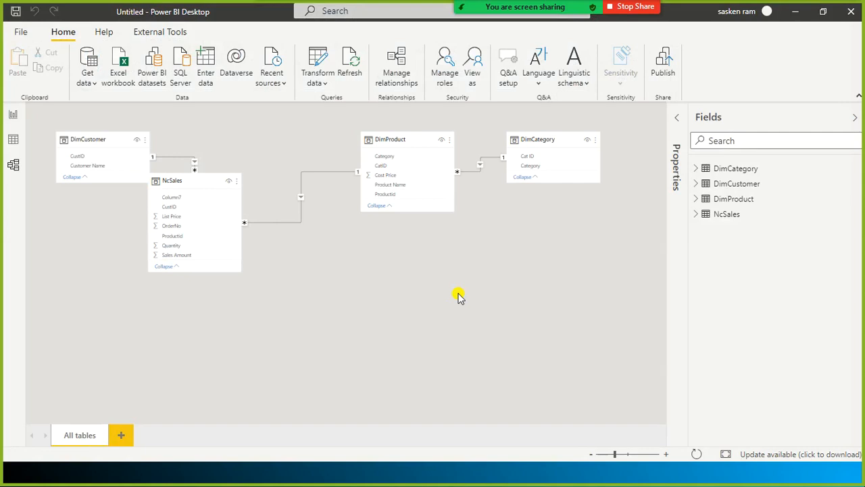
Move DimProduct below DimCategory and NcSales below DimCustomer in the model diagram so the relationship lines are easy to follow
left_click_drag(391, 137, 396, 207)
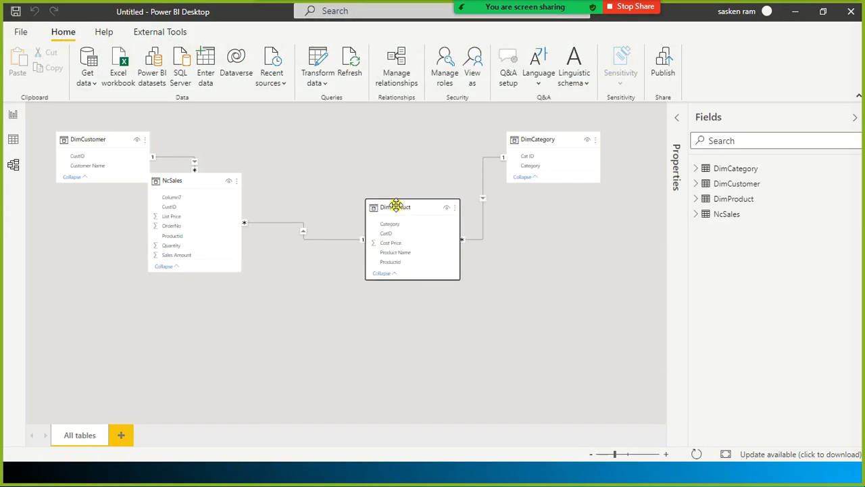
left_click_drag(170, 179, 207, 247)
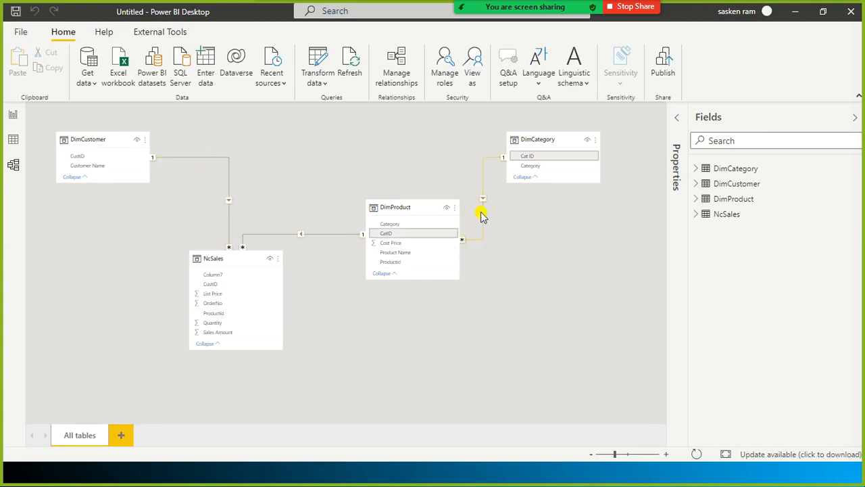
left_click(237, 259)
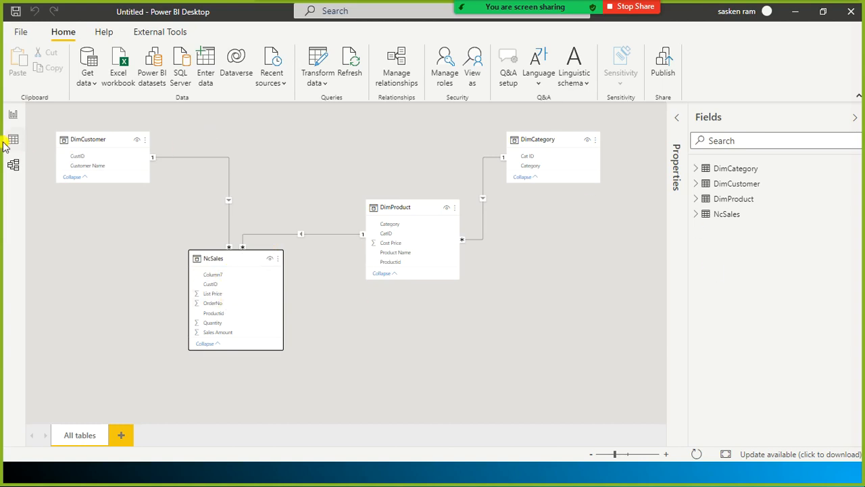
Review the notes on many-to-many approaches in Notepad, then return to the model diagram
left_click(13, 114)
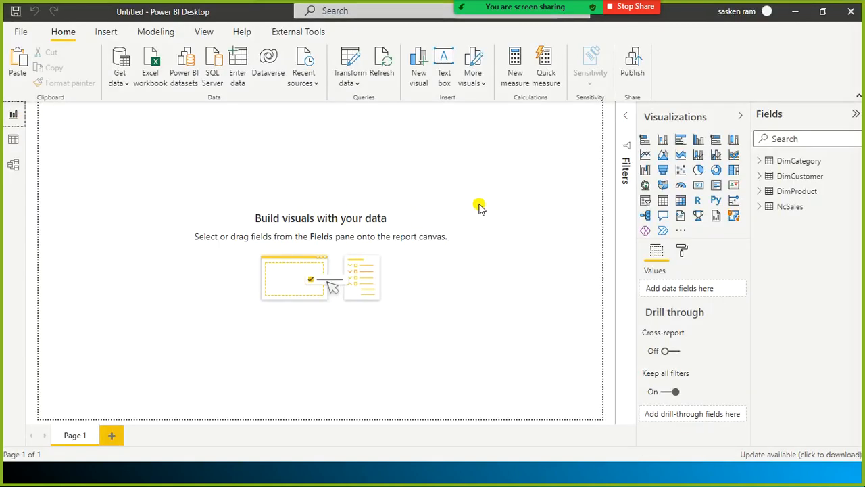
key("alt+Tab")
key("alt+Tab")
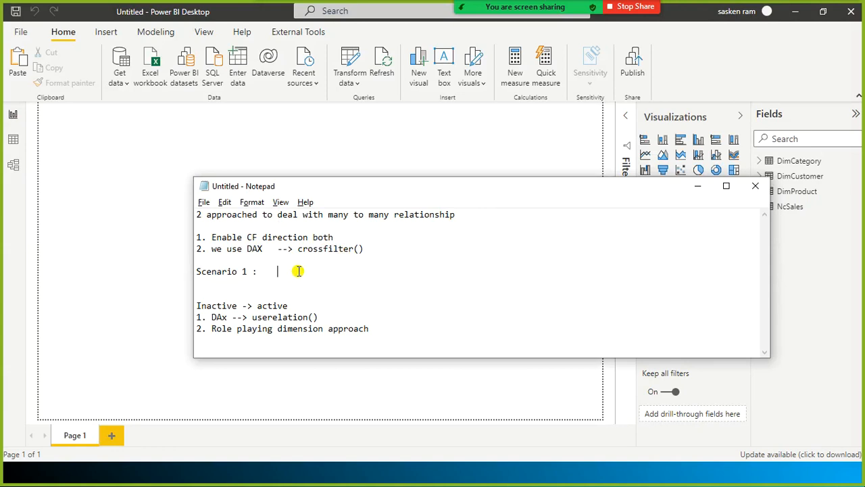
key("alt+Tab")
left_click(11, 167)
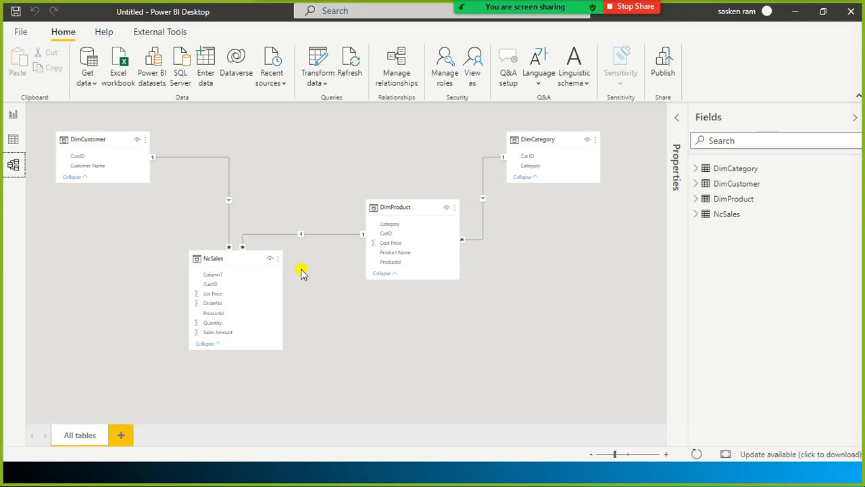
Spread the model diagram by moving DimCategory farther from DimProduct and placing NcSales below and between DimCustomer and DimProduct
mouse_move(585, 147)
left_mouse_down()
mouse_move(599, 116)
mouse_move(588, 136)
left_mouse_up()
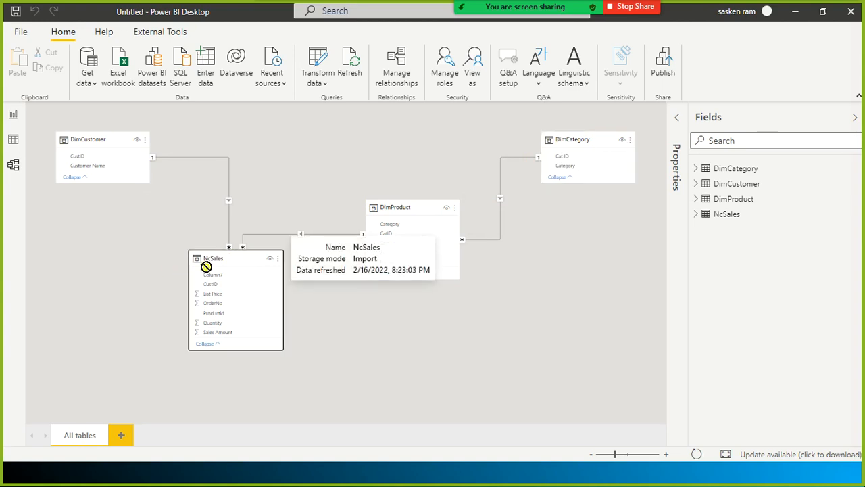
left_click_drag(221, 258, 191, 278)
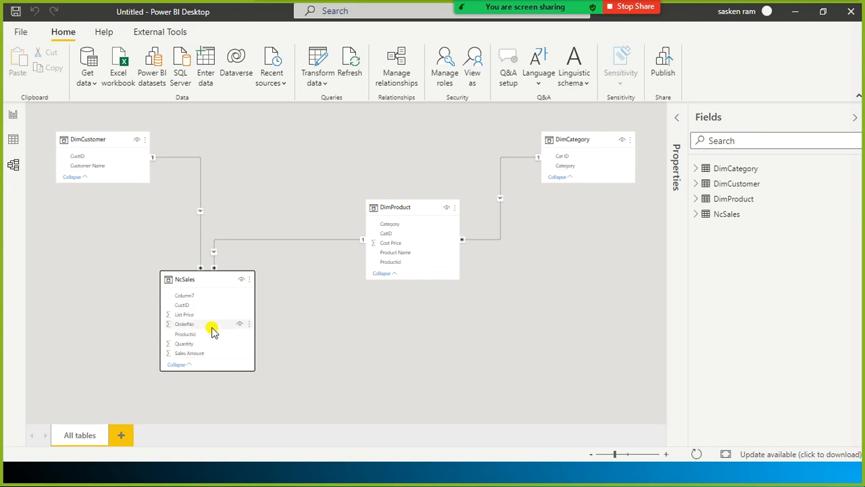
left_click_drag(215, 281, 255, 272)
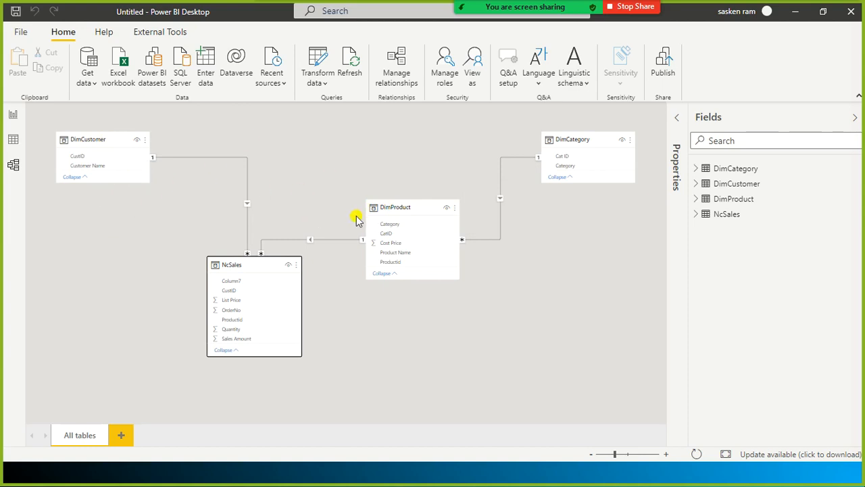
Add two empty table visuals to report Page 1 and place them apart on the canvas
left_click(15, 115)
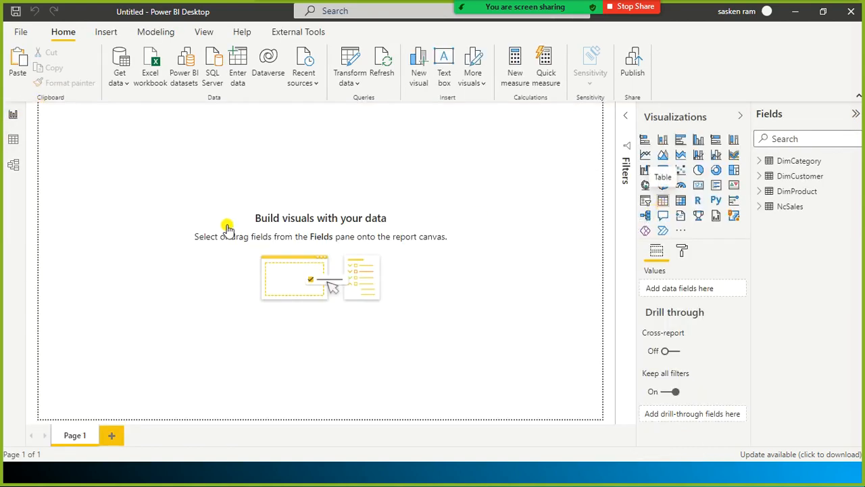
left_click_drag(93, 112, 168, 172)
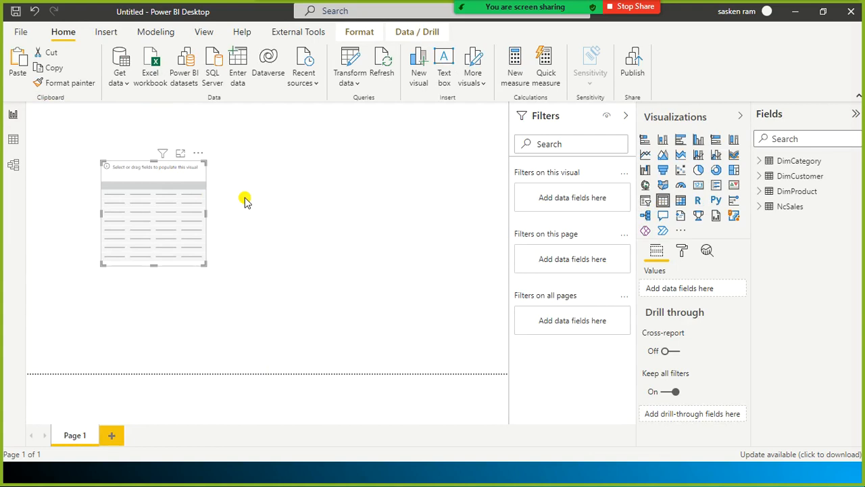
left_click_drag(189, 180, 366, 182)
left_click_drag(158, 170, 152, 240)
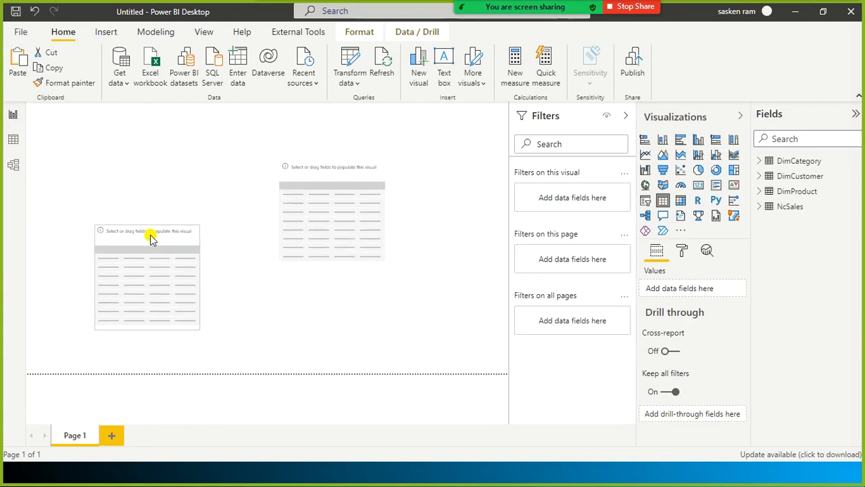
left_click(263, 297)
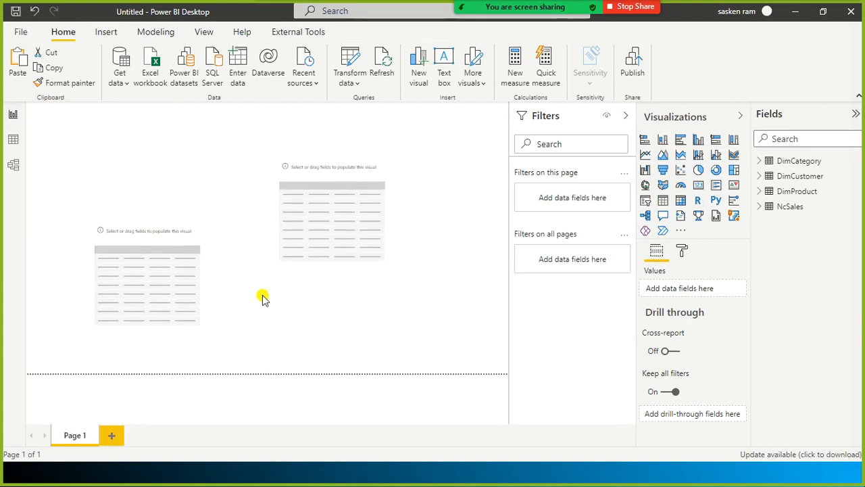
Add a new table visual listing Product Name from DimProduct to the report page
left_click(760, 177)
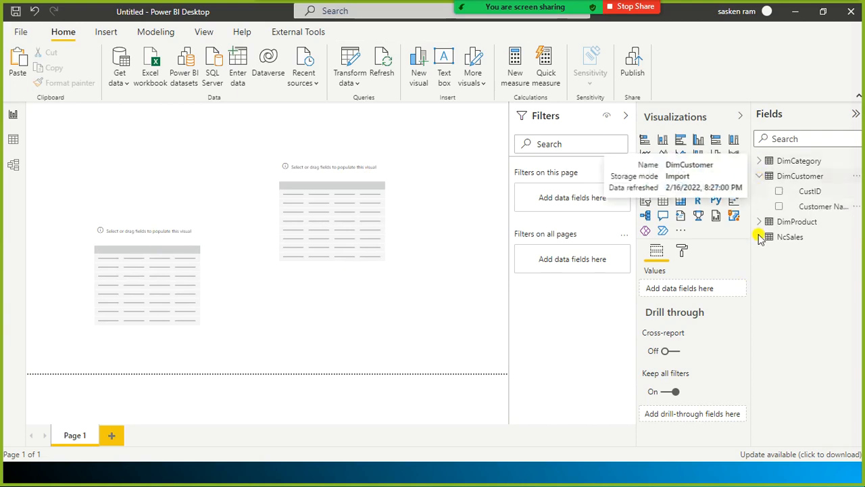
left_click(759, 237)
left_click(760, 222)
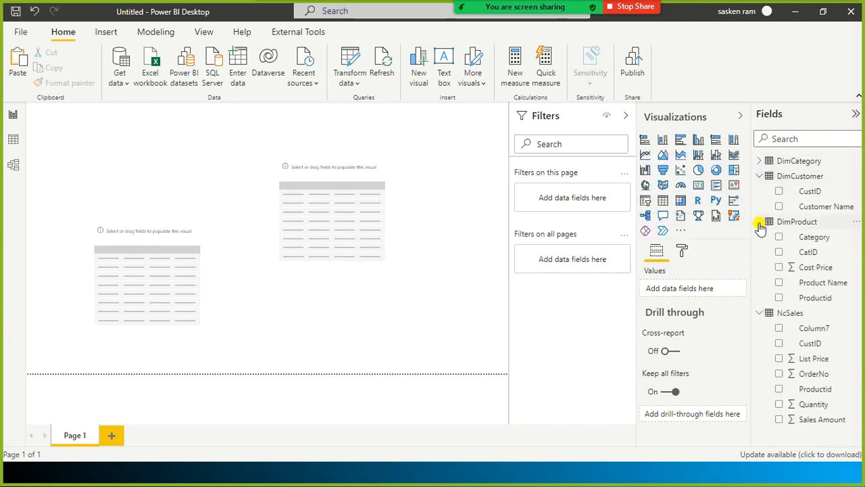
left_click(779, 282)
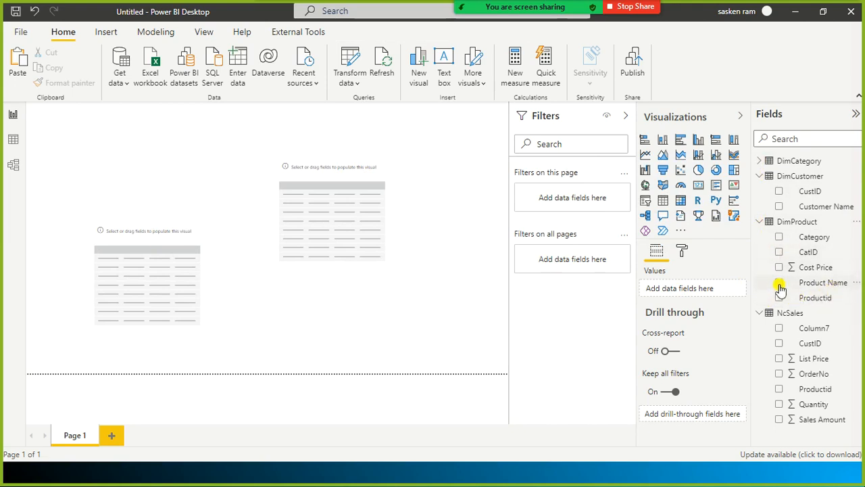
Move the two empty table visuals to the right half of the canvas, one above the other, clear of the Product Name table
left_click(205, 283)
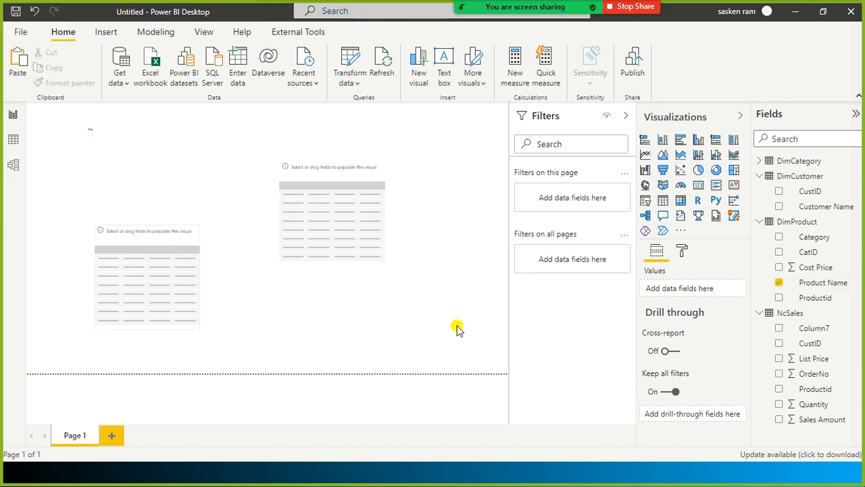
left_click_drag(165, 287, 456, 330)
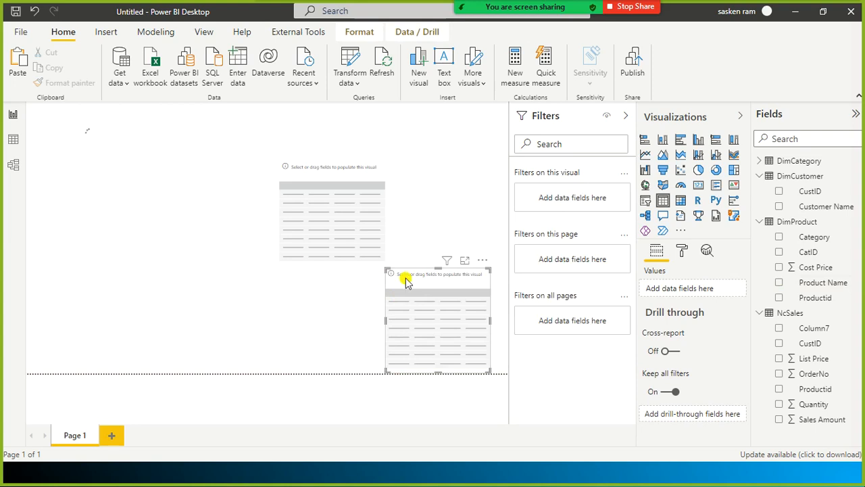
left_click_drag(444, 279, 431, 278)
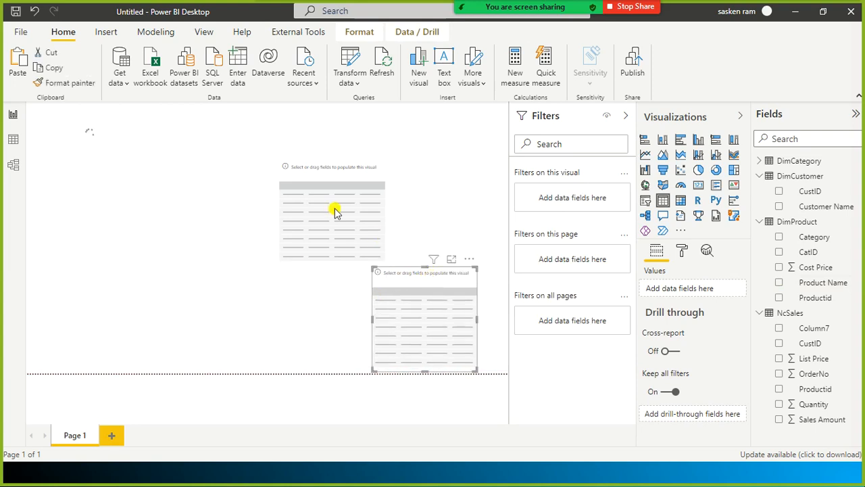
left_click_drag(352, 178, 381, 139)
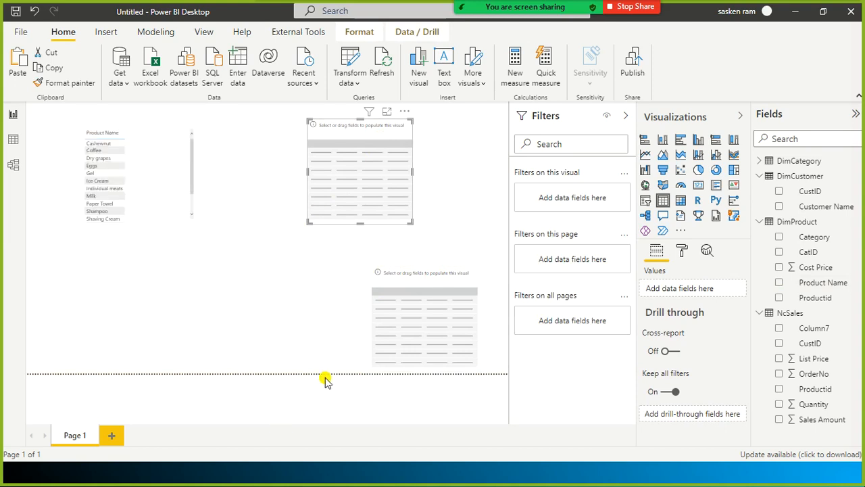
Place the Product Name table in the left half of the canvas, add Sales Amount from NcSales, and enlarge it to fit all rows
left_click_drag(169, 193, 173, 288)
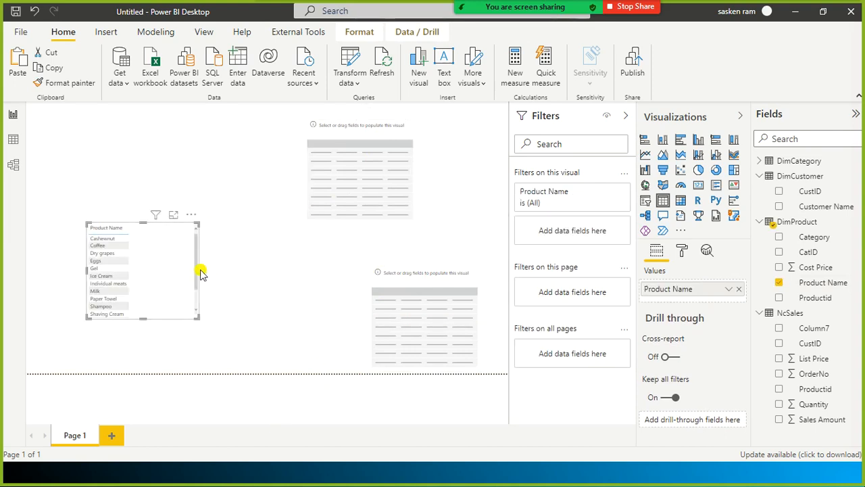
left_click_drag(198, 272, 266, 271)
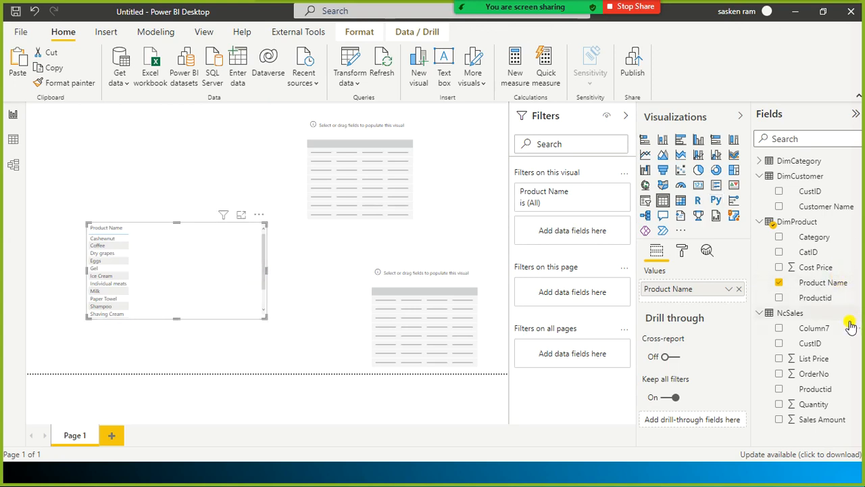
left_click(779, 420)
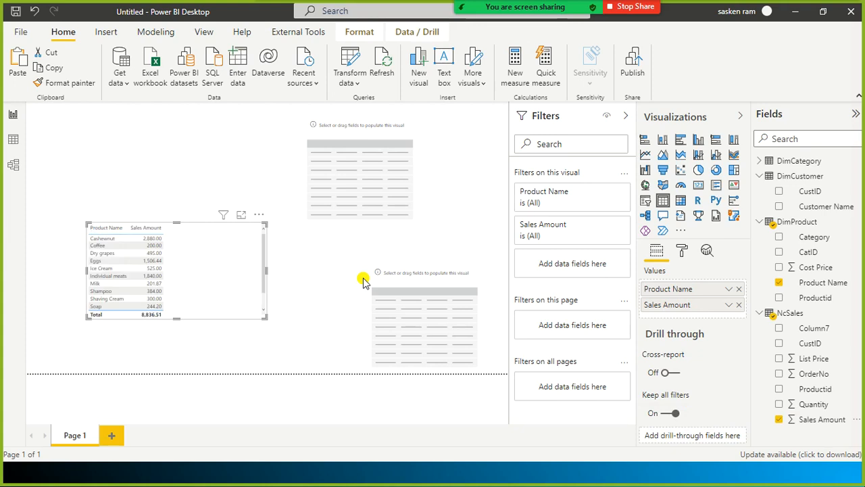
left_click_drag(176, 318, 172, 339)
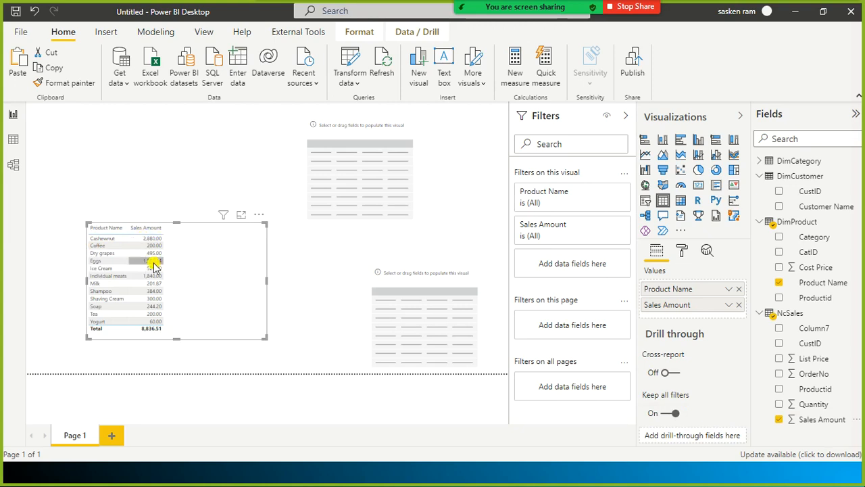
left_click_drag(209, 276, 220, 294)
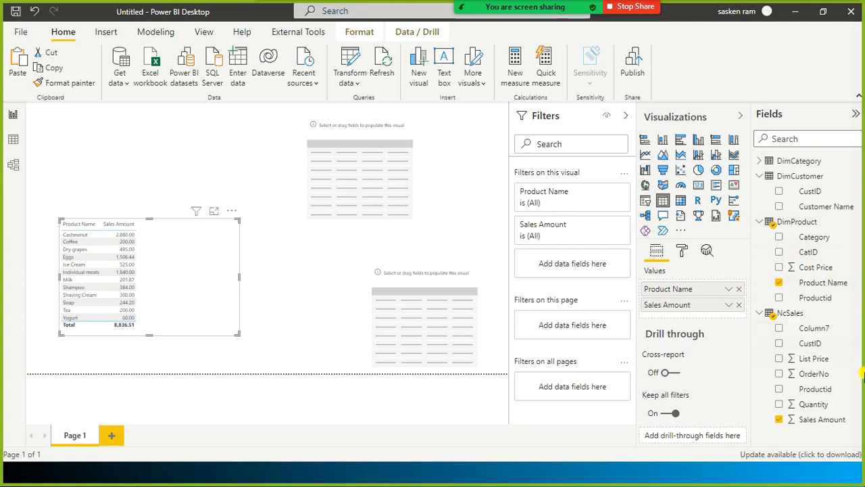
mouse_move(209, 296)
left_mouse_down()
mouse_move(194, 304)
mouse_move(210, 296)
left_mouse_up()
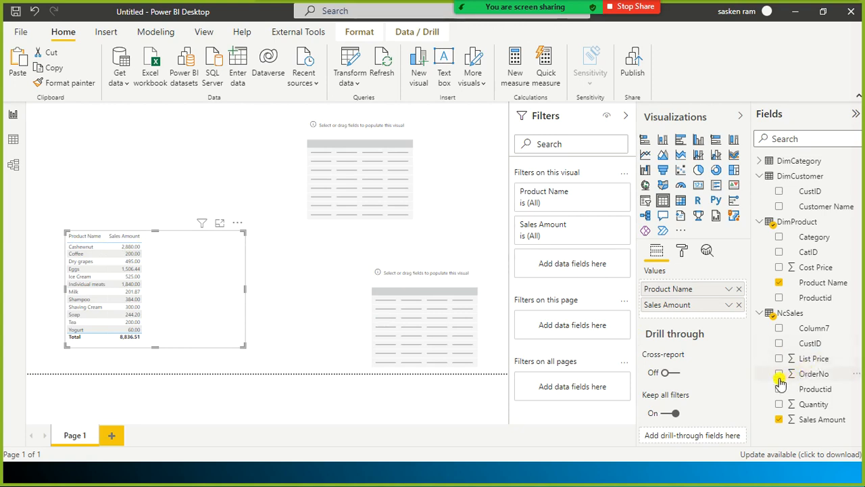
Set the default summarization of OrderNo in NcSales to Count and add the field to the product table
left_click(817, 375)
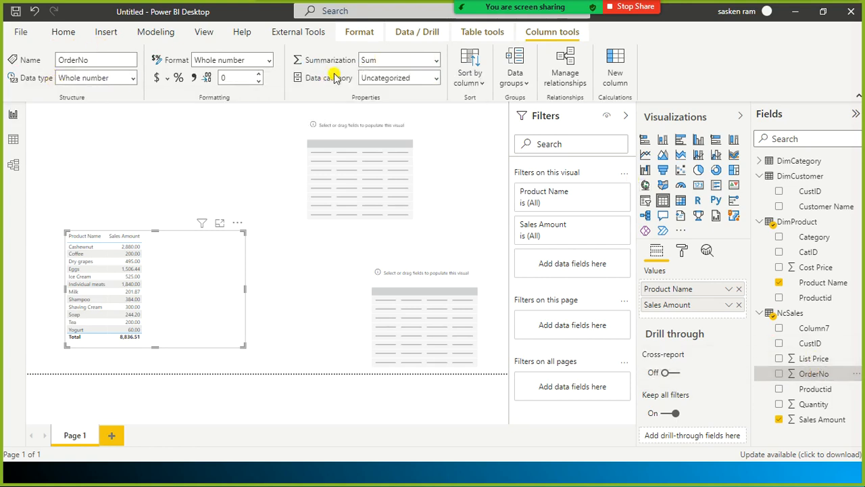
left_click(439, 62)
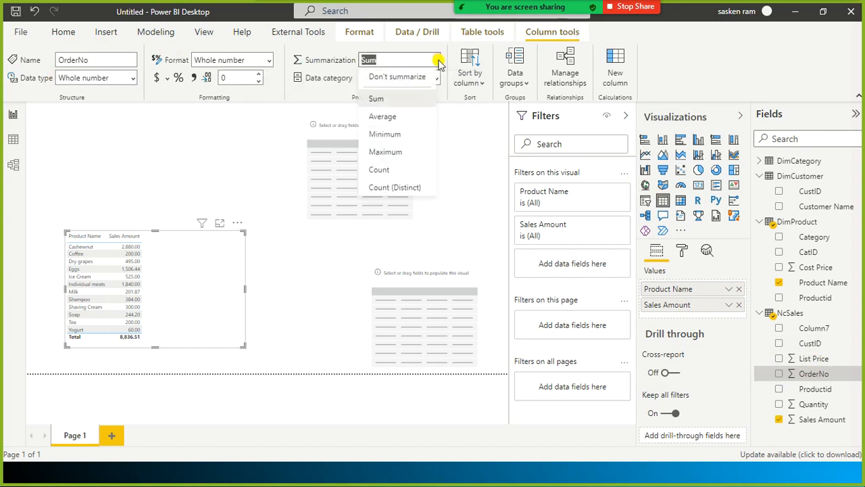
left_click(380, 169)
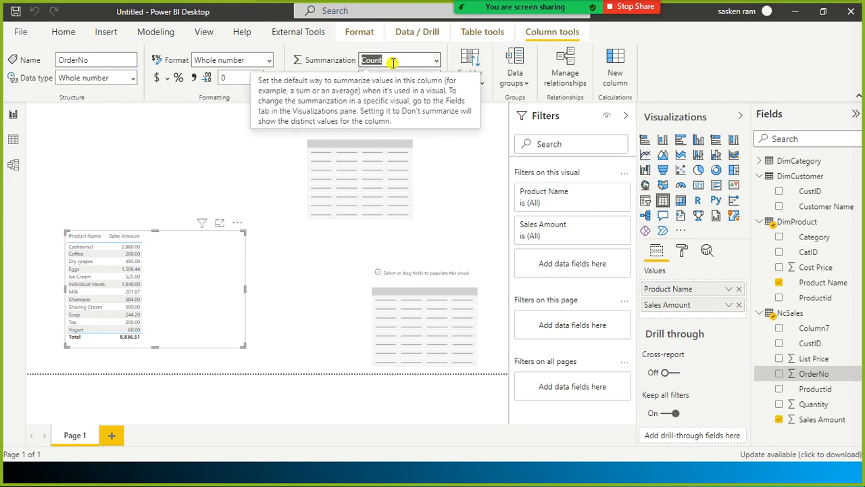
left_click(780, 375)
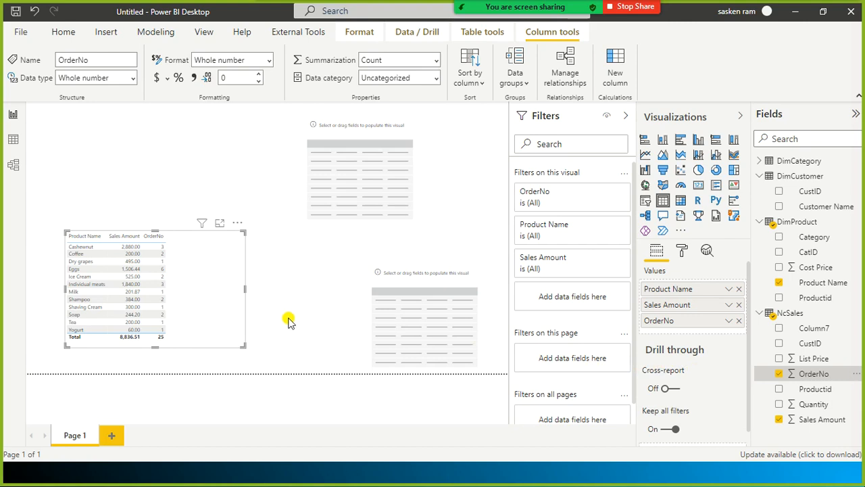
left_click(727, 323)
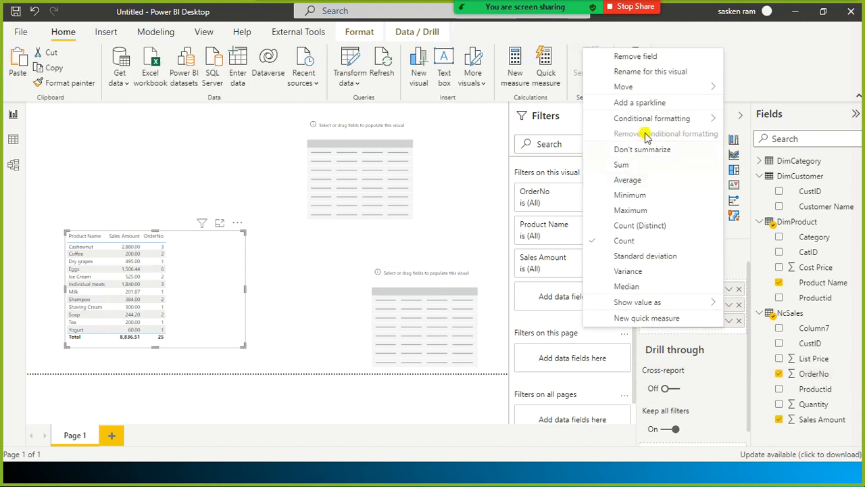
left_click(667, 72)
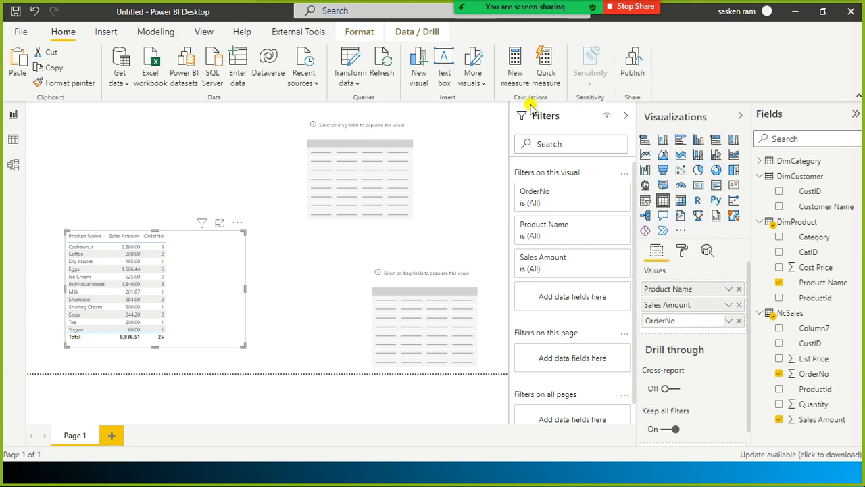
left_click_drag(132, 236, 216, 248)
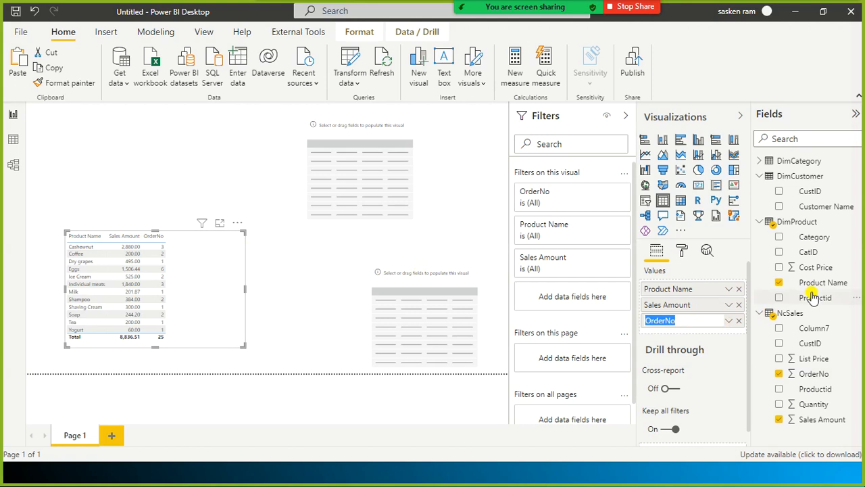
left_click(730, 323)
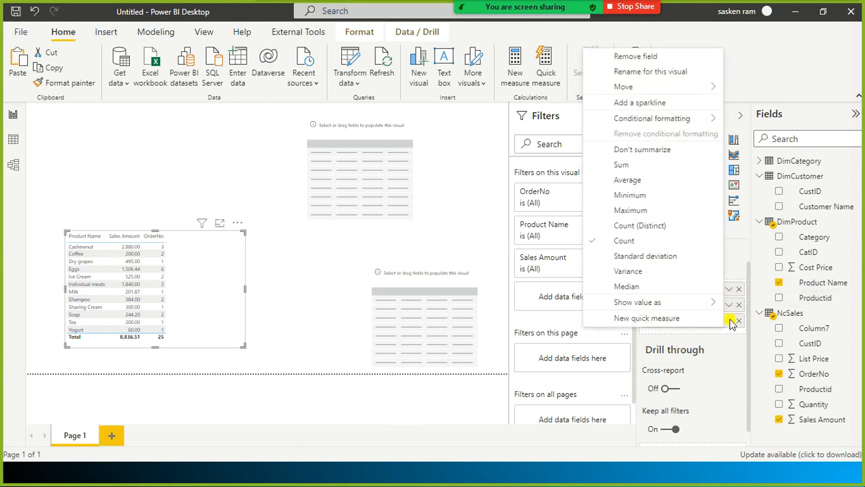
left_click(660, 78)
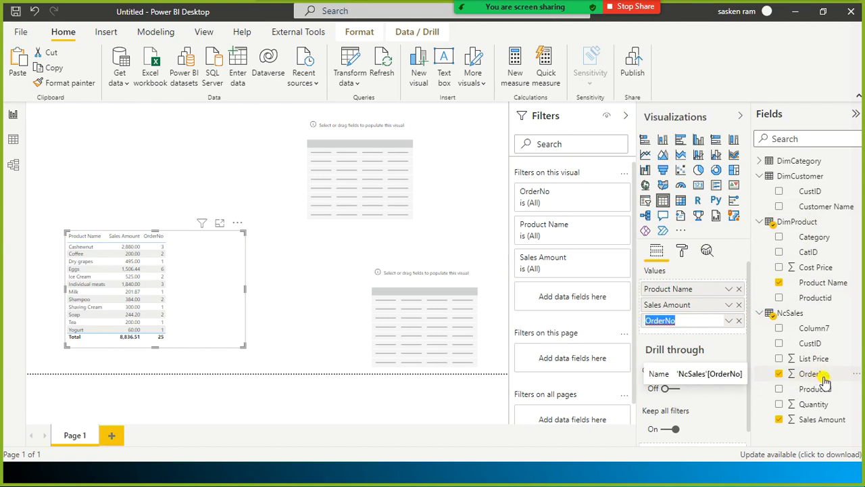
left_click(699, 321)
left_click_drag(699, 321, 589, 304)
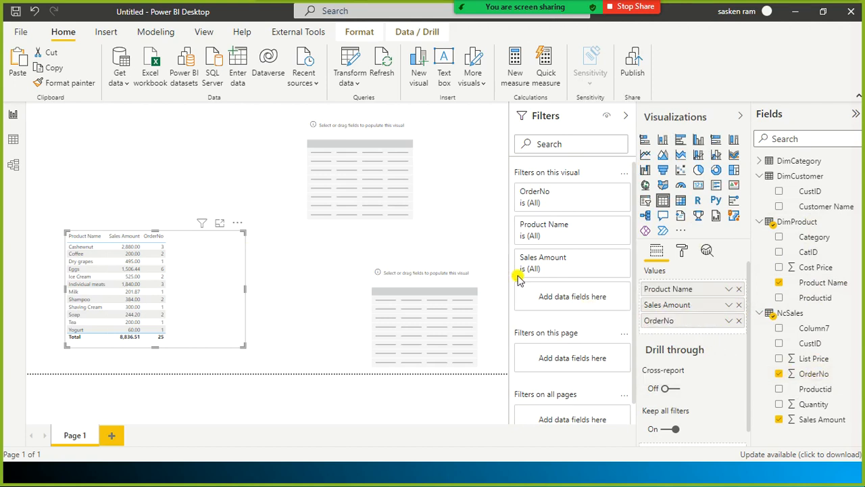
Rename the OrderNo column as Total Transactions for the product table visual only
left_click(729, 321)
left_click(677, 73)
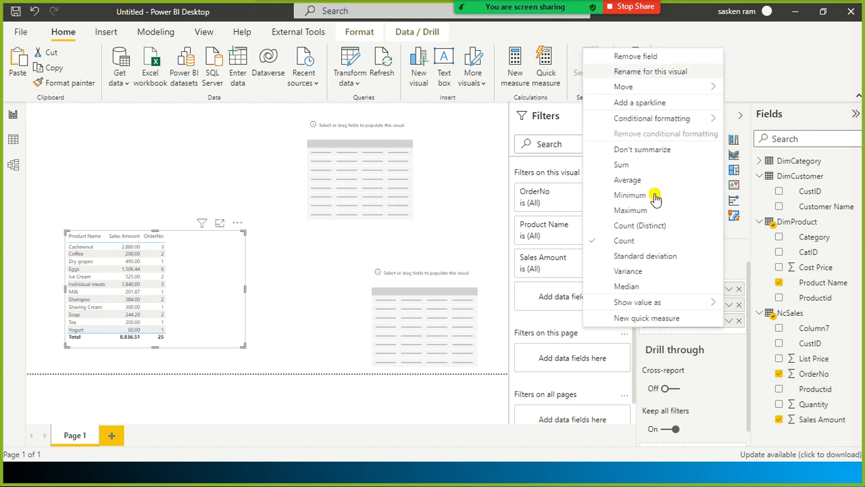
left_click(694, 321)
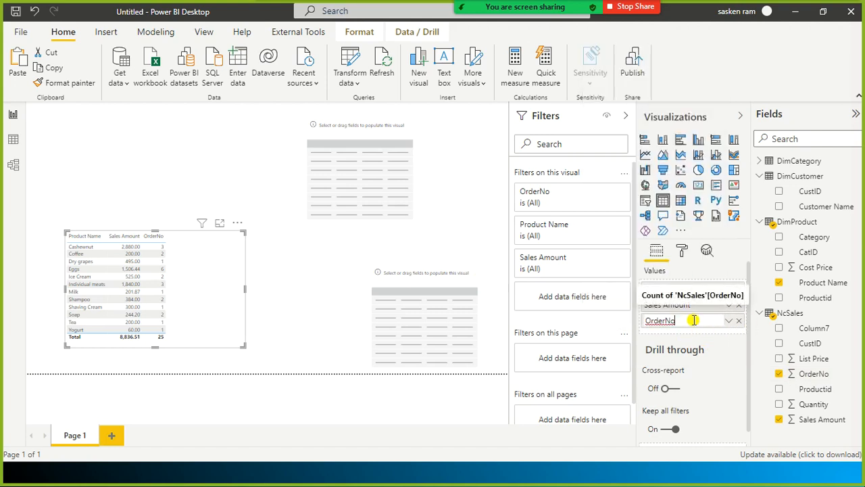
double_click(694, 320)
type("Total Transactions")
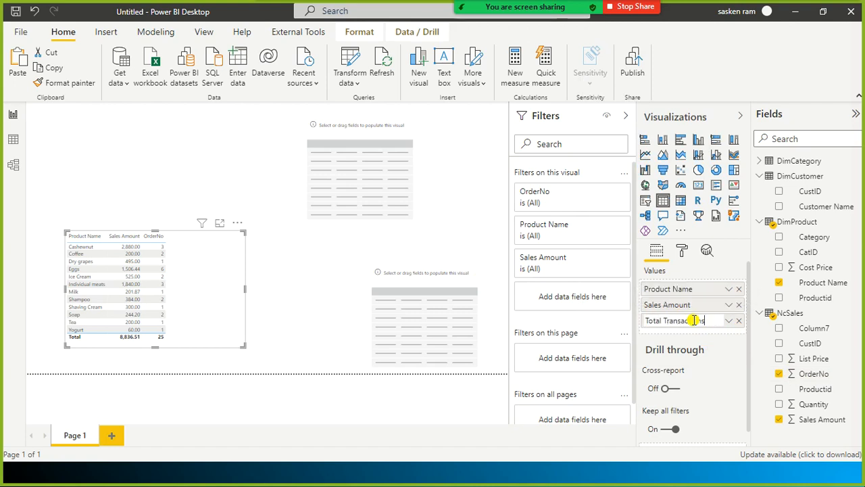
key("Return")
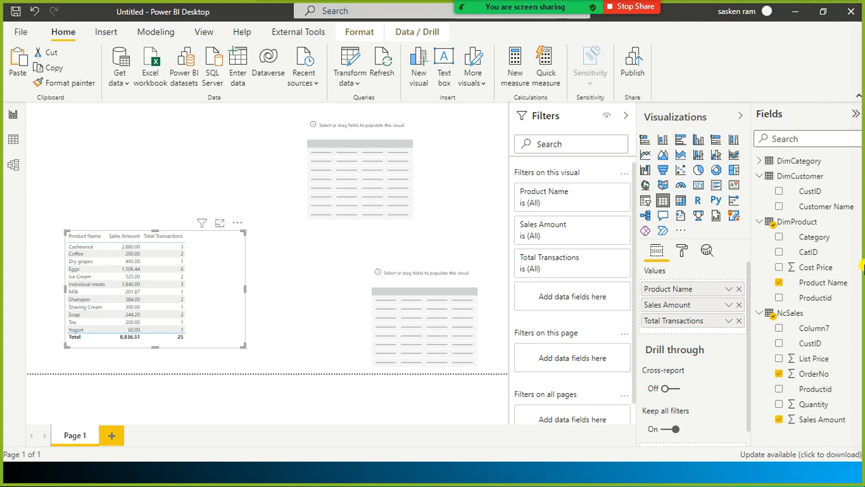
Set the default summarization of CustID in DimCustomer to Count and add the field to the product table
left_click(813, 194)
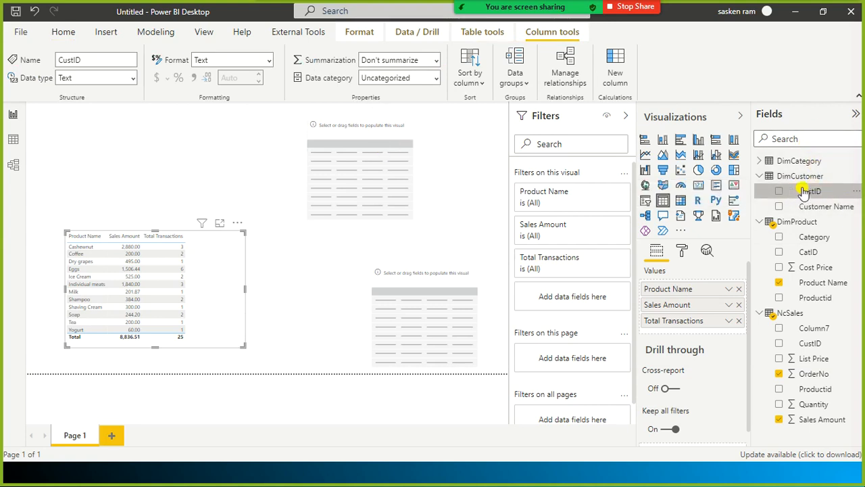
left_click(436, 61)
left_click(395, 99)
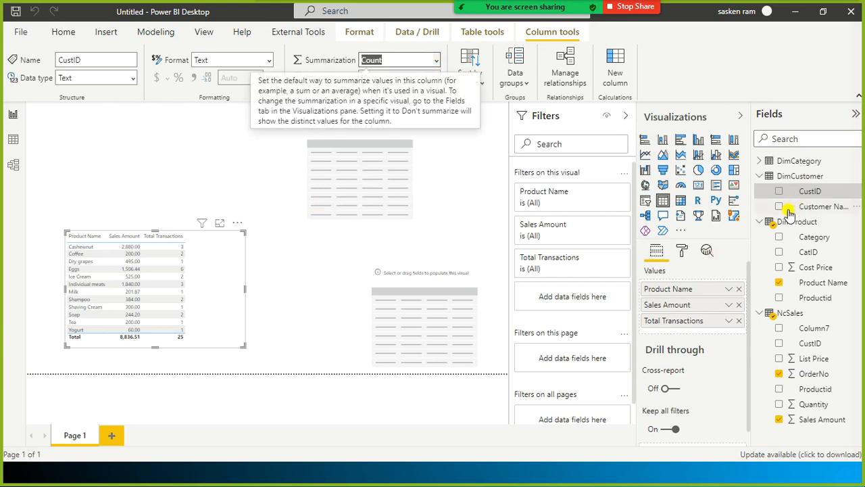
left_click(779, 191)
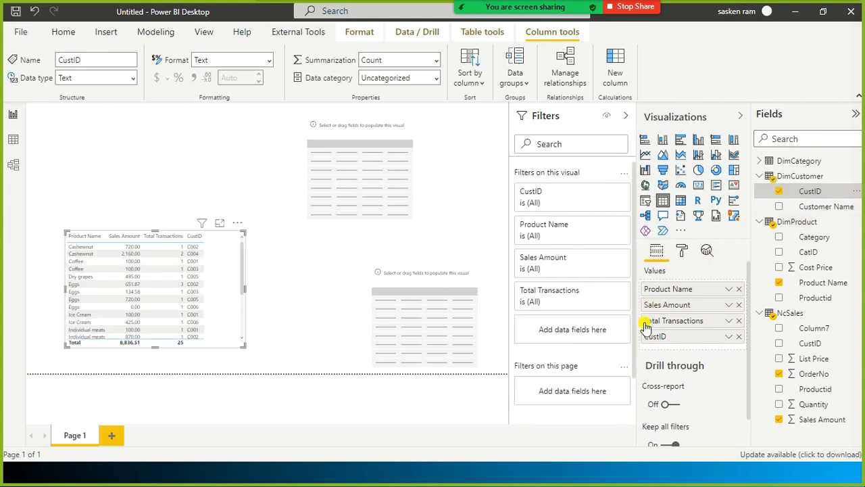
Aggregate the CustID column as Count in the product table visual
left_click(730, 336)
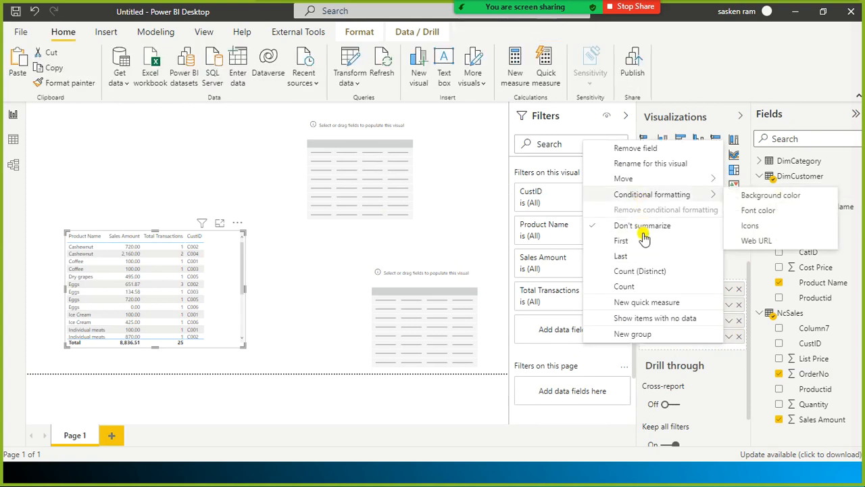
left_click(625, 287)
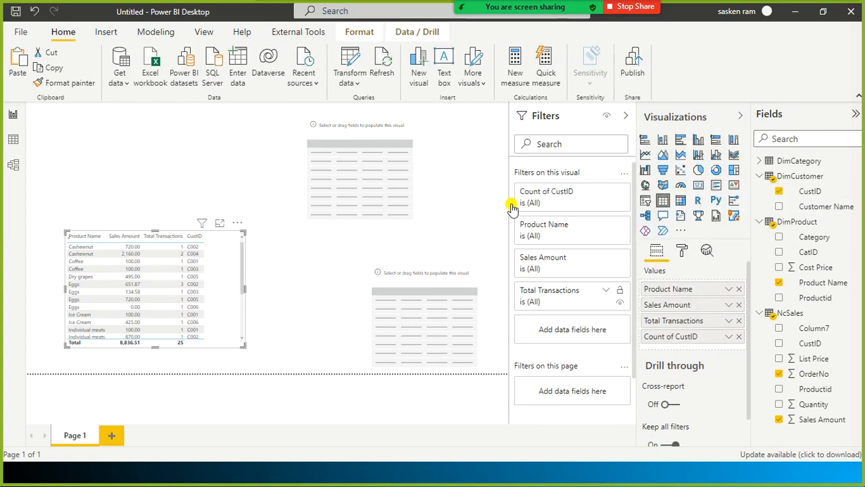
left_click(386, 54)
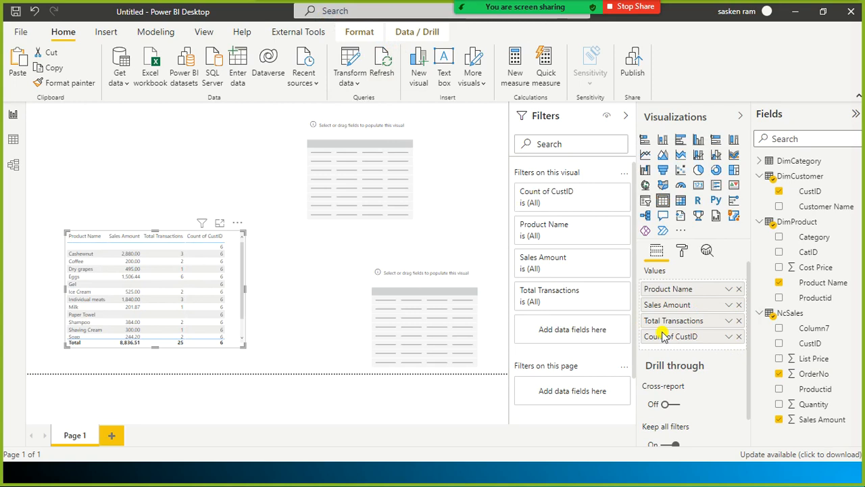
left_click(728, 337)
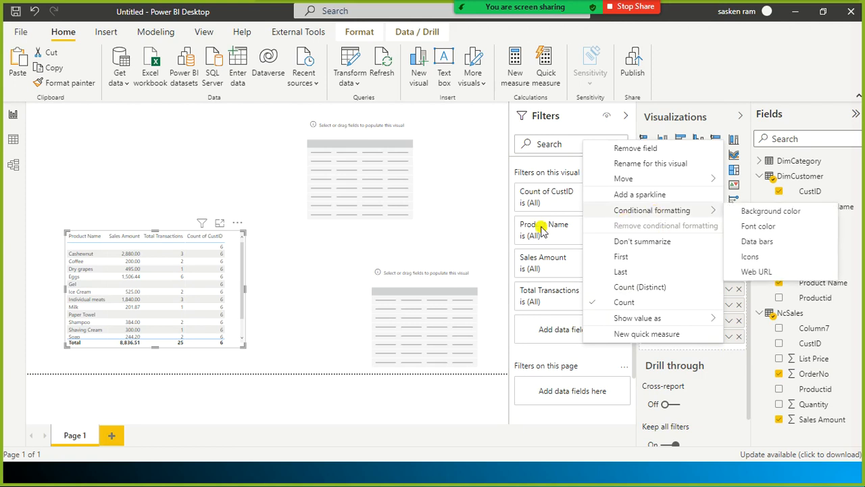
mouse_move(635, 178)
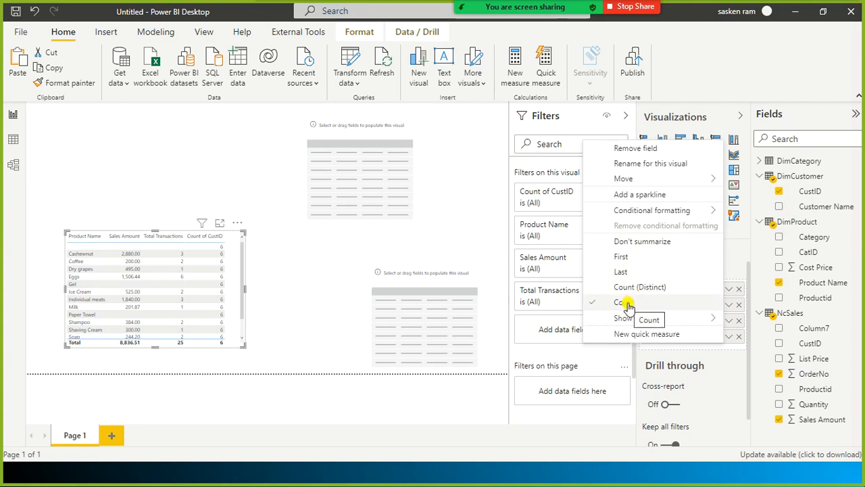
left_click(386, 284)
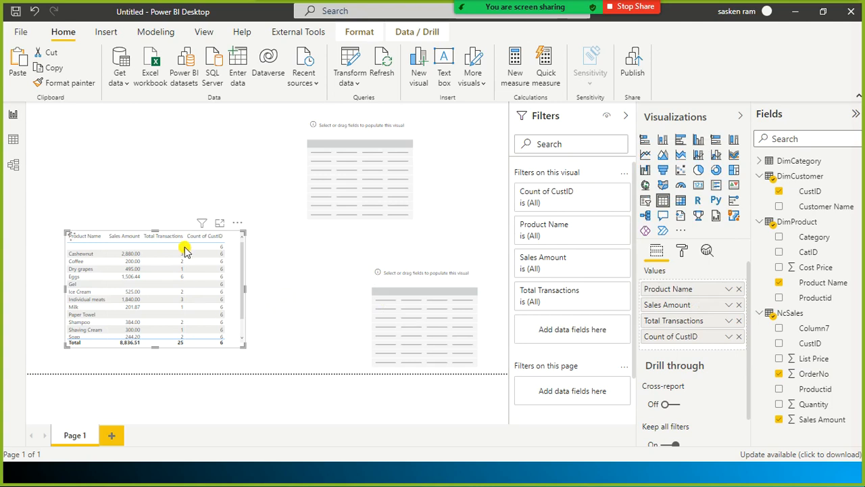
left_click(232, 283)
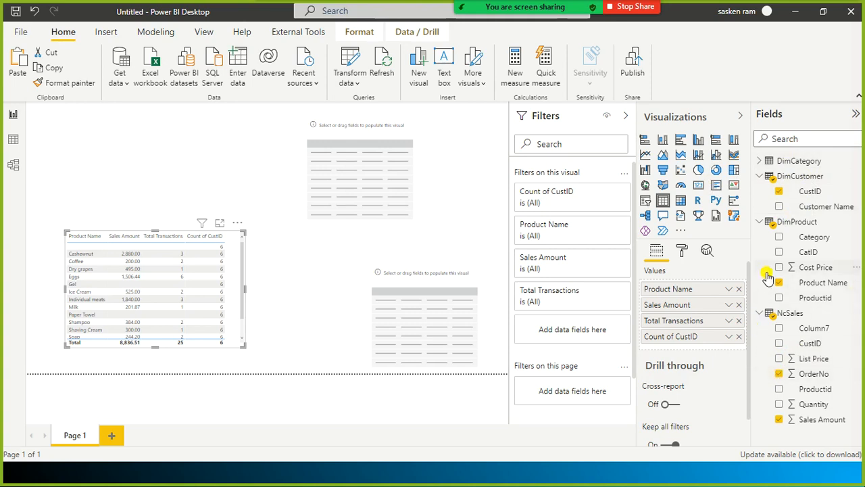
left_click_drag(821, 271, 761, 273)
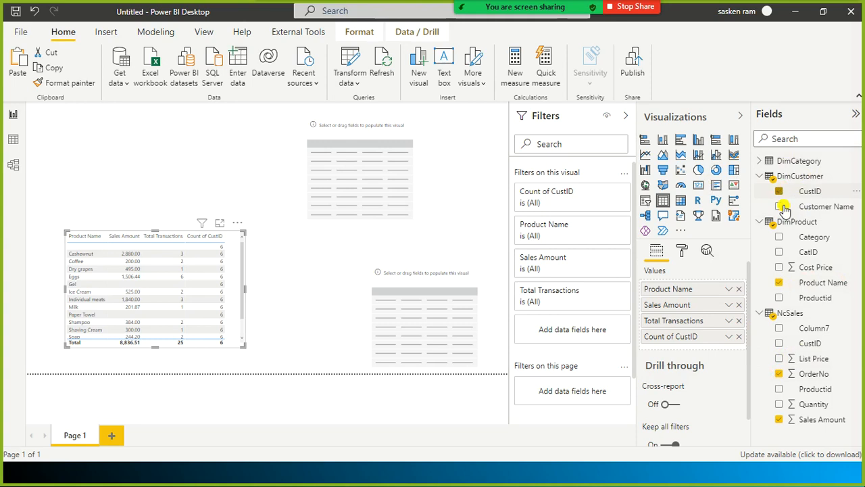
Set the cross filter direction of the NcSales–DimCustomer relationship to Both in the model and return to the report page
left_click(13, 166)
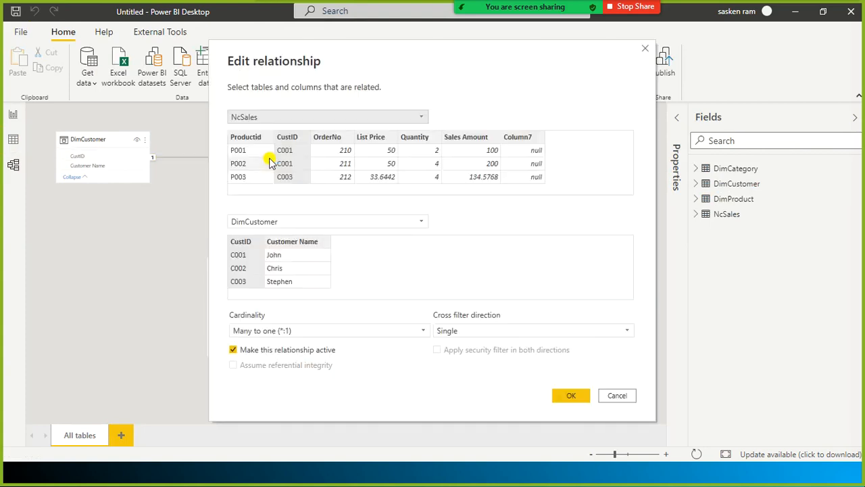
left_click_drag(429, 48, 386, 26)
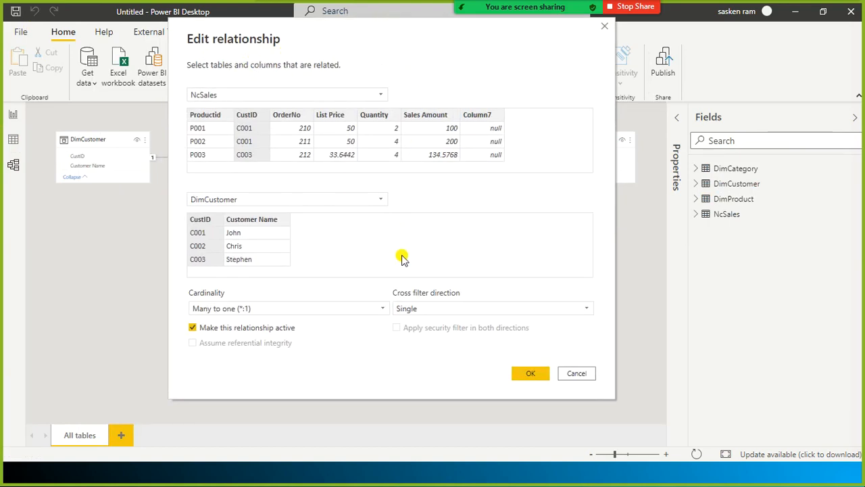
left_click(456, 310)
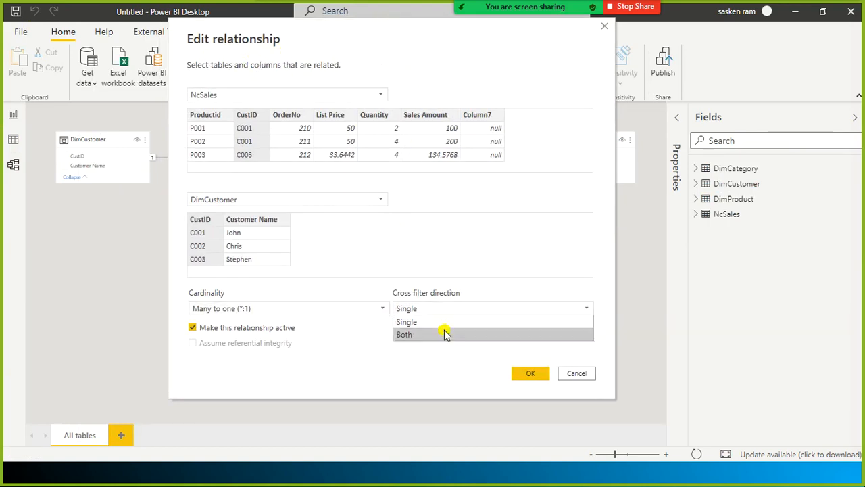
left_click(446, 334)
left_click(531, 378)
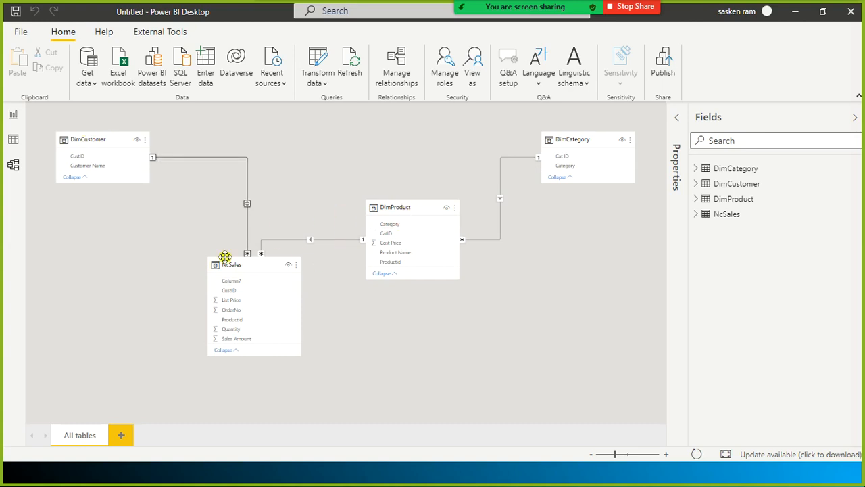
mouse_move(268, 257)
mouse_move(82, 137)
left_click(13, 115)
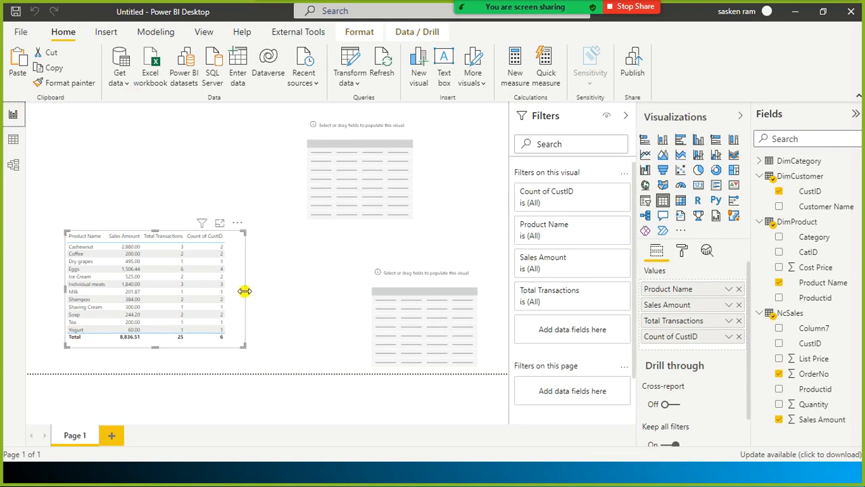
Widen the product table slightly and move it down and to the left on the report page
left_click_drag(244, 290, 265, 289)
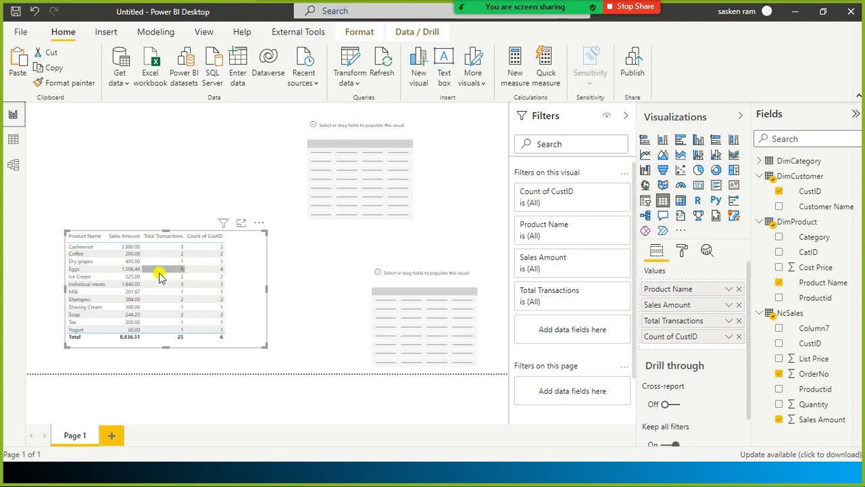
left_click_drag(252, 302, 238, 317)
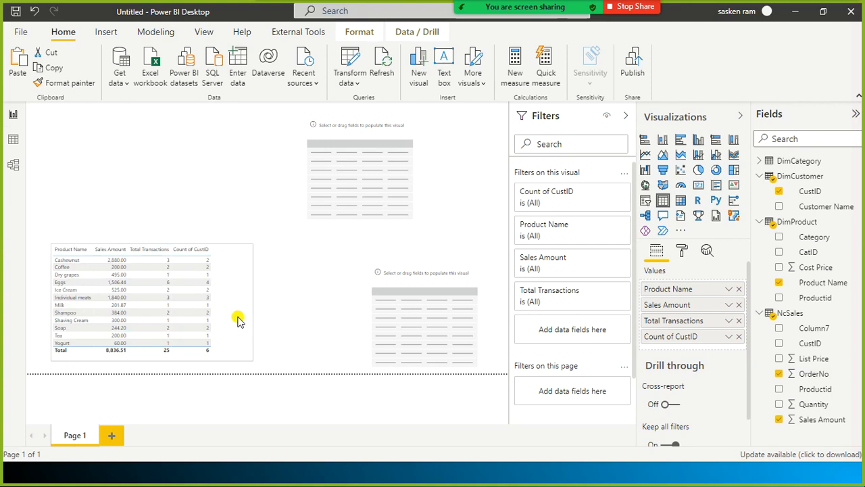
left_click(302, 313)
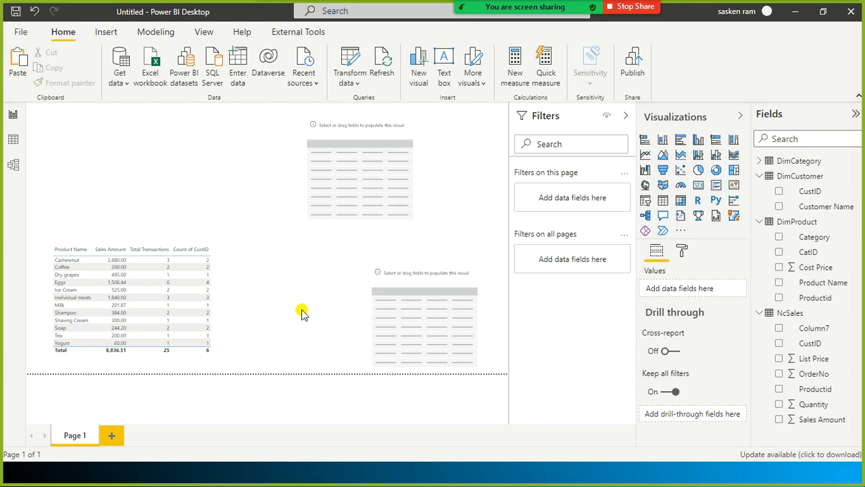
Rename the Count of CustID column as Total No of Customers for the product table visual only
left_click(250, 304)
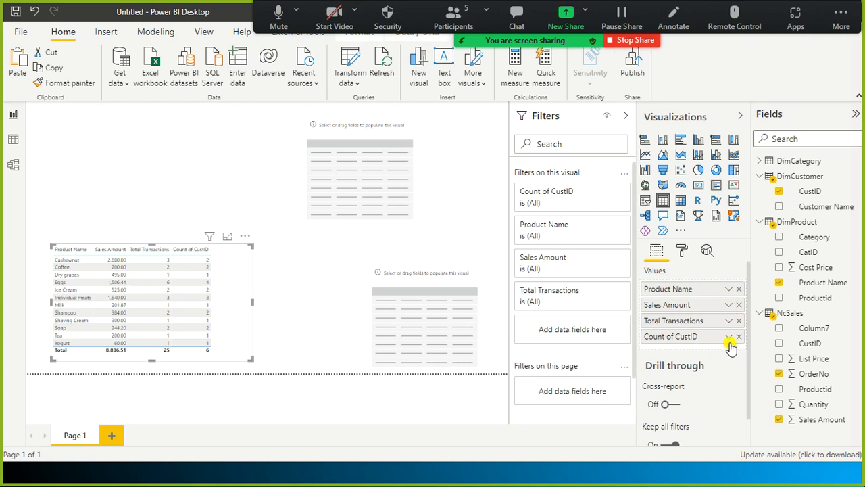
left_click(729, 338)
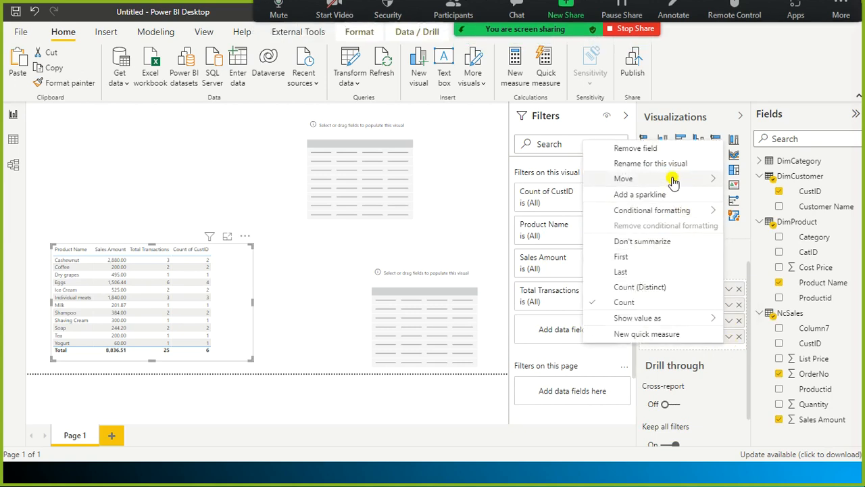
left_click(649, 164)
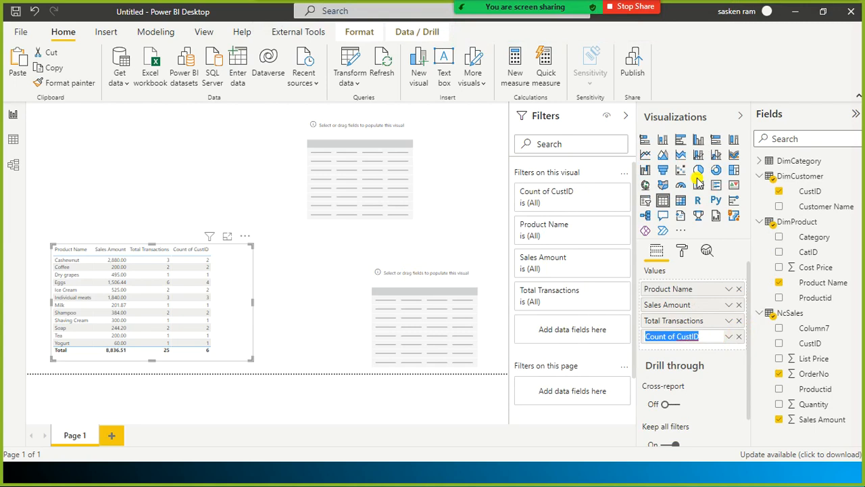
type("Tot")
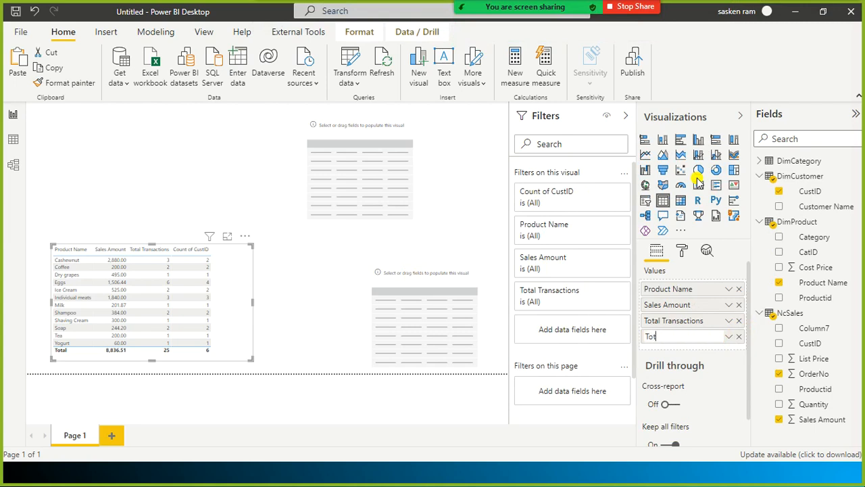
type("al Customers ")
type("No o")
type("f")
key("Return")
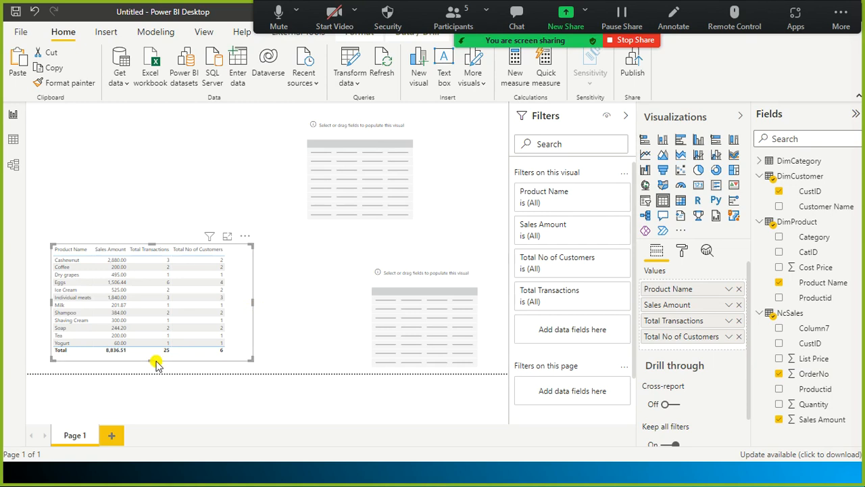
Shorten the product table and place it in the lower-left part of the report page
mouse_move(154, 359)
left_mouse_down()
mouse_move(155, 326)
mouse_move(155, 343)
left_mouse_up()
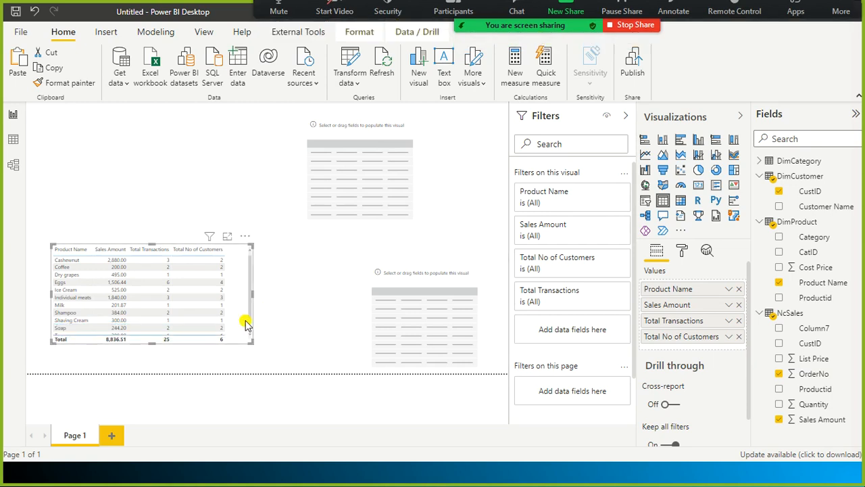
left_click_drag(243, 331, 267, 315)
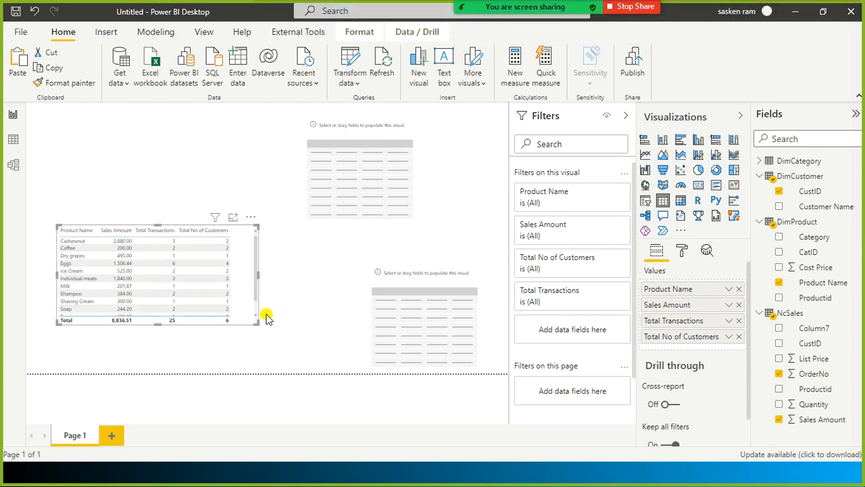
left_click(307, 321)
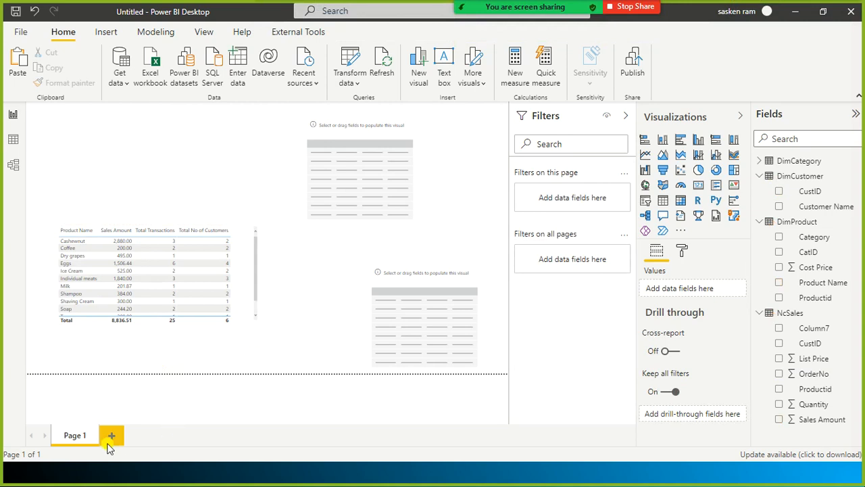
left_click(12, 164)
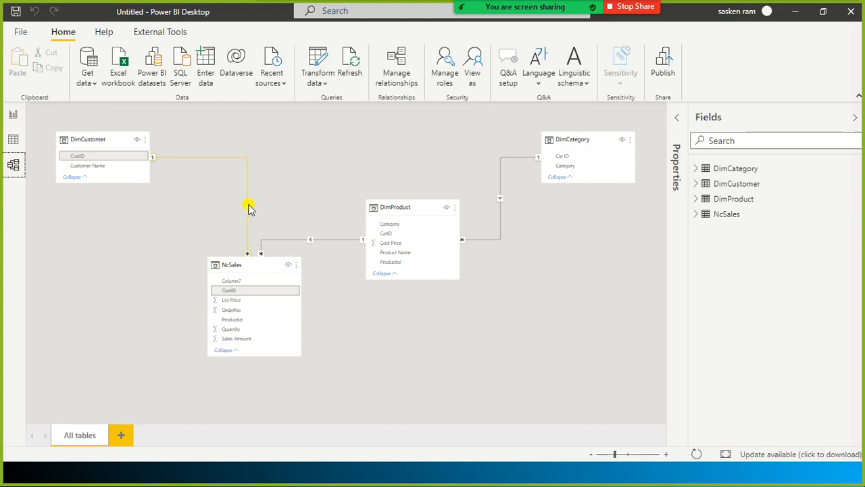
left_click(13, 114)
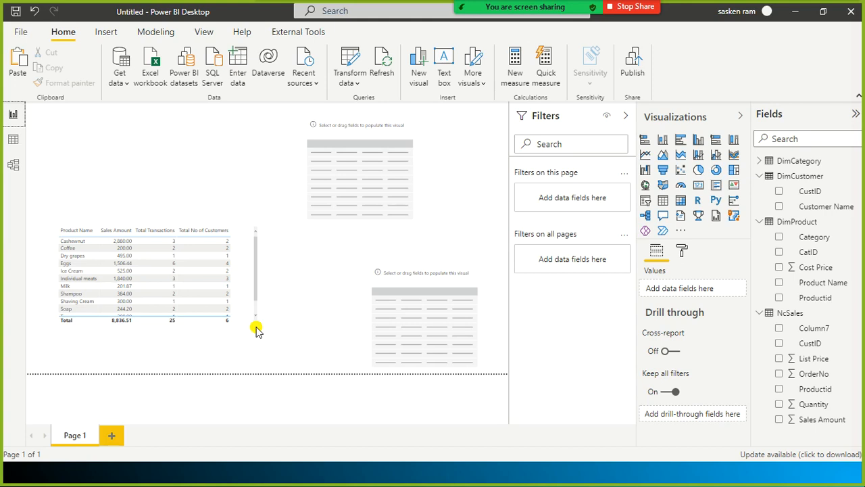
left_click_drag(247, 306, 253, 331)
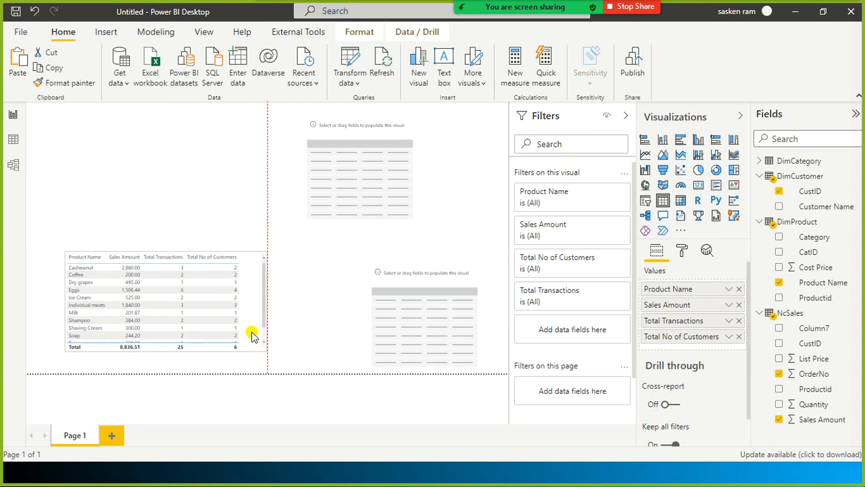
left_click(307, 324)
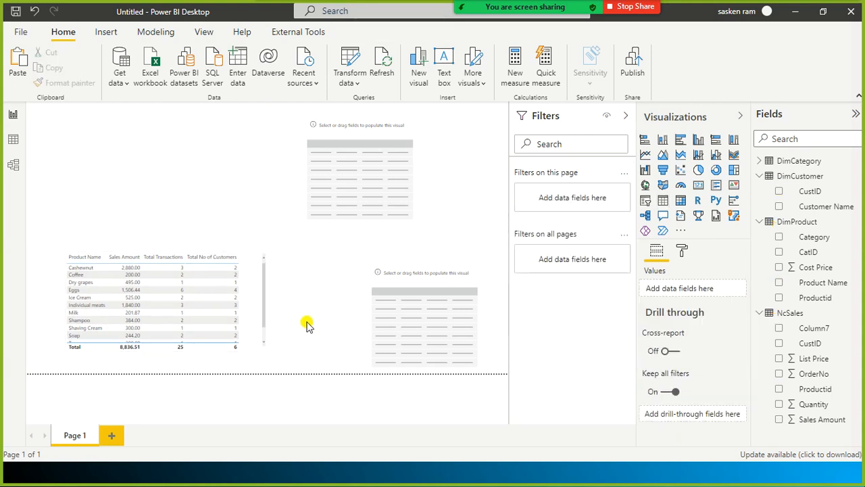
Place and widen the lower empty table beside the product table, and move the other empty table to the page's upper edge above the product table
left_click(13, 166)
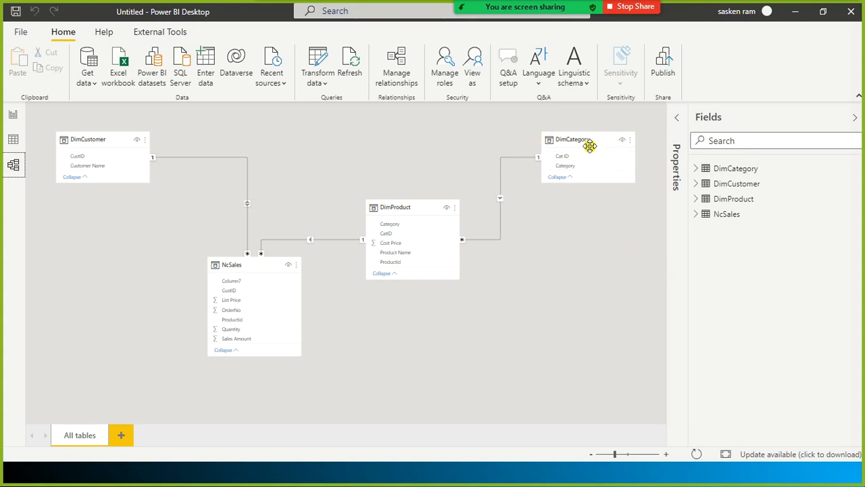
left_click(13, 114)
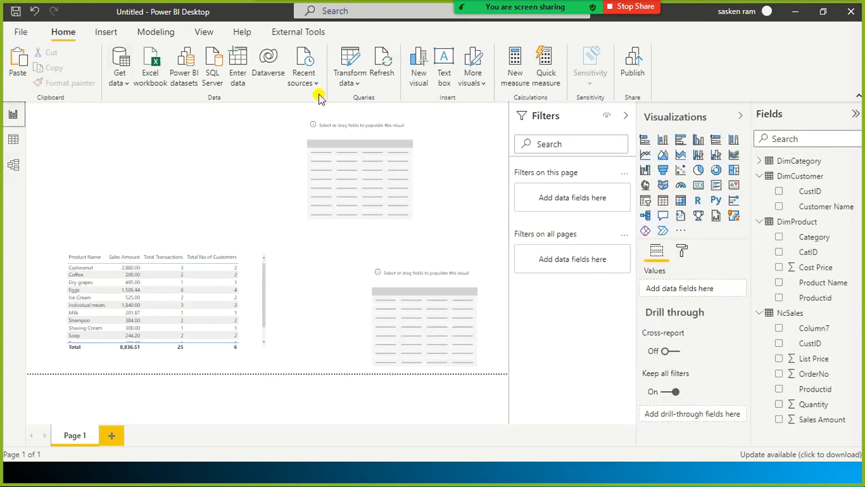
left_click_drag(411, 292, 417, 265)
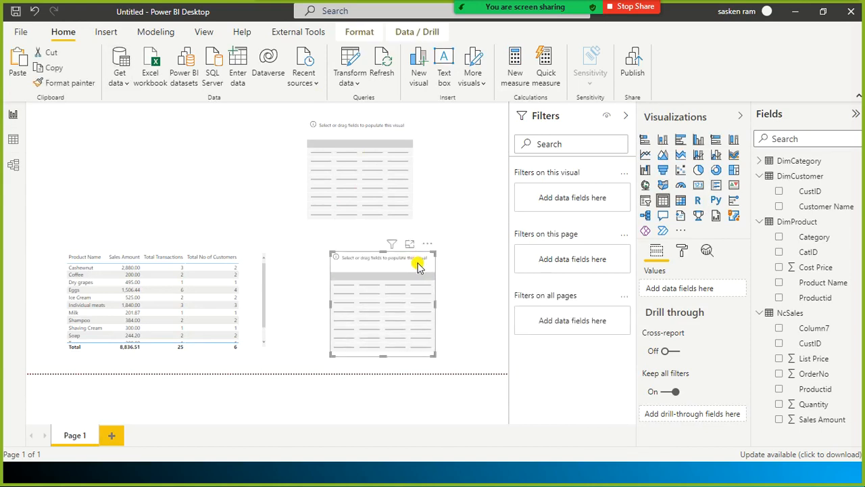
left_click(438, 302)
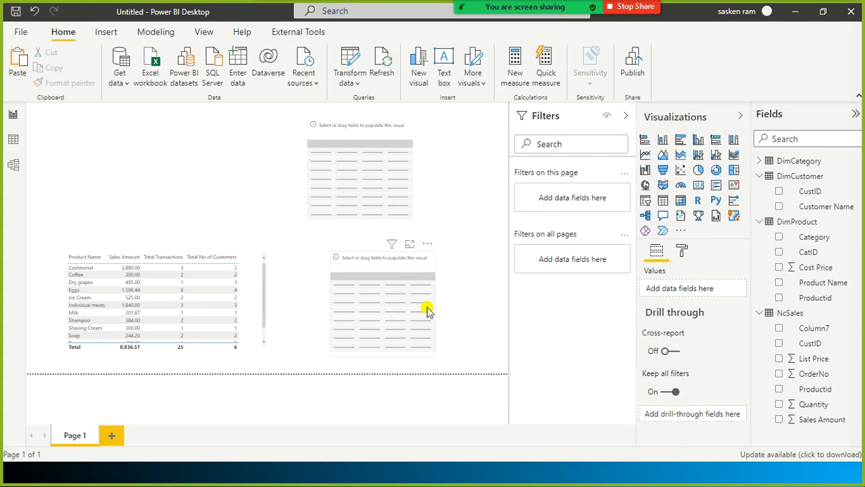
left_click(430, 306)
left_click_drag(434, 306, 479, 303)
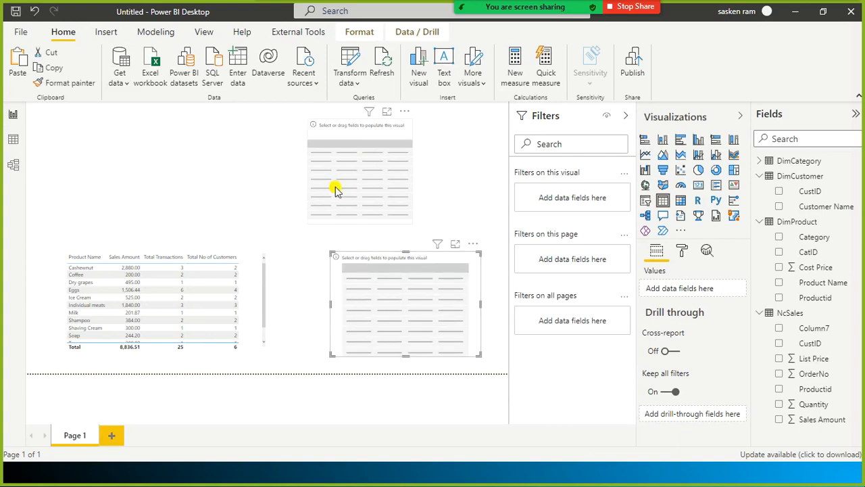
left_click_drag(386, 130, 269, 112)
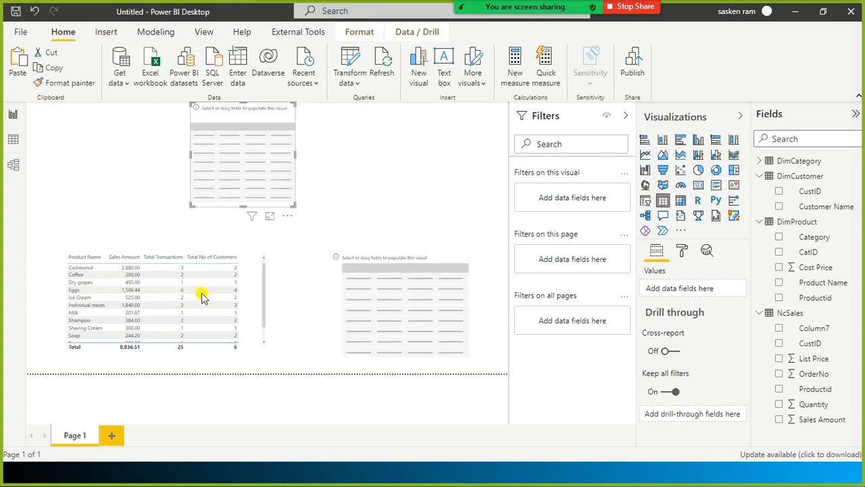
Check the table relationships in the model, then select the empty table beside the product table and expand the DimCategory fields
left_click(13, 164)
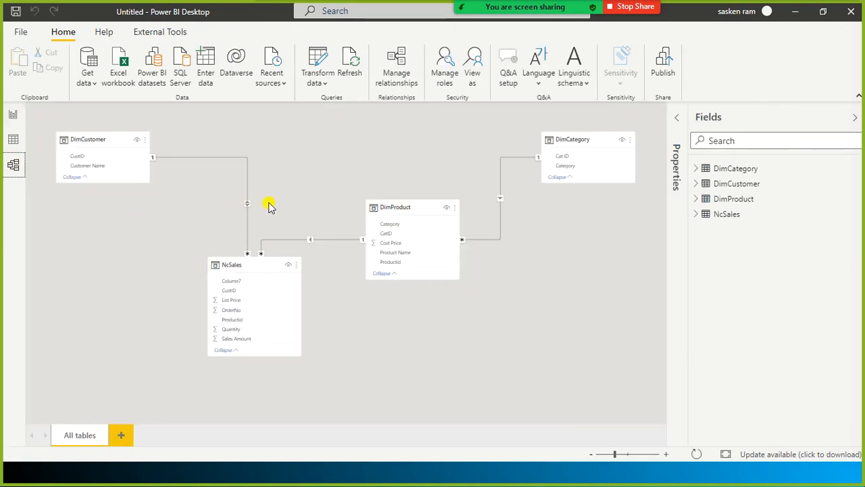
left_click(12, 120)
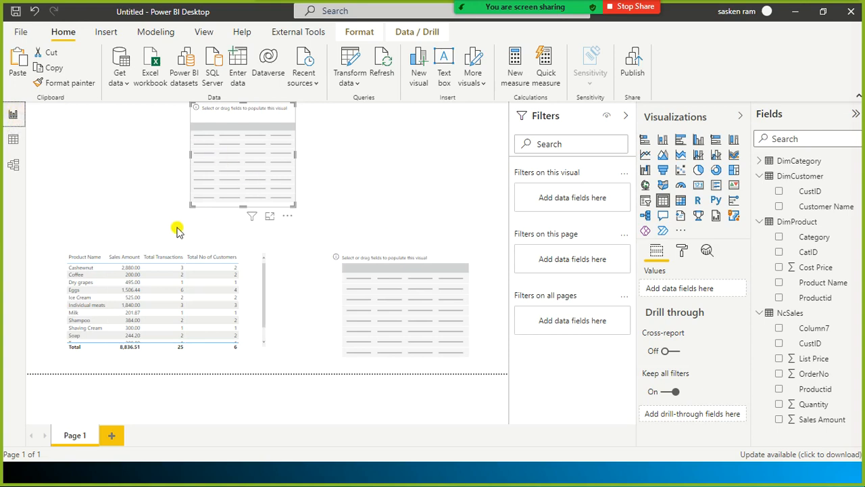
left_click(477, 300)
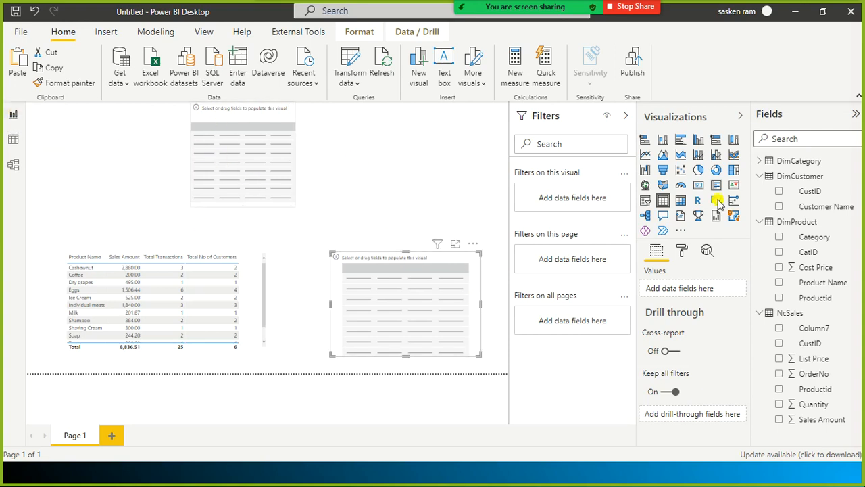
left_click(759, 161)
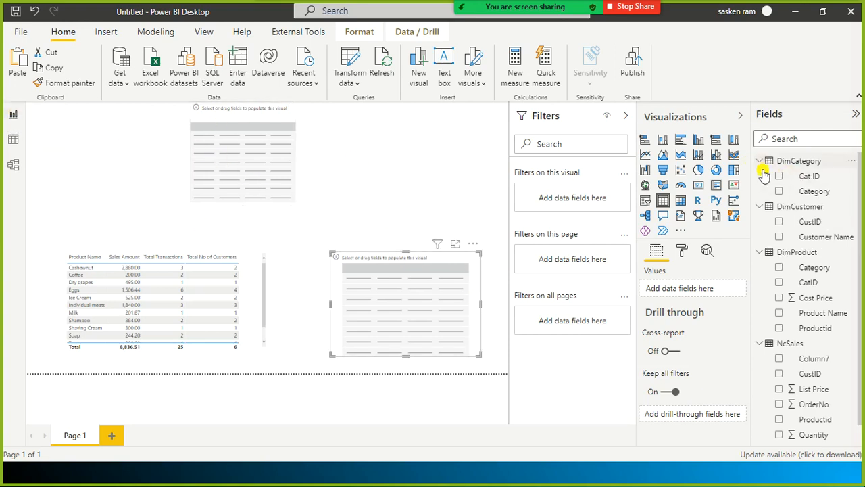
scroll(829, 264, "down", 1)
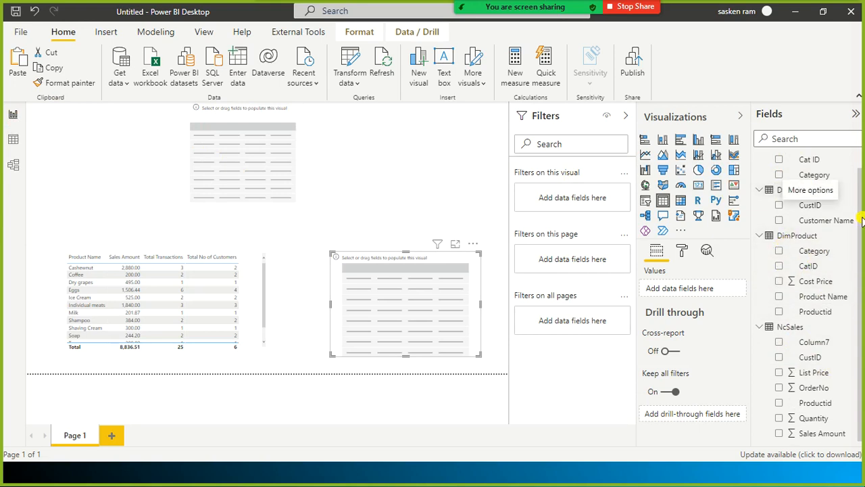
scroll(858, 227, "up", 1)
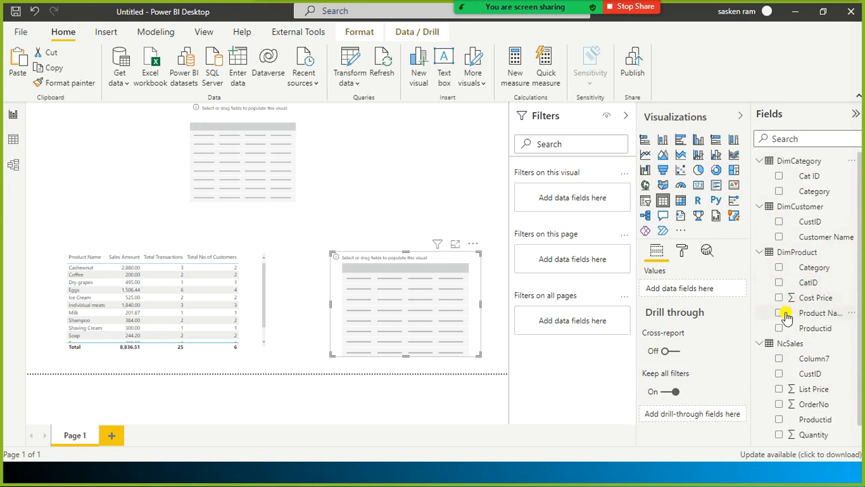
left_click(778, 237)
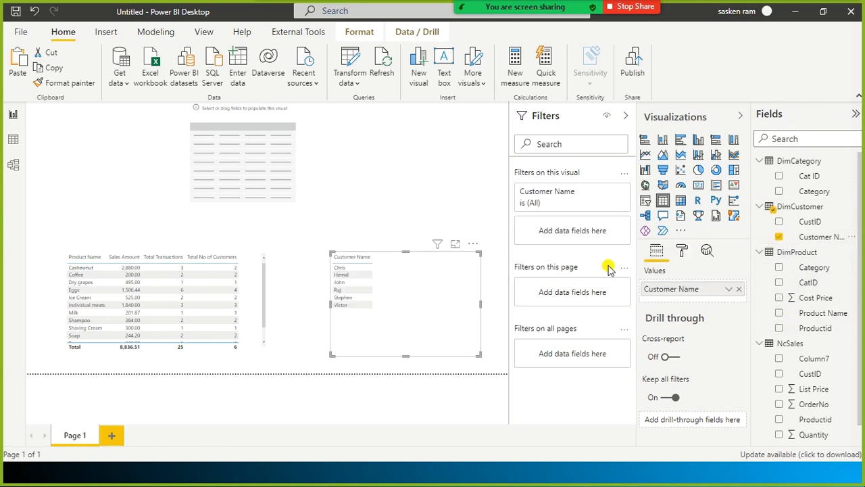
left_click(739, 296)
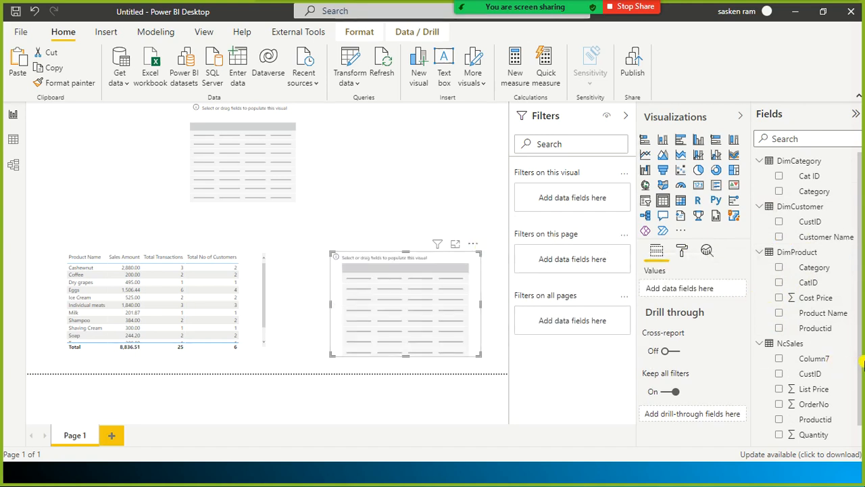
Add OrderNo and Sales Amount from NcSales to the empty table and move it closer to the product table
left_click(779, 405)
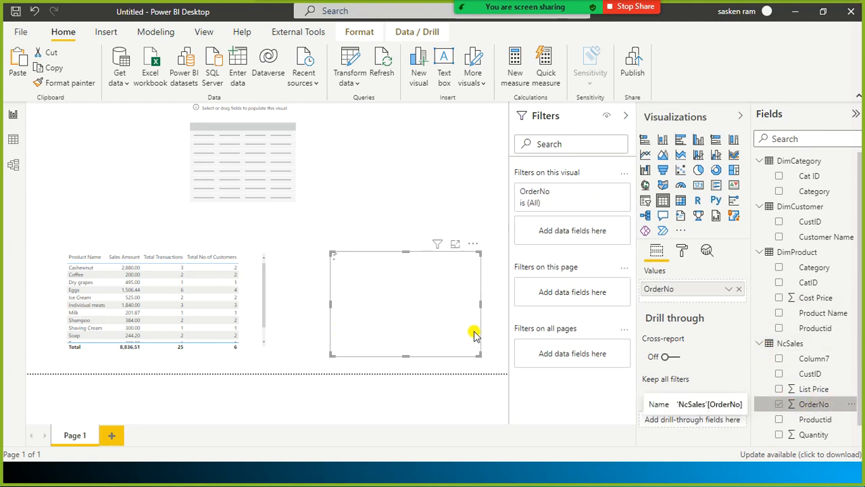
left_click_drag(486, 334, 437, 334)
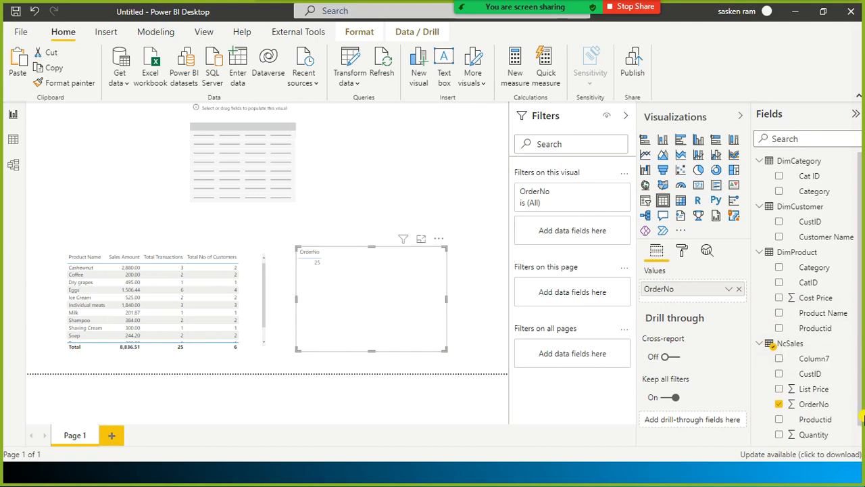
scroll(807, 338, "down", 1)
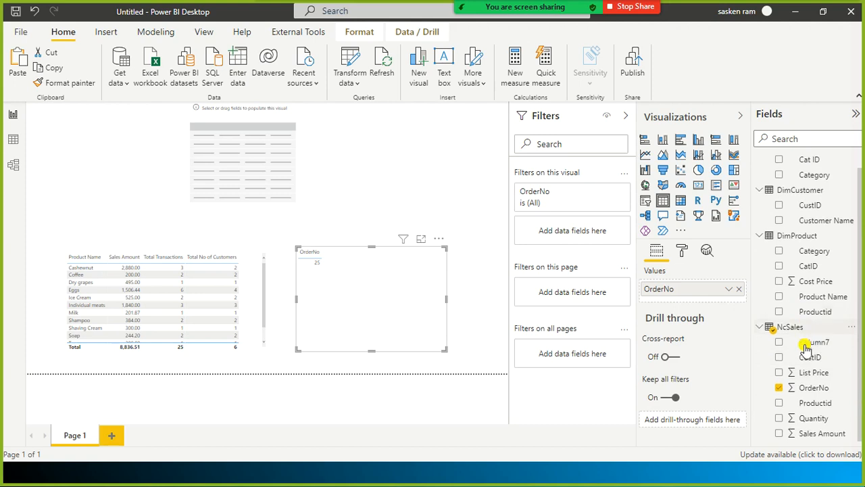
left_click(779, 433)
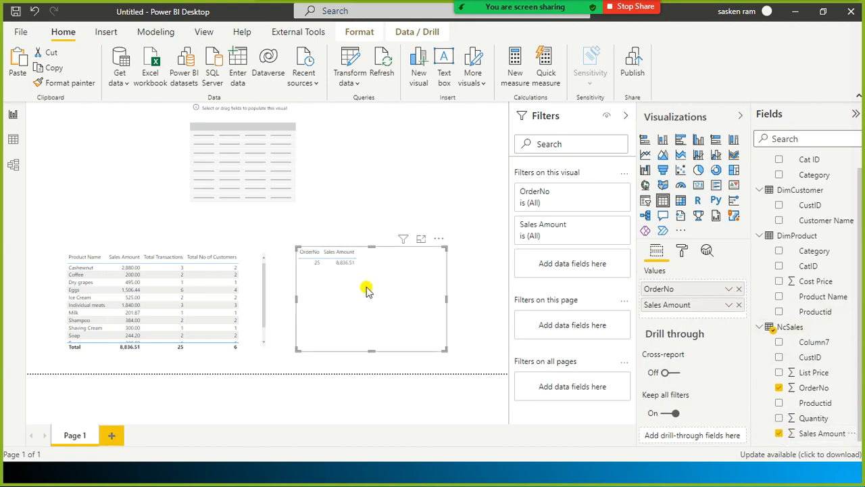
Set OrderNo to Don't summarize in the order table and widen the table slightly
left_click(732, 290)
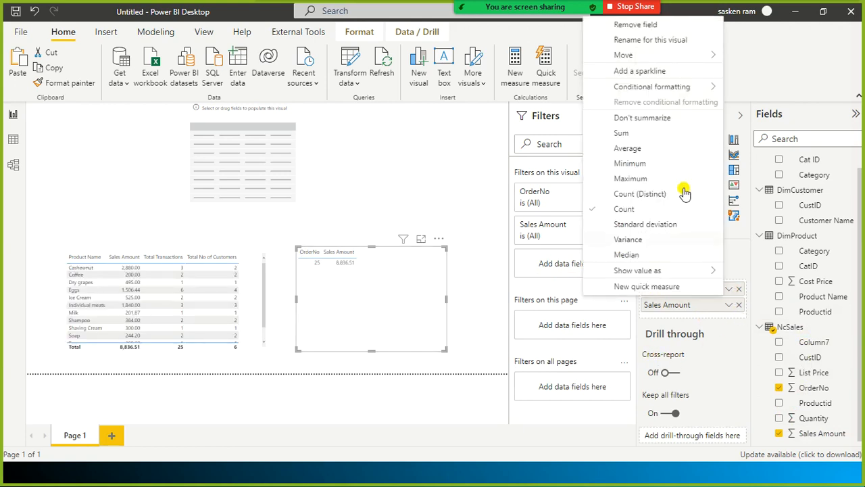
left_click(471, 260)
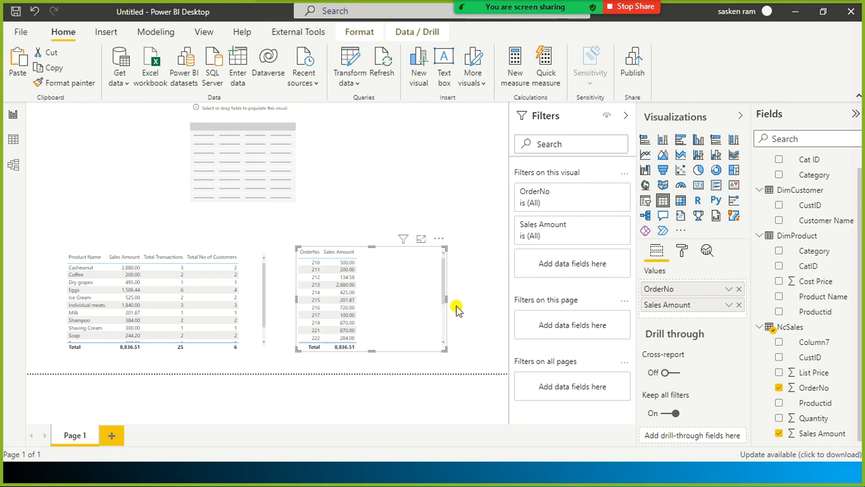
left_click_drag(445, 300, 467, 295)
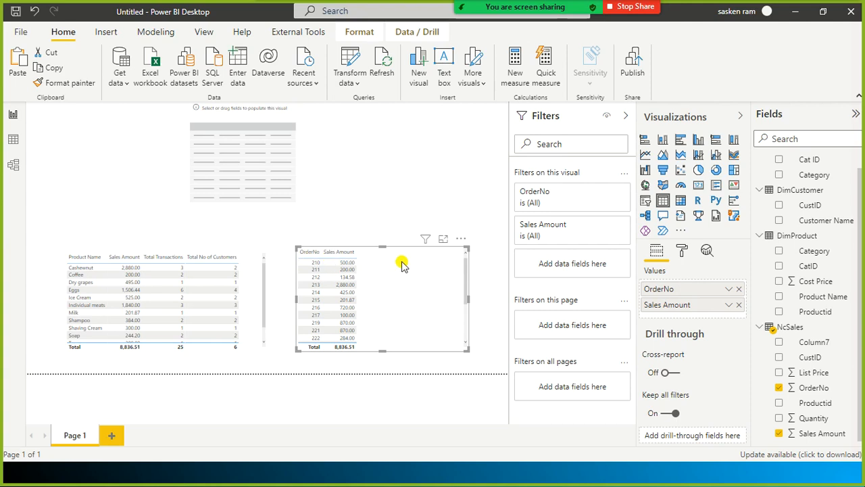
Add Cat ID from DimCategory to the order table and aggregate it as Count
scroll(787, 209, "up", 1)
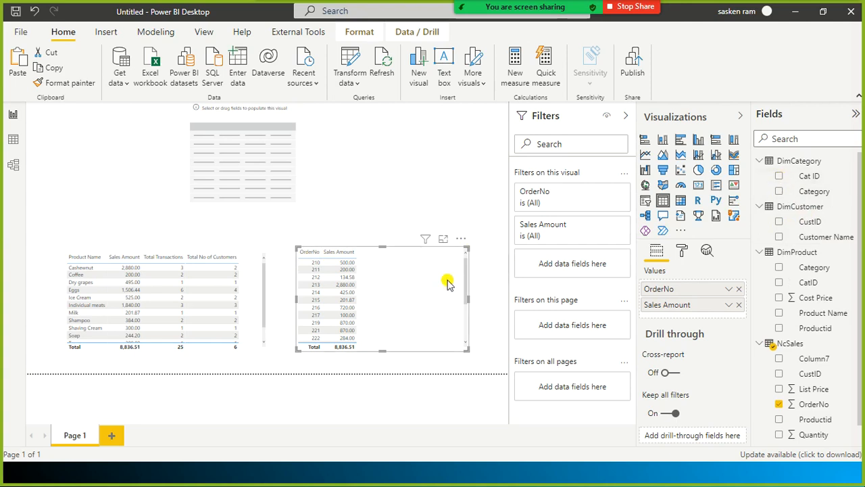
left_click(810, 176)
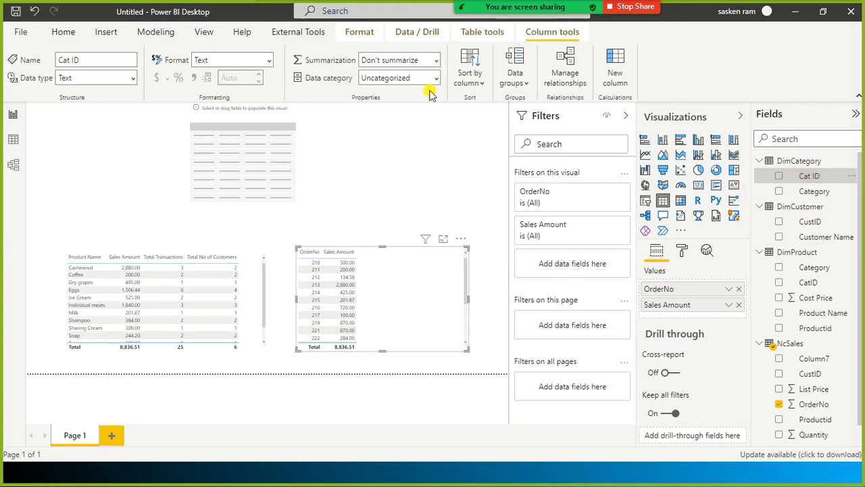
left_click(779, 178)
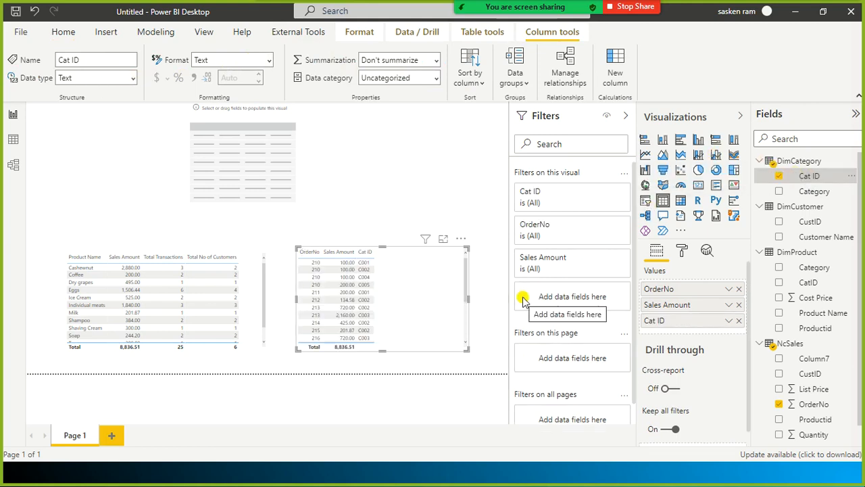
left_click(729, 322)
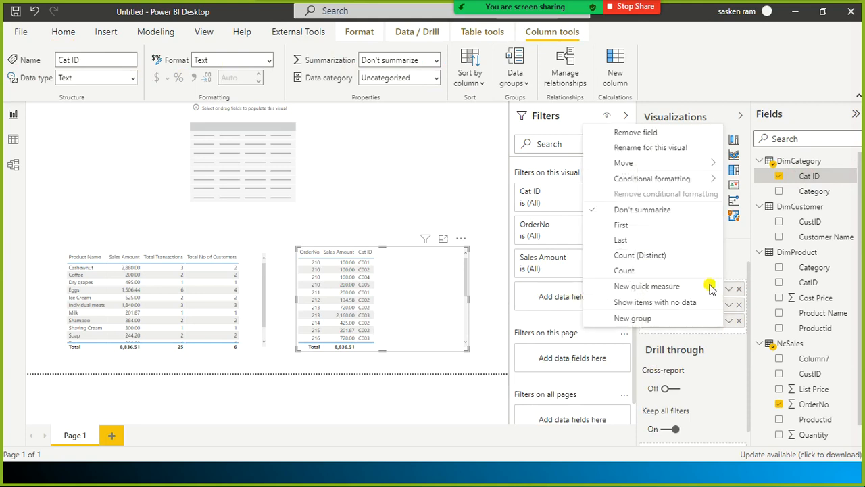
left_click(623, 271)
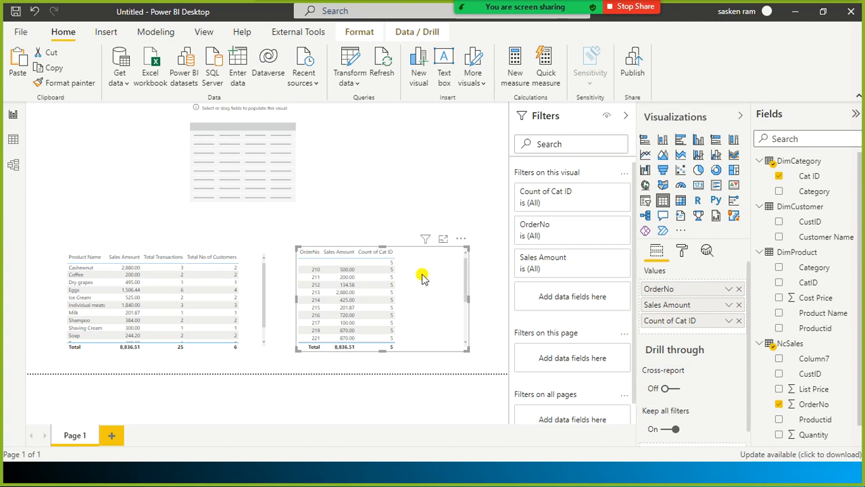
Add Productid from DimProduct to the order table and aggregate it as Count
left_click(780, 329)
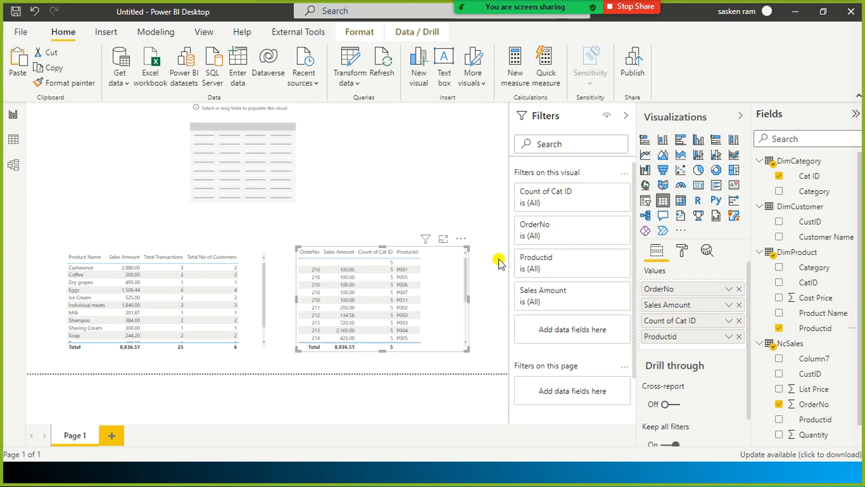
left_click(730, 336)
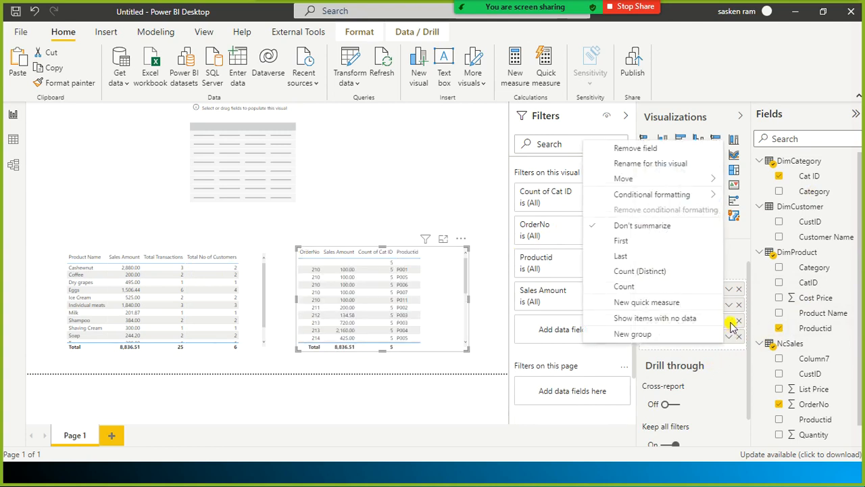
left_click(622, 287)
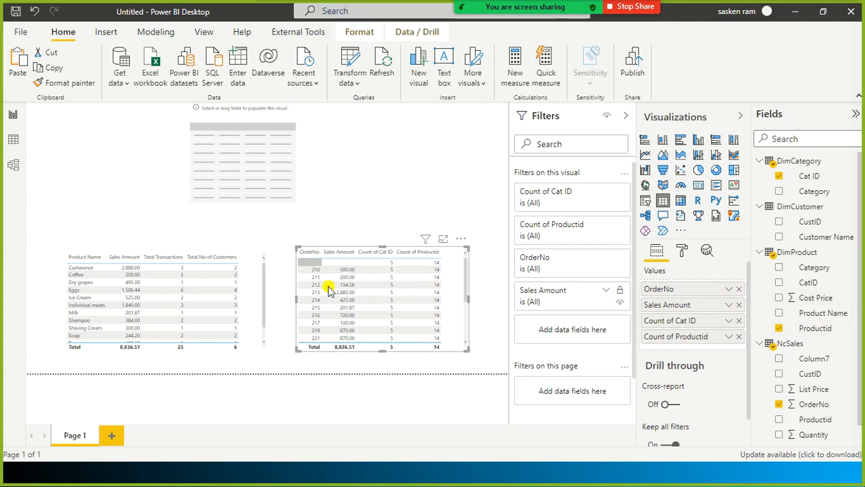
Check the relationships in the model and reposition the order table roughly level with the product table on the report page
left_click_drag(448, 315, 450, 288)
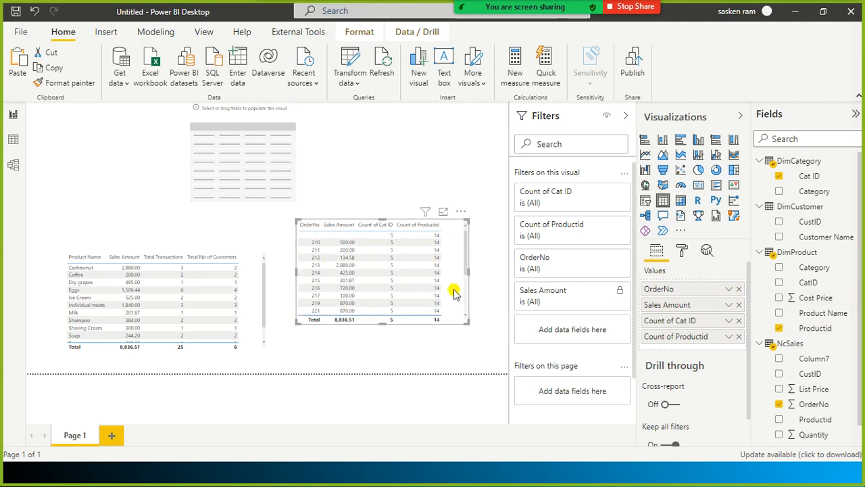
left_click(12, 165)
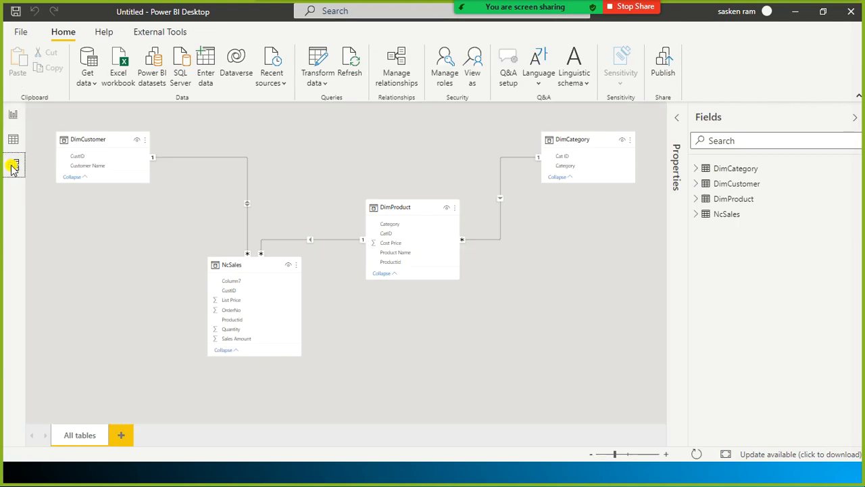
left_click(12, 113)
left_click_drag(459, 325, 462, 336)
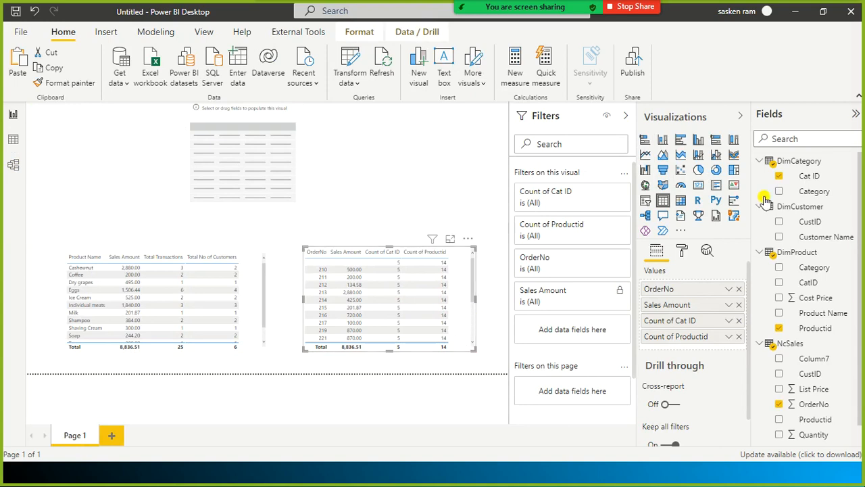
Set the cross filter direction of the NcSales to DimProduct relationship to Both in the model
left_click(14, 165)
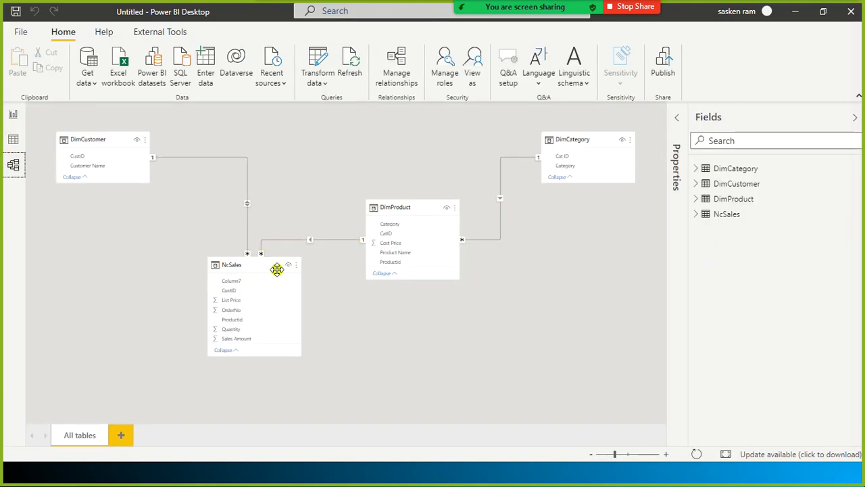
double_click(333, 242)
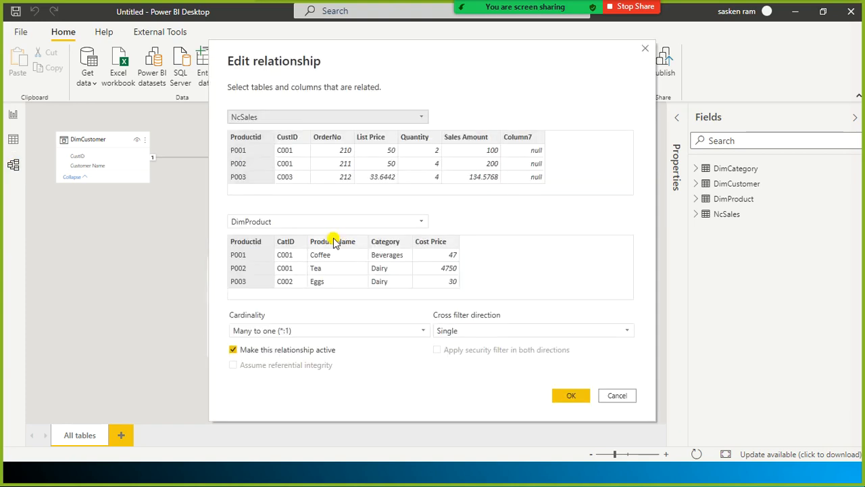
left_click(554, 331)
left_click(494, 357)
left_click(566, 396)
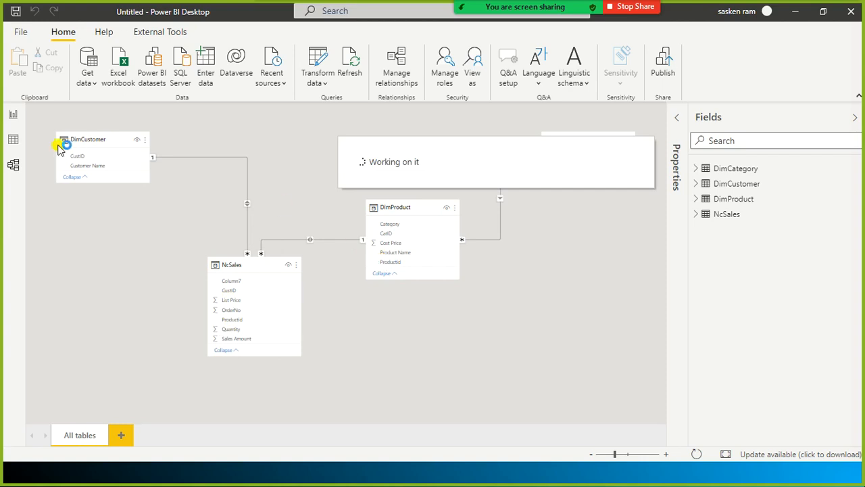
Examine the Cat ID and Productid counts per order in the report against the relationship directions in the model
left_click(11, 116)
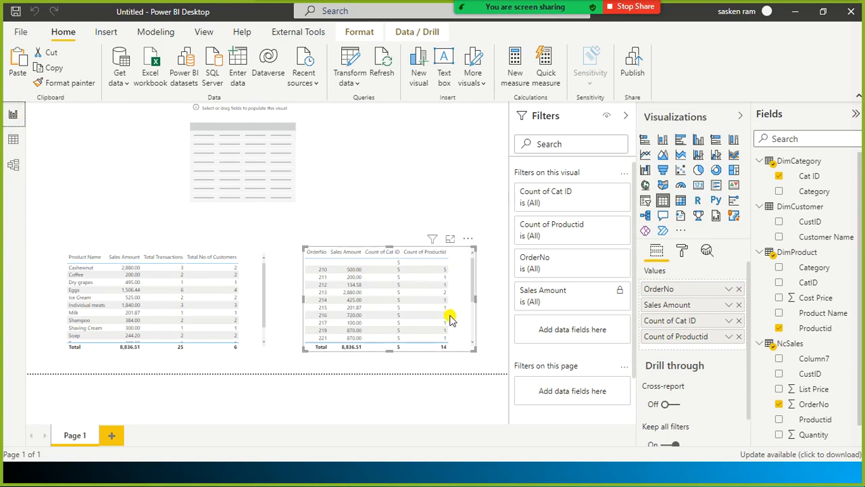
left_click(13, 164)
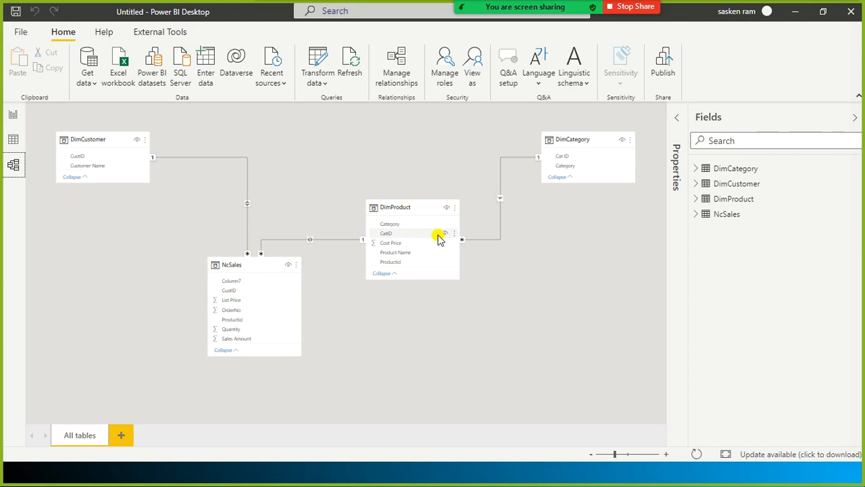
left_click(13, 114)
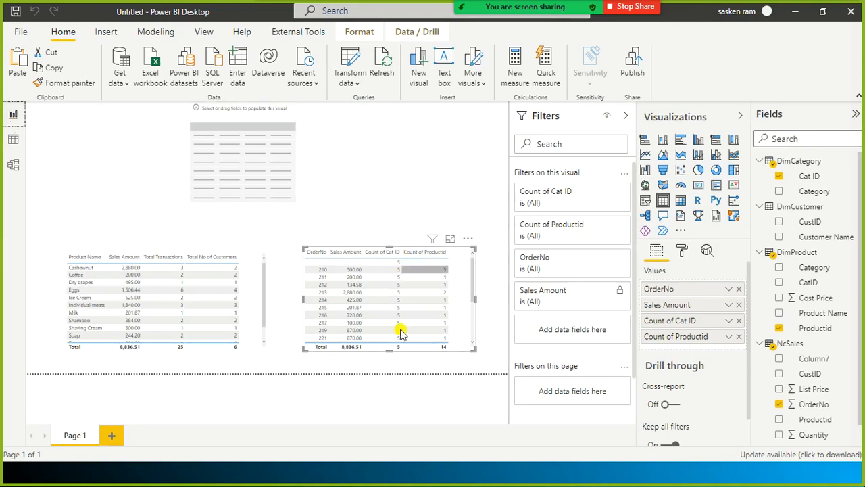
Set the cross filter direction of the DimProduct to DimCategory relationship to Both in the model
left_click(11, 164)
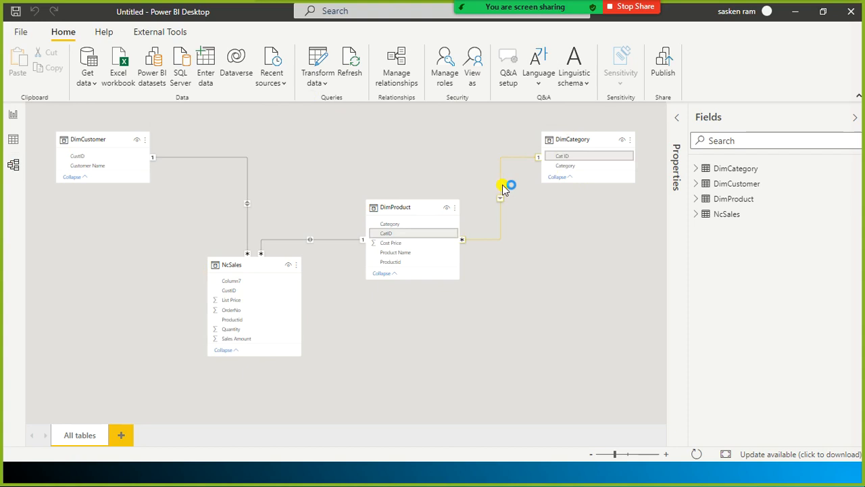
double_click(517, 160)
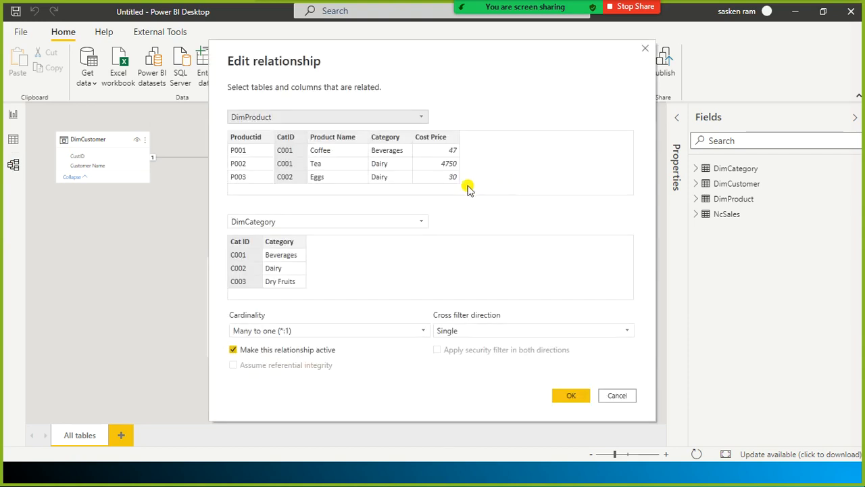
left_click(553, 332)
left_click(534, 356)
left_click(573, 395)
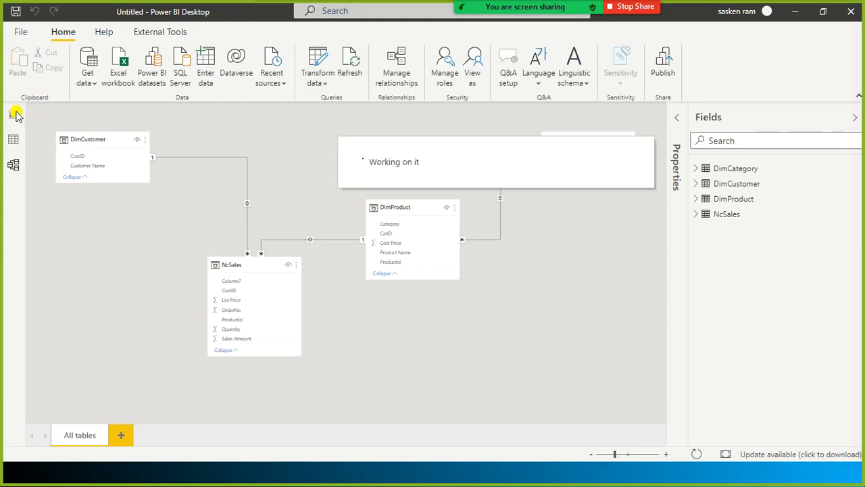
Return to the report page, switch to File Explorer, and open NcCategory.xlsx, NcSales.xls and NcProduct.xlsx from the dat1 folder
left_click(15, 114)
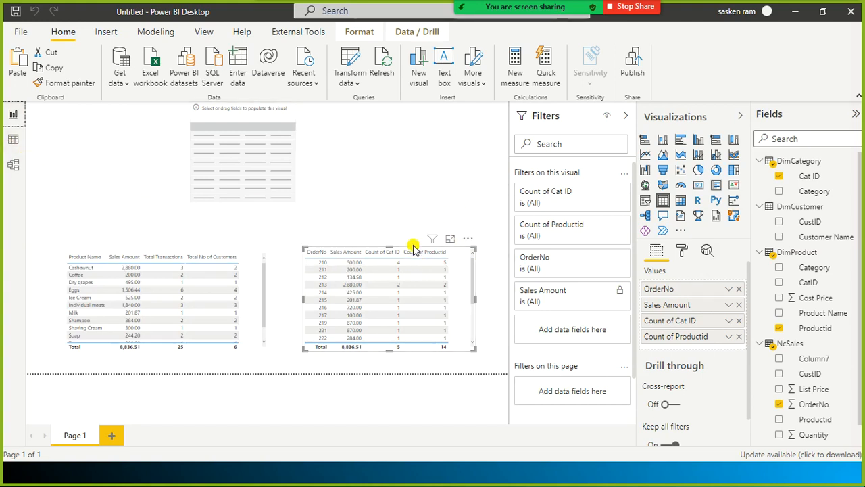
key("super")
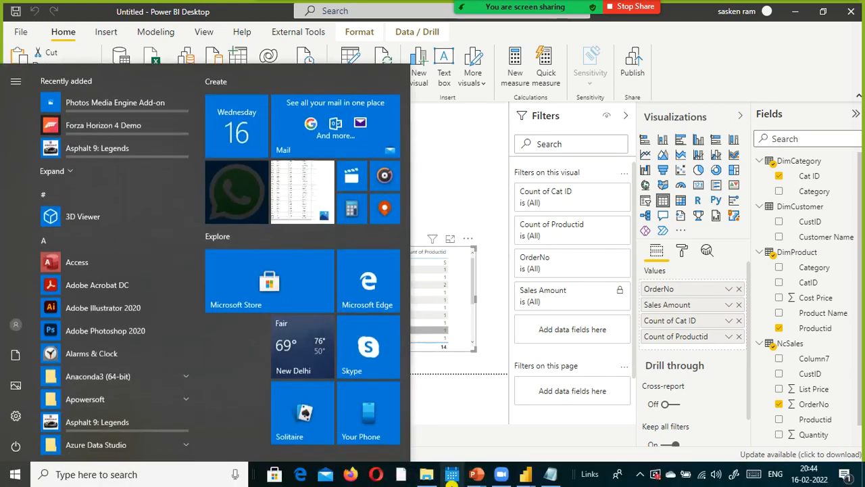
left_click(409, 476)
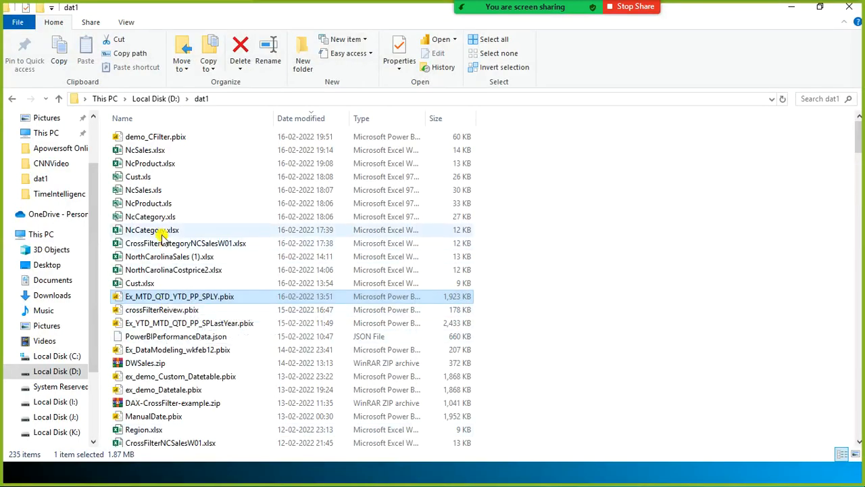
left_click(144, 232)
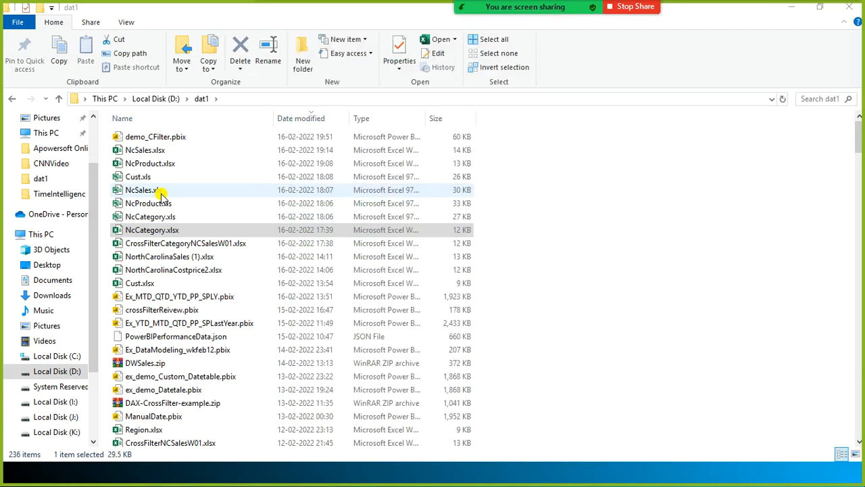
double_click(163, 193)
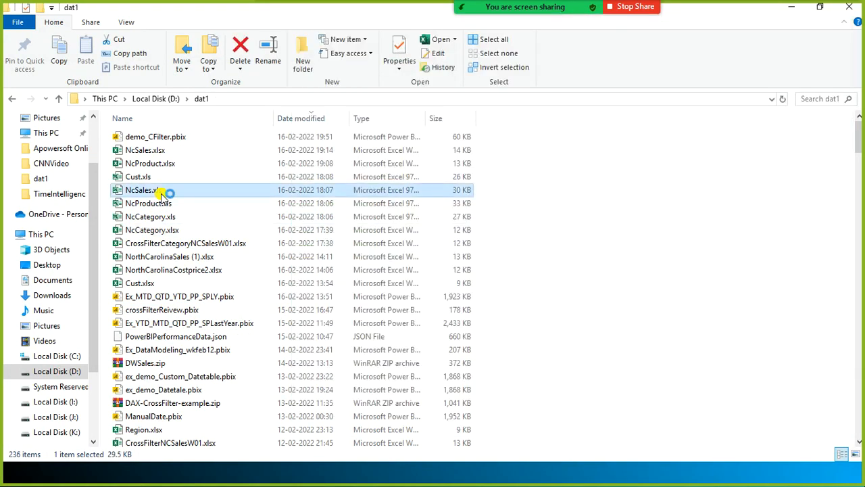
left_click(158, 165)
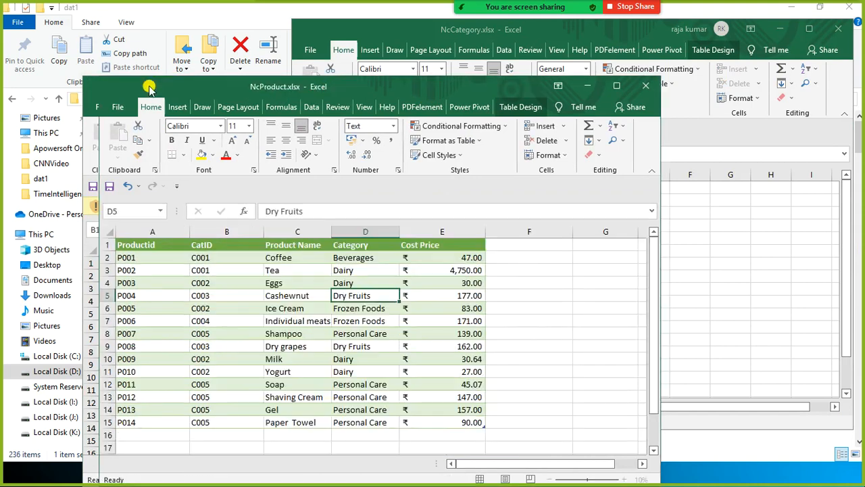
Arrange the NcSales.xls and NcProduct.xlsx workbook windows side by side to compare the order rows with the product categories
left_click_drag(234, 82, 446, 48)
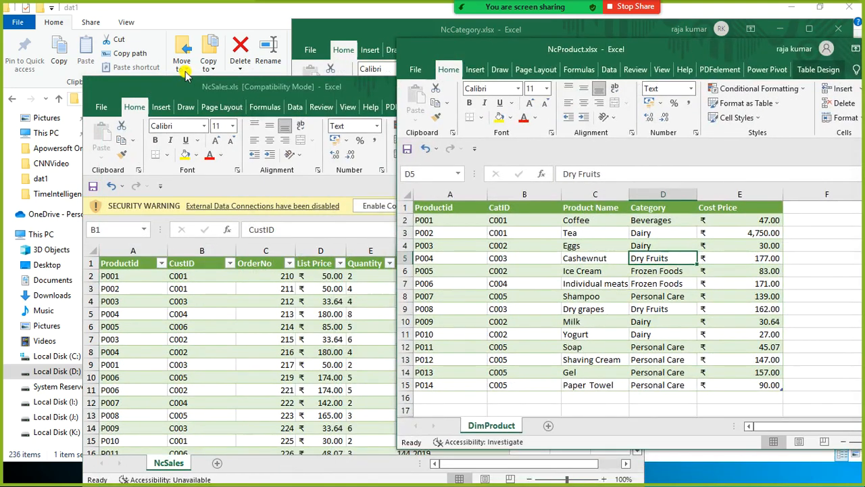
left_click_drag(170, 90, 130, 29)
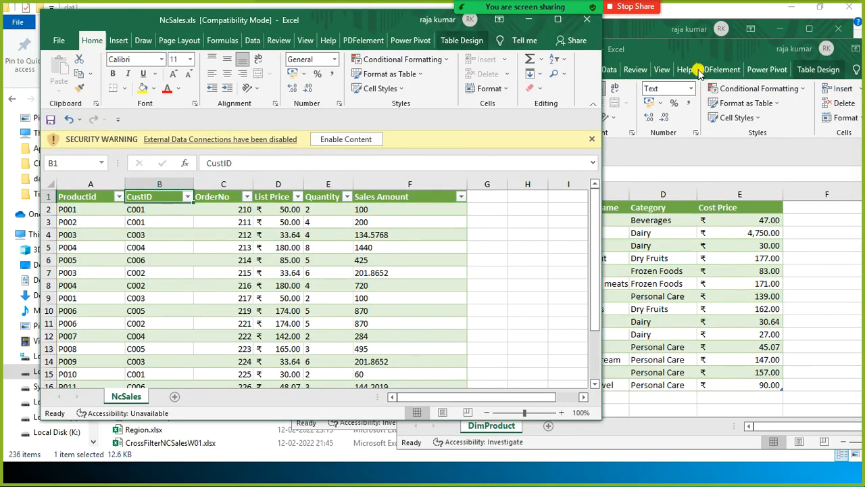
left_click(707, 58)
key("alt+Tab")
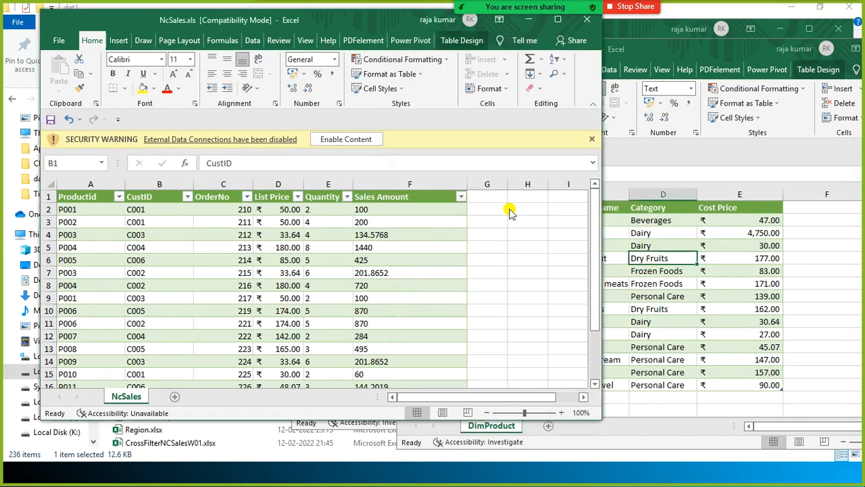
Check the order 210 row of the Power BI table visual and return to the NcSales.xls workbook in Excel
key("alt+Tab")
key("alt+Tab")
key("alt+Tab")
key("alt+Tab")
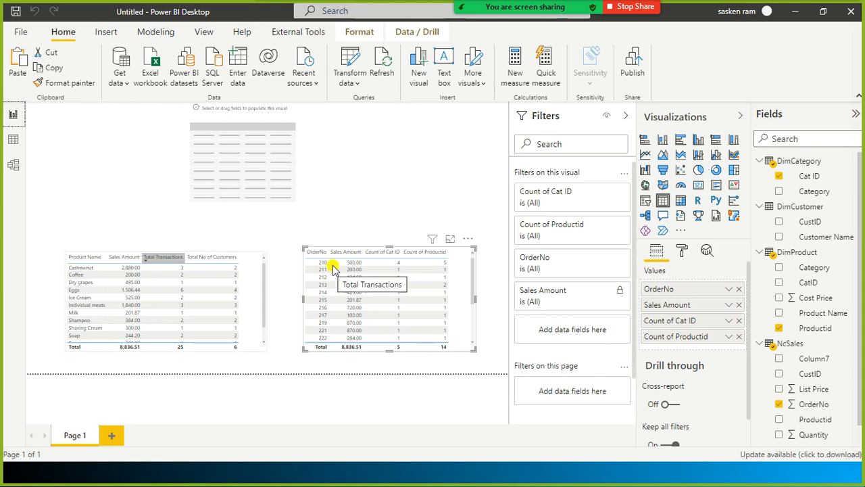
key("alt+Tab")
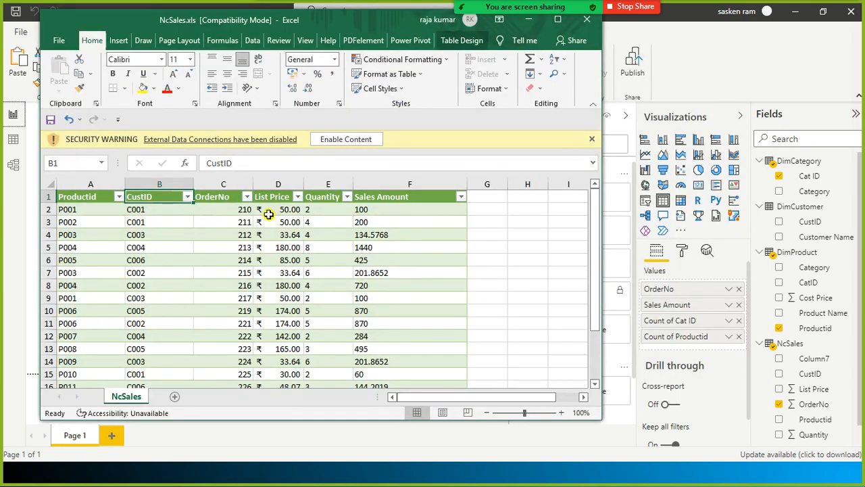
Filter the OrderNo column in NcSales.xls to show only order 210
left_click(247, 196)
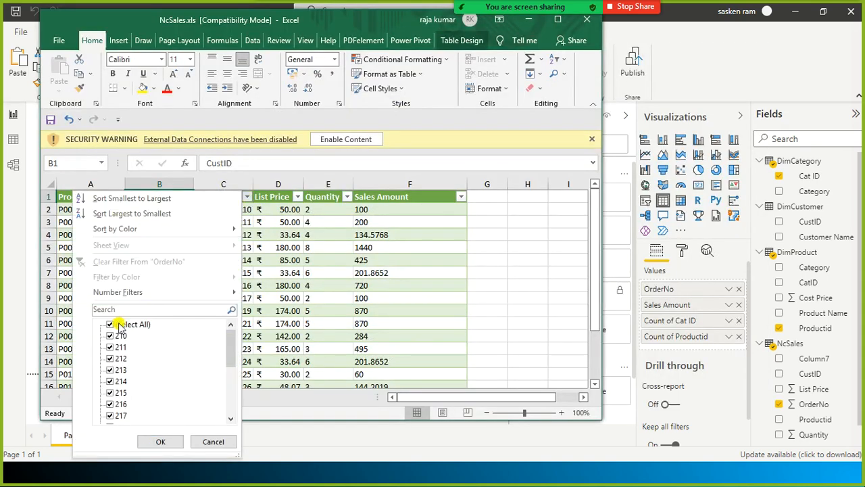
left_click(110, 325)
left_click(112, 336)
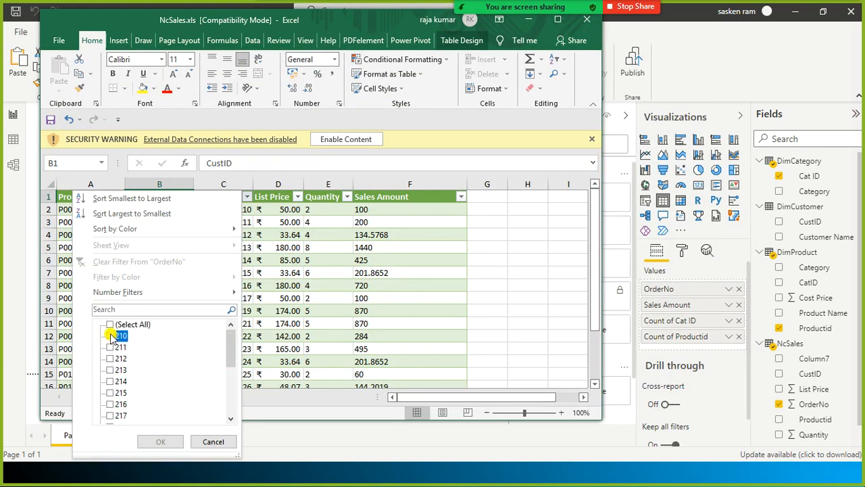
left_click(150, 441)
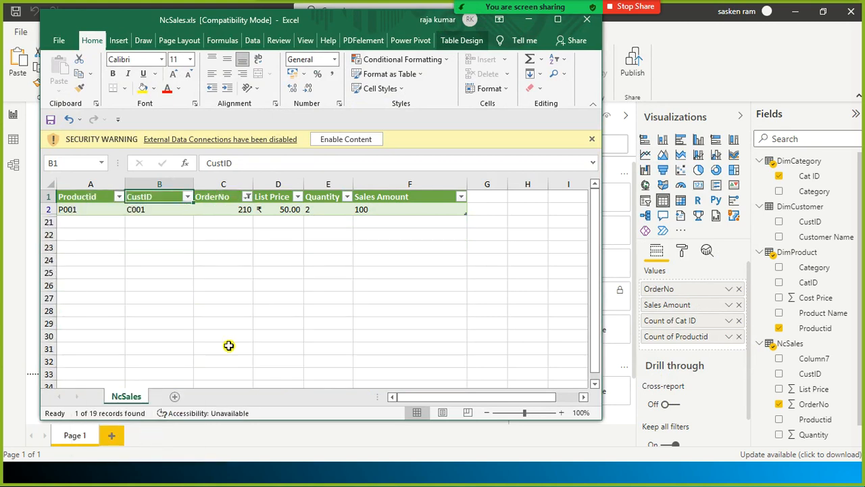
Enable the blocked content in NcSales.xls and close the workbook
left_click(358, 140)
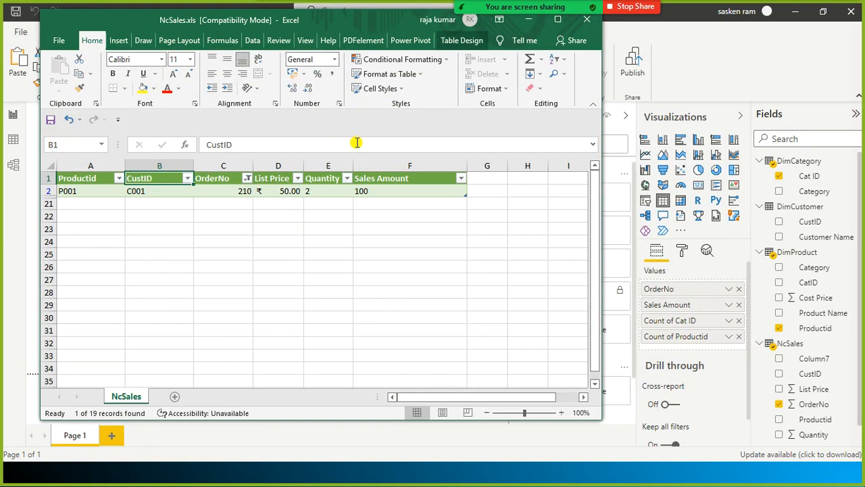
left_click(587, 20)
left_click(413, 250)
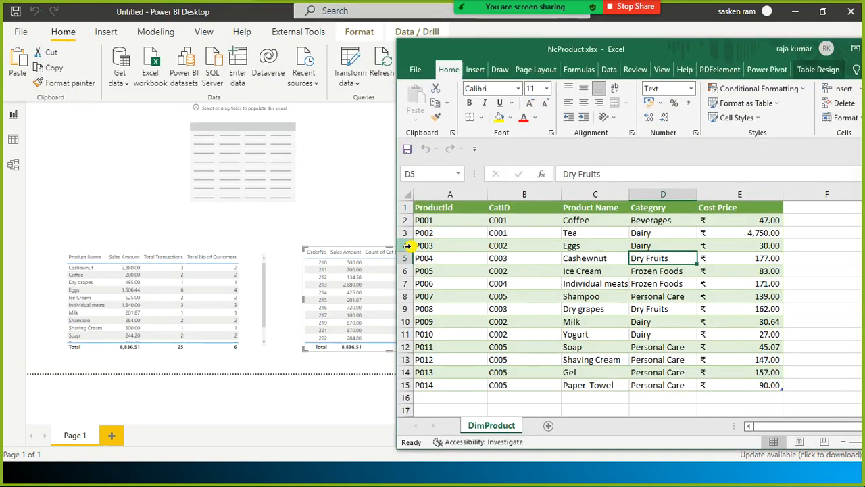
Switch to the dat1 folder in File Explorer and open NcSales.xlsx, moving the NcProduct.xlsx window aside
key("alt+Tab")
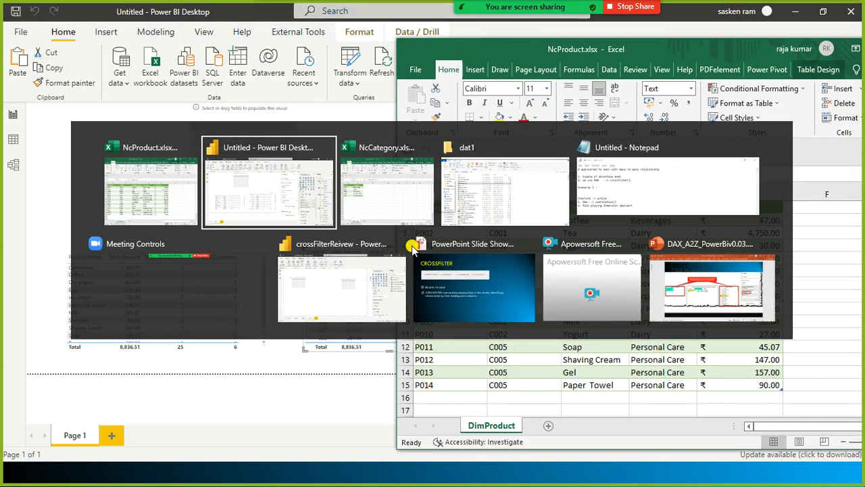
key("alt+Tab")
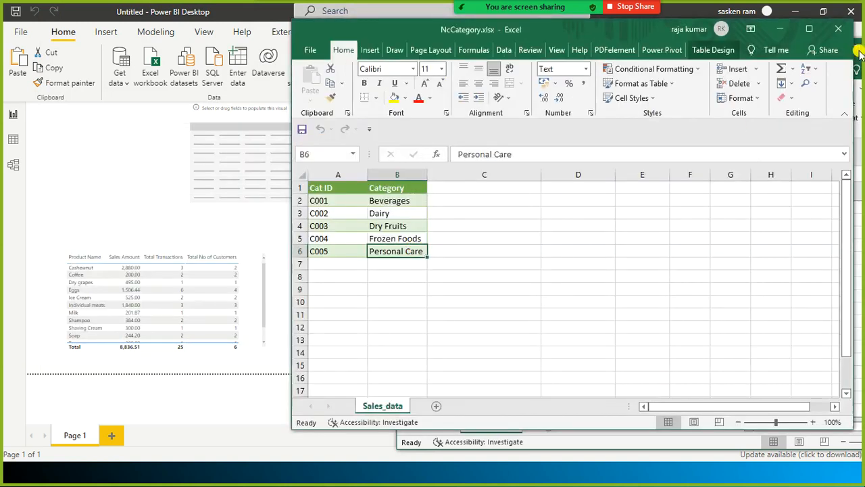
key("alt+Tab")
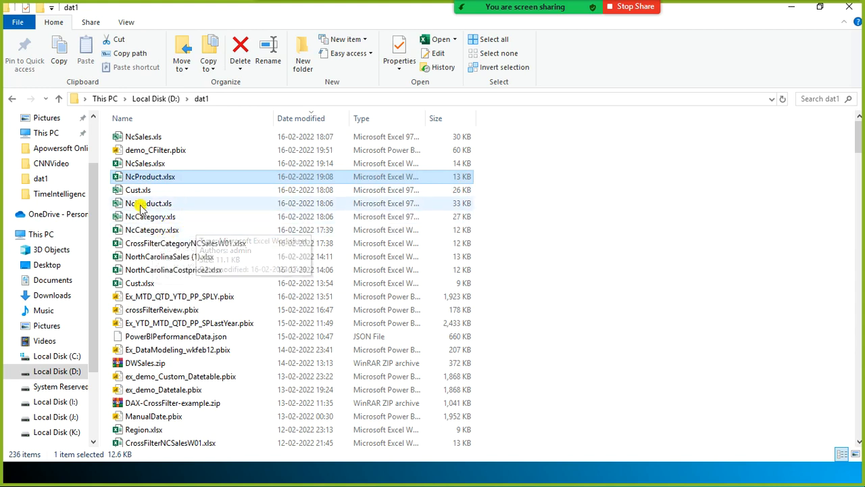
key("alt+Tab")
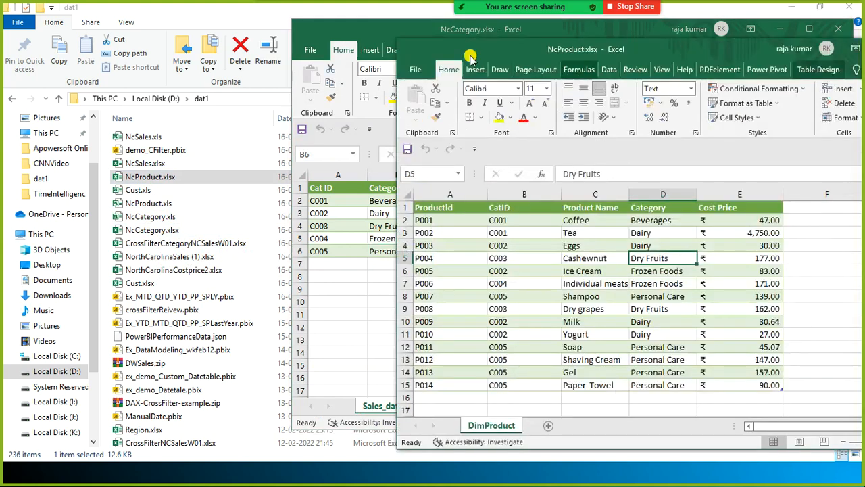
left_click_drag(729, 51, 529, 53)
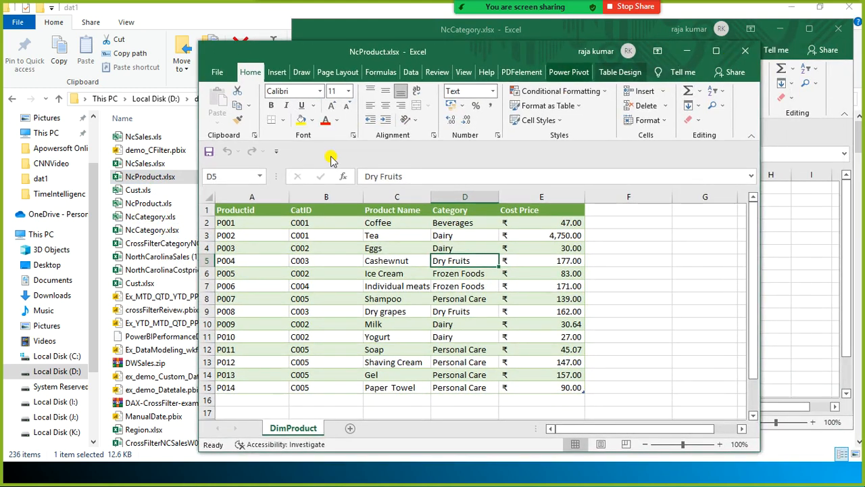
left_click(151, 246)
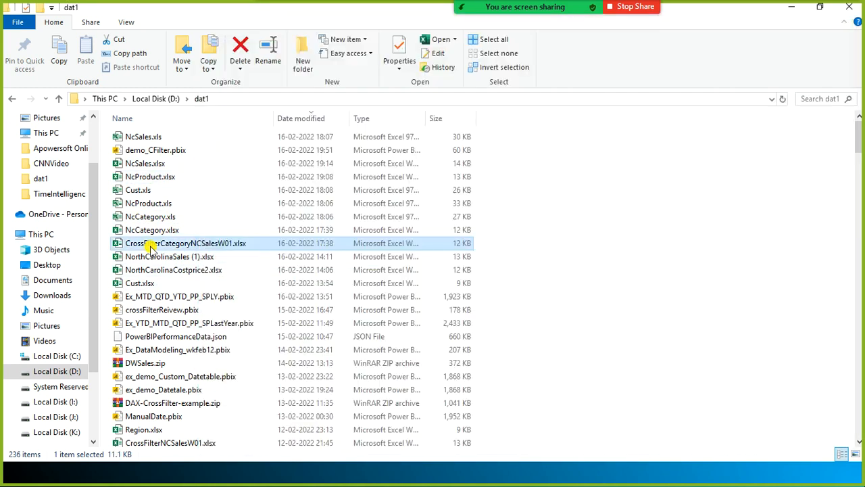
left_click(155, 166)
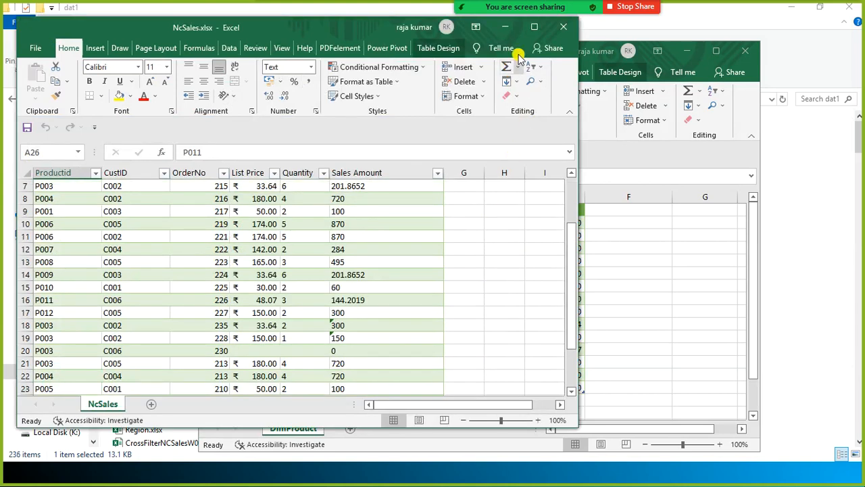
Restore the NcSales.xlsx window to a smaller size and filter its OrderNo column to show only order 210
left_click(534, 27)
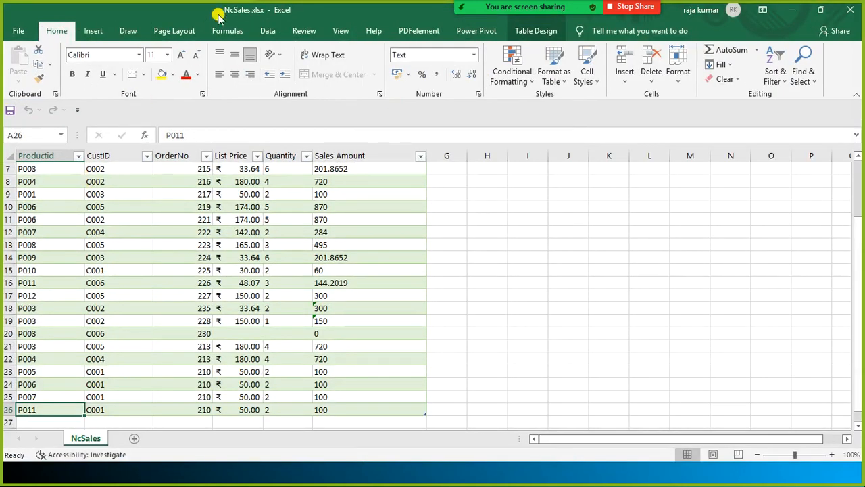
left_click_drag(178, 12, 282, 33)
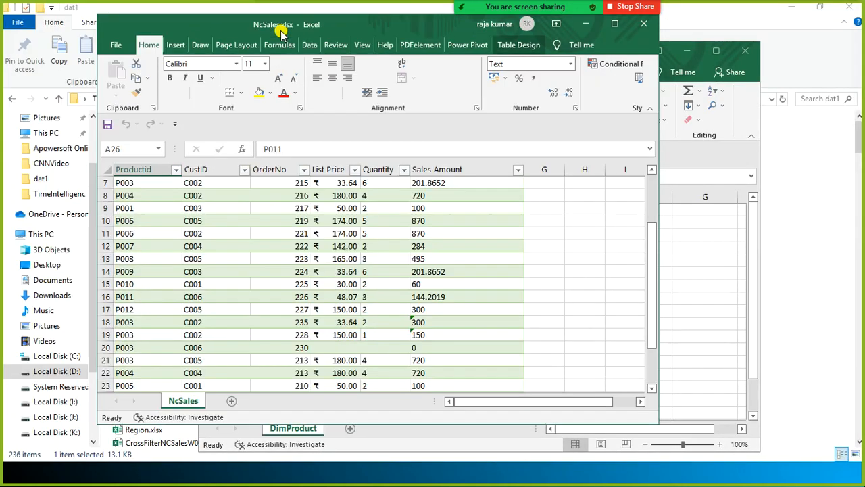
left_click(304, 170)
left_click(178, 309)
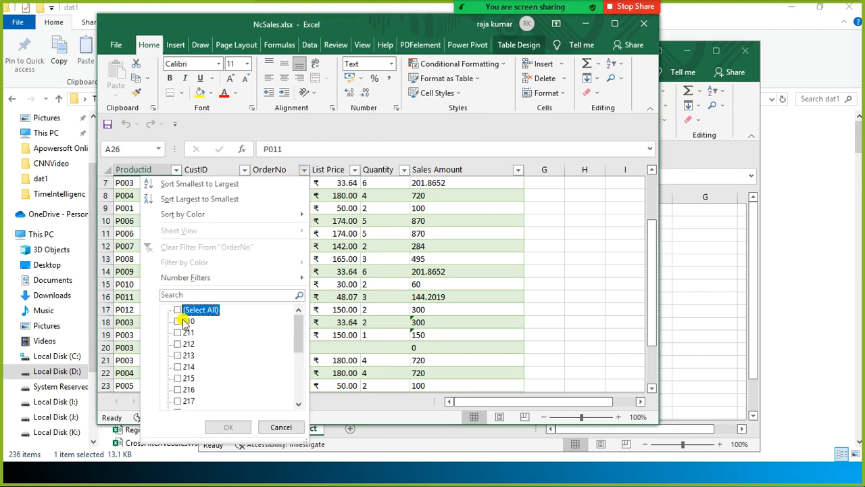
left_click(178, 321)
left_click(223, 426)
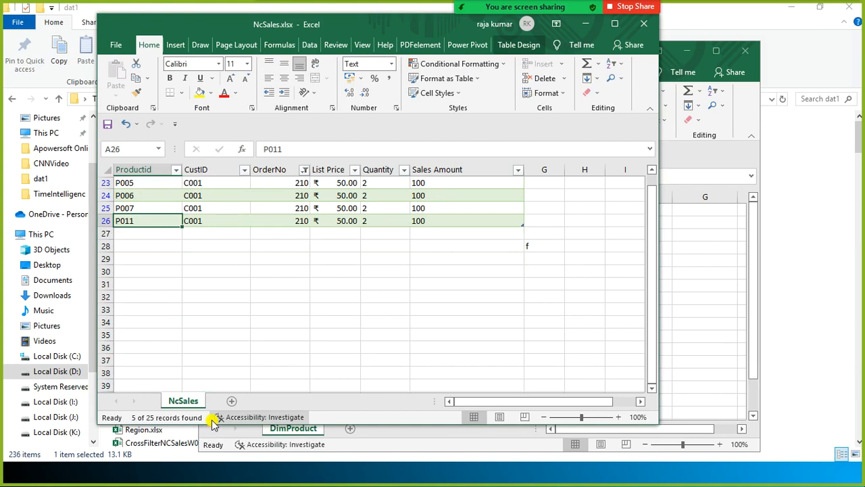
scroll(323, 290, "up", 1)
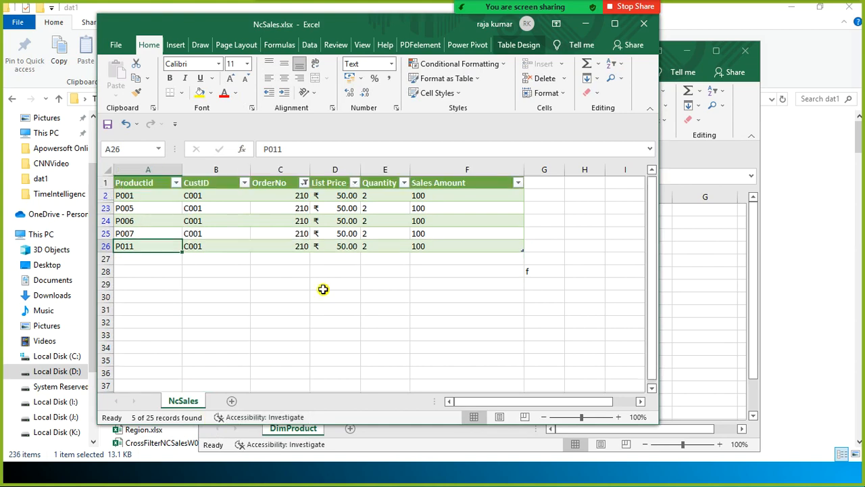
left_click(205, 208)
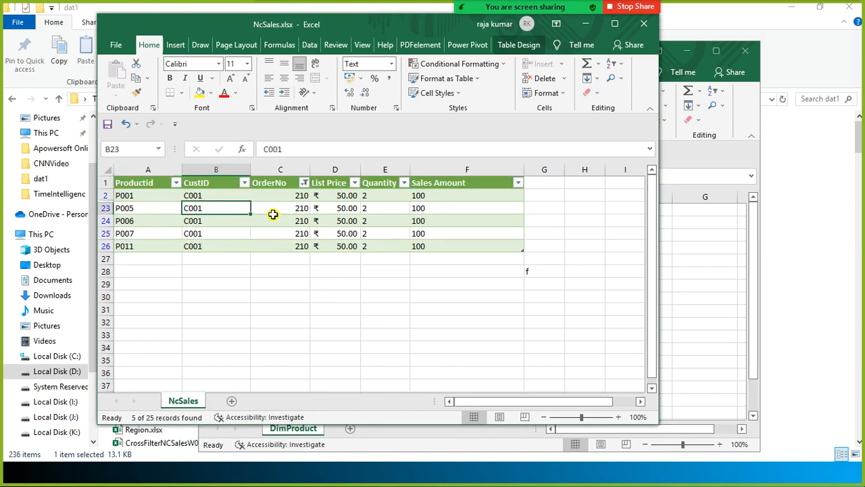
Compare the Count of Productid for order 210 in the Power BI table with the filtered rows in NcSales.xlsx
key("alt+Tab")
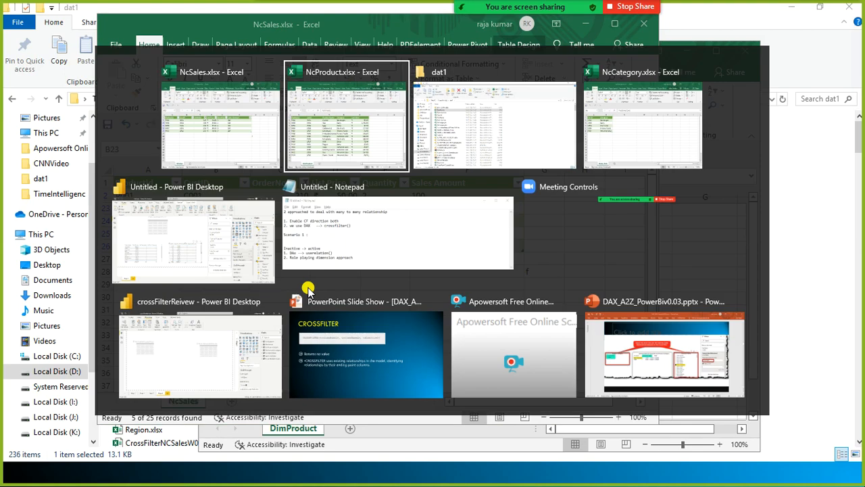
key("alt+Tab")
key("alt+Tab")
key("alt+Tab")
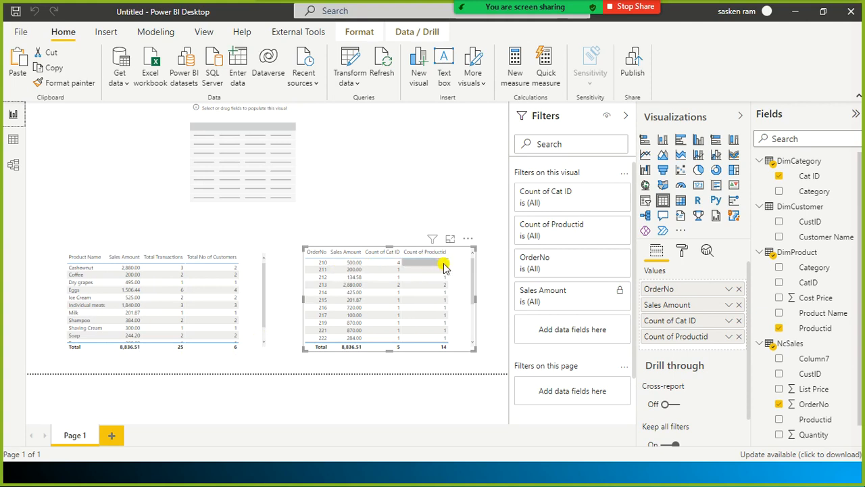
key("alt+Tab")
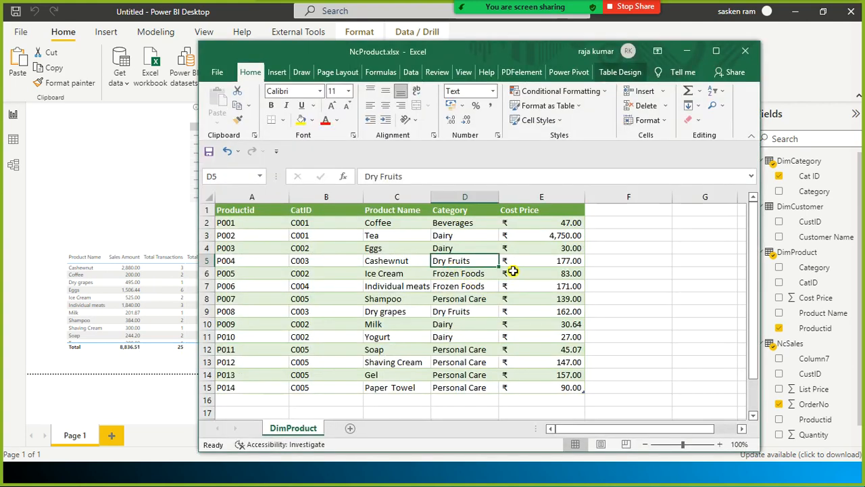
key("alt+Tab")
key("Tab")
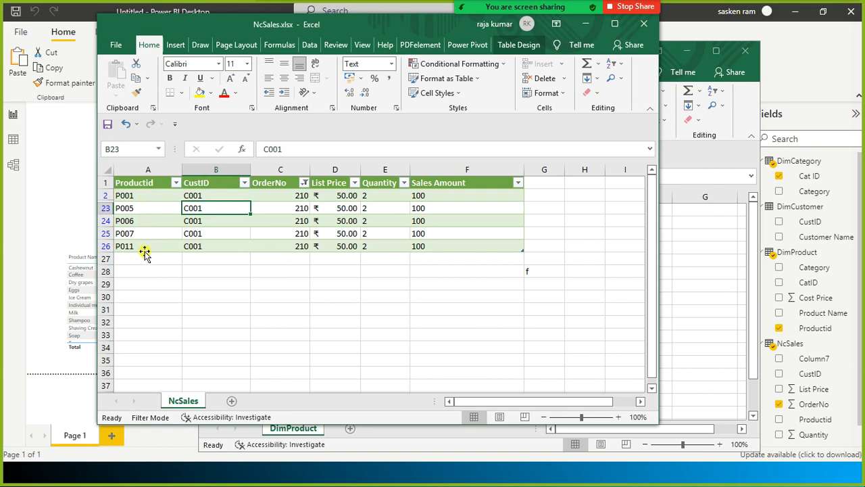
Compare the Sales Amount for order 210 in the Power BI table with the filtered order lines in NcSales.xlsx
key("alt+Tab")
key("alt+Tab")
key("Tab")
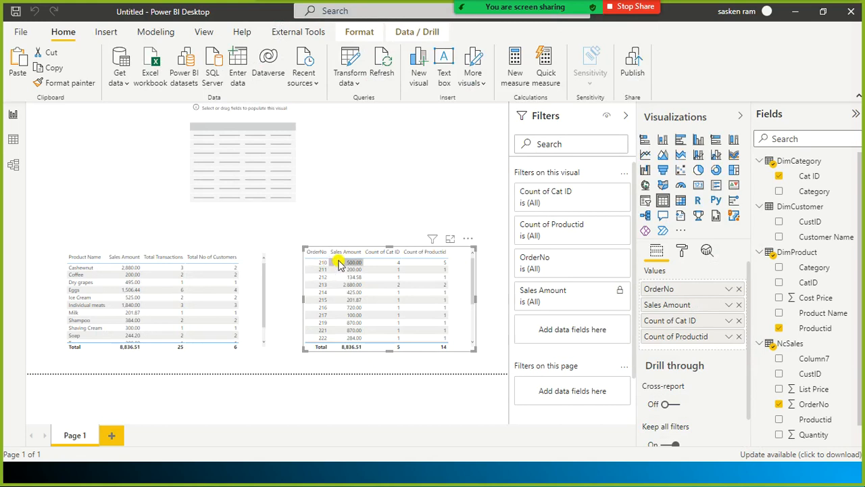
key("alt+Tab")
key("alt+Tab")
key("alt+Tab")
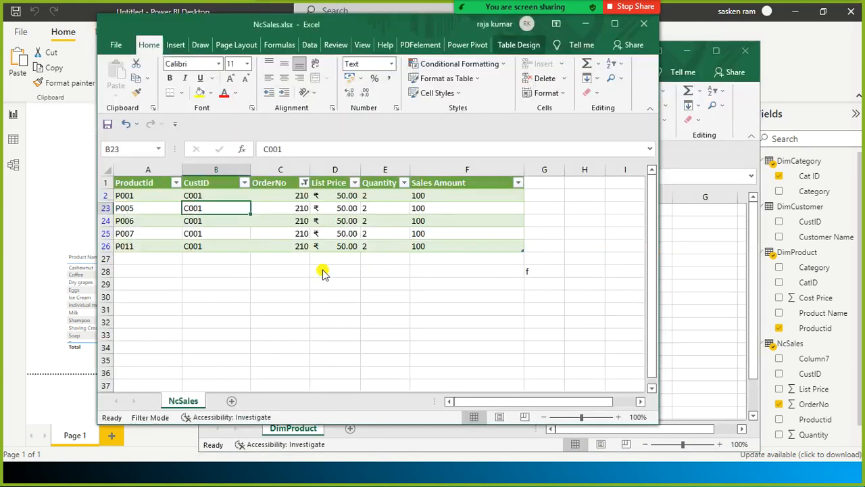
left_click(253, 194)
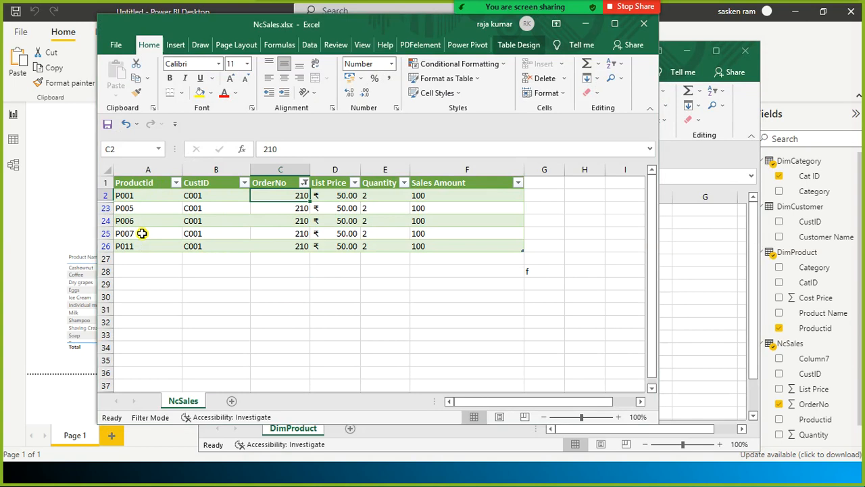
Review the category and product counts for order 210 in Power BI and return to the product IDs in NcSales.xlsx
key("alt+Tab")
key("alt+Tab")
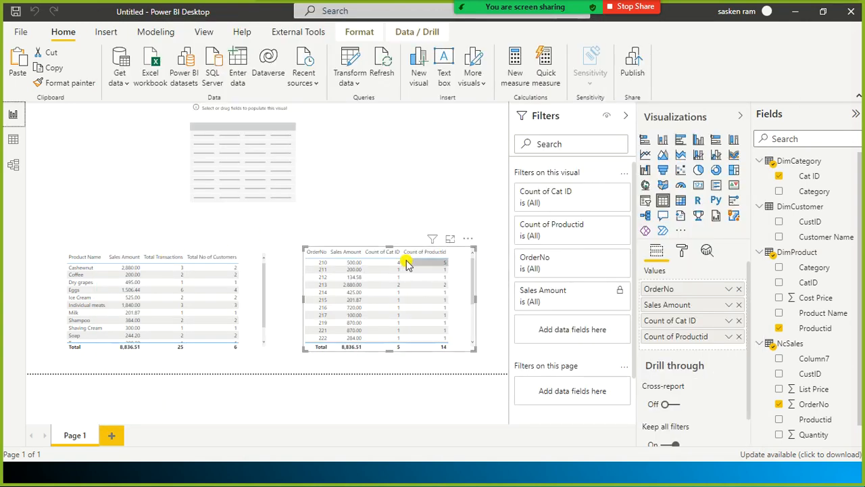
key("alt+Tab")
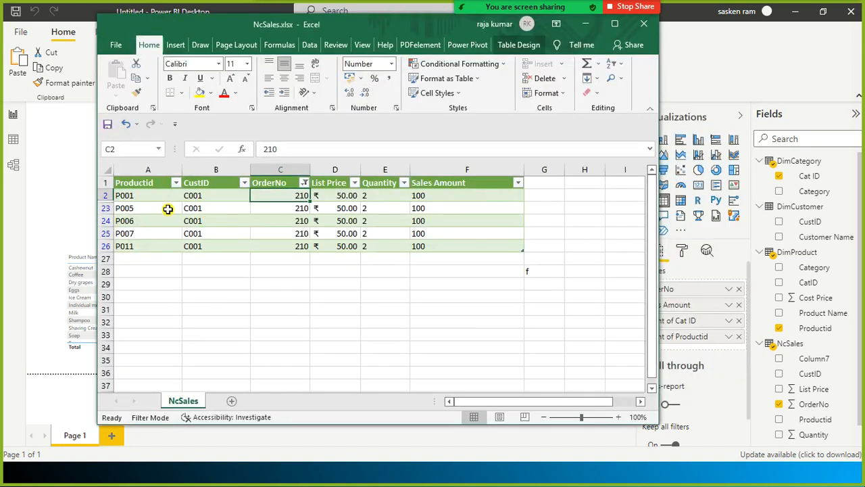
Bring the NcCategory.xlsx and NcProduct.xlsx windows in front of the Power BI report
key("alt+Tab")
key("alt+Tab")
key("alt+Tab")
key("alt+Tab")
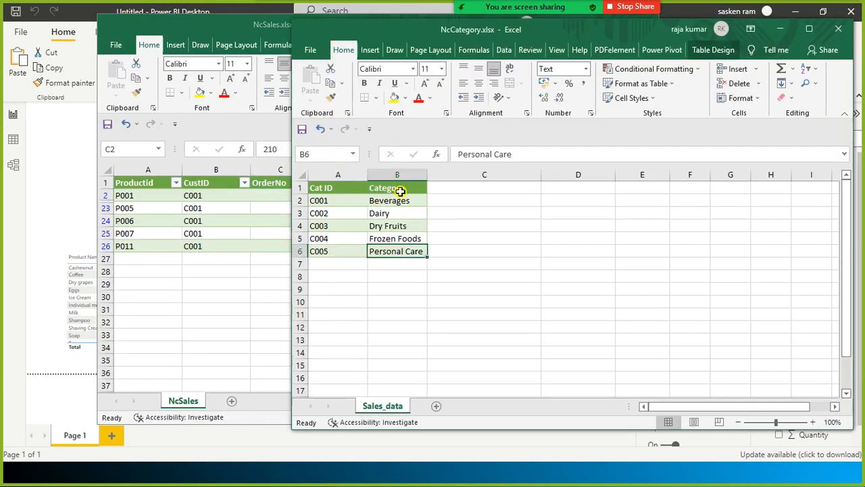
key("alt+Tab")
key("alt+Tab")
key("alt+Tab")
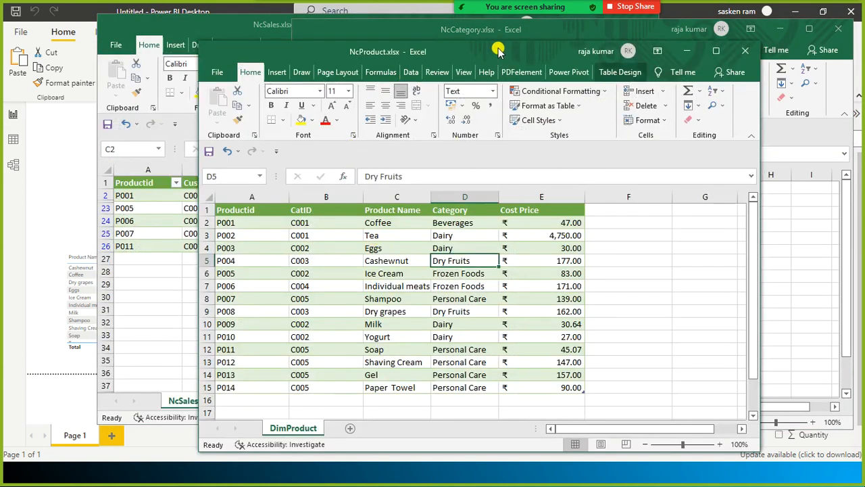
Rearrange the NcSales.xlsx and NcProduct.xlsx windows so their ID columns are visible alongside the NcCategory.xlsx table
key("alt+Tab")
key("alt+Tab")
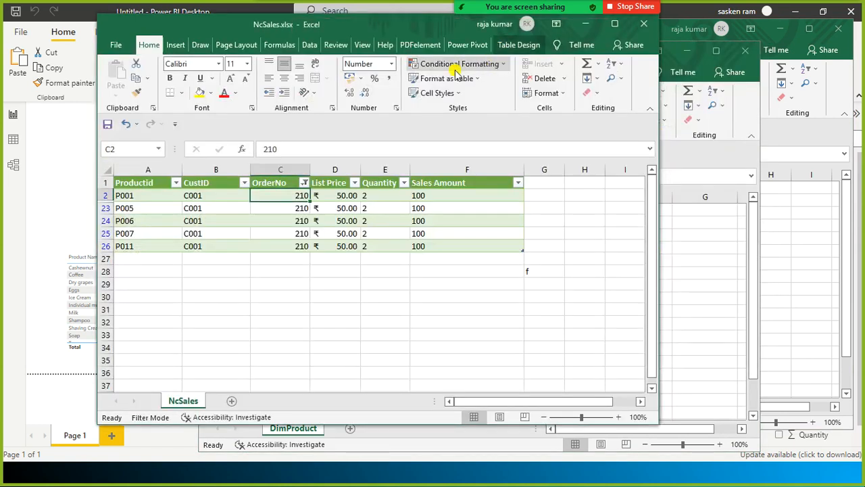
left_click_drag(357, 24, 826, 169)
left_click_drag(382, 59, 612, 32)
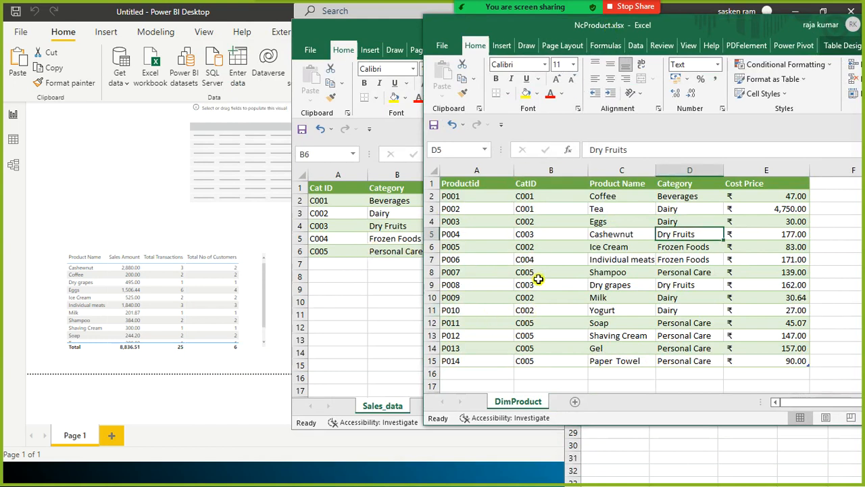
key("alt+Tab")
key("alt+Tab")
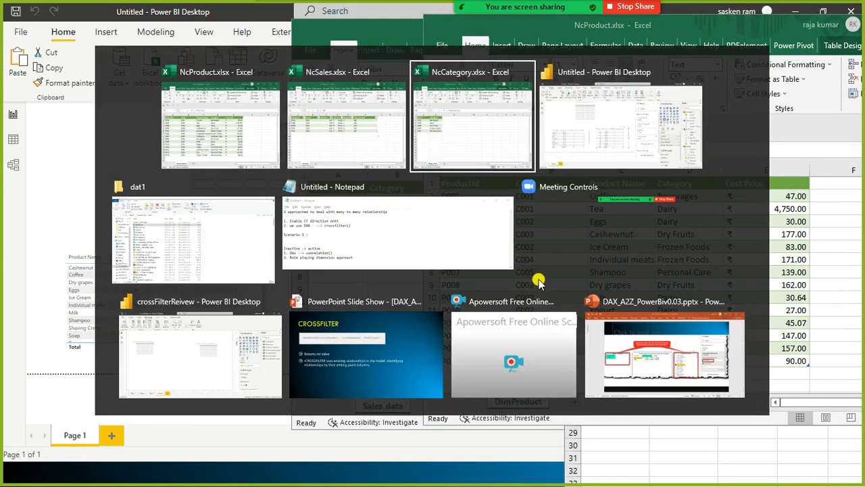
key("alt+shift+Tab")
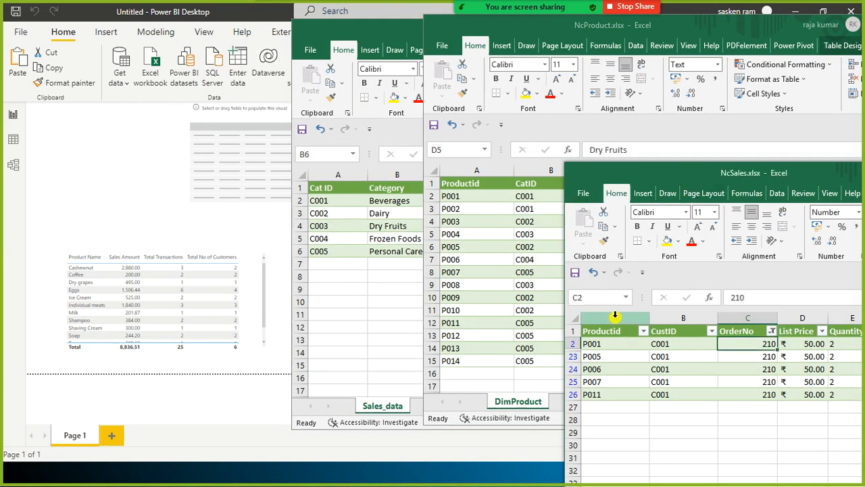
Shift the NcSales.xlsx window slightly, bring the Power BI report to the front and open its model diagram
mouse_move(649, 177)
left_mouse_down()
mouse_move(625, 200)
mouse_move(654, 186)
left_mouse_up()
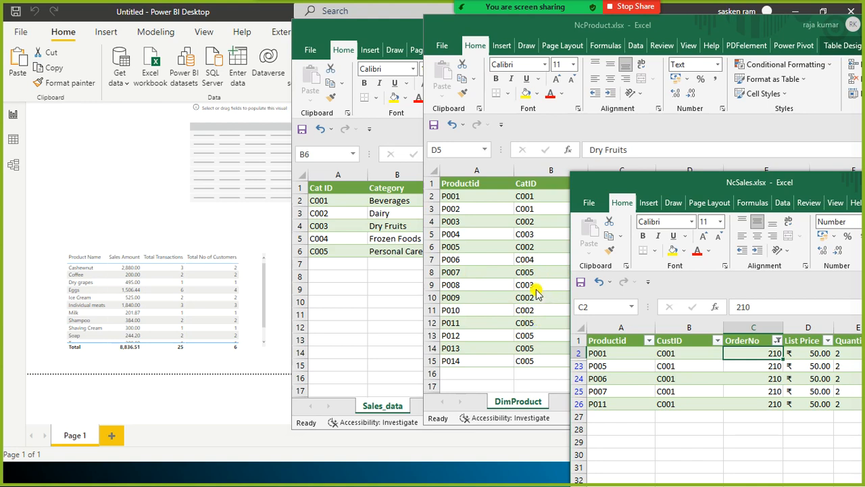
left_click(238, 221)
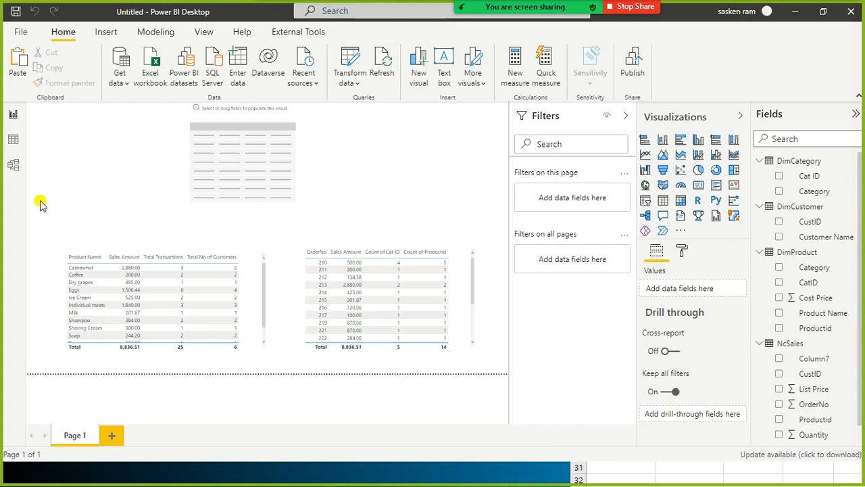
left_click(12, 164)
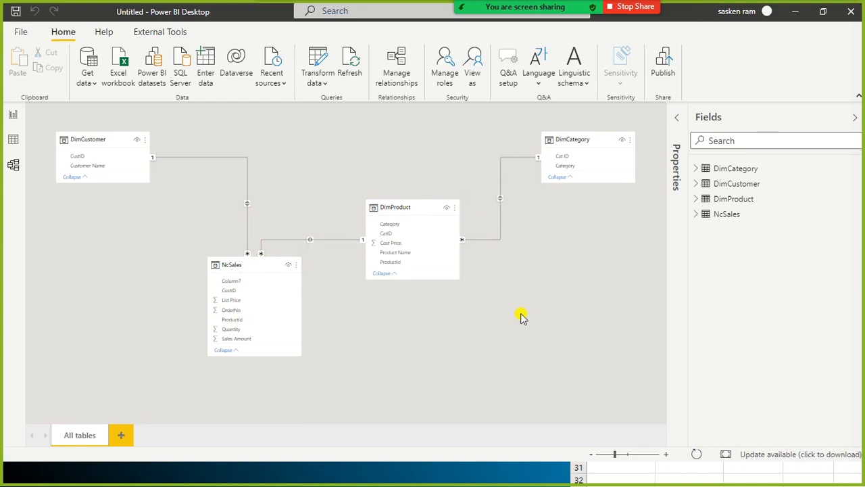
Switch to the Notepad notes and highlight the line "1. Enable CF direction both"
key("alt+Tab")
key("alt+Tab")
key("alt+Tab")
key("alt+Tab")
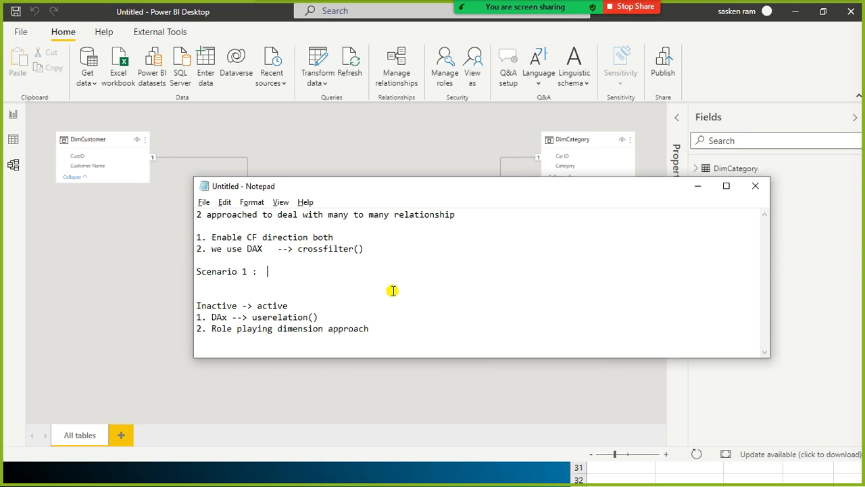
key("Up")
key("Up")
key("Up")
key("shift+End")
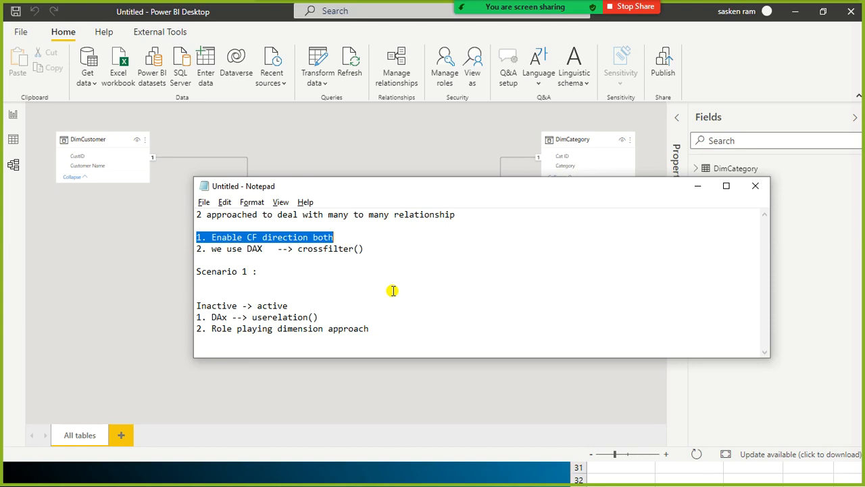
key("ctrl+z")
Check the Power BI relationship diagram against the crossfilter() line in the Notepad notes and return to Power BI
key("alt+Tab")
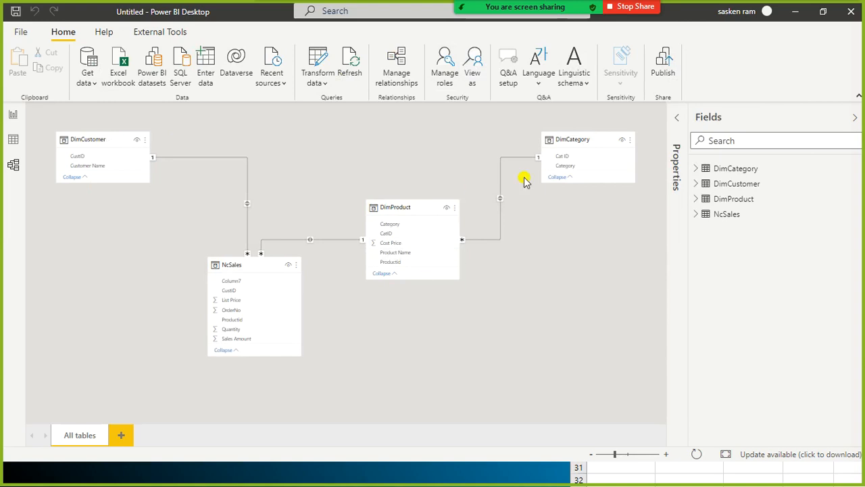
key("alt+Tab")
left_click(375, 245)
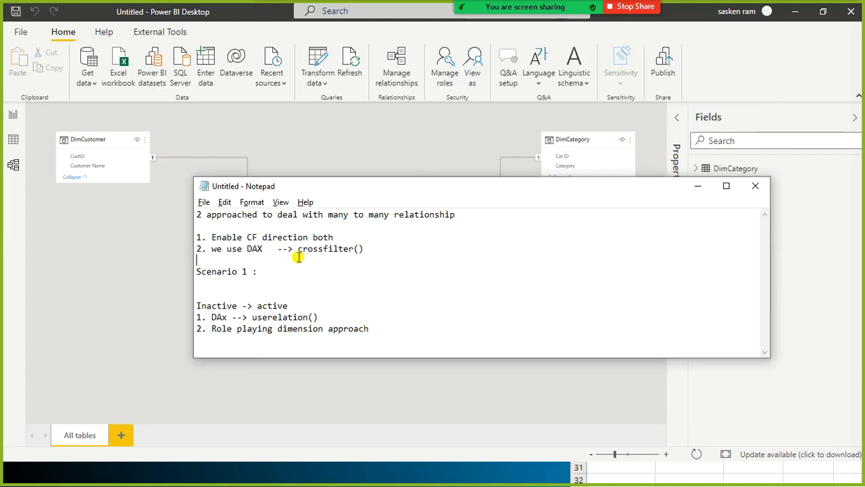
left_click(384, 239)
left_click(381, 246)
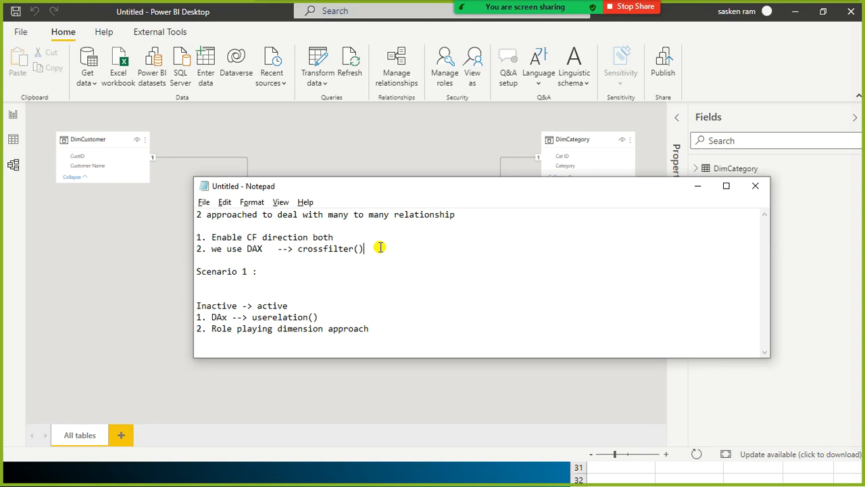
left_click(555, 69)
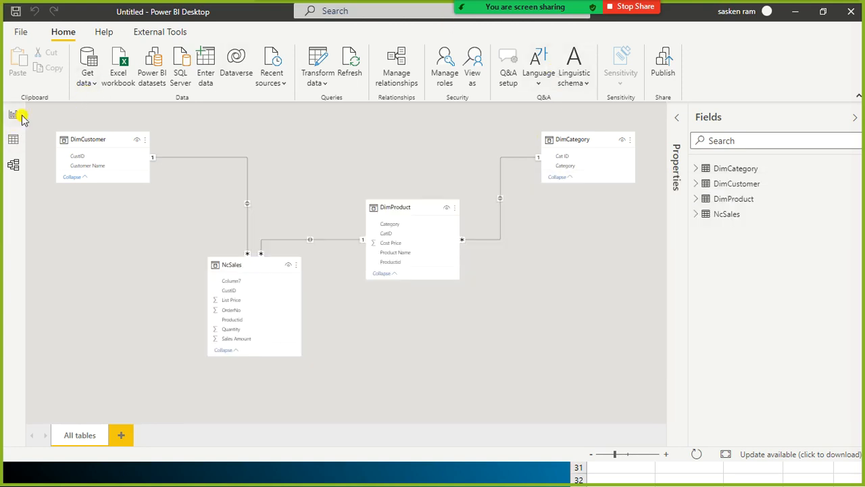
Add a new report page and place two empty slicers on opposite sides of its upper half
left_click(14, 115)
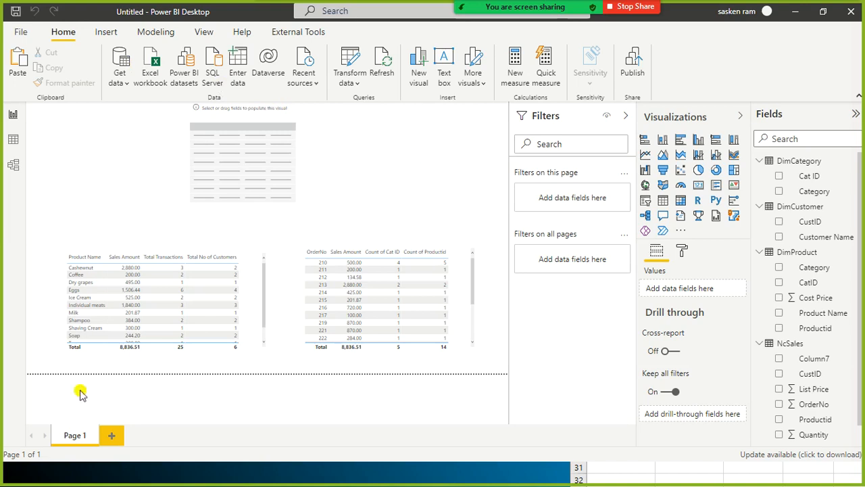
left_click(112, 437)
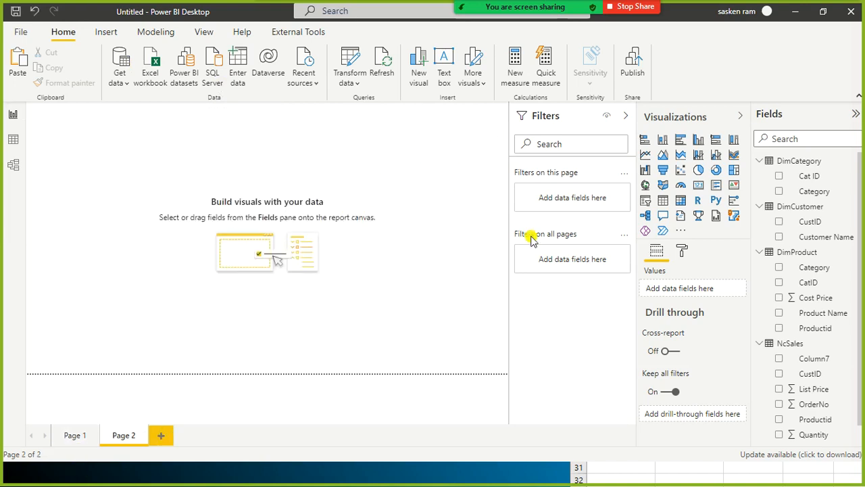
left_click(647, 201)
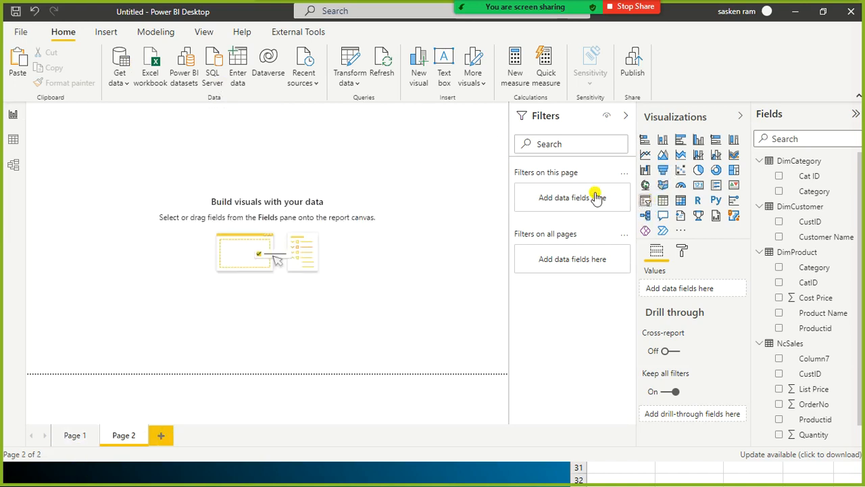
left_click(467, 224)
left_click(646, 203)
left_click_drag(106, 234, 414, 148)
left_click_drag(122, 185, 92, 157)
left_click_drag(411, 151, 422, 181)
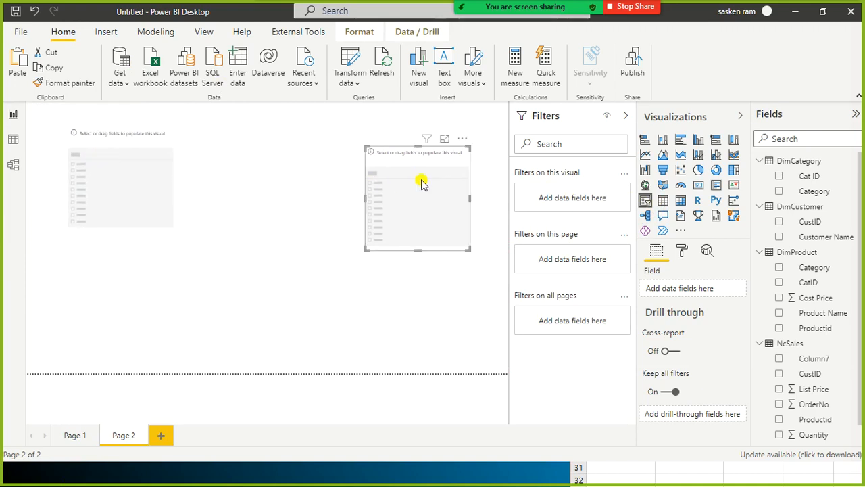
left_click(403, 297)
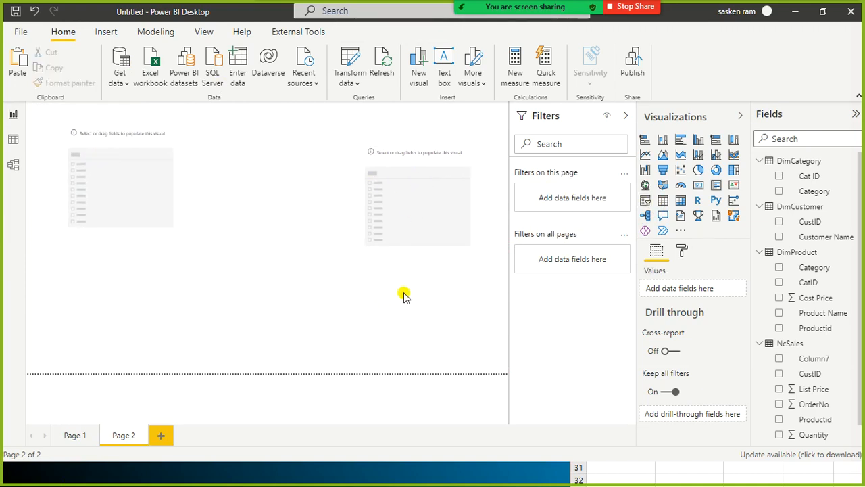
Insert a table between and below the two slicers showing Product Name from DimProduct and Sales Amount from NcSales
left_click(663, 200)
left_click_drag(128, 260, 273, 269)
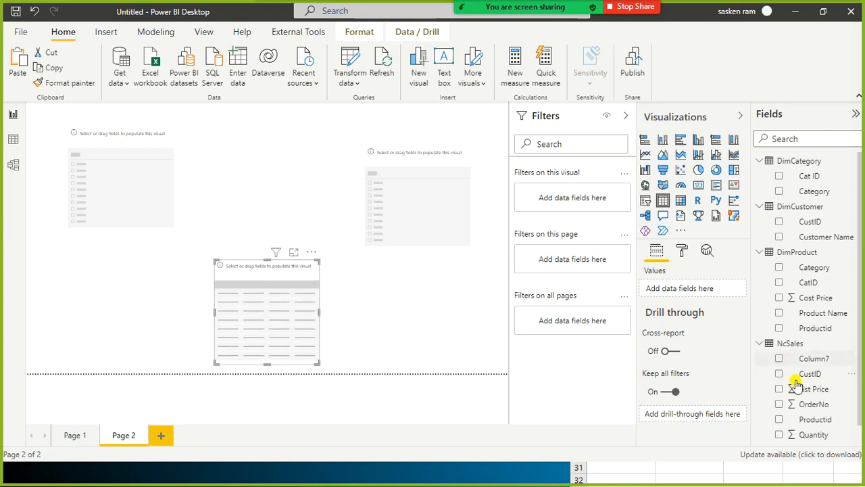
scroll(791, 385, "down", 1)
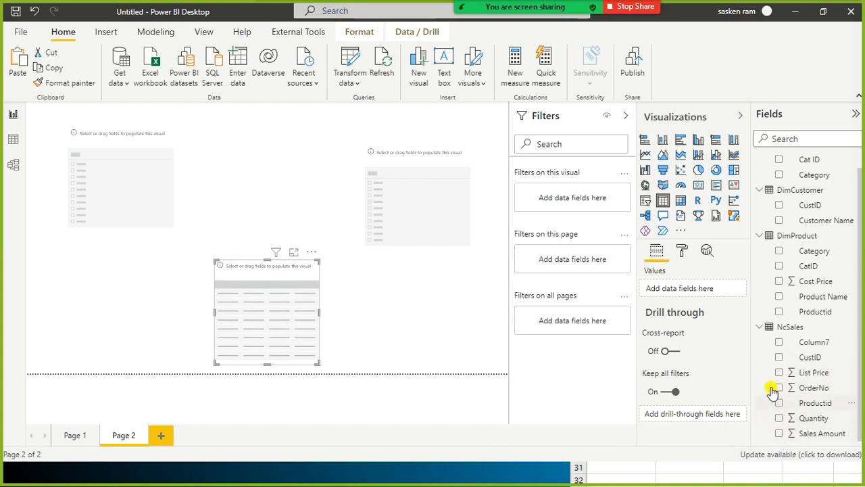
left_click(780, 299)
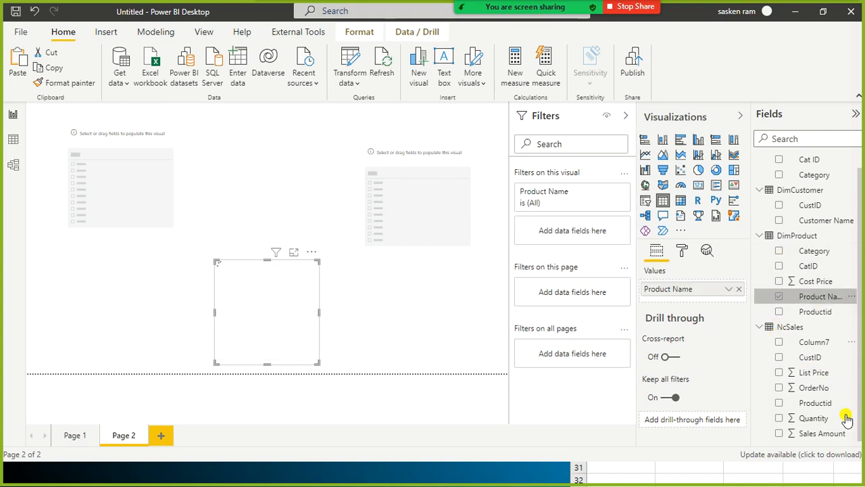
left_click(780, 434)
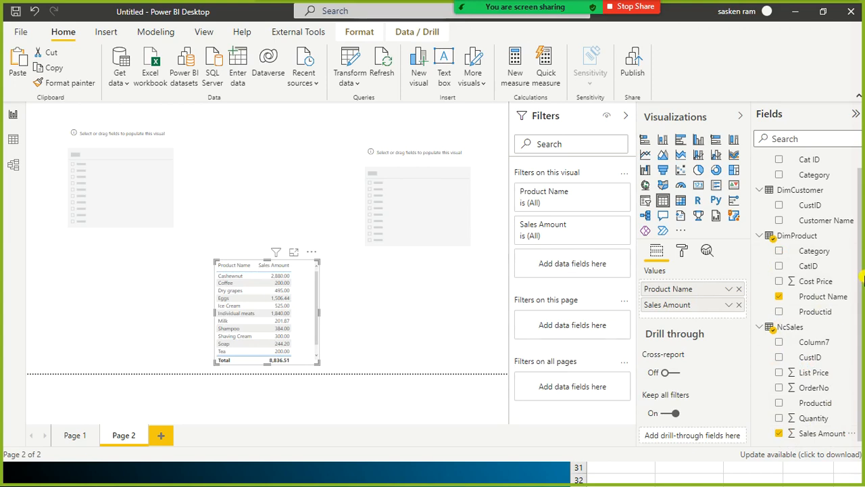
Assign Customer Name from DimCustomer to the left slicer and Product Name from DimProduct to the right slicer
left_click(77, 145)
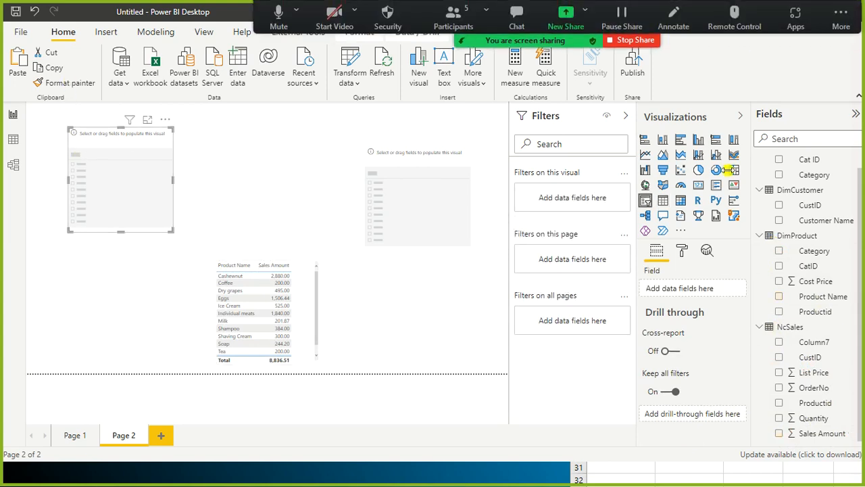
scroll(861, 224, "up", 1)
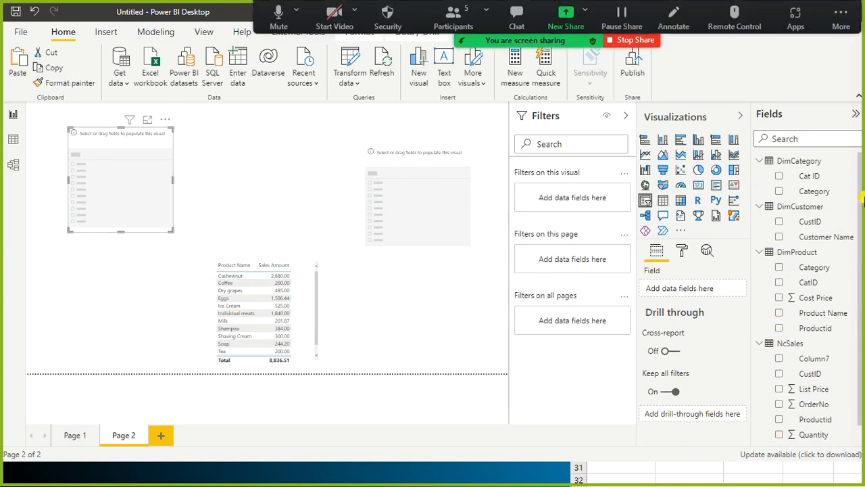
left_click(781, 241)
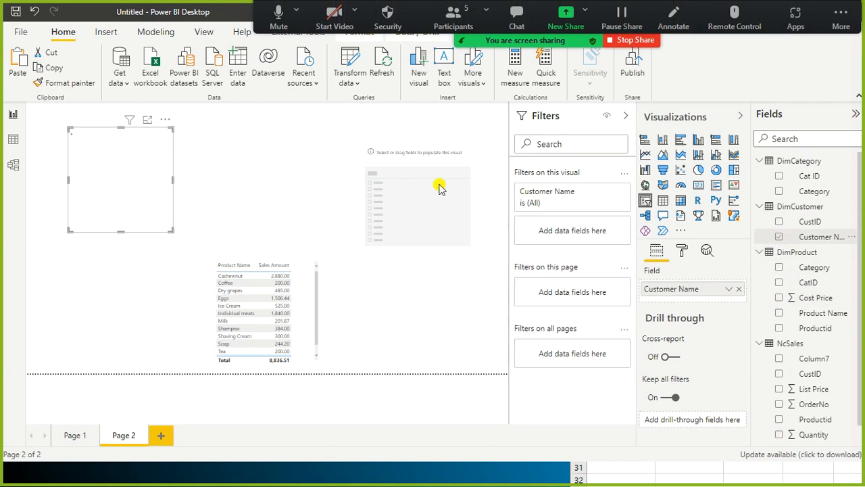
left_click(464, 219)
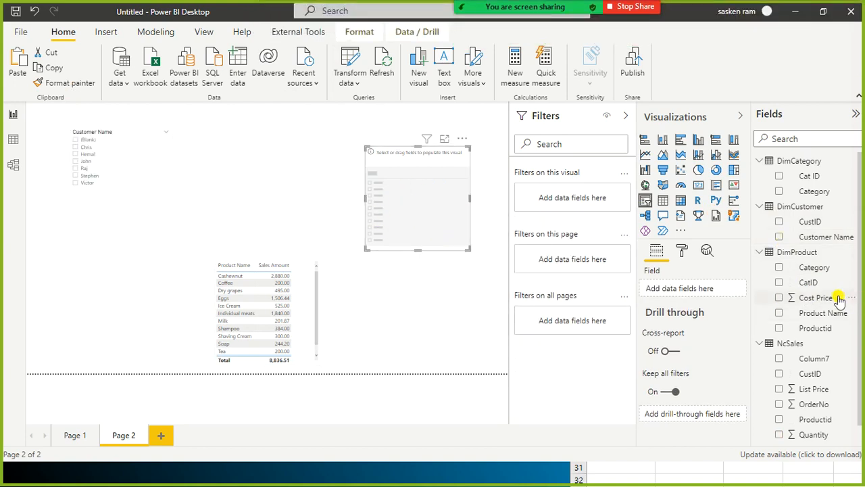
scroll(835, 297, "down", 1)
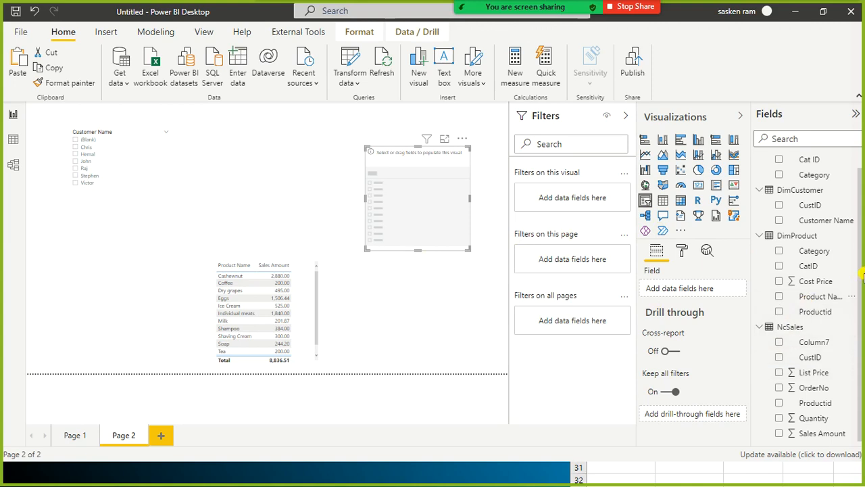
left_click(779, 298)
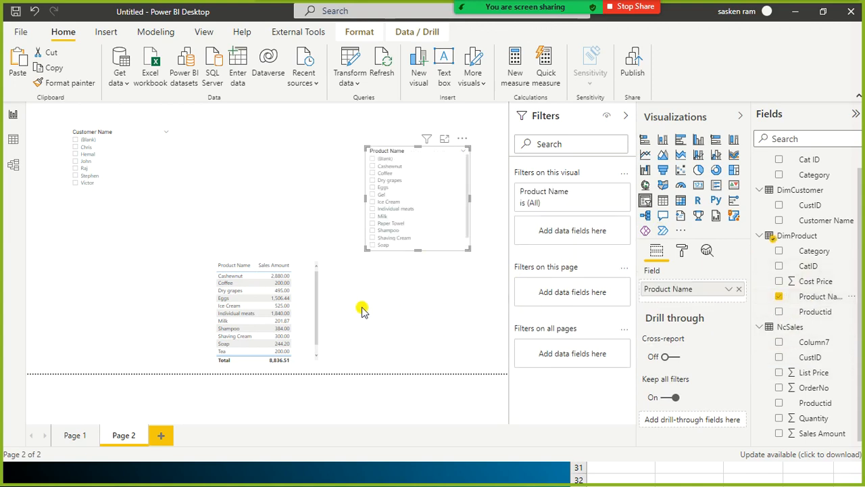
Widen the Product Name and Sales Amount table and move it toward the left side of the page
left_click(316, 308)
left_click_drag(318, 305, 457, 295)
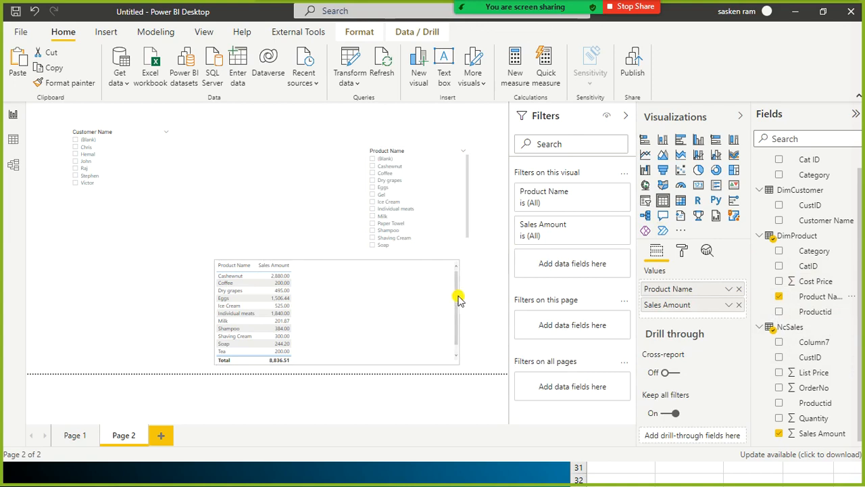
left_click_drag(381, 305, 290, 296)
left_click(225, 186)
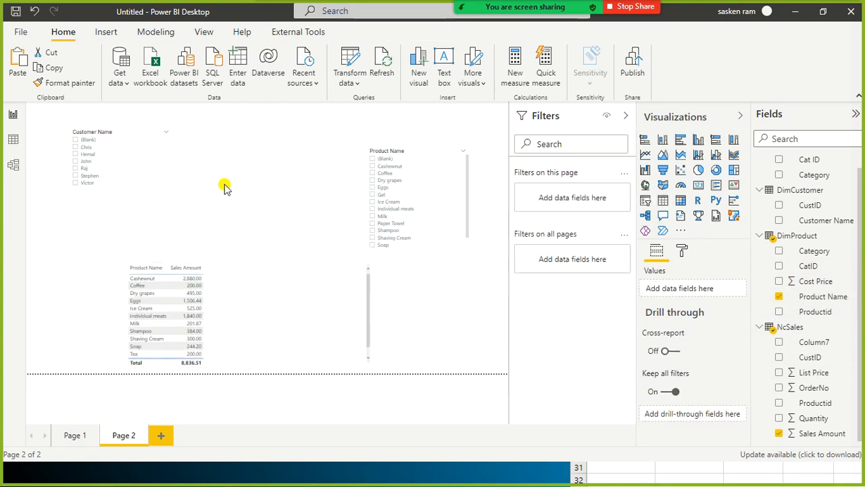
Insert and widen an empty table next to the Customer Name slicer, and place a copy of it directly to its right
left_click(663, 200)
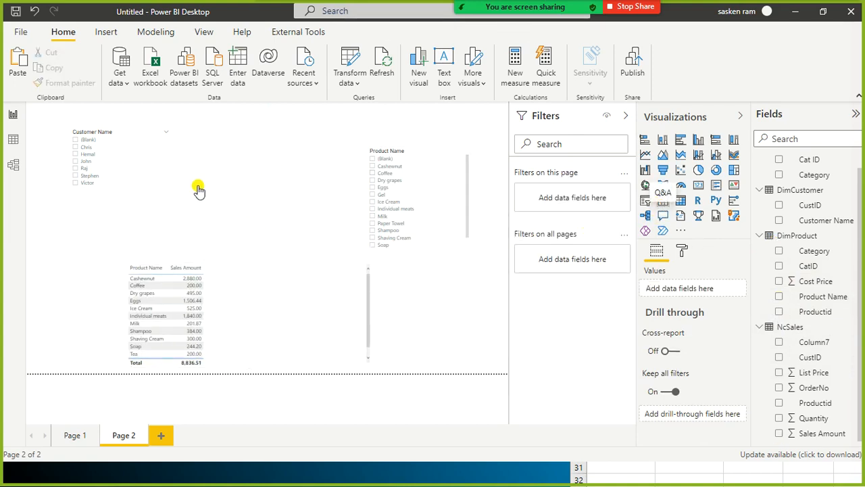
left_click_drag(86, 291, 155, 185)
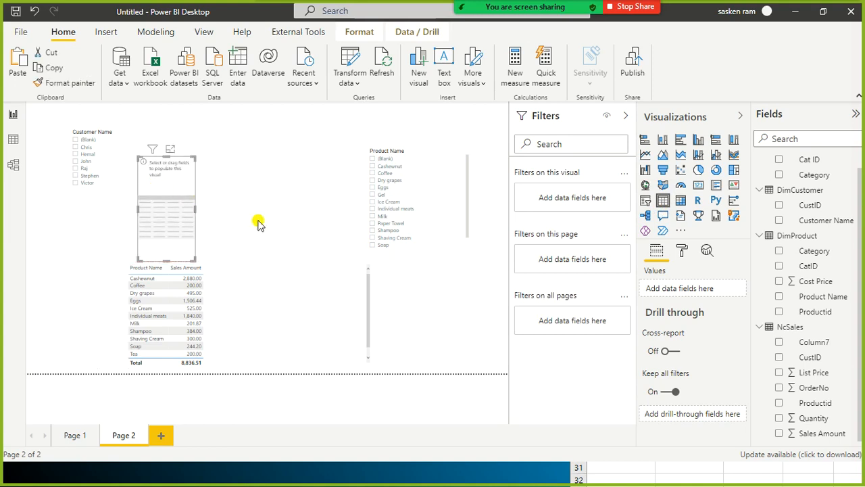
left_click_drag(195, 209, 220, 210)
left_click(220, 211)
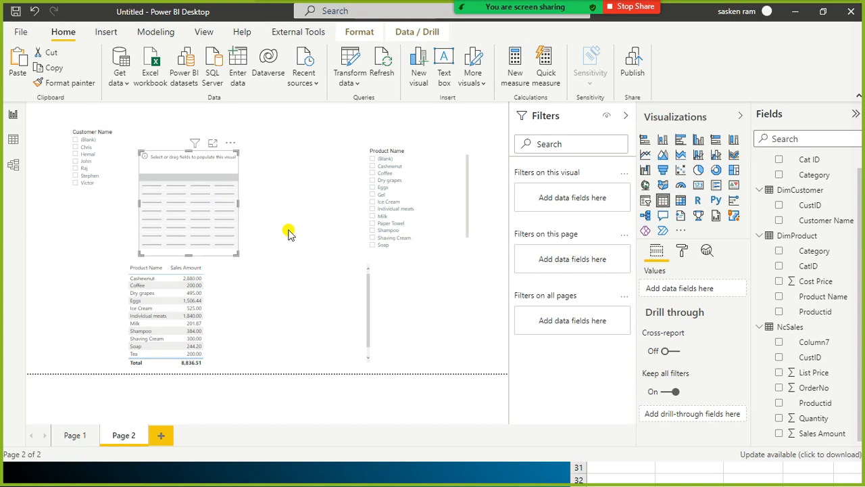
key("ctrl+v")
left_click_drag(233, 223, 338, 220)
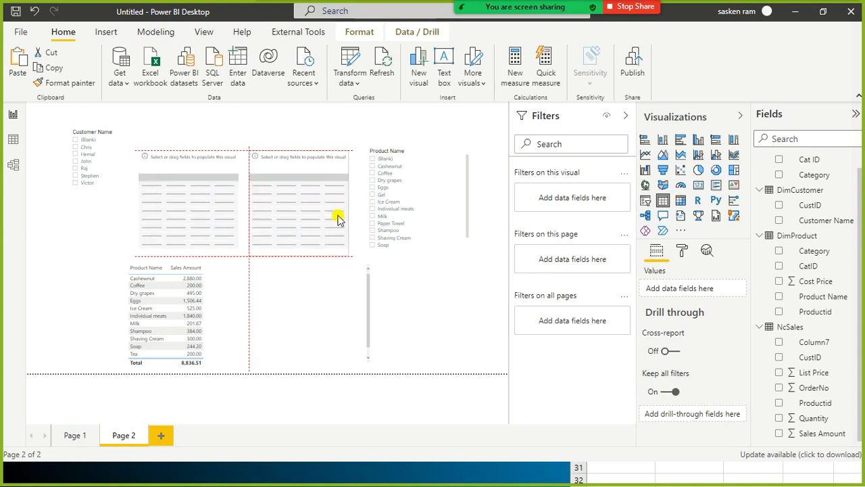
Move the Product Name slicer to the page's upper-right corner and place one empty table below each slicer
left_click_drag(450, 236, 487, 185)
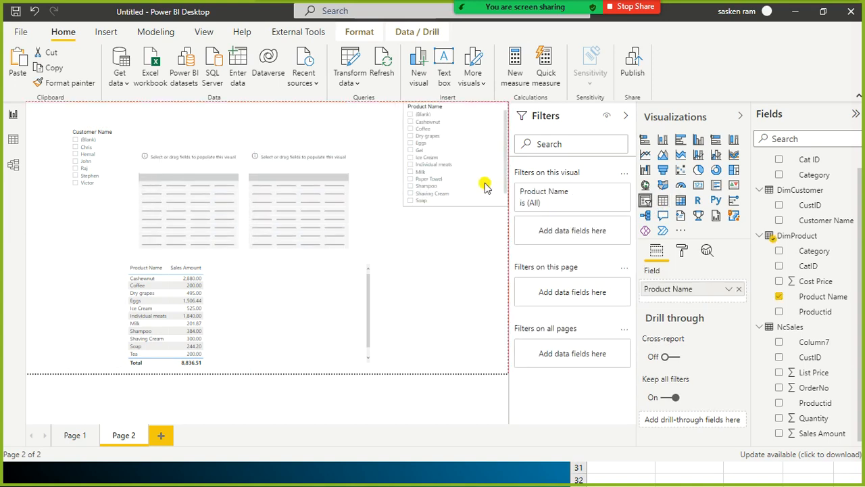
left_click_drag(164, 221, 83, 239)
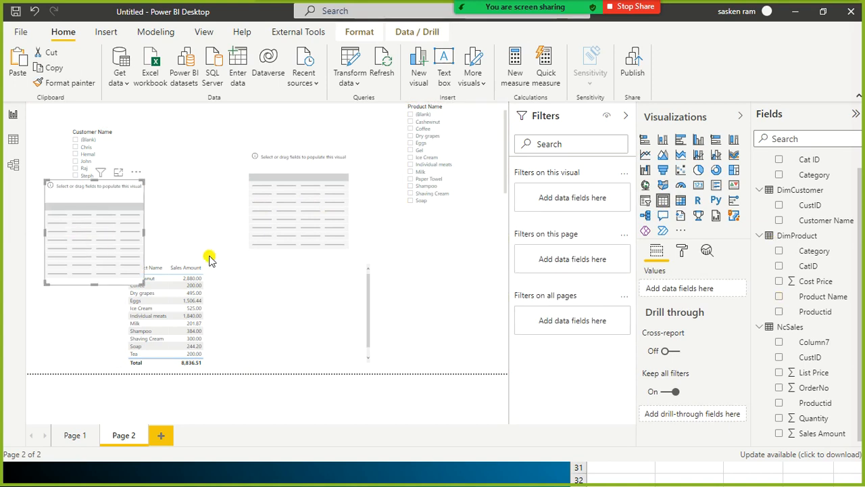
left_click_drag(328, 232, 477, 277)
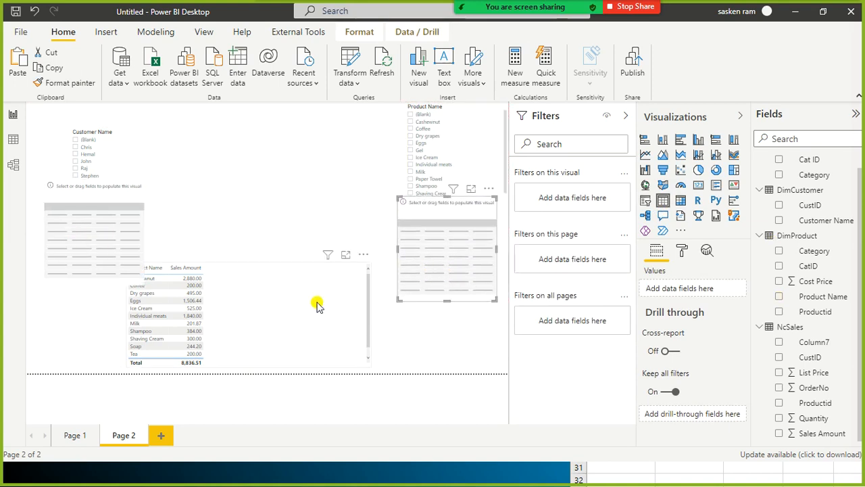
Narrow the Product Name and Sales Amount table and reposition it at the page's lower edge between the two empty tables
left_click(364, 311)
left_click_drag(371, 309, 315, 322)
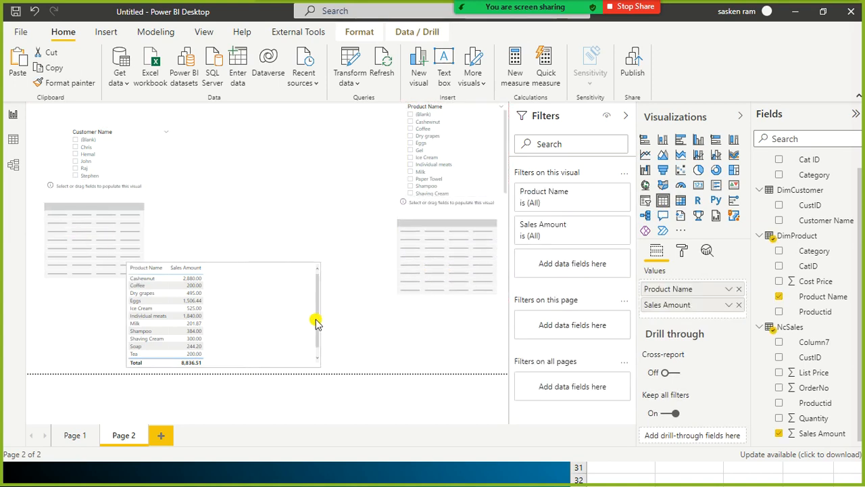
left_click_drag(238, 317, 306, 323)
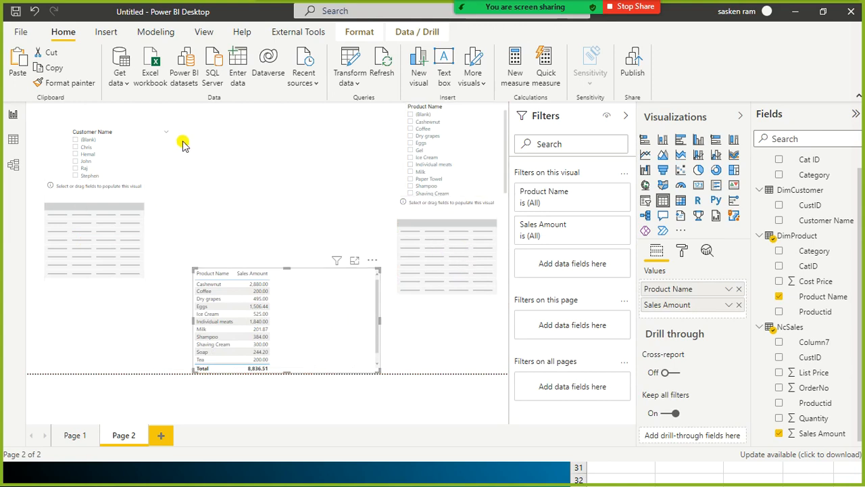
Move the Customer Name slicer up to the page's top edge and lower the empty table beneath each slicer
left_click(152, 150)
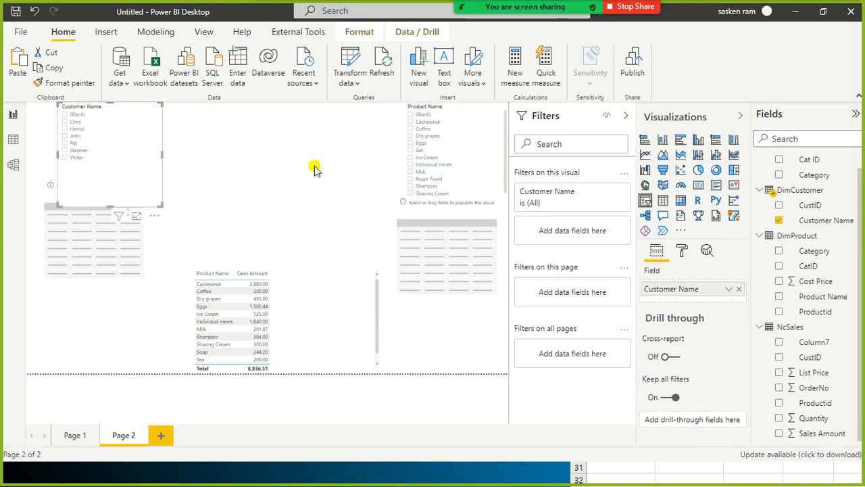
left_click(285, 227)
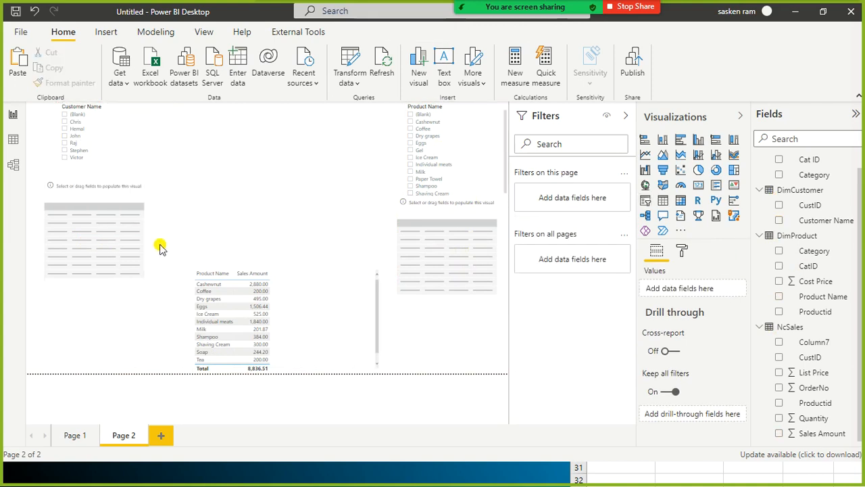
left_click_drag(107, 237, 103, 247)
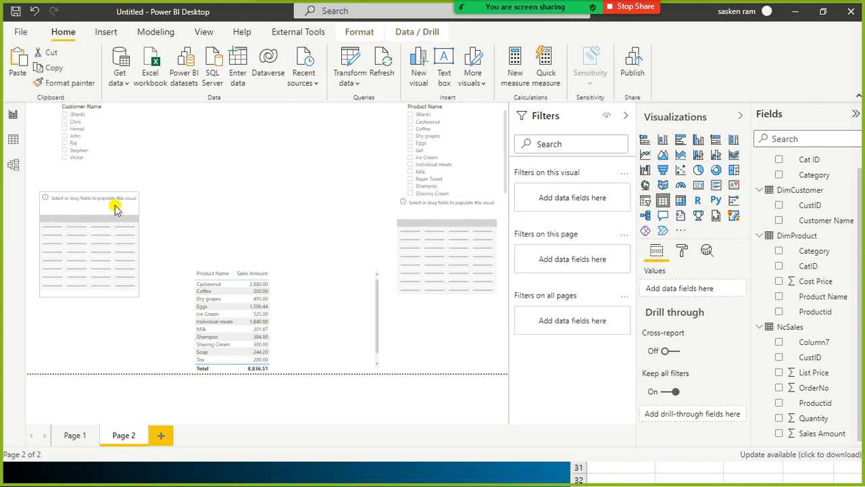
left_click_drag(455, 228, 429, 246)
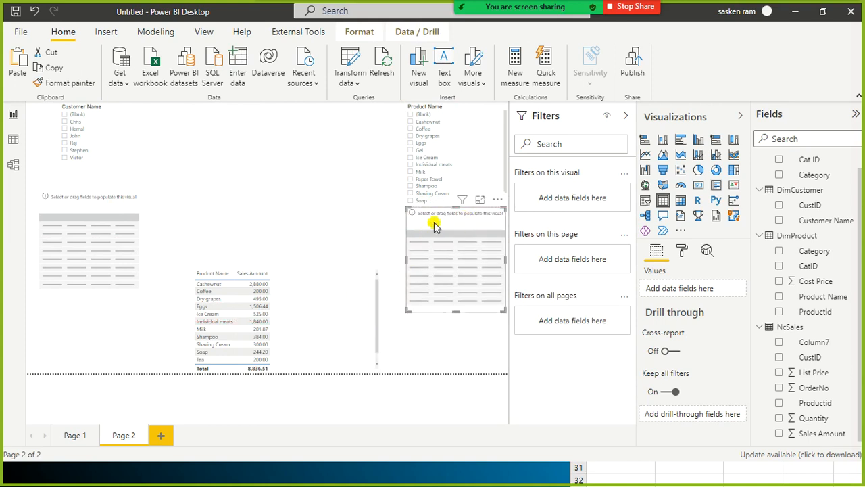
left_click_drag(434, 224, 429, 248)
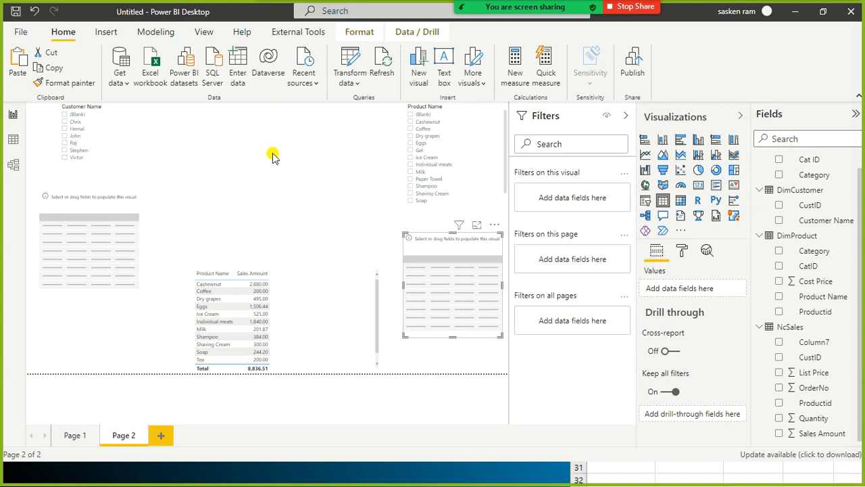
Filter the page by the first named customer in the Customer Name slicer and check the table relationships in the model diagram
left_click(64, 122)
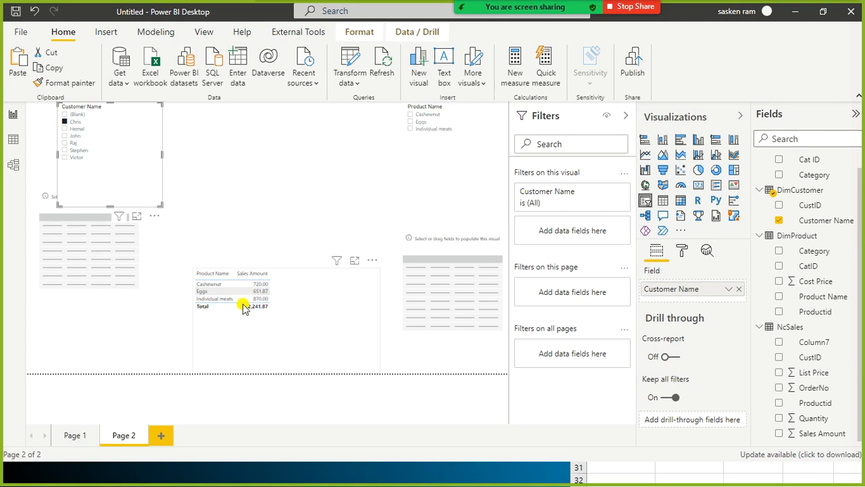
left_click(12, 168)
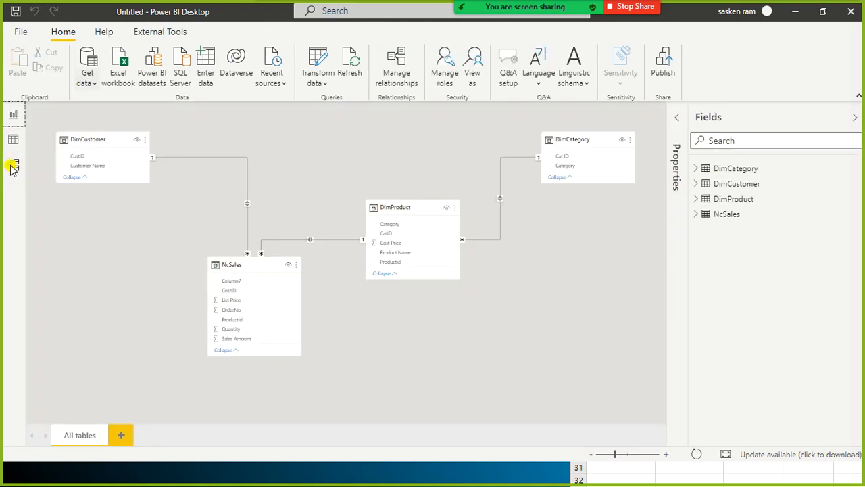
left_click(13, 115)
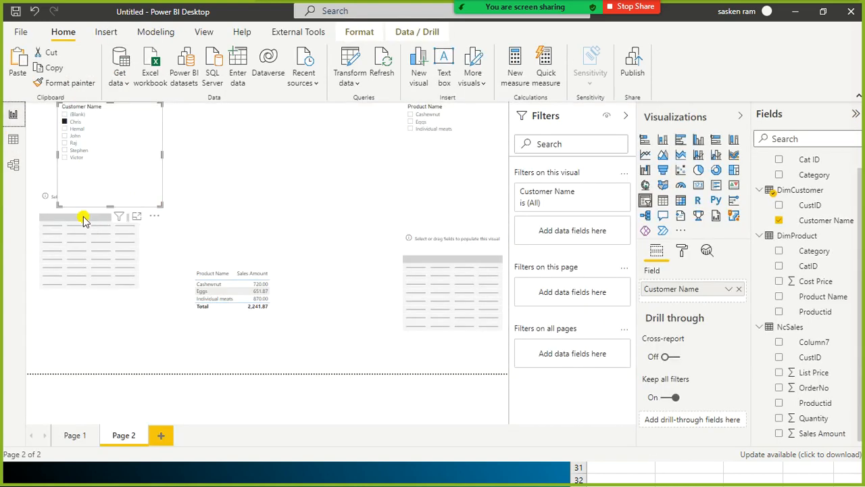
Shrink the Product Name and Sales Amount table and reposition the empty table below the Customer Name slicer
left_click(41, 247)
left_click(277, 207)
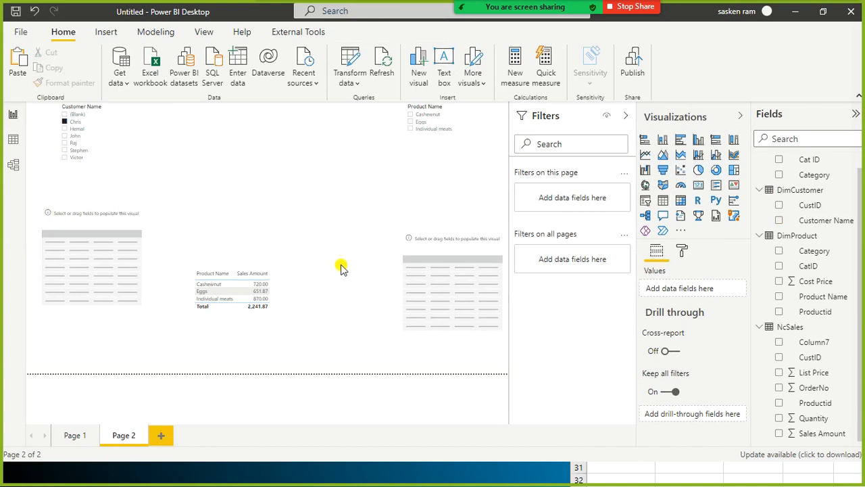
left_click(378, 372)
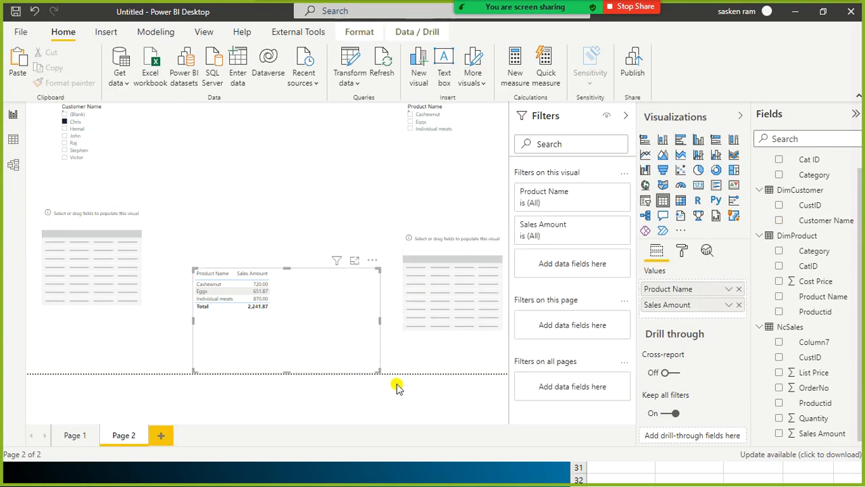
left_click_drag(375, 371, 296, 336)
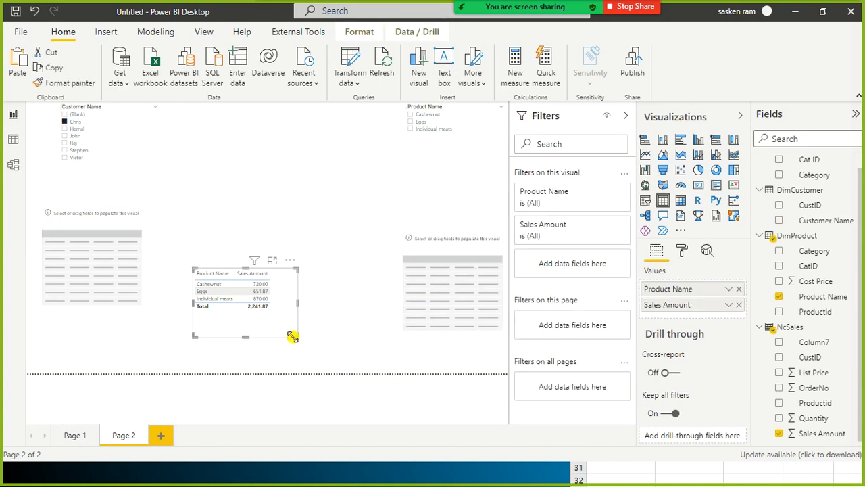
mouse_move(133, 228)
left_mouse_down()
mouse_move(125, 223)
mouse_move(149, 228)
left_mouse_up()
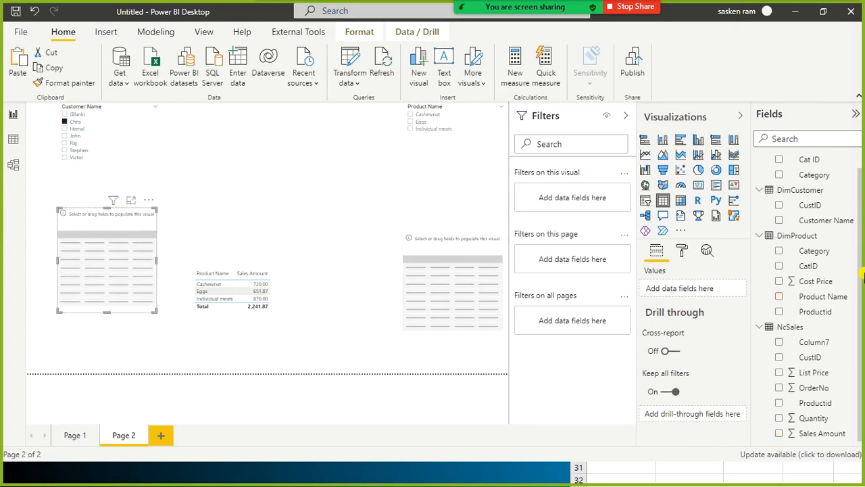
Fill the table below the Customer Name slicer with Customer Name and the other empty table with Product Name, moving the latter up
left_click(779, 221)
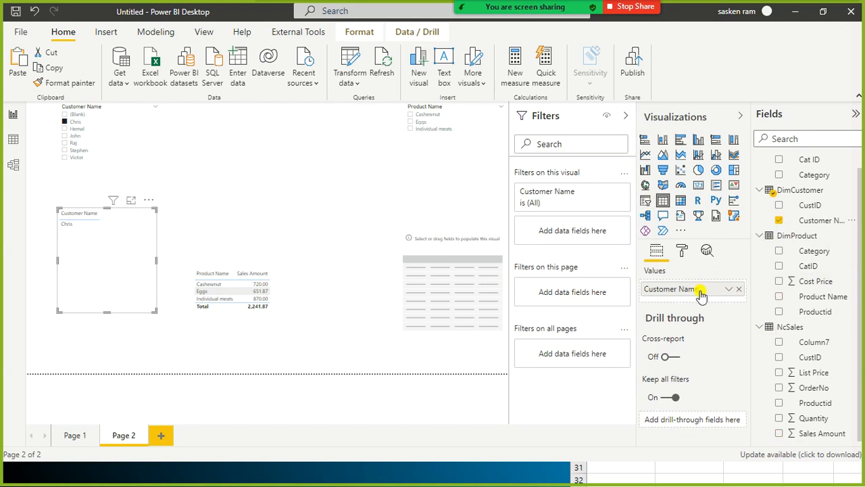
left_click(470, 256)
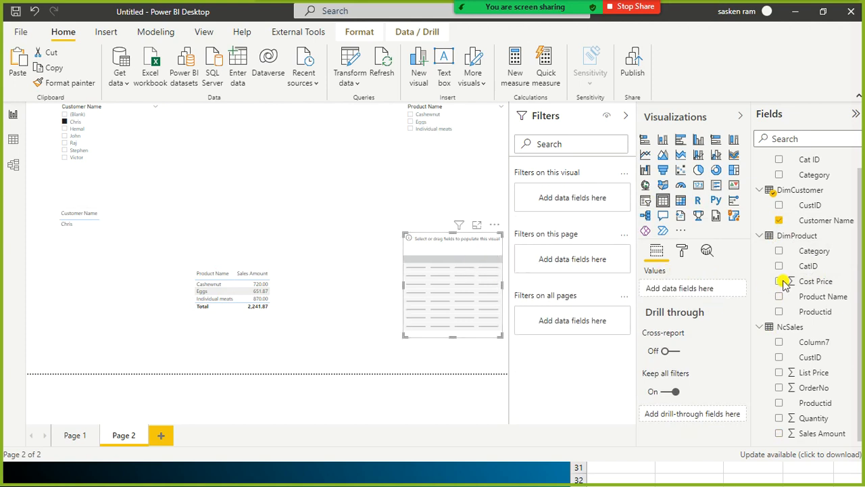
scroll(794, 248, "up", 1)
left_click_drag(782, 318, 680, 288)
left_click_drag(478, 300, 462, 266)
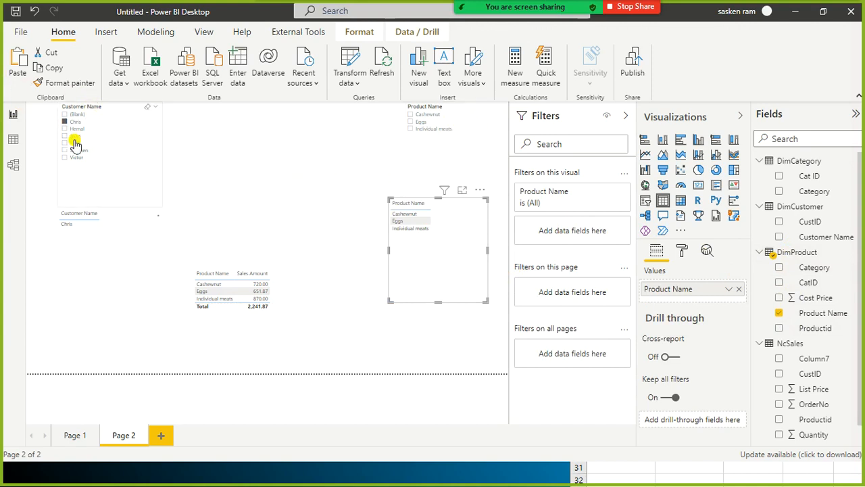
Clear and shorten the Customer Name slicer, and filter the page by Eggs in the Product Name slicer
left_click(147, 111)
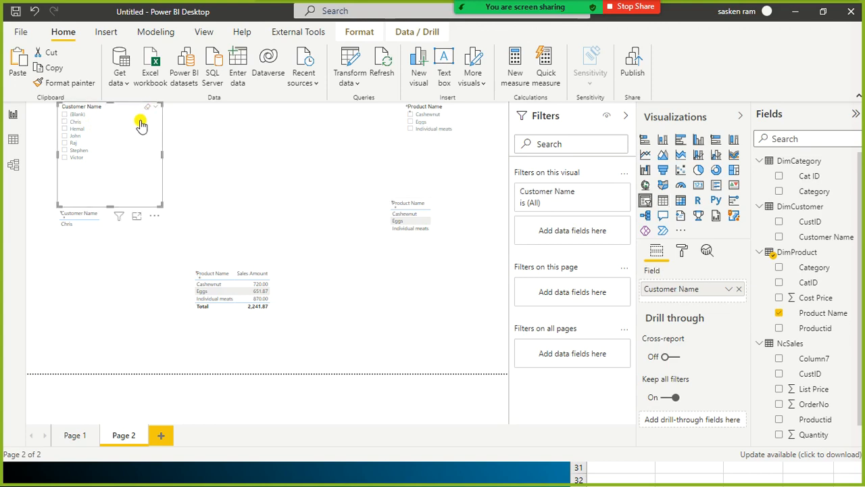
left_click_drag(108, 205, 144, 176)
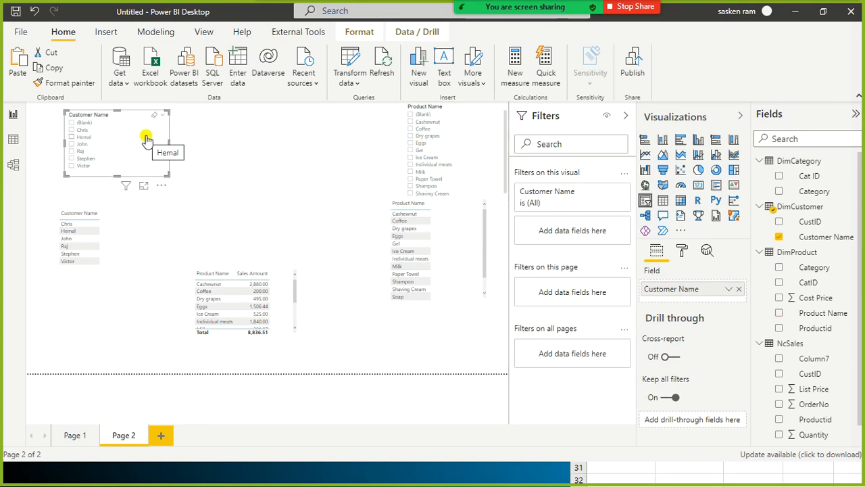
left_click(411, 143)
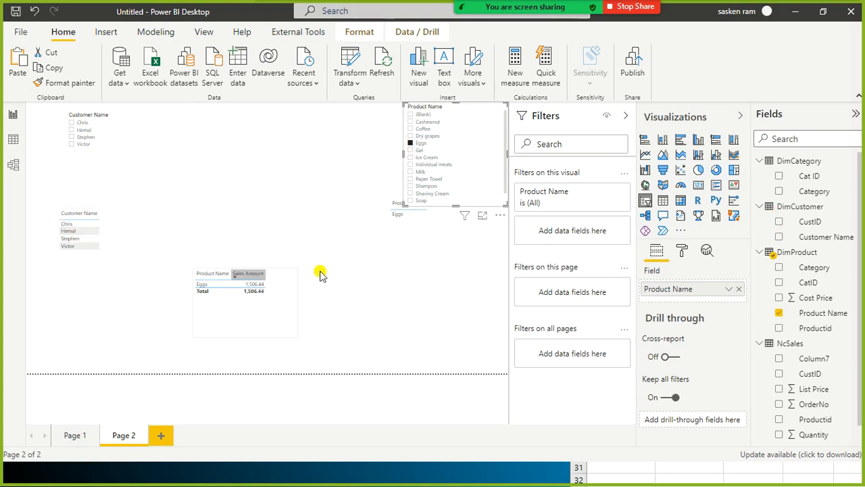
Move the Product Name table lower, and add Customer Name to the sales table, widening that table to fit
left_click(403, 272)
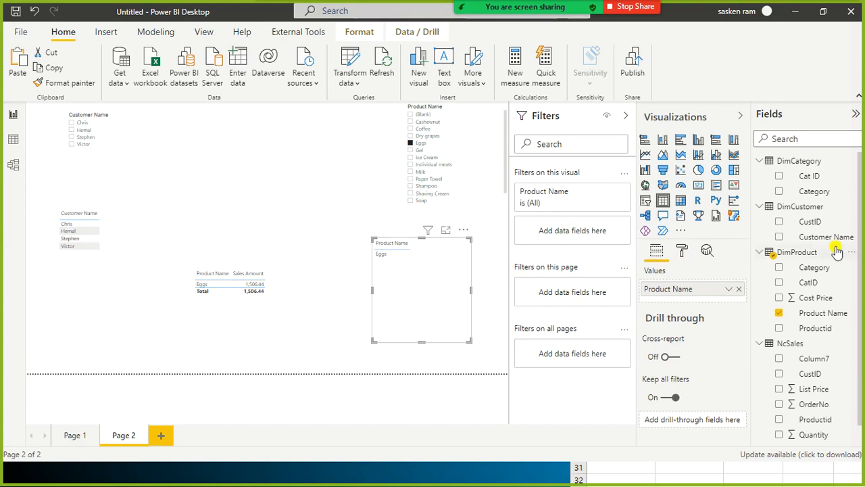
left_click(291, 315)
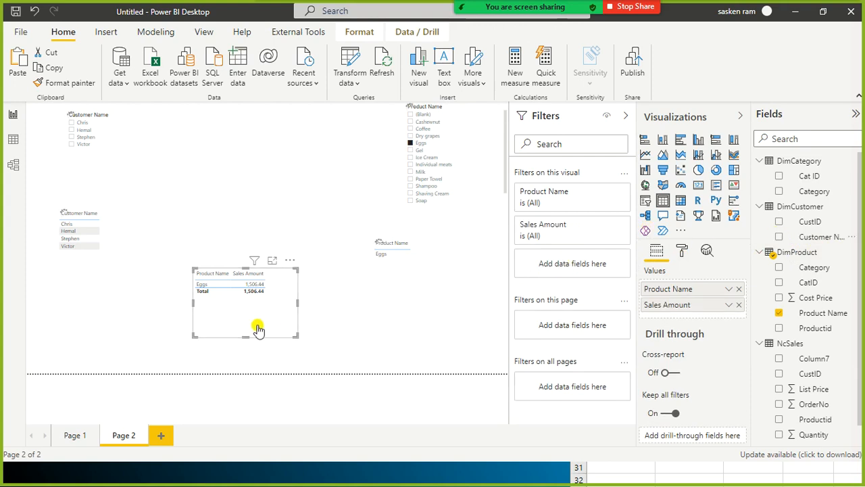
left_click_drag(257, 326, 258, 326)
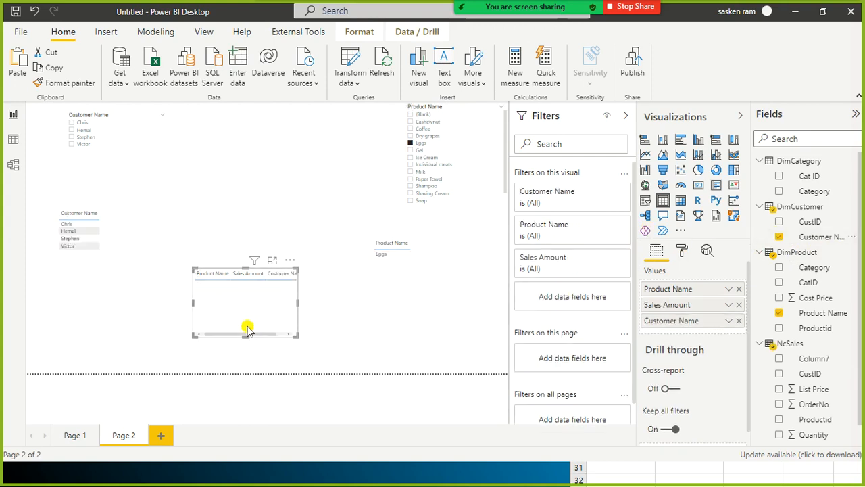
left_click_drag(296, 305, 347, 304)
left_click_drag(283, 326, 279, 331)
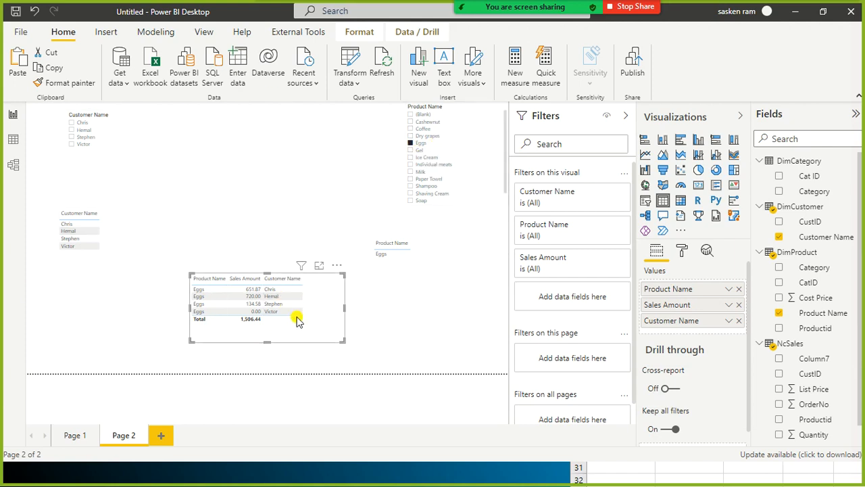
Set the cross filter direction of the NcSales to DimCustomer relationship to Single and return to the report page
left_click(13, 164)
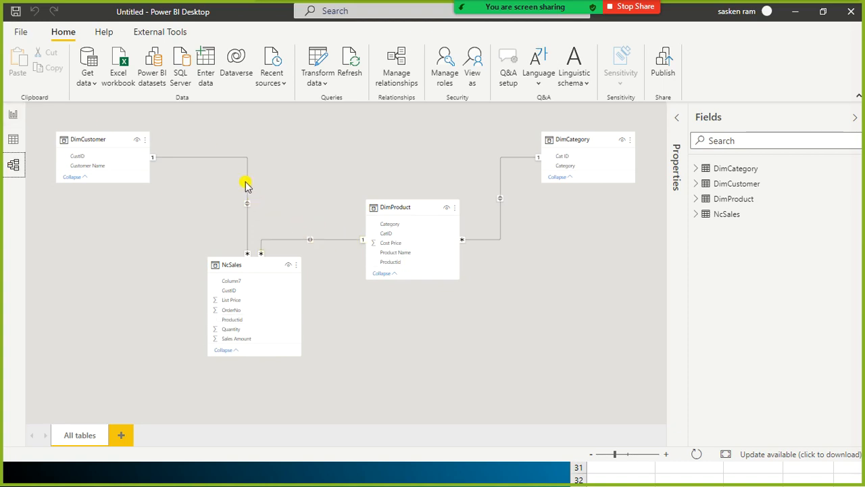
double_click(282, 167)
left_click(549, 331)
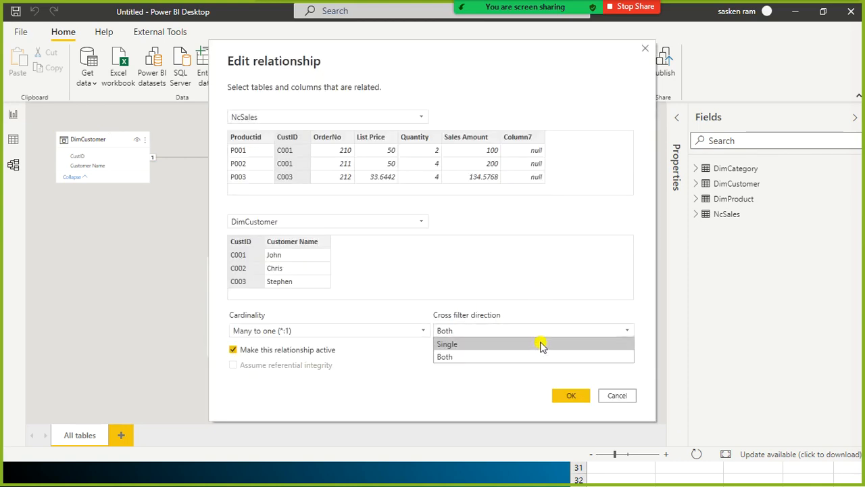
left_click(522, 346)
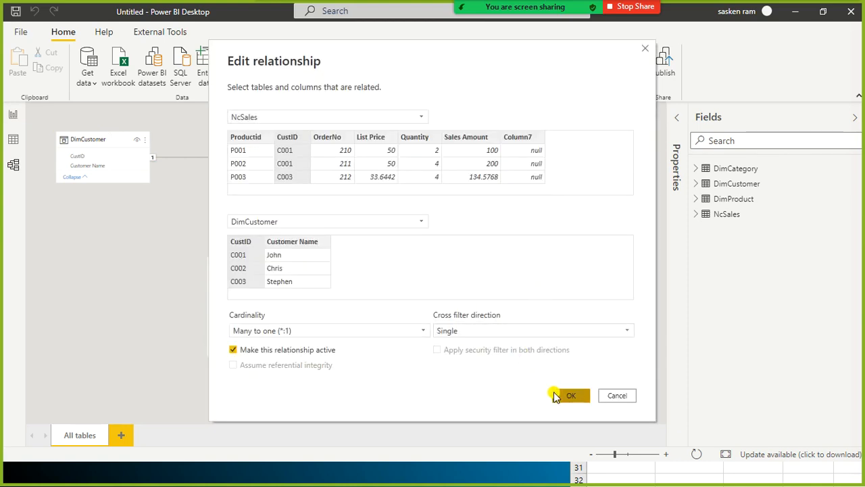
left_click(554, 396)
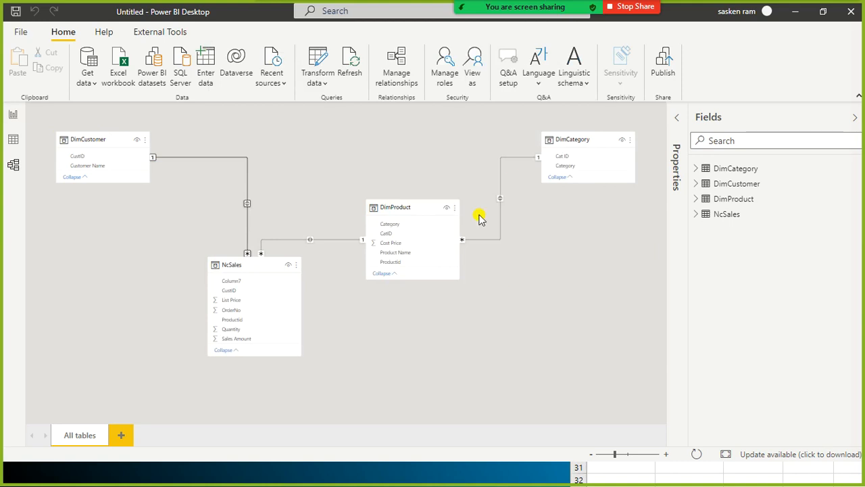
left_click_drag(565, 150, 369, 234)
left_click(10, 117)
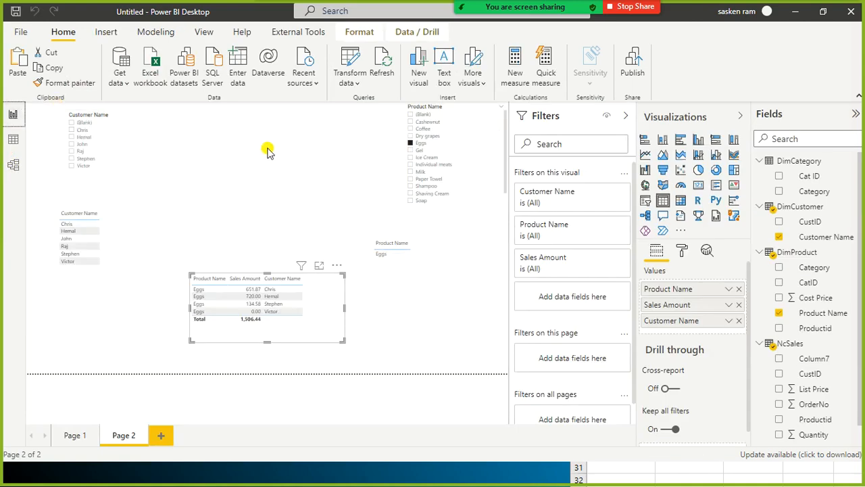
Test the filtering with the (Blank) product and the first named customer selected, and move the Product Name slicer slightly down
left_click(481, 117)
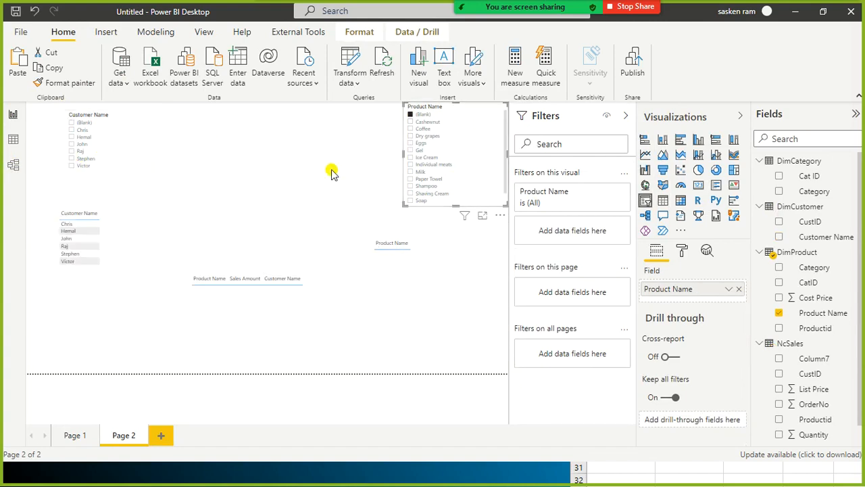
left_click(72, 130)
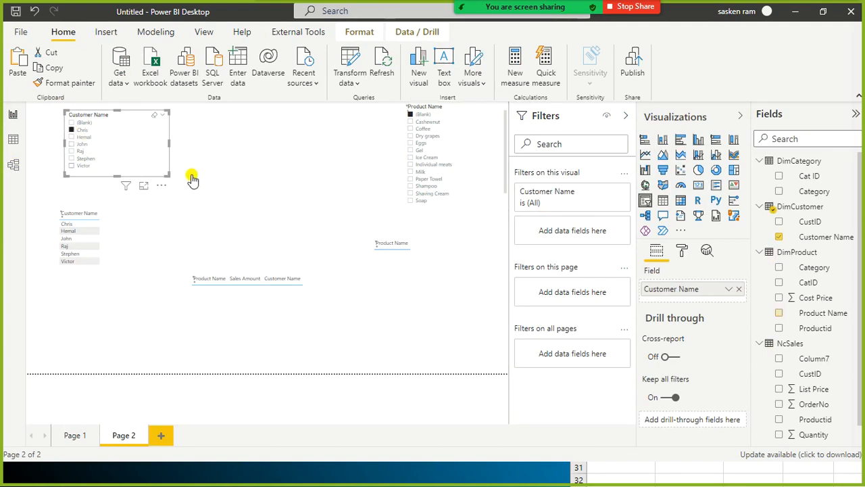
left_click(444, 195)
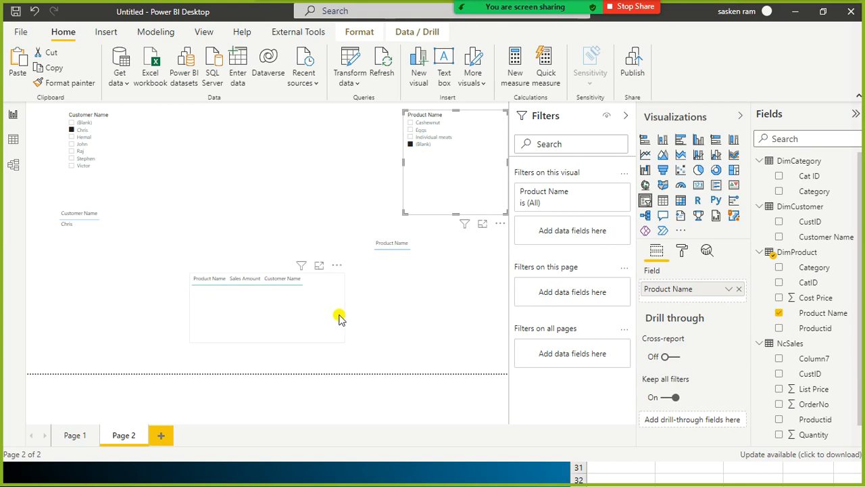
left_click(318, 319)
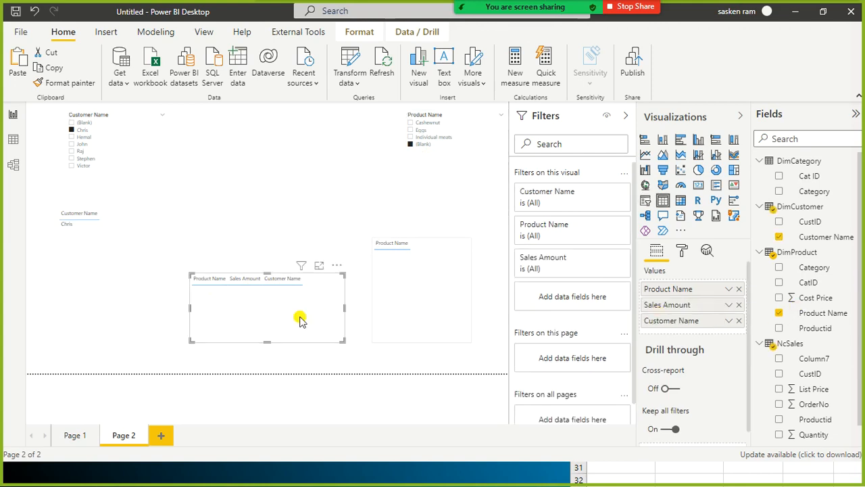
left_click(463, 159)
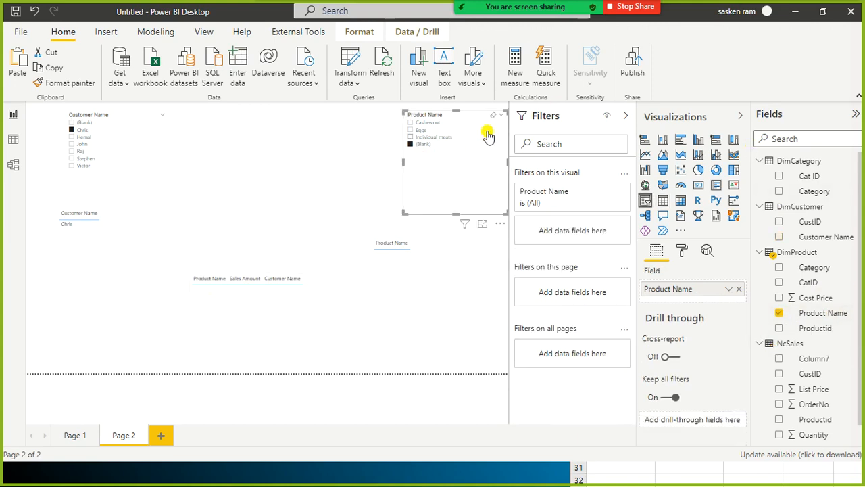
Clear the selections in both slicers and filter the page by Eggs in the Product Name slicer
left_click(157, 120)
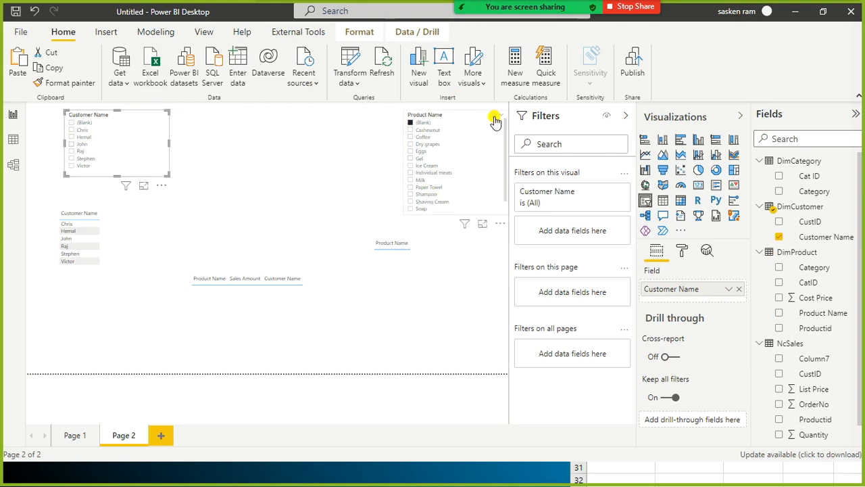
left_click(436, 169)
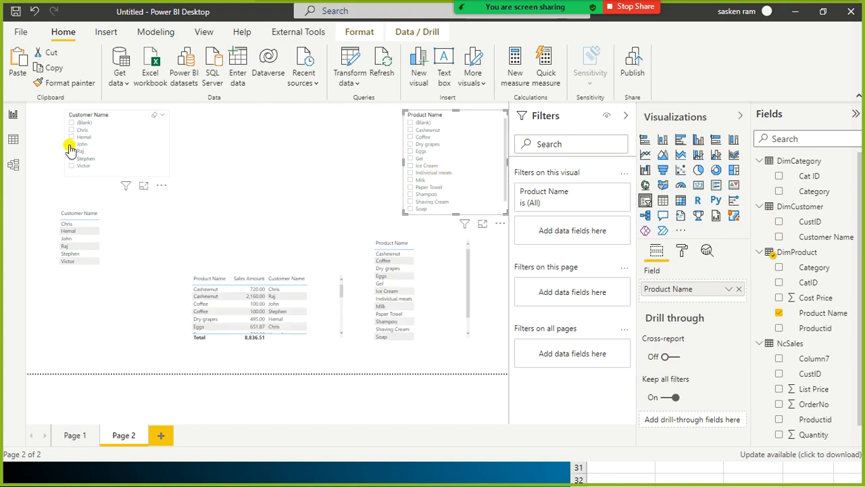
left_click(413, 152)
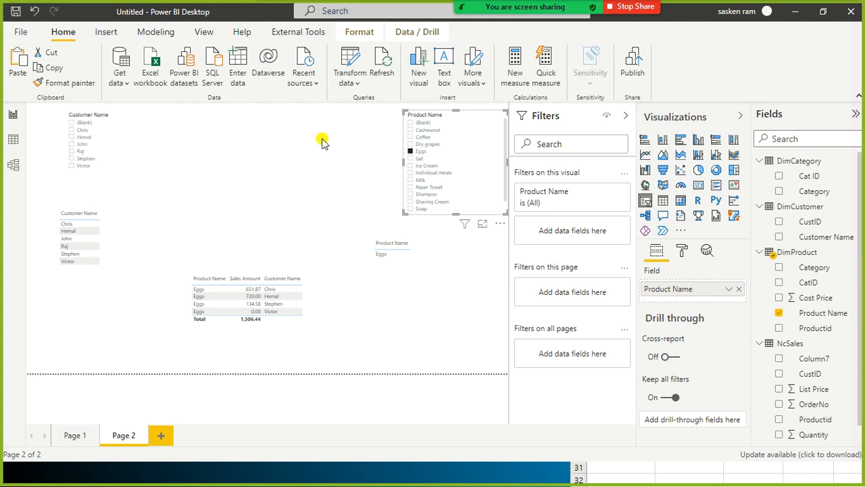
Compare the relationship directions between DimCustomer, NcSales and DimProduct in the data model with the Eggs-filtered visuals on Page 2
left_click(14, 166)
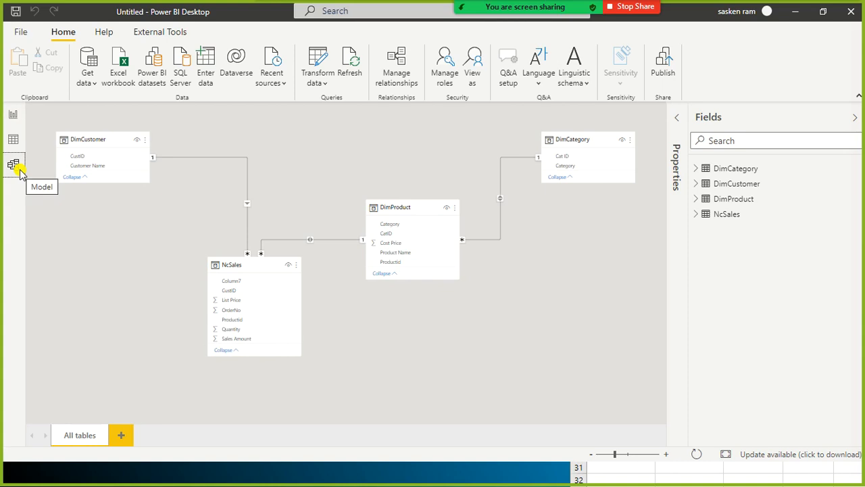
left_click(15, 115)
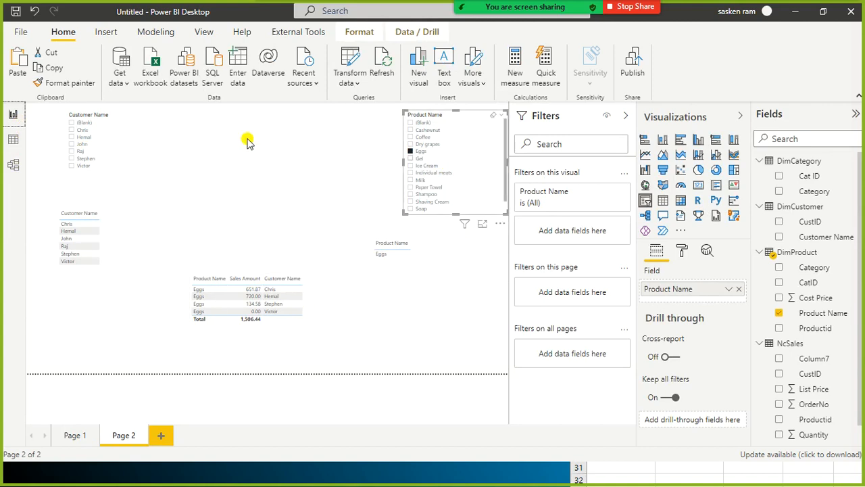
left_click(14, 167)
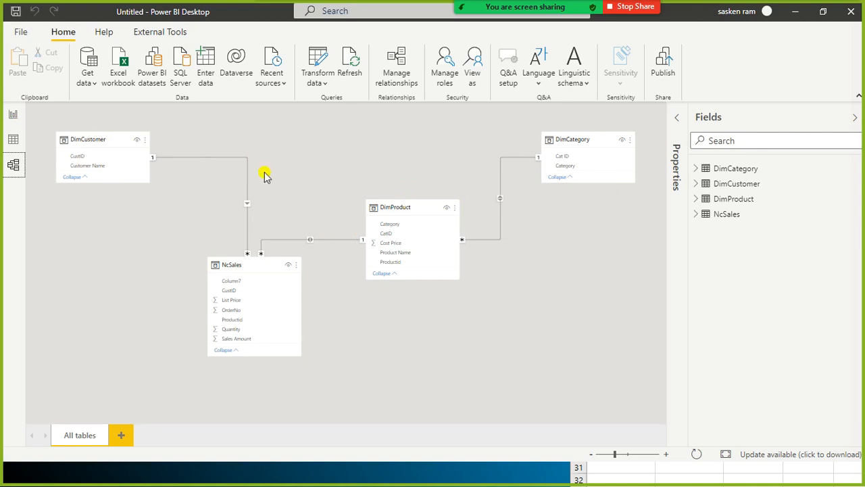
left_click(14, 114)
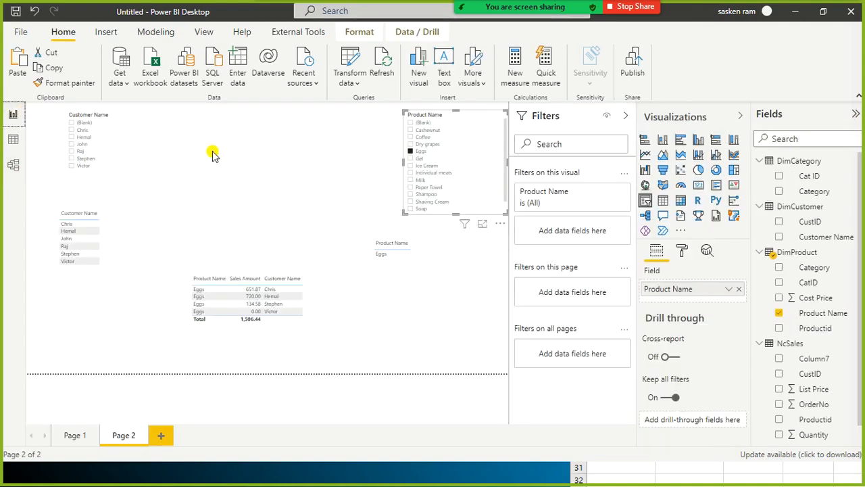
left_click(15, 167)
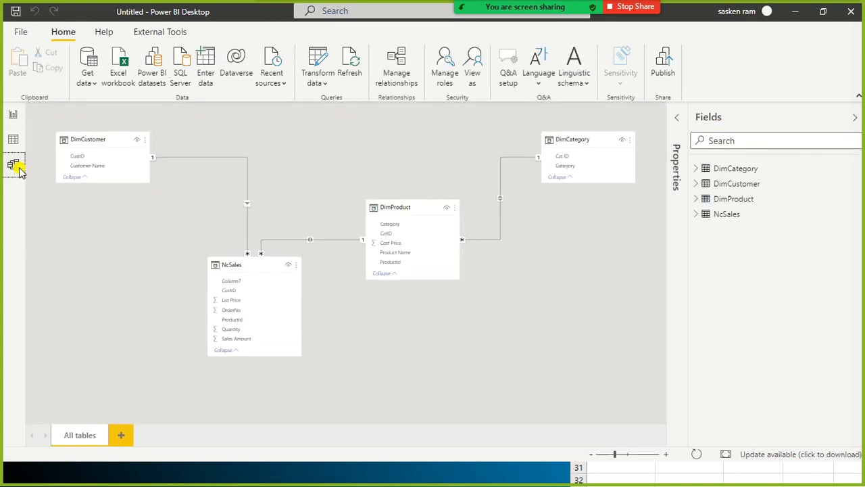
left_click(18, 118)
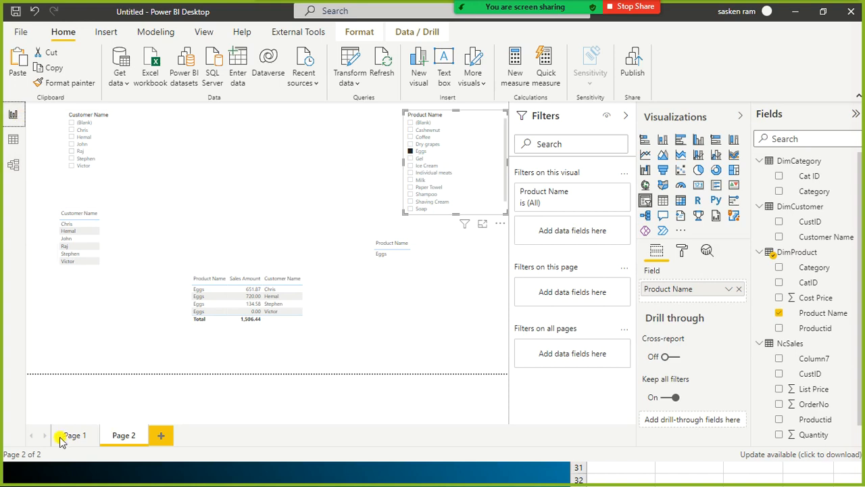
left_click(14, 165)
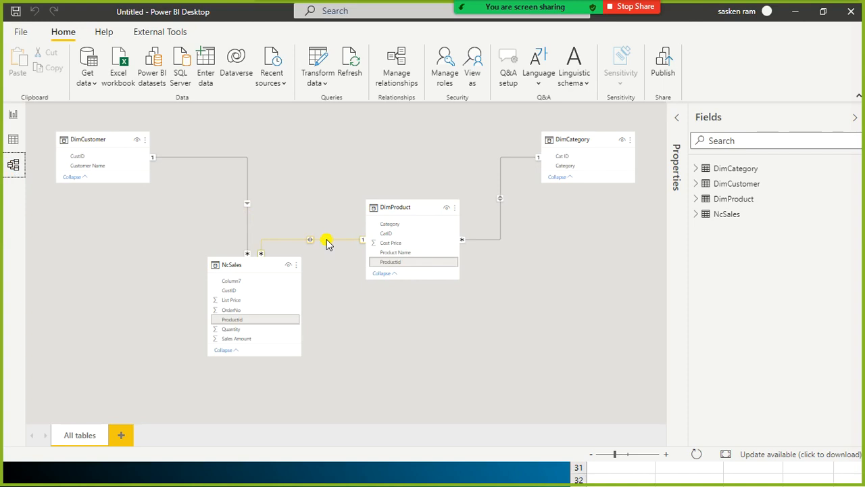
left_click(13, 115)
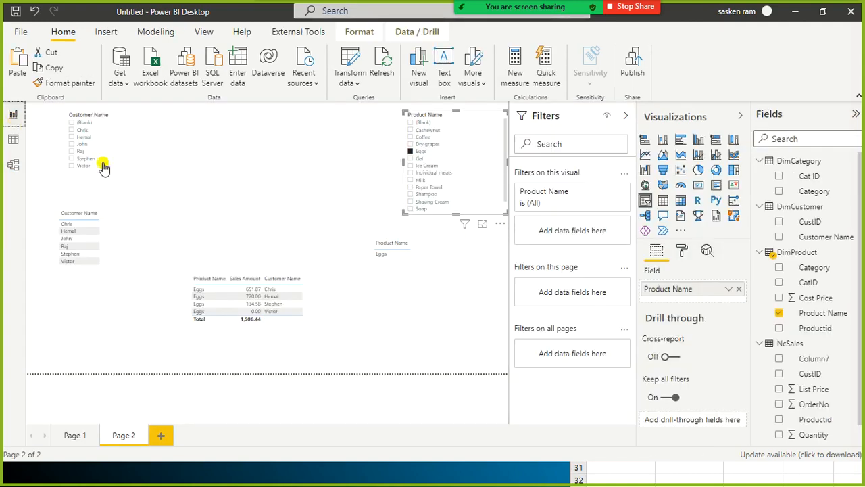
left_click(63, 436)
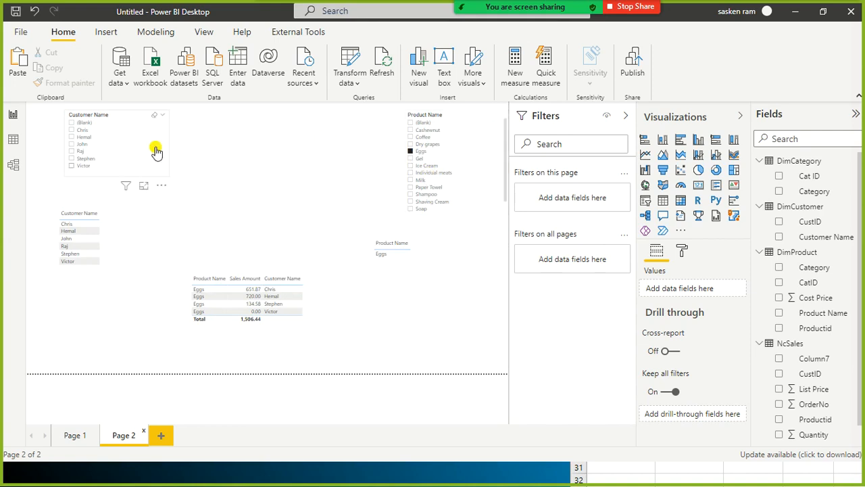
Move the Product Name slicer to the middle of the page and add a DimCategory Category slicer in the page's upper-right area
left_click_drag(336, 184, 262, 187)
left_click(410, 171)
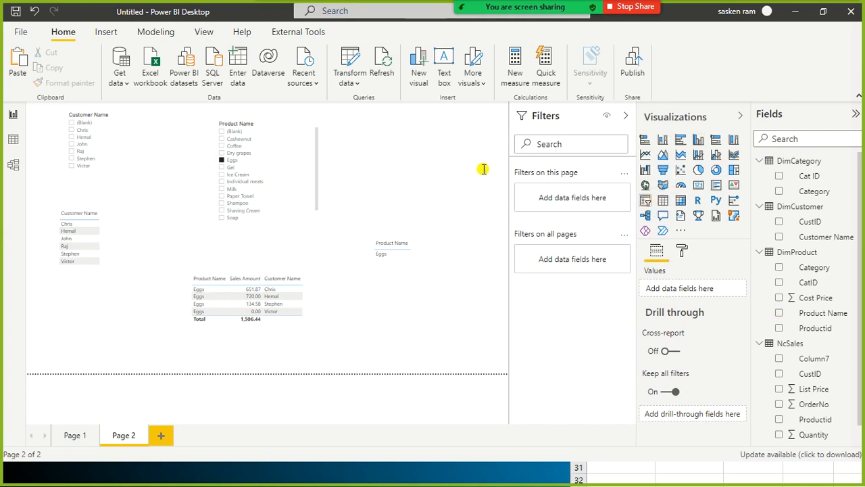
left_click_drag(129, 349, 460, 155)
left_click(778, 191)
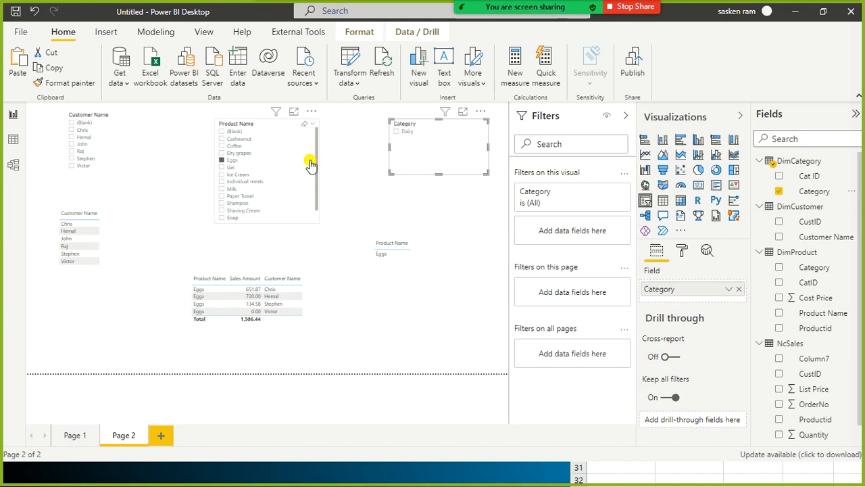
Set the cross filter direction of the NcSales to DimCustomer relationship to Both and return to the report page
left_click(12, 165)
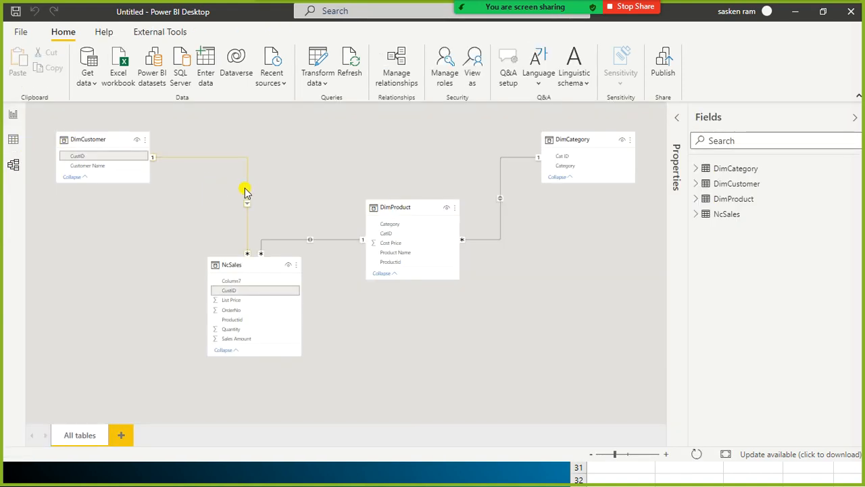
double_click(249, 183)
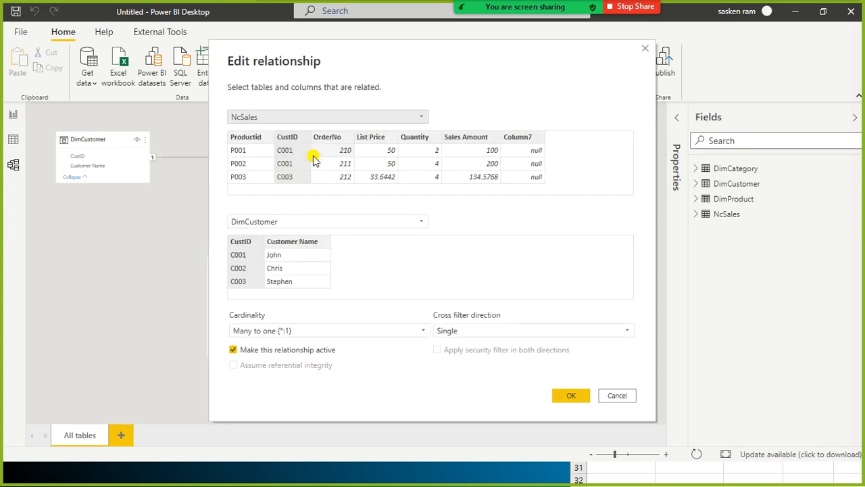
left_click(511, 331)
left_click(493, 356)
left_click(564, 396)
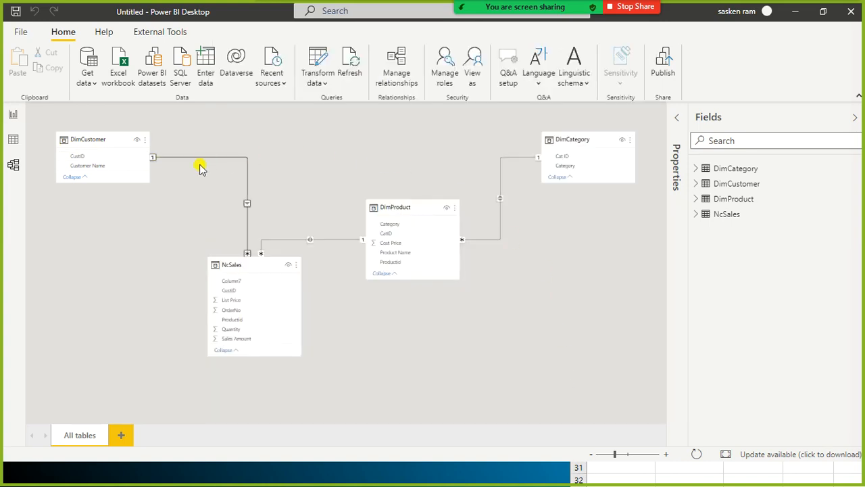
left_click(17, 119)
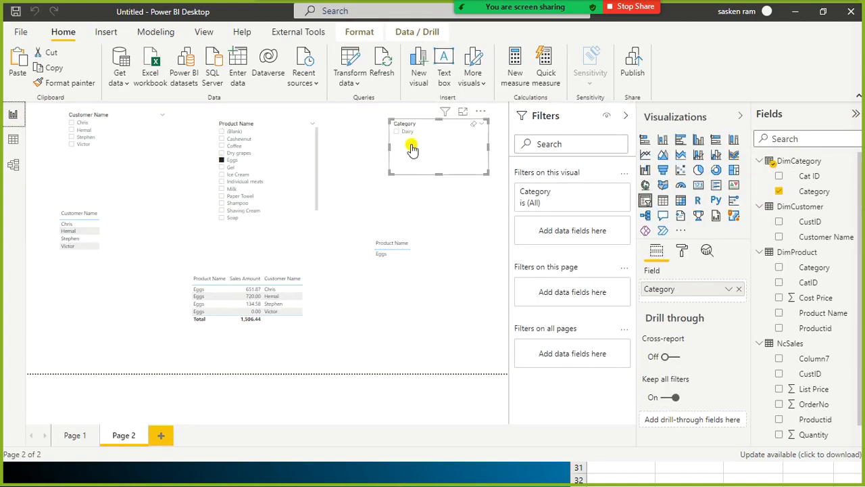
Test the combined filtering with the Dairy category, the Eggs product and the first listed customer selected
left_click(396, 131)
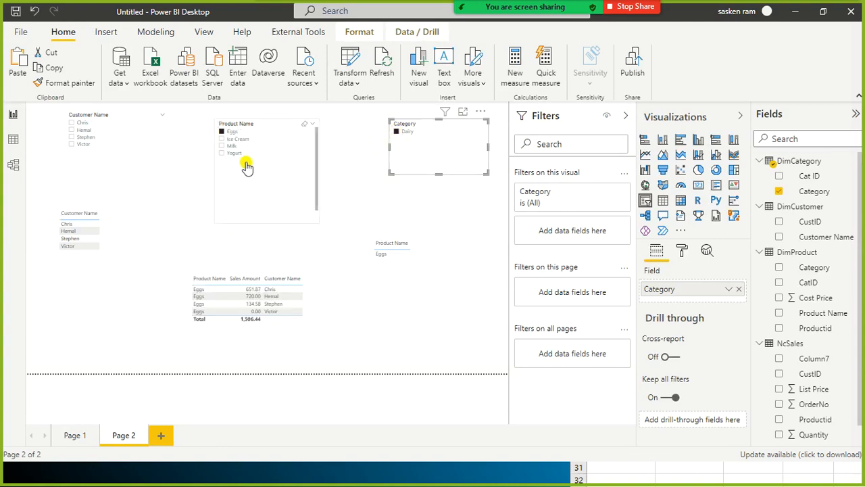
left_click(221, 132)
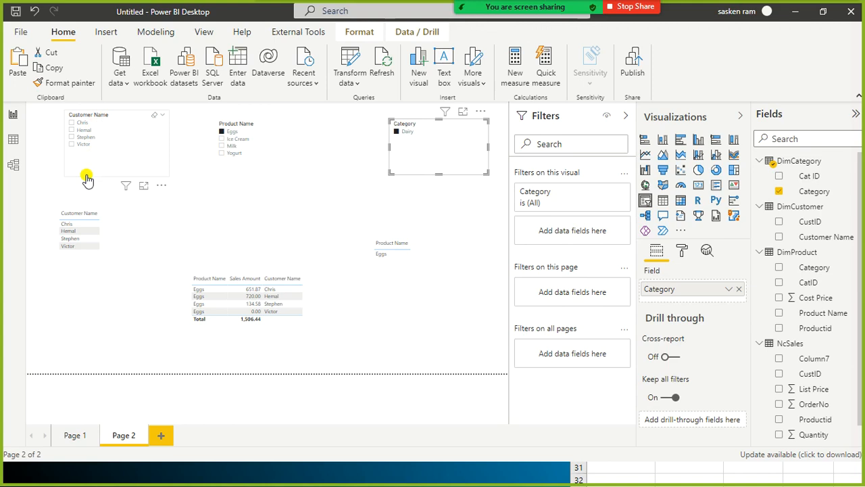
left_click(72, 124)
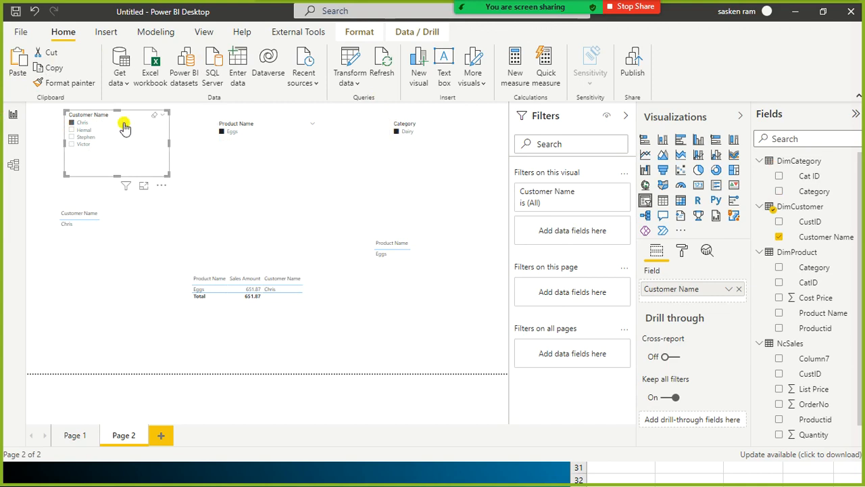
Clear the selections in the customer, product and category slicers and filter the page by the Personal Care category
left_click(155, 118)
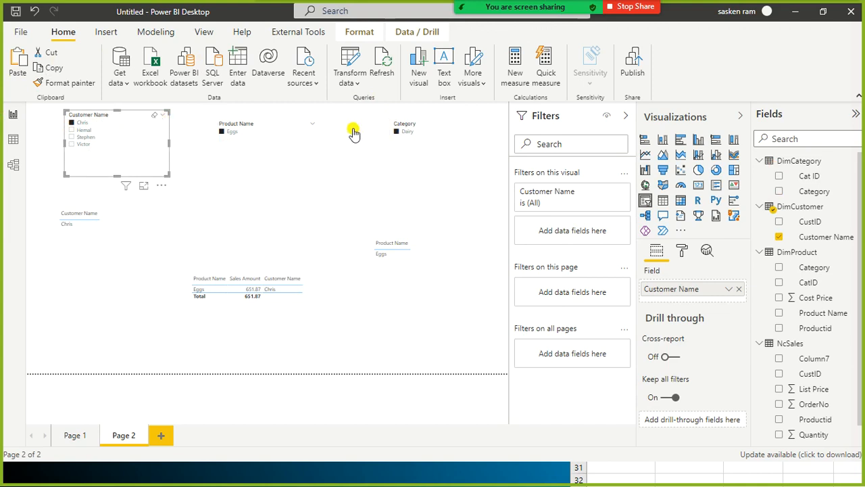
left_click(309, 127)
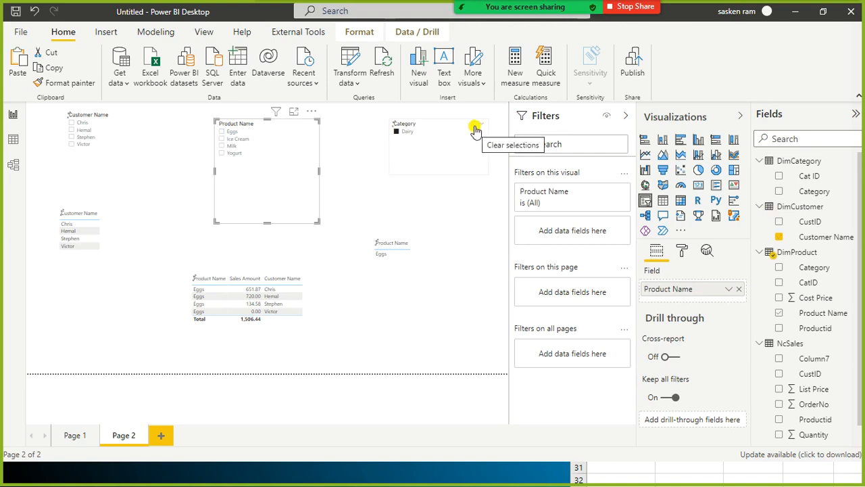
left_click(459, 147)
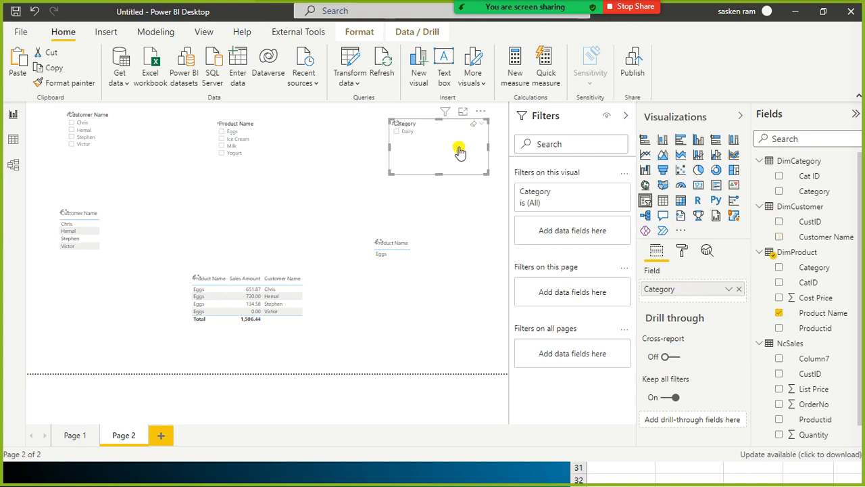
left_click(475, 130)
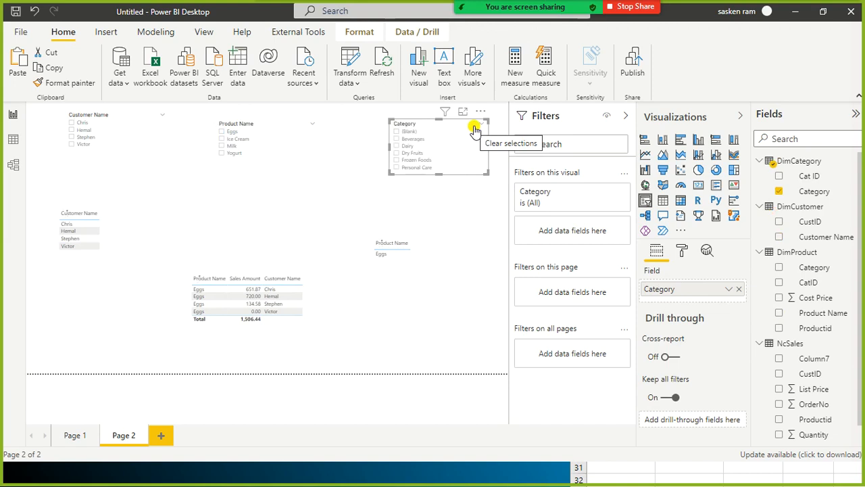
left_click(396, 169)
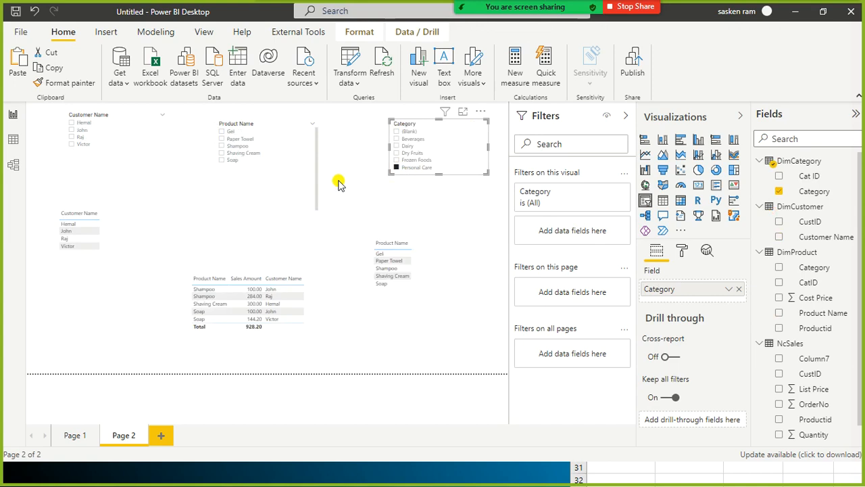
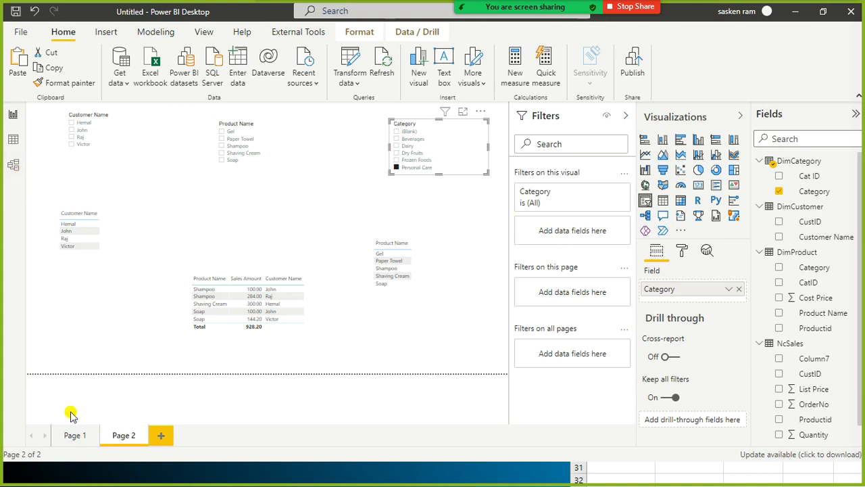
Look over the tables on Page 1 and set the cross filter direction of the DimProduct to DimCategory relationship to Single
left_click(75, 433)
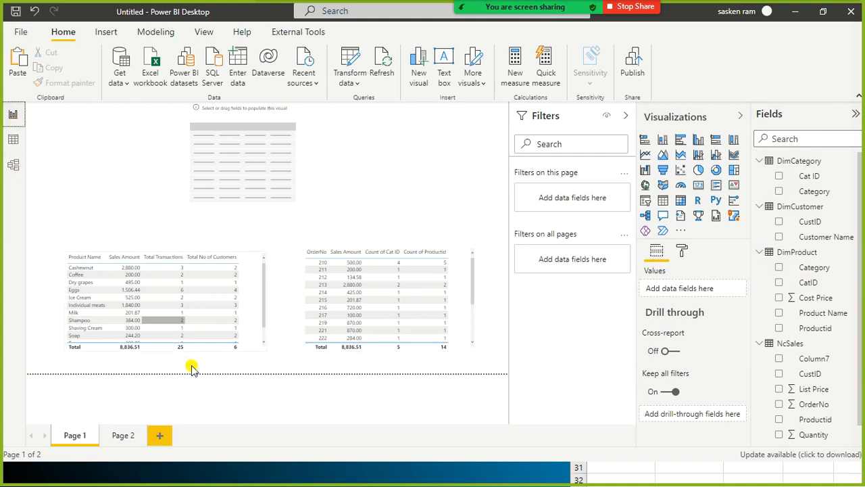
left_click(124, 435)
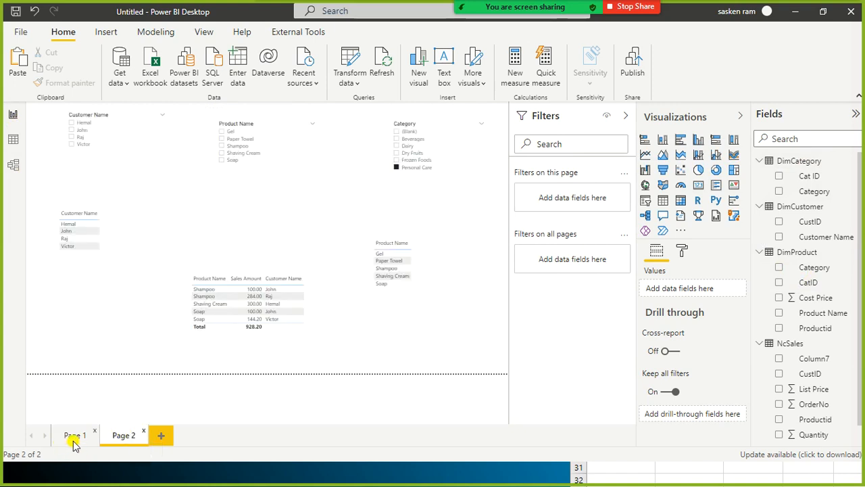
left_click(13, 168)
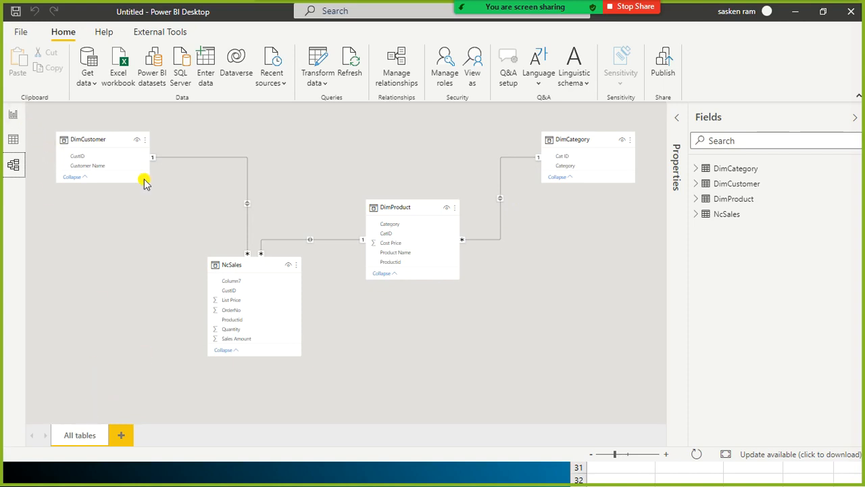
double_click(515, 196)
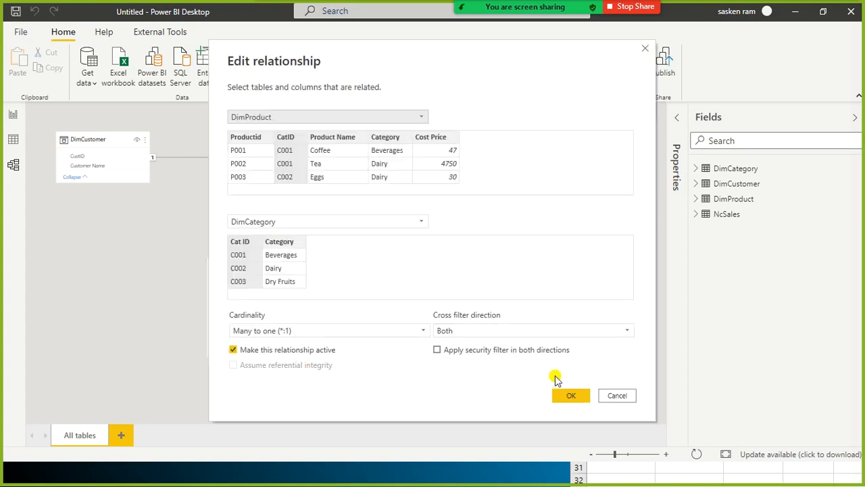
left_click(572, 332)
left_click(529, 343)
left_click(569, 395)
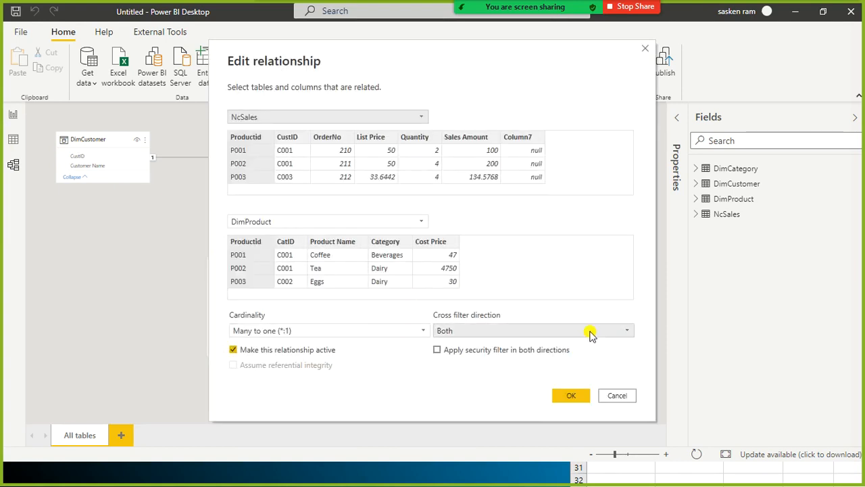
Set the cross filter direction to Single for both the NcSales to DimProduct and the NcSales to DimCustomer relationships
left_click(588, 330)
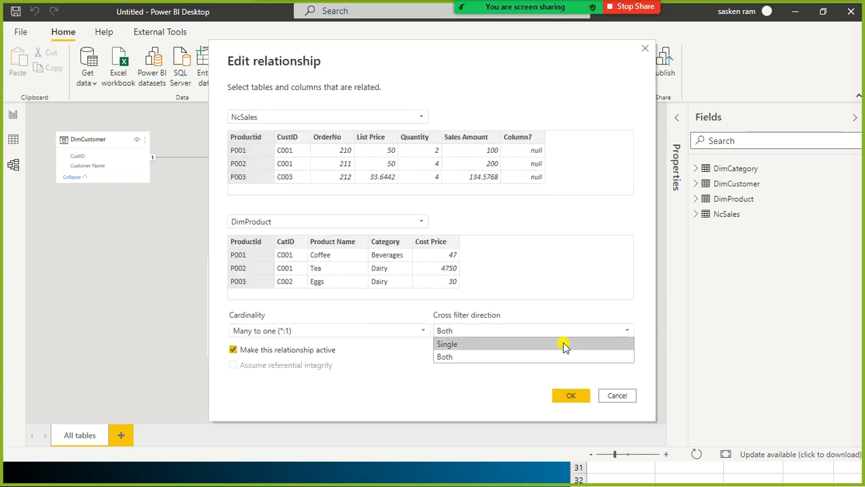
left_click(565, 345)
left_click(578, 397)
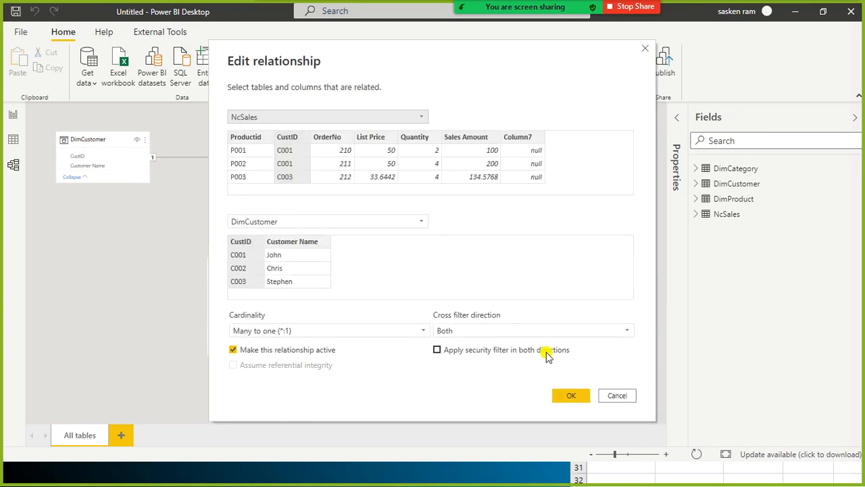
left_click(566, 330)
left_click(542, 345)
left_click(571, 396)
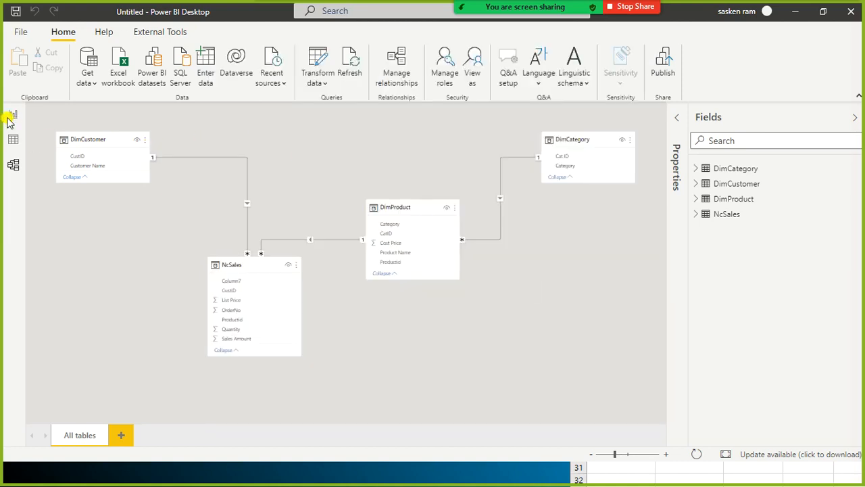
Return to the report and examine how the Page 1 tables calculate with single-direction relationships
left_click(12, 119)
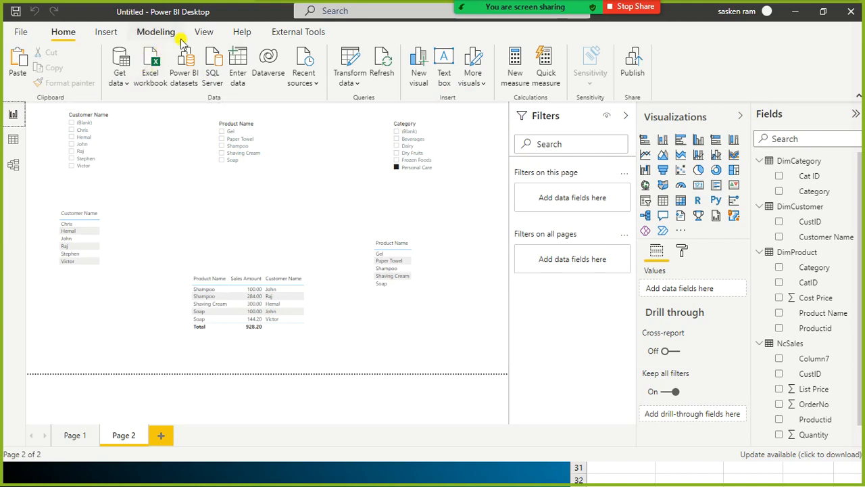
left_click(155, 32)
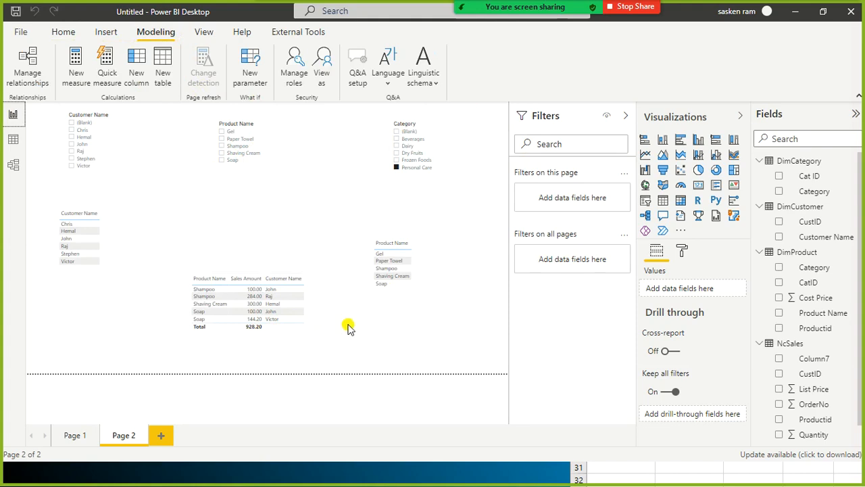
left_click(76, 436)
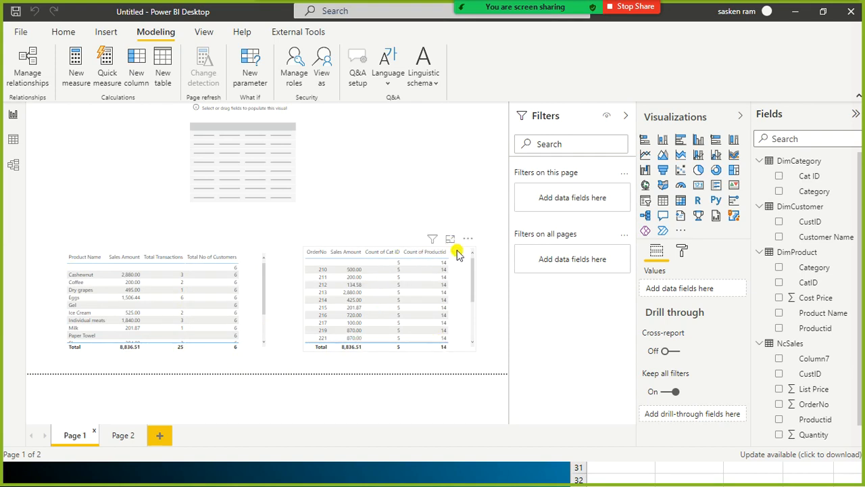
Shift the order table slightly up the page and examine which fields feed its category and product counts
left_click_drag(457, 290, 466, 267)
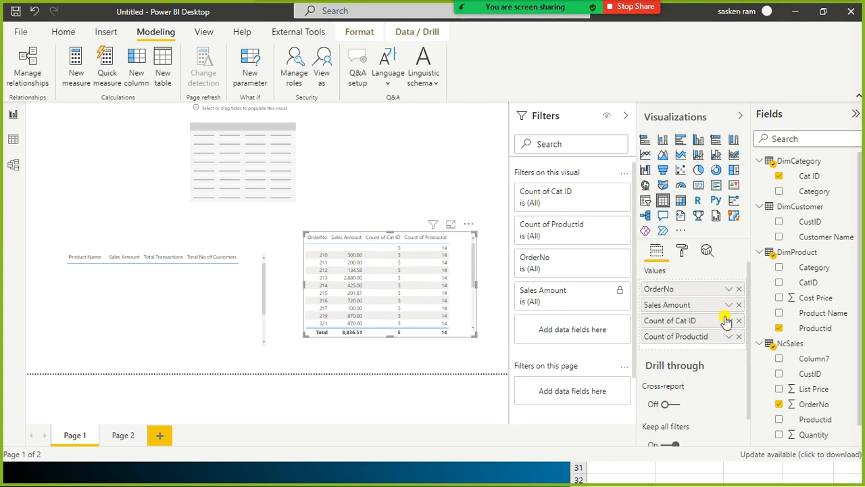
scroll(838, 375, "down", 1)
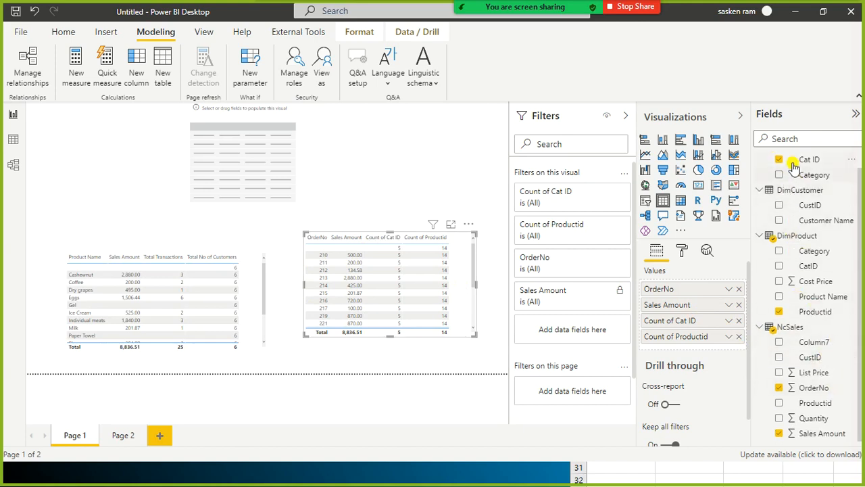
scroll(771, 365, "up", 1)
scroll(811, 382, "down", 1)
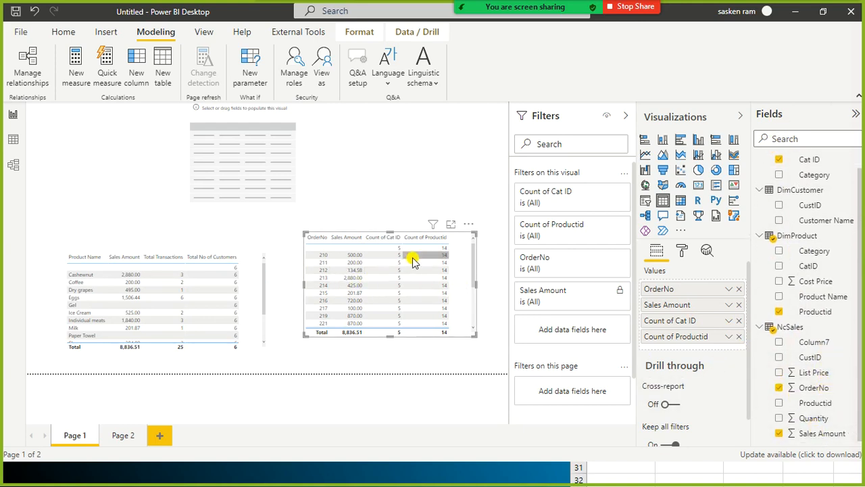
scroll(806, 177, "up", 1)
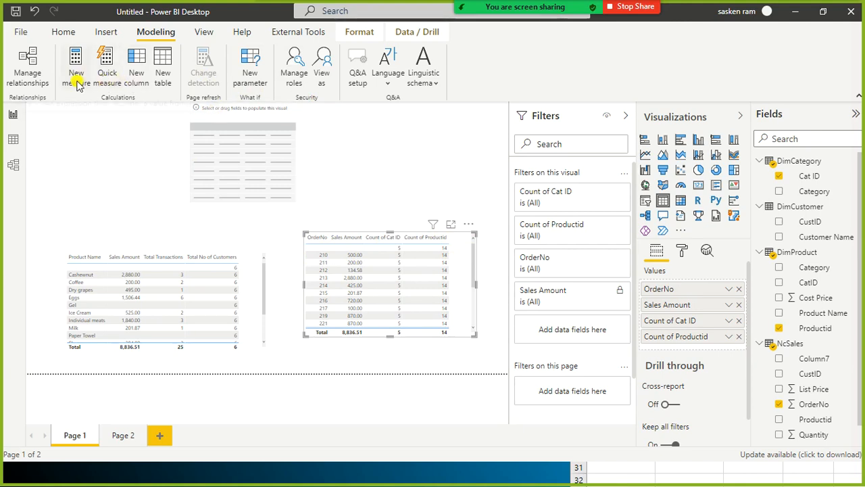
Create a new measure in the DimCategory table and name it Count of Products
left_click(61, 32)
left_click(167, 32)
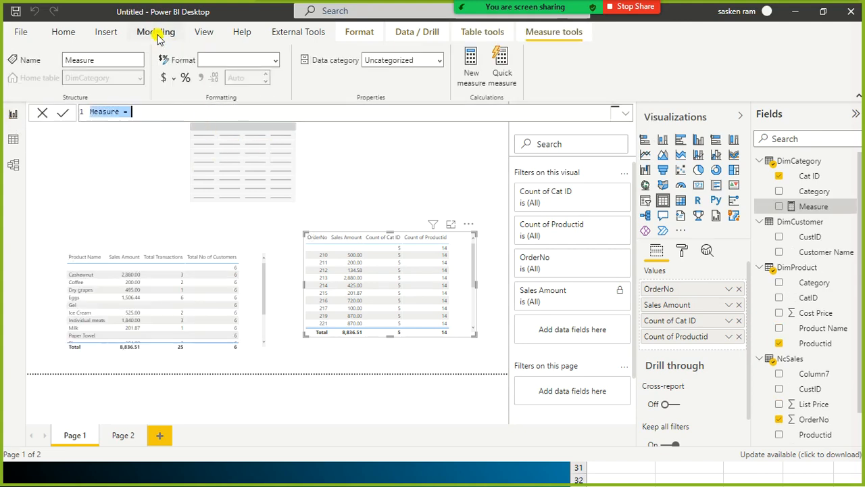
left_click(147, 112)
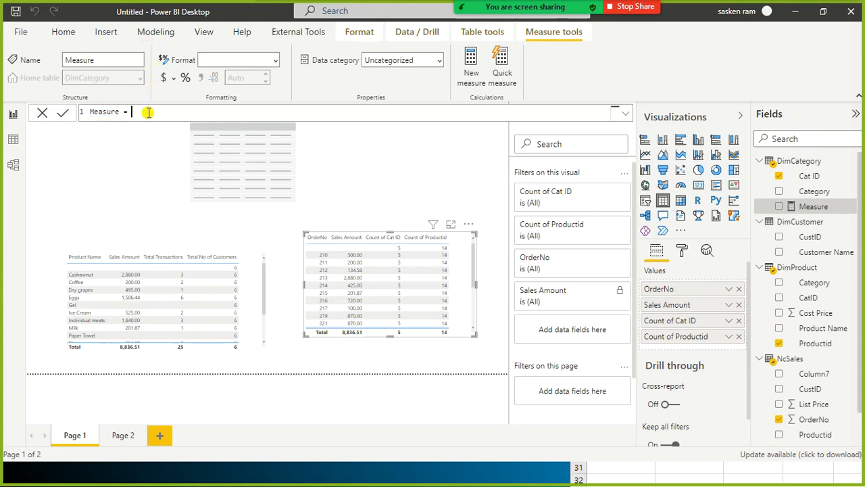
left_click_drag(130, 115, 29, 117)
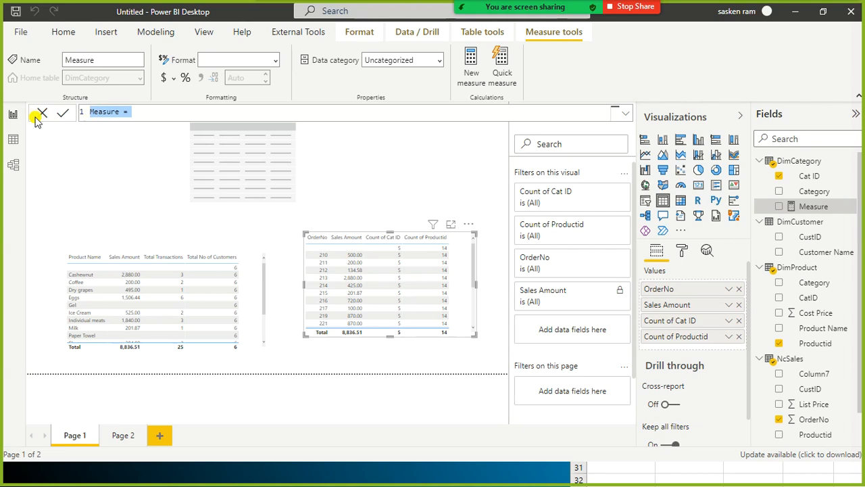
type("Count of Products =")
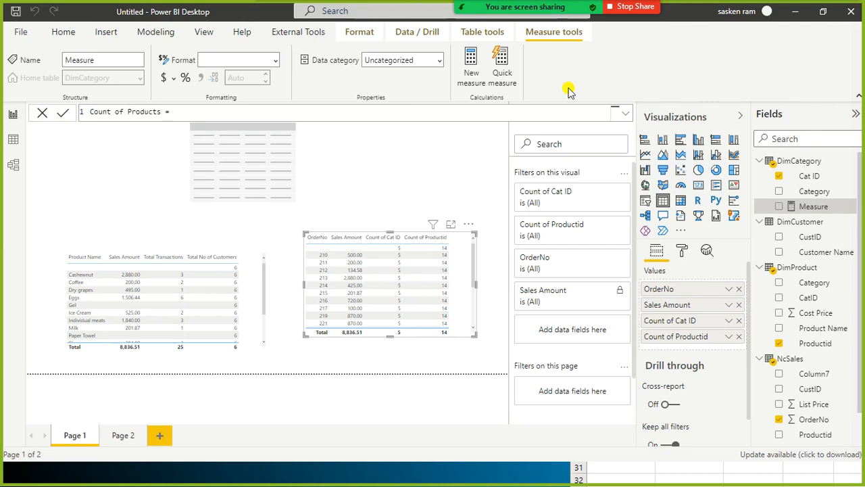
Start the measure's formula with CALCULATE and COUNTA over DimProduct[Productid] as its expression
type("calc")
key("Tab")
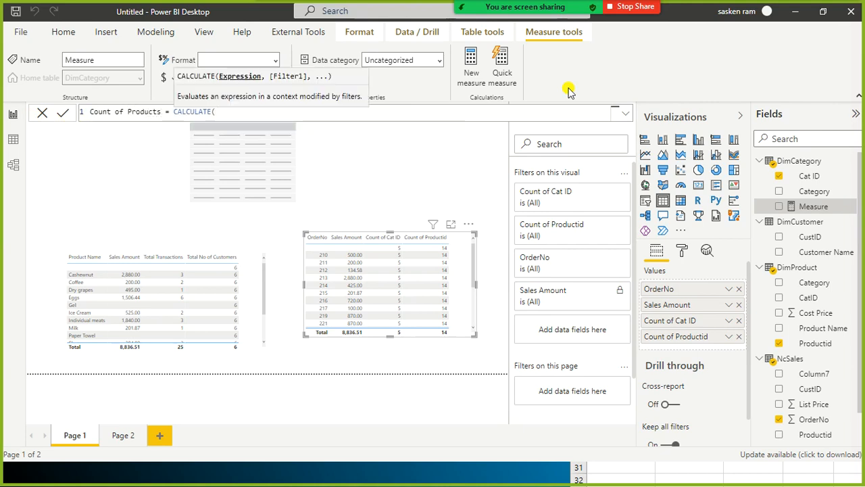
type("coun")
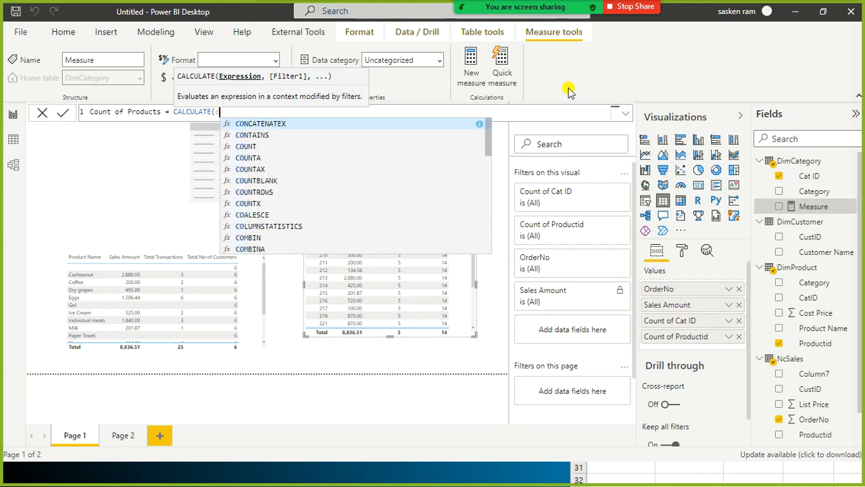
type("t(")
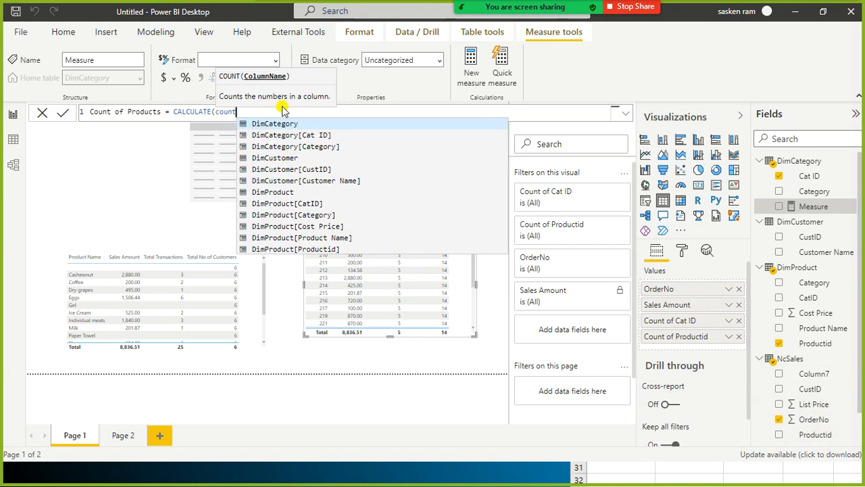
key("BackSpace")
type("a(")
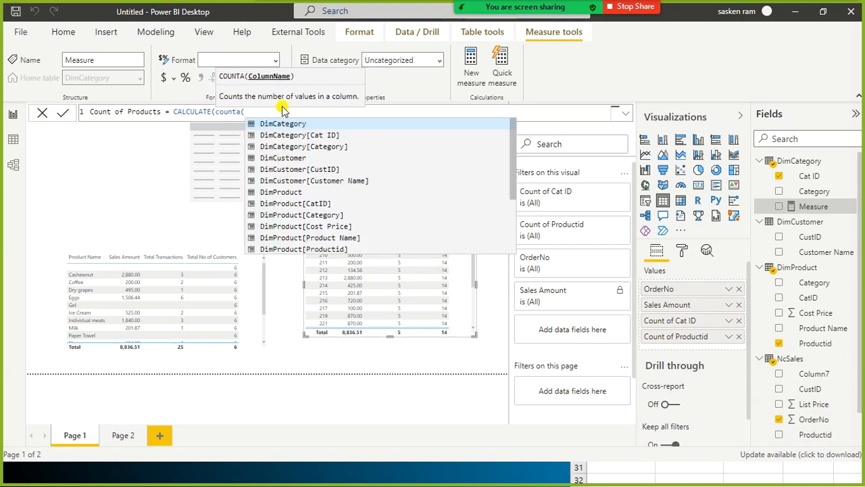
key("Down")
key("Down")
key("Down")
key("Down")
key("Down")
key("Down")
key("Down")
key("Down")
key("Down")
key("Down")
key("Down")
key("Down")
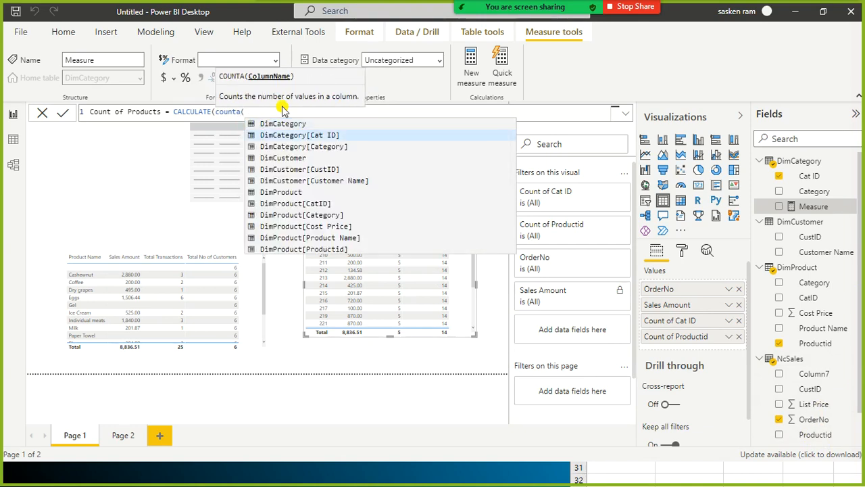
key("Up")
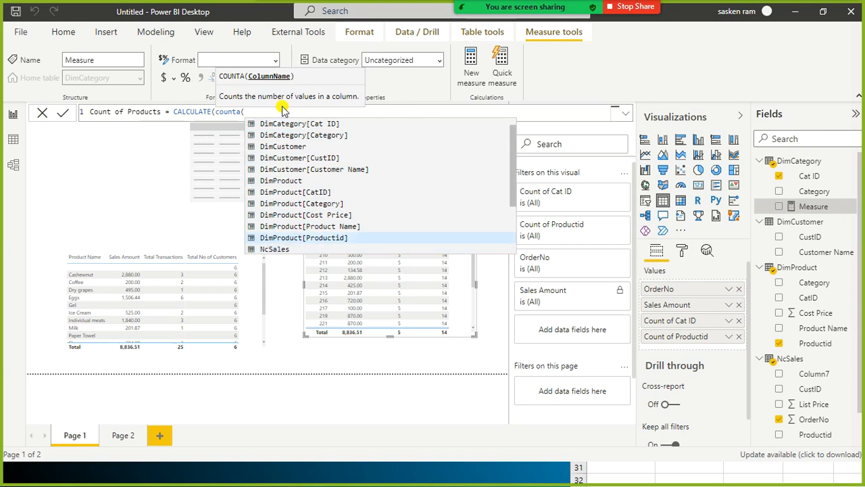
key("Tab")
type(")")
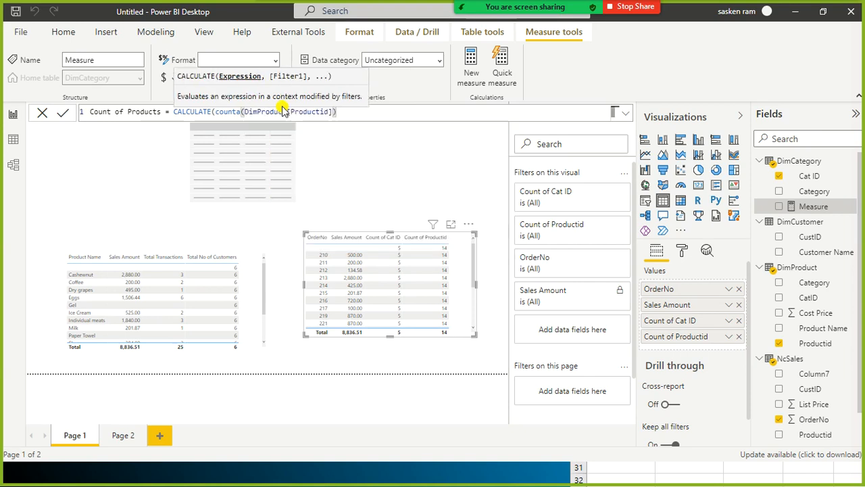
Add a CROSSFILTER argument to the formula between NcSales[Productid] and DimProduct[Productid]
type(", cross")
key("Tab")
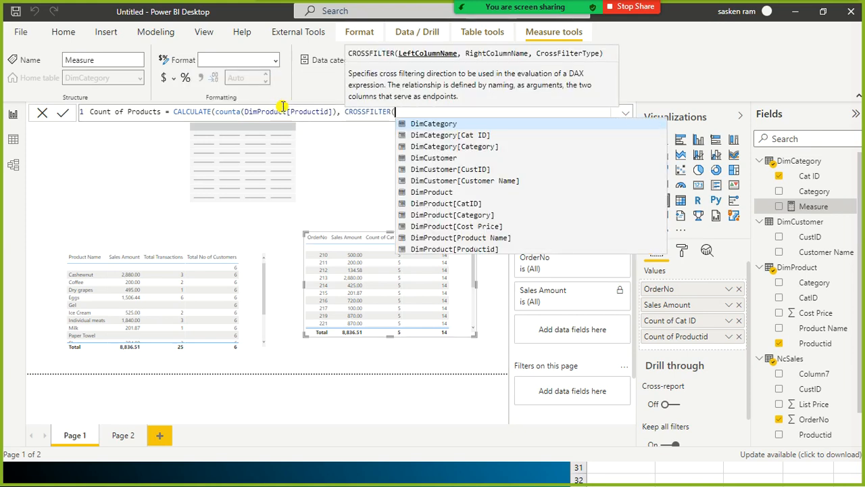
key("Escape")
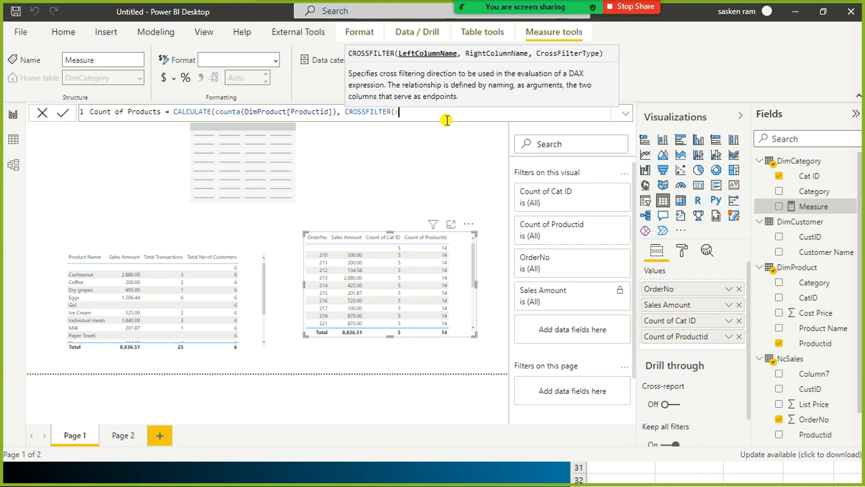
type("ncsales[")
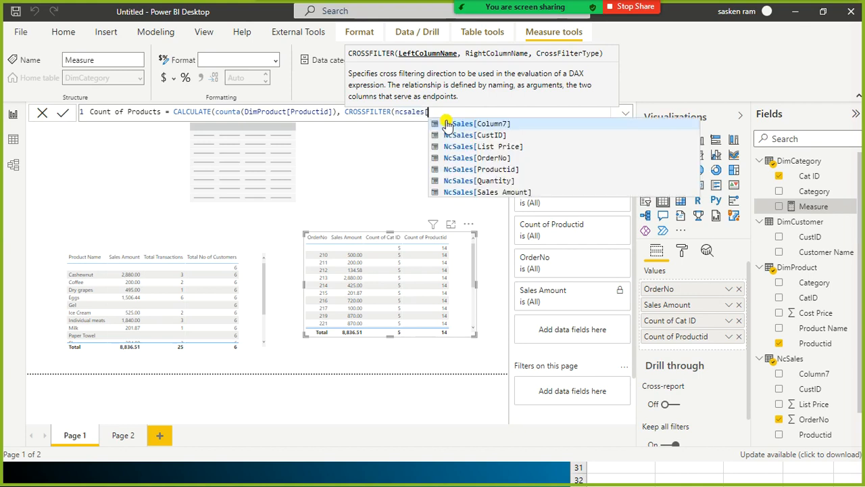
key("Down")
key("Down")
key("Down")
key("Down")
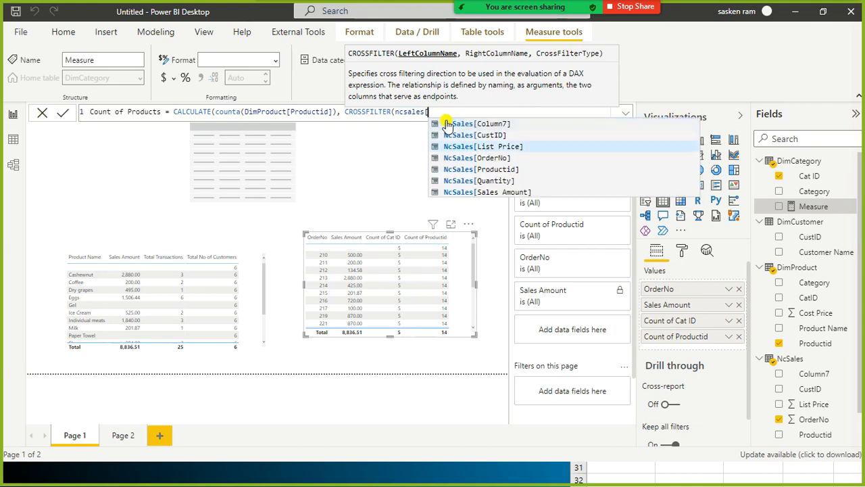
key("Tab")
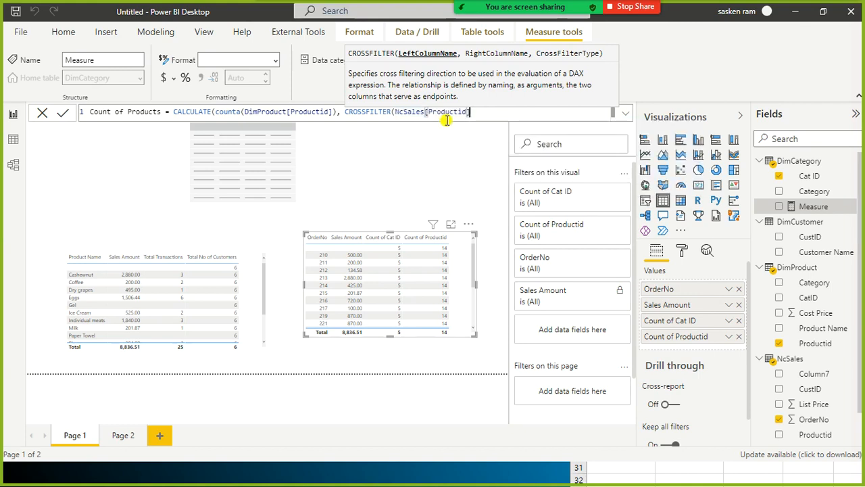
type(",")
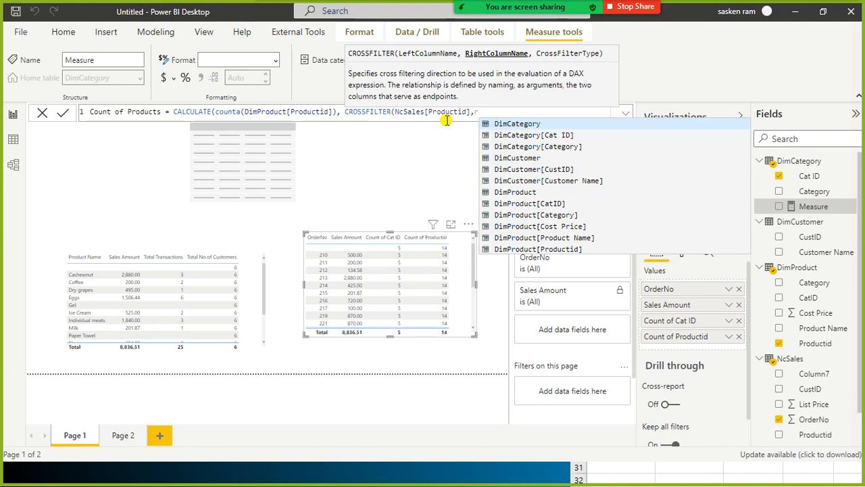
left_click(560, 249)
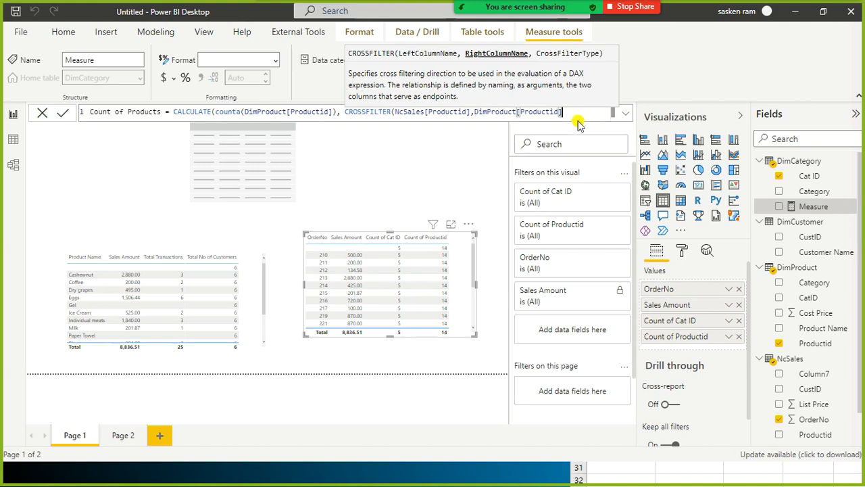
Set the CROSSFILTER type to Both, close both functions and commit the Count of Products measure
type(",")
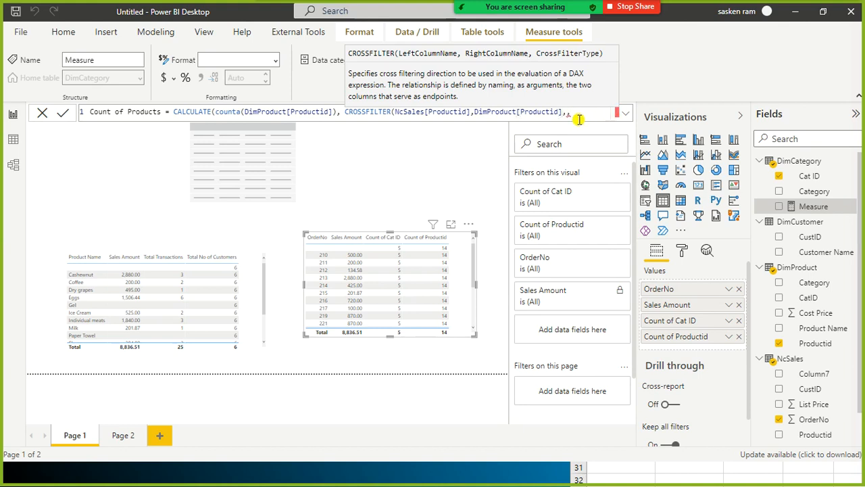
type("Both")
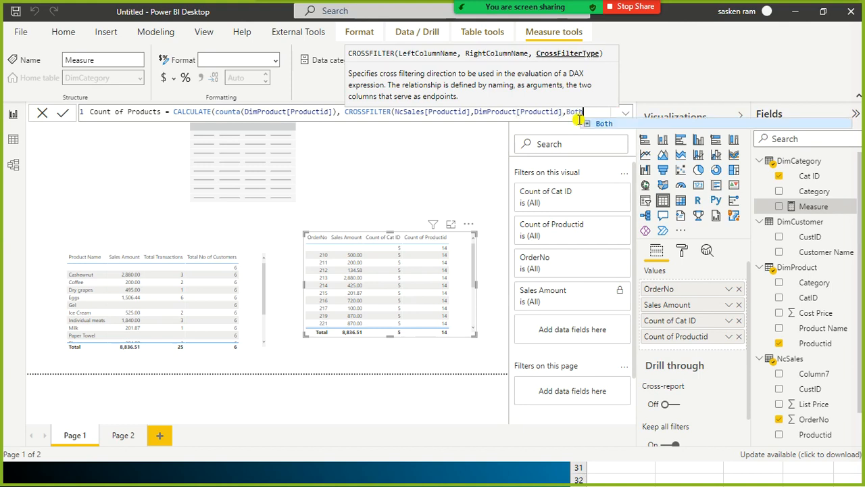
type(")")
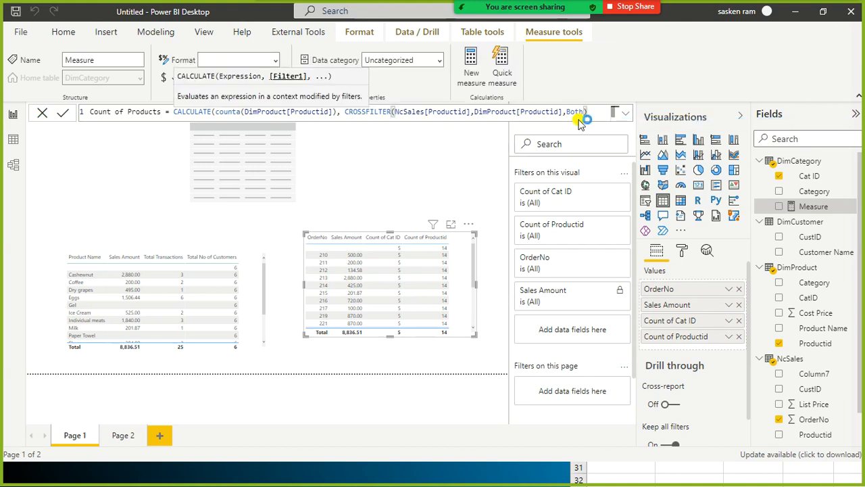
key("Return")
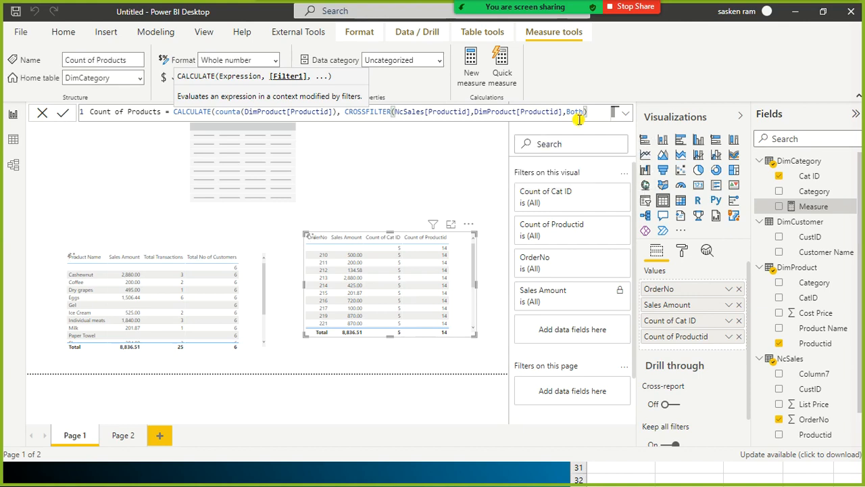
type(")")
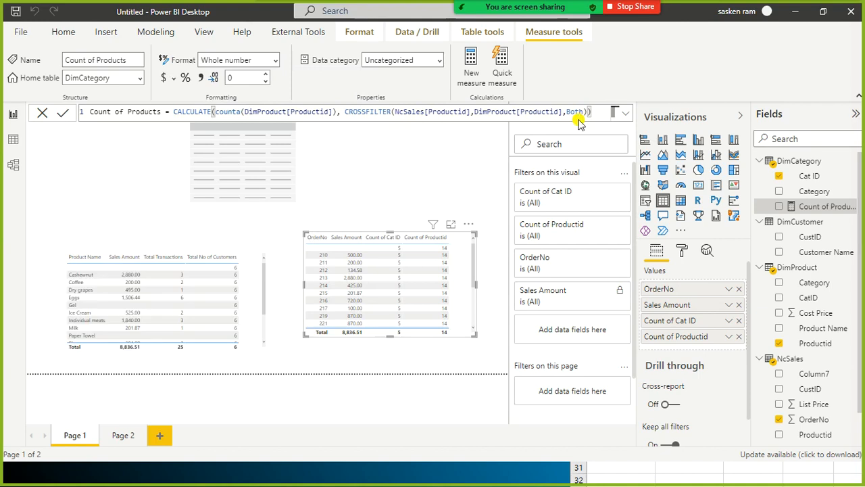
key("Return")
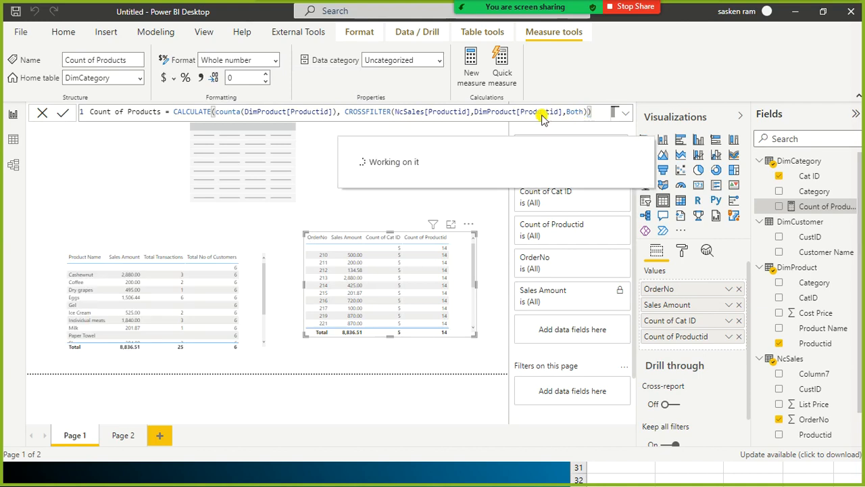
Move the order table up beside the product table and add the Count of Products measure to it
left_click_drag(443, 317, 399, 299)
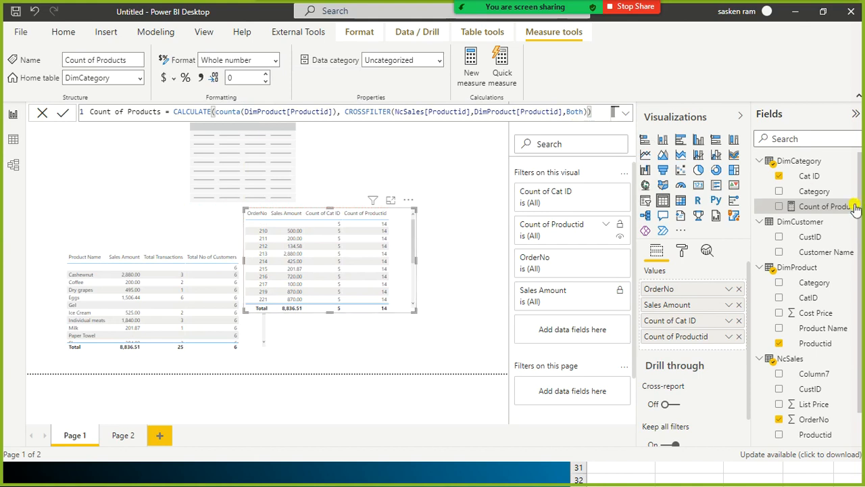
left_click(778, 206)
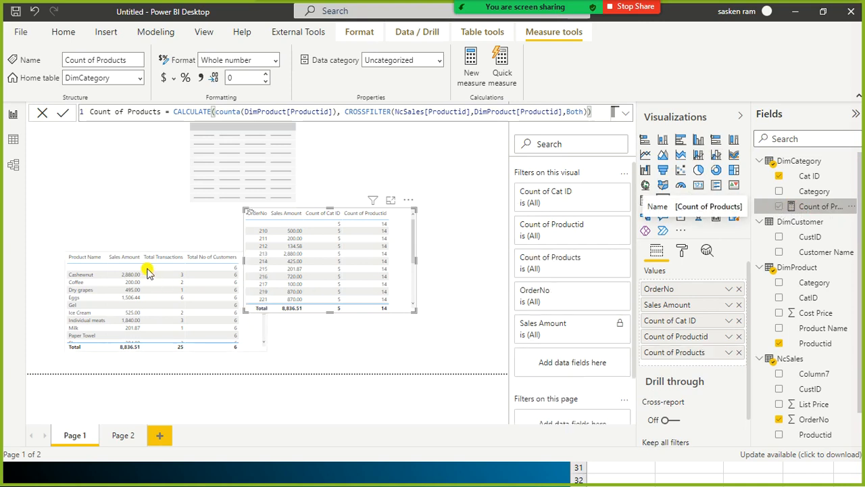
Move the product table up to the page's left edge, then widen the order table to fit all columns and place it lower
left_click_drag(155, 275, 110, 232)
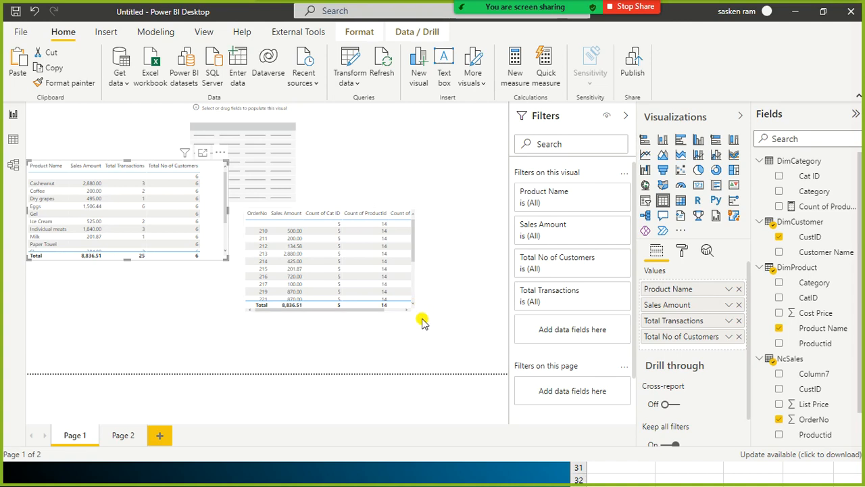
left_click_drag(316, 310, 402, 325)
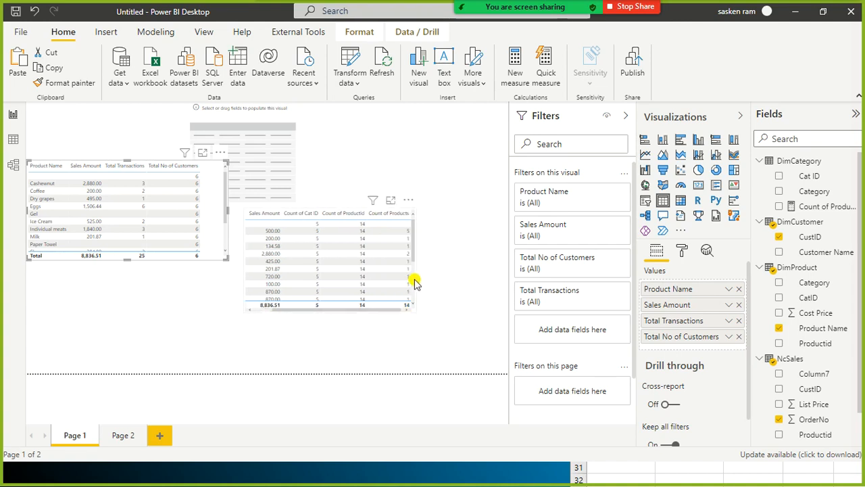
left_click(385, 311)
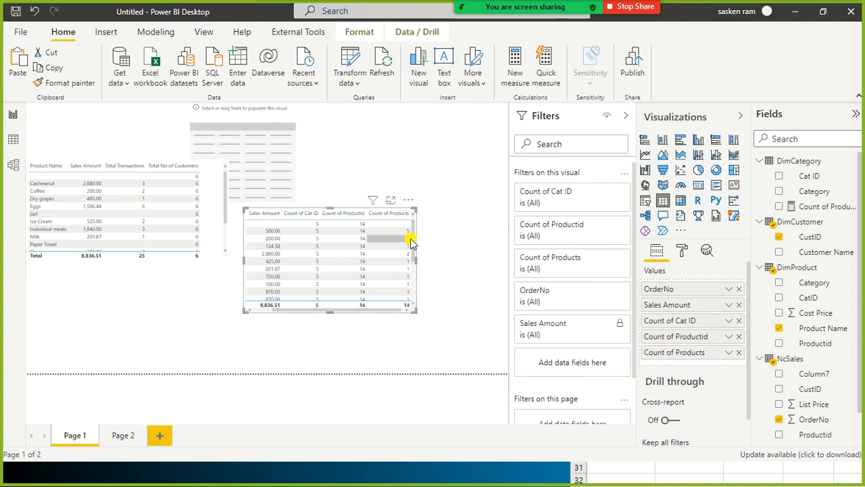
left_click_drag(416, 260, 507, 265)
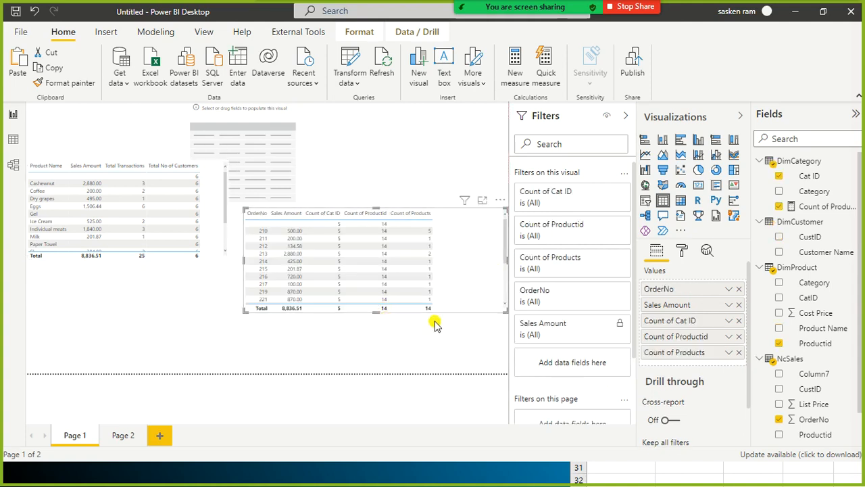
left_click_drag(475, 300, 456, 338)
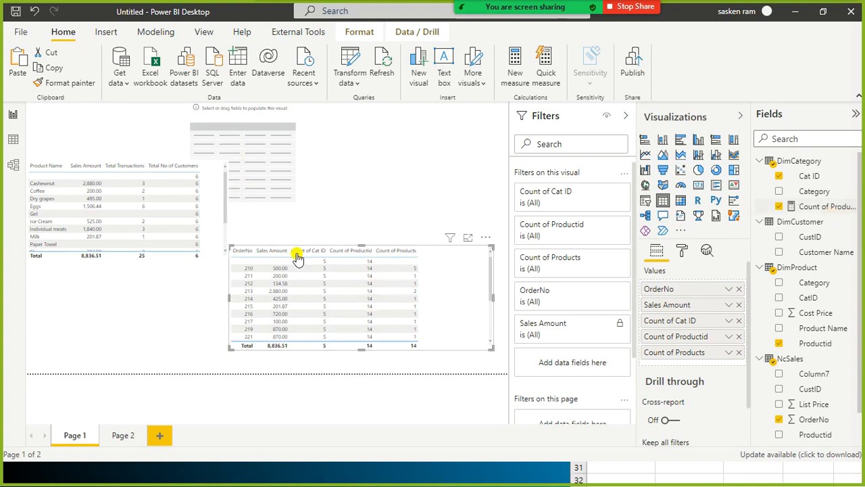
Set the NcSales–DimProduct relationship's cross filter direction to Both, then return to the report and move the order table lower
left_click(13, 164)
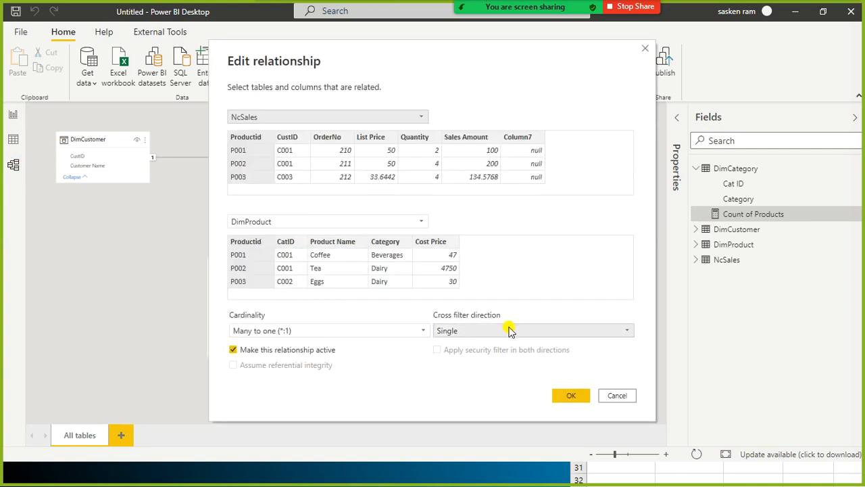
left_click(511, 331)
left_click(484, 356)
left_click(563, 396)
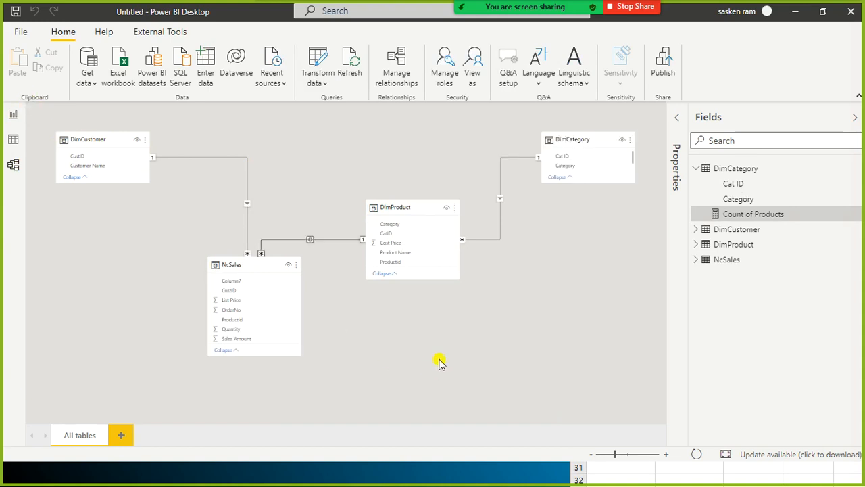
left_click(11, 115)
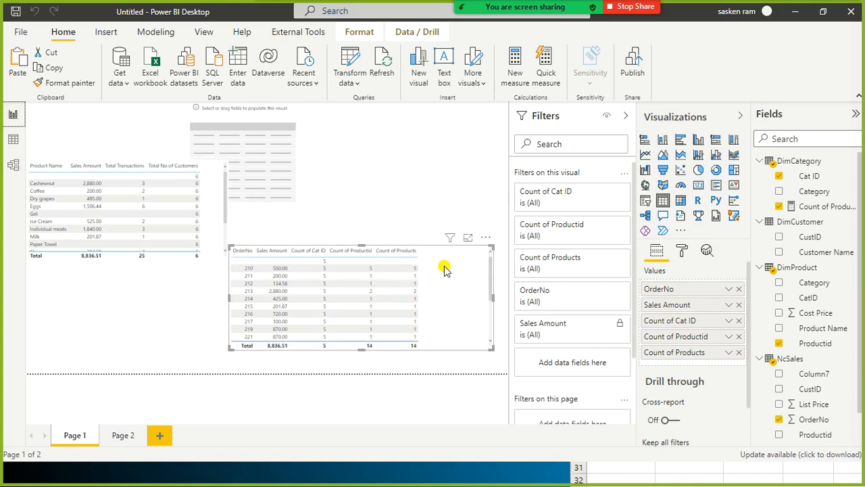
left_click_drag(477, 291, 426, 306)
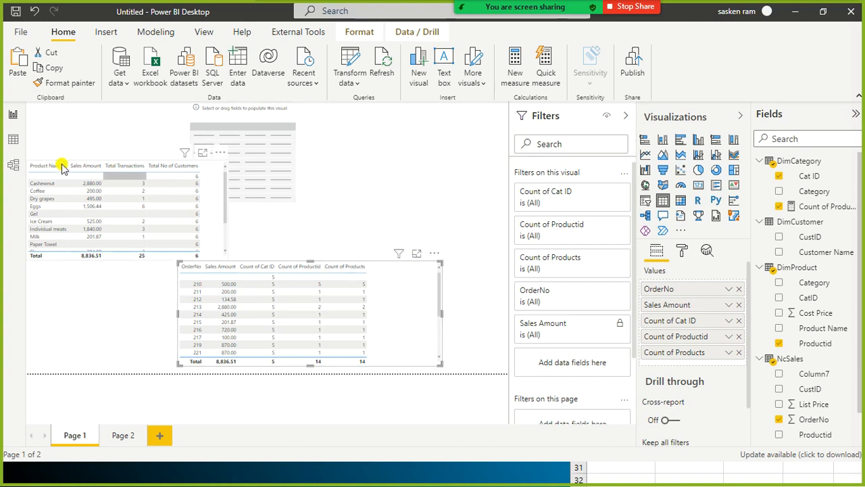
Set the cross filter direction of the relationship between NcSales and DimProduct to Single and return to the report page
left_click(13, 164)
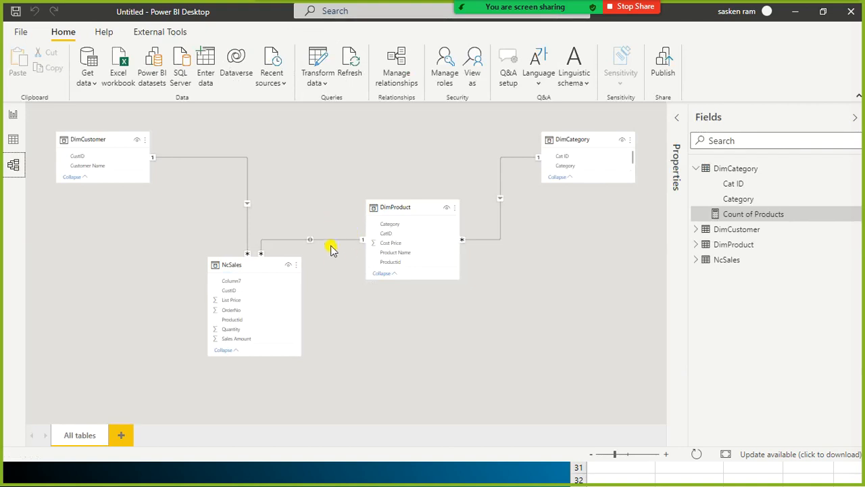
left_click(334, 241)
double_click(507, 235)
left_click(545, 330)
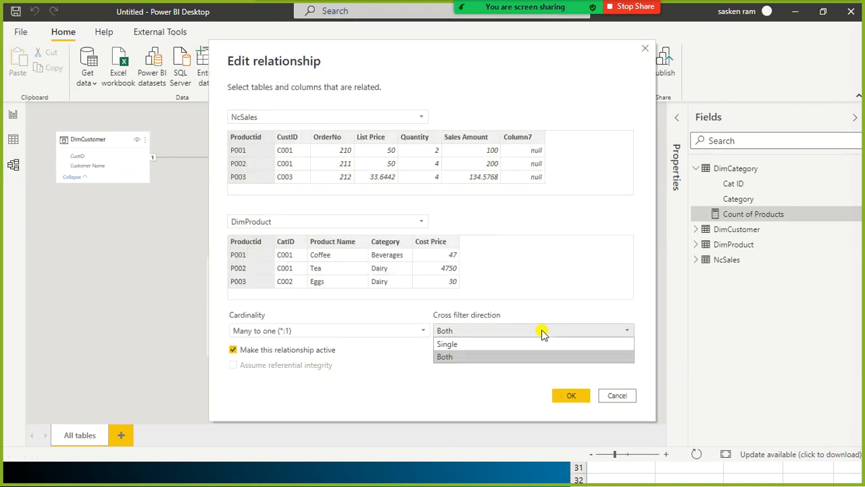
left_click(514, 348)
left_click(571, 395)
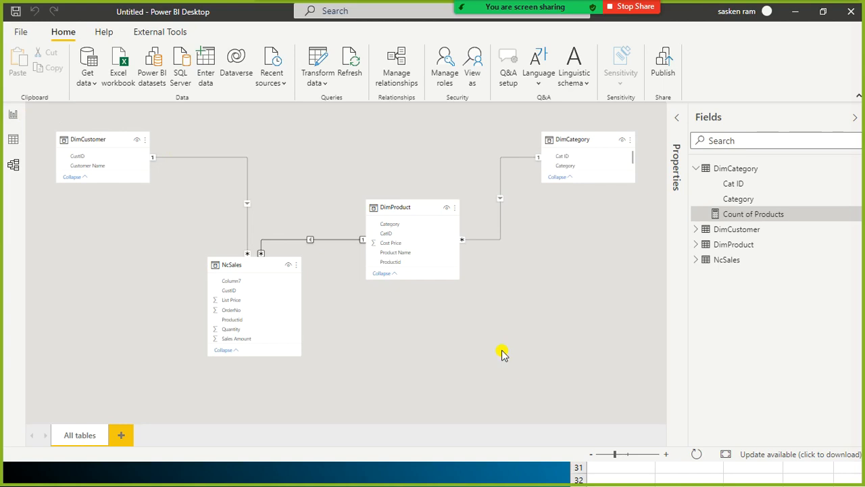
left_click(14, 113)
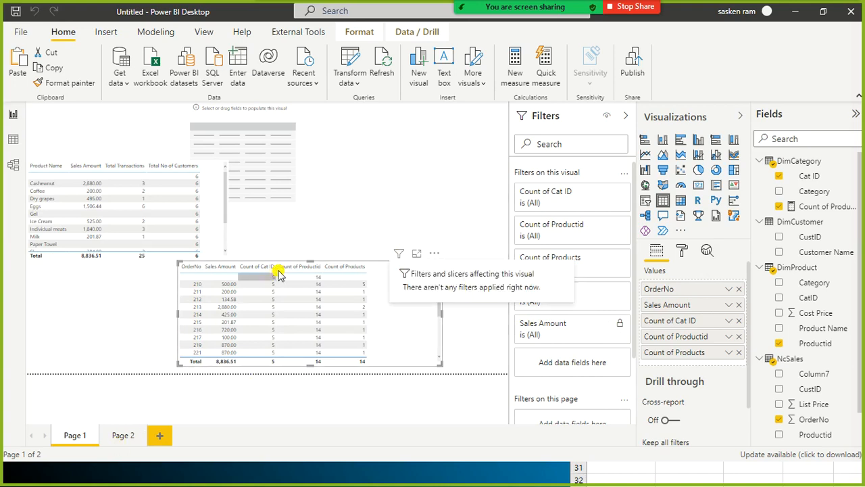
Move the order table to the page's left edge, directly beneath the product table, and deselect it
left_click_drag(411, 361, 259, 361)
left_click(379, 349)
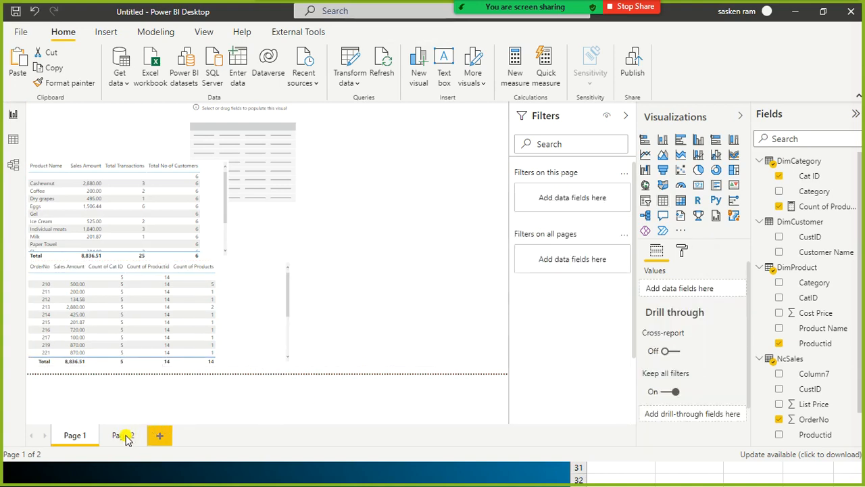
Open Page 2 and create a new measure in the NcSales table
left_click(123, 436)
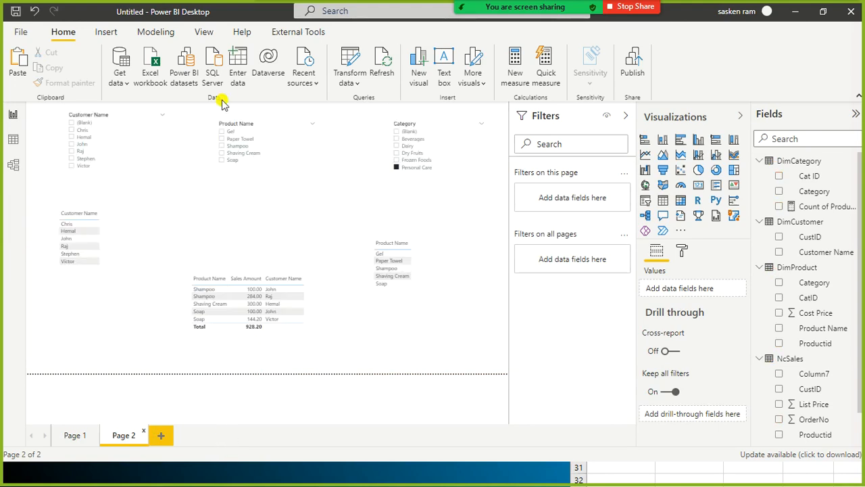
left_click(143, 32)
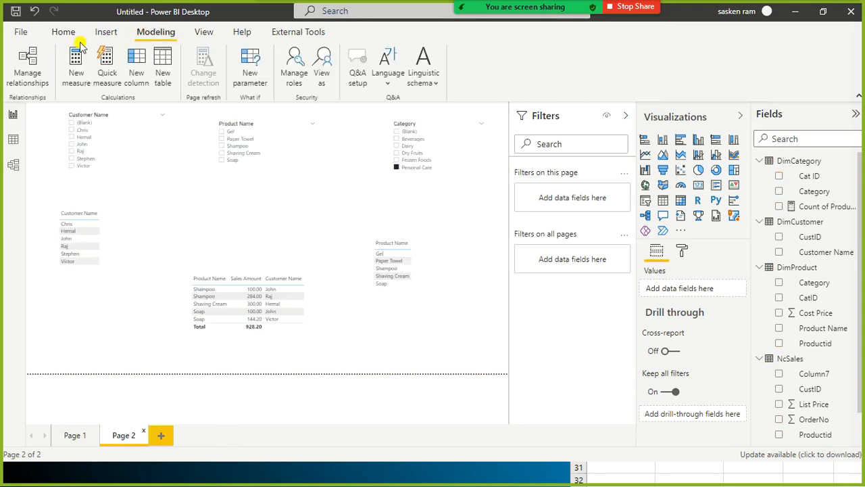
left_click(64, 32)
left_click(162, 37)
left_click(61, 35)
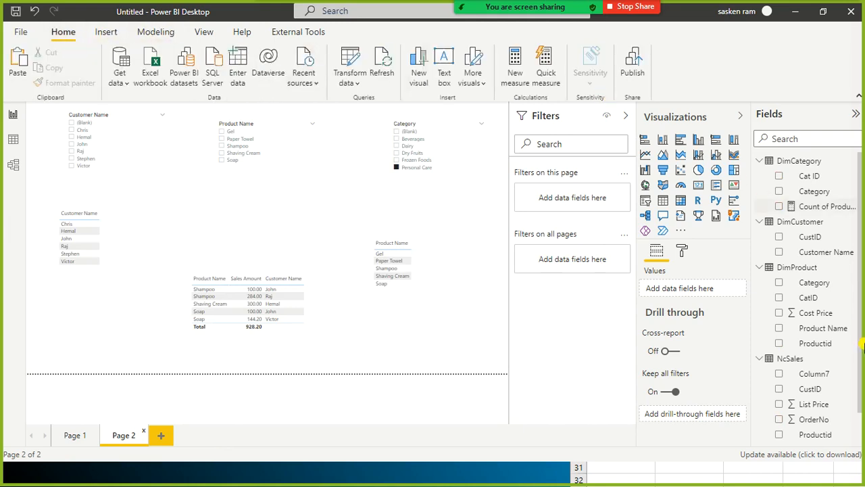
scroll(841, 336, "down", 1)
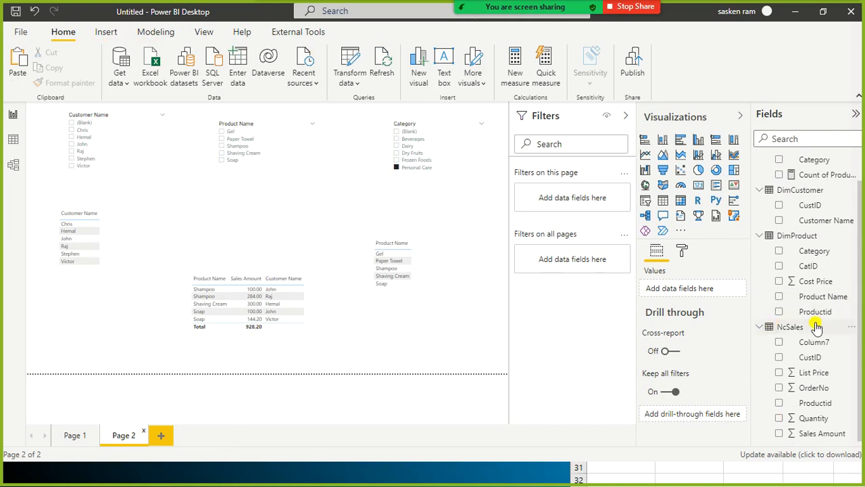
left_click(851, 327)
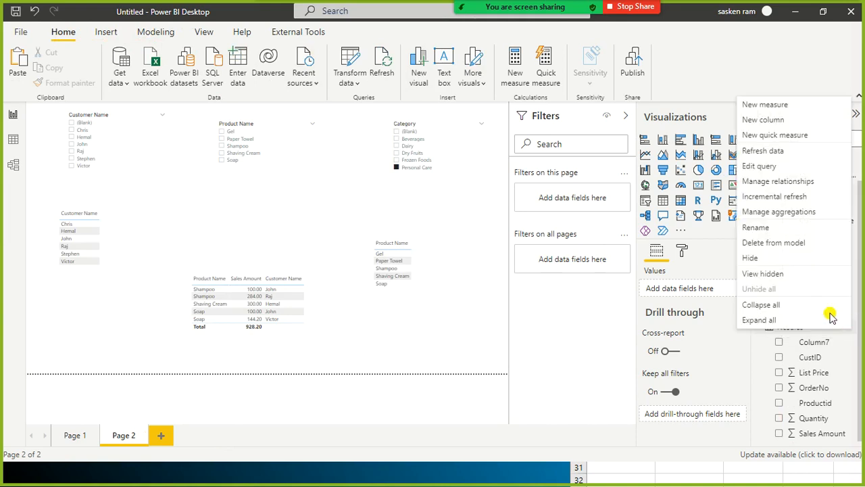
left_click(748, 110)
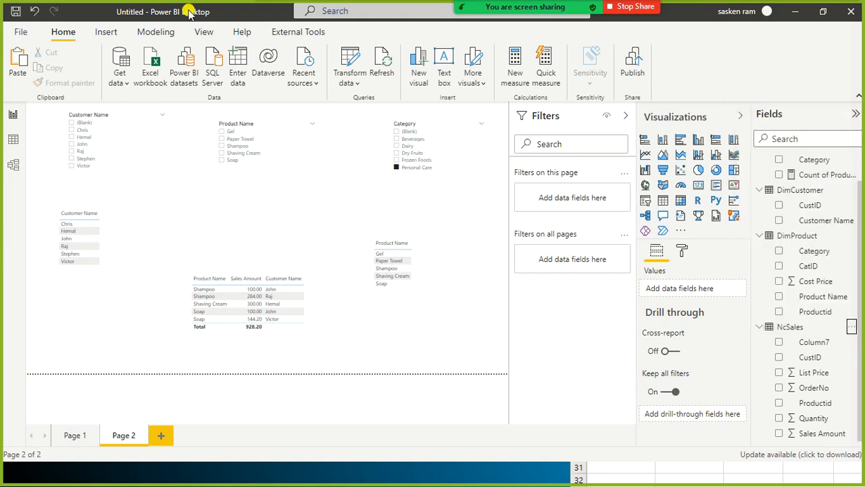
left_click(180, 79)
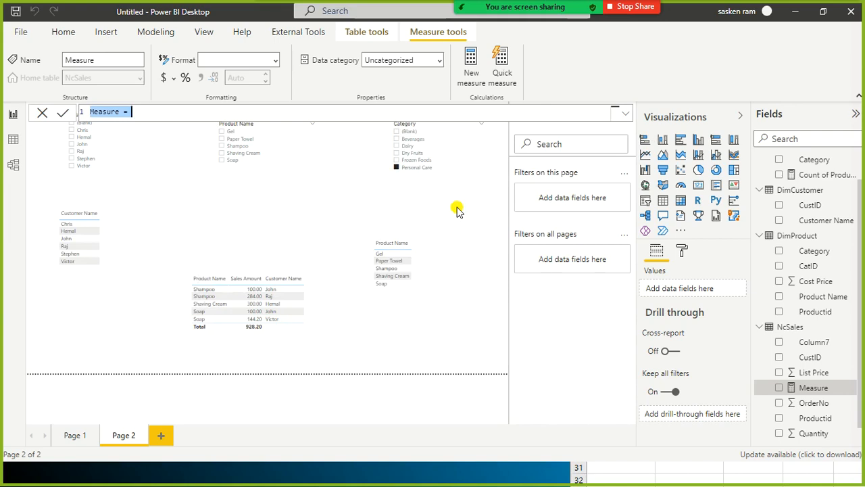
Name the new measure Sales bi and begin its formula with the CALCULATE function
type("SA")
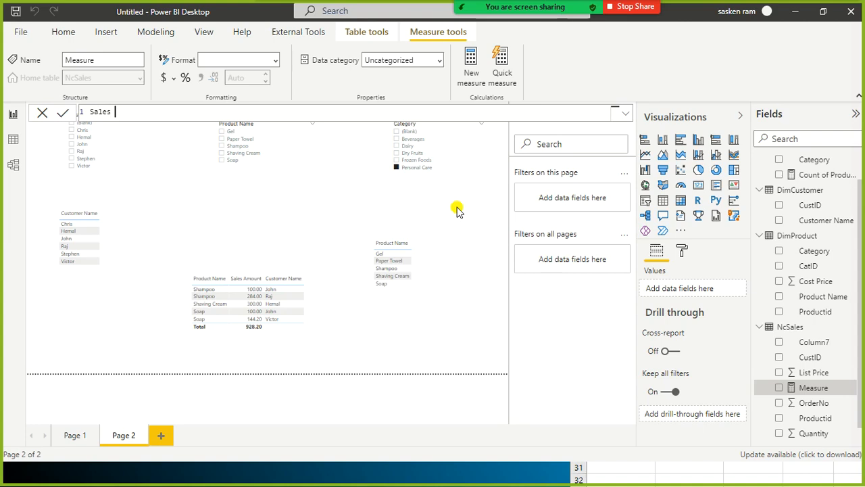
type("bin")
key("BackSpace")
type("=ca")
key("Tab")
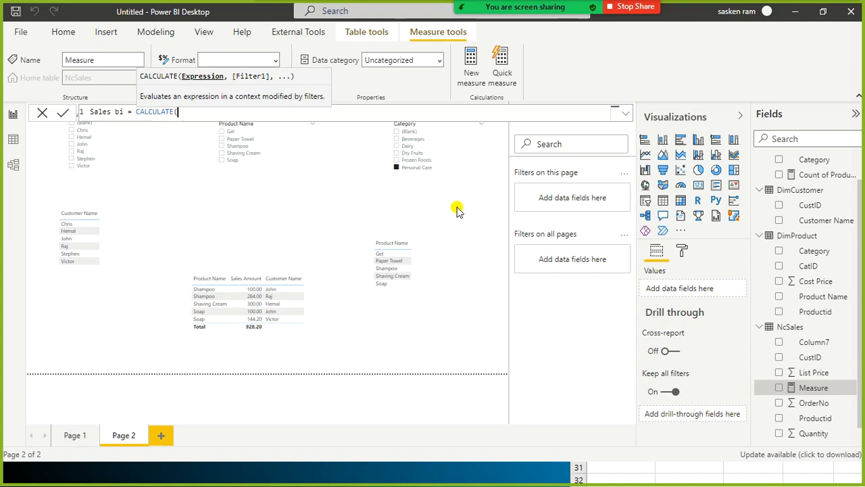
type("coount")
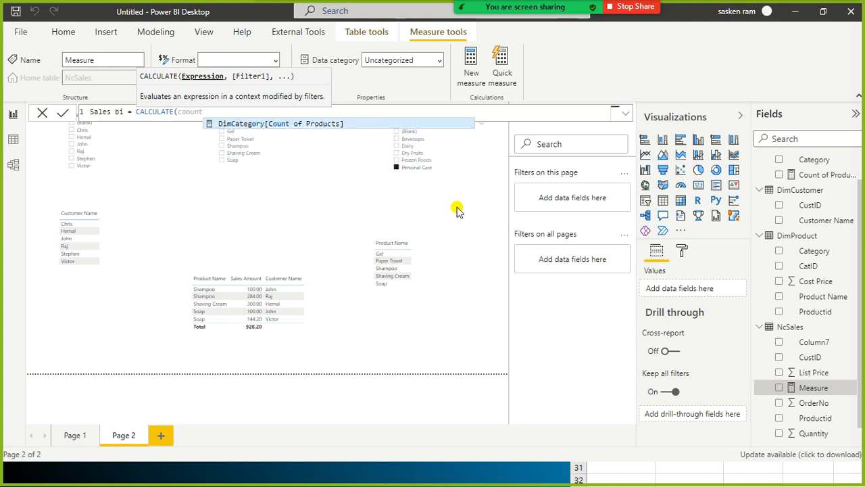
key("BackSpace")
key("BackSpace")
key("BackSpace")
key("BackSpace")
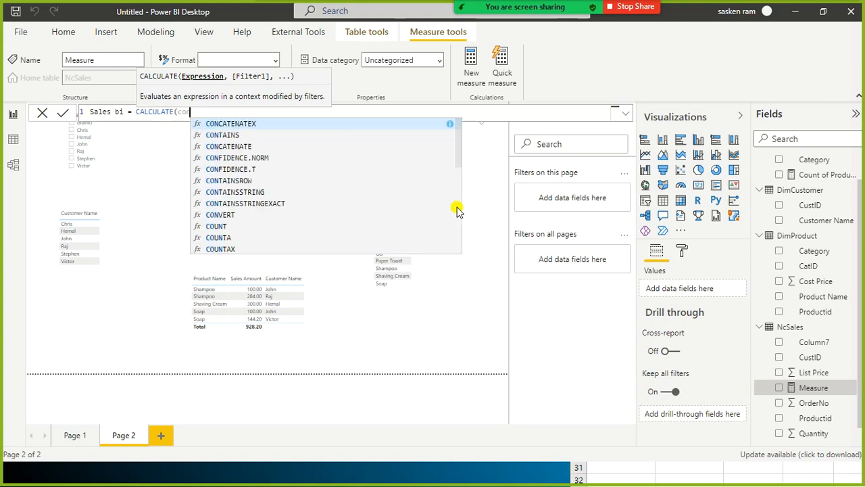
key("BackSpace")
key("BackSpace")
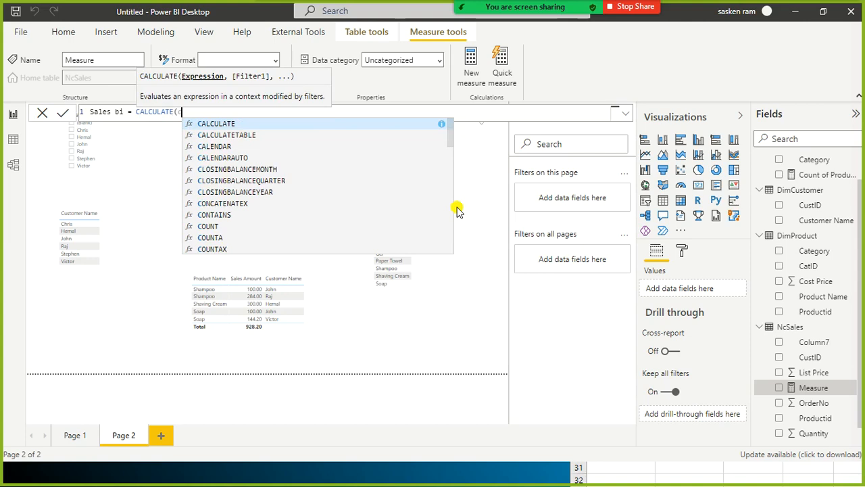
key("BackSpace")
Enter the sum of NcSales[Sales Amount] as the expression of the CALCULATE function
type("sa")
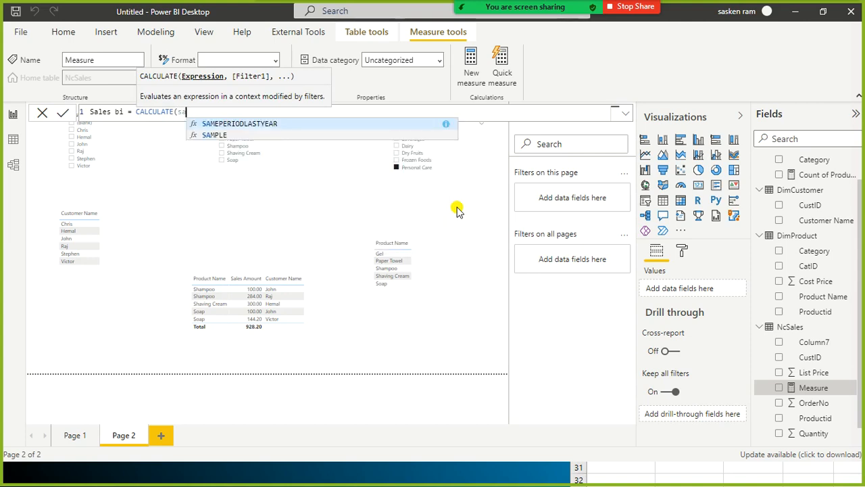
key("BackSpace")
type("um(sales")
key("Down")
key("Down")
key("Down")
key("Down")
key("Down")
key("Down")
key("Down")
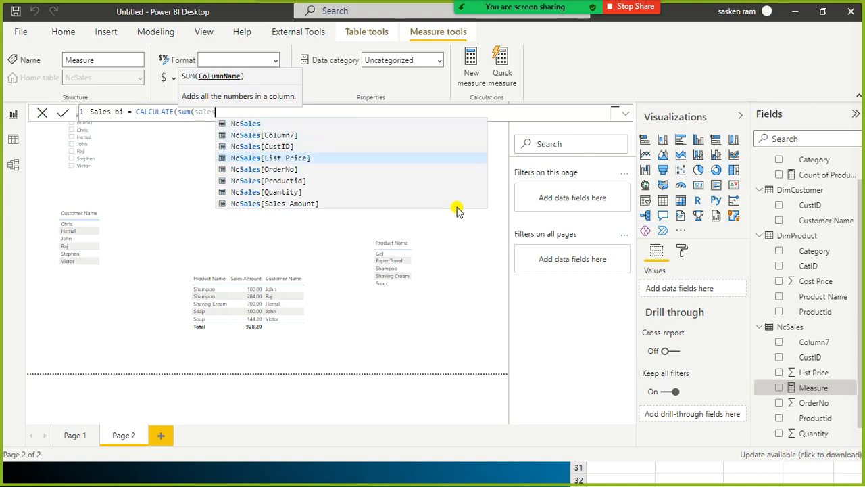
key("Tab")
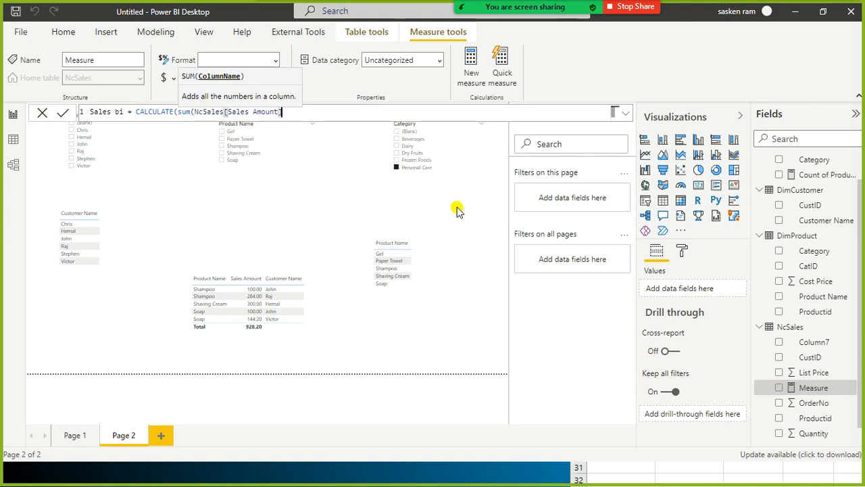
type(")")
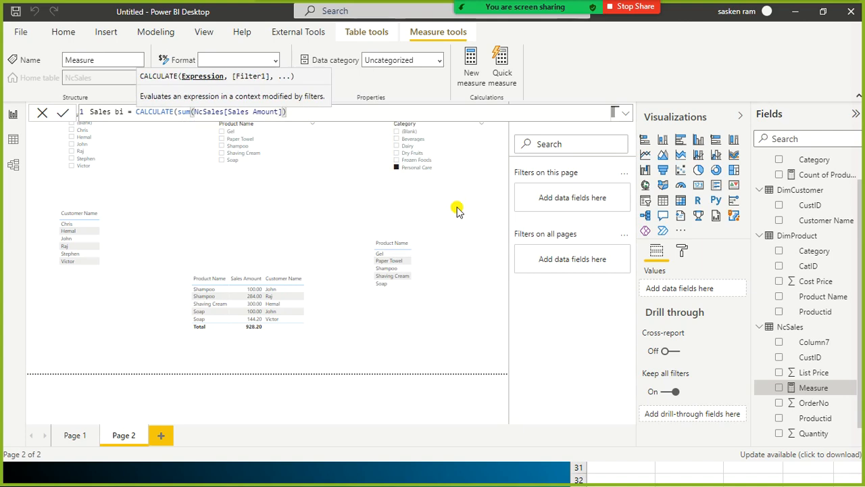
Add the CROSSFILTER function as the filter argument of the Sales bi formula
type(",")
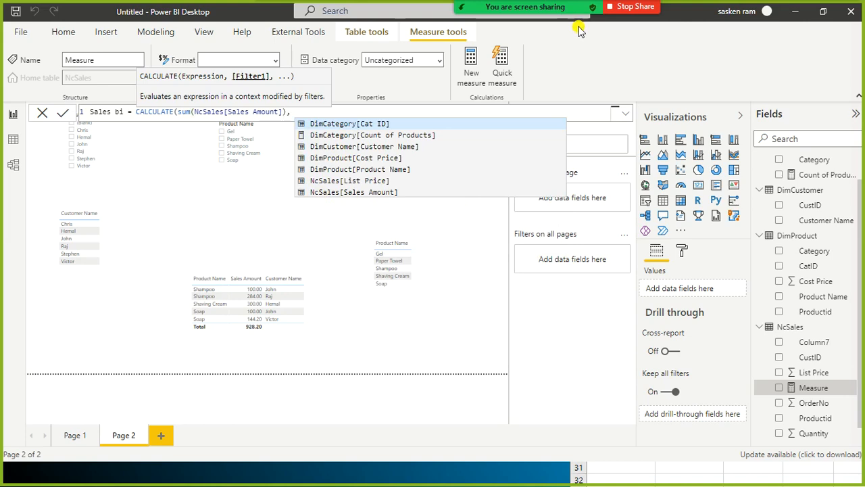
left_click(288, 114)
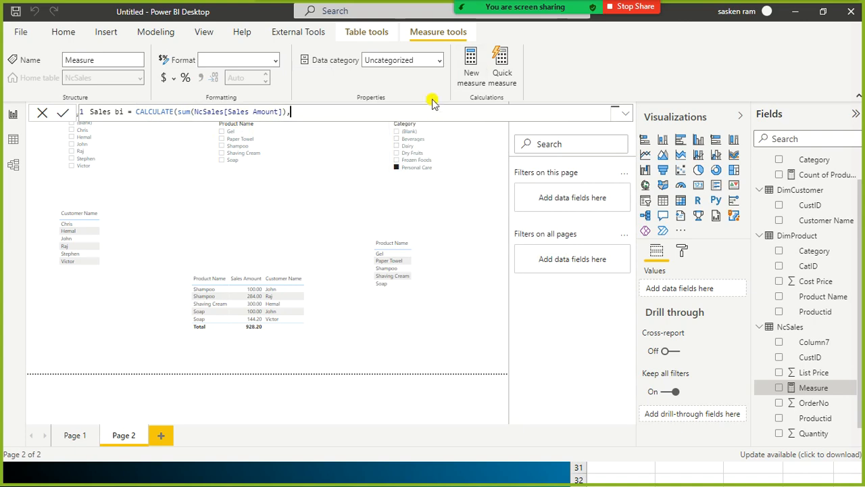
type("cor")
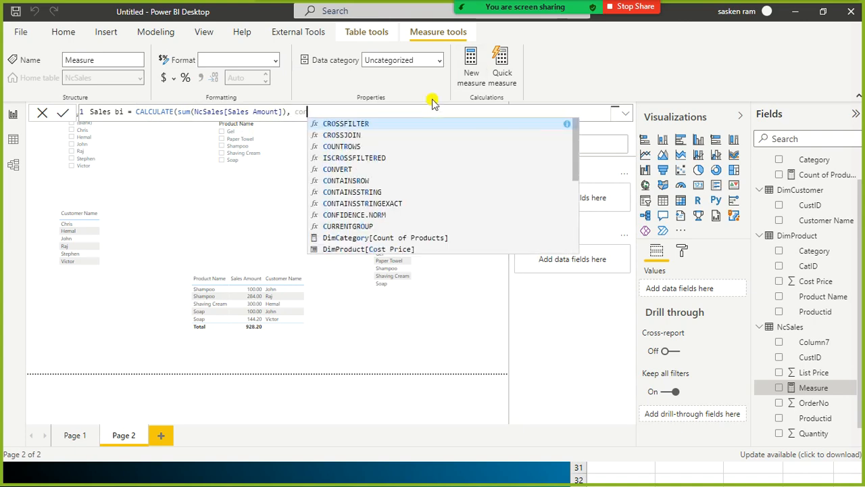
key("BackSpace")
key("BackSpace")
type("rss")
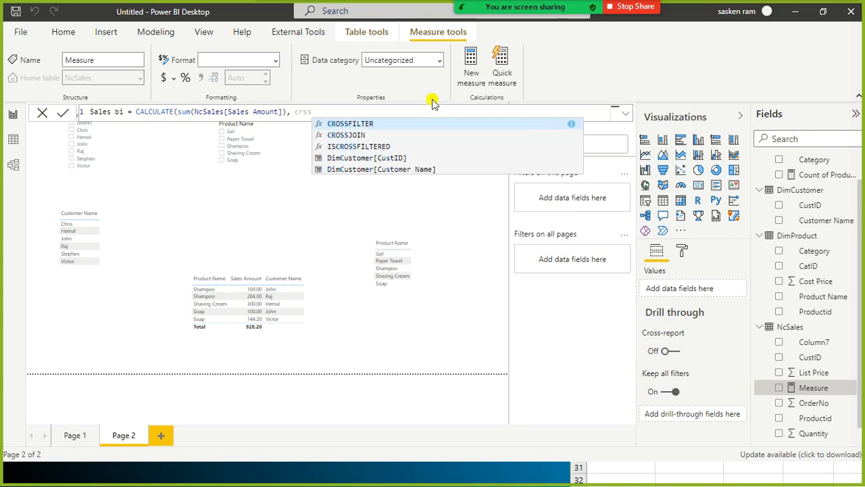
key("Tab")
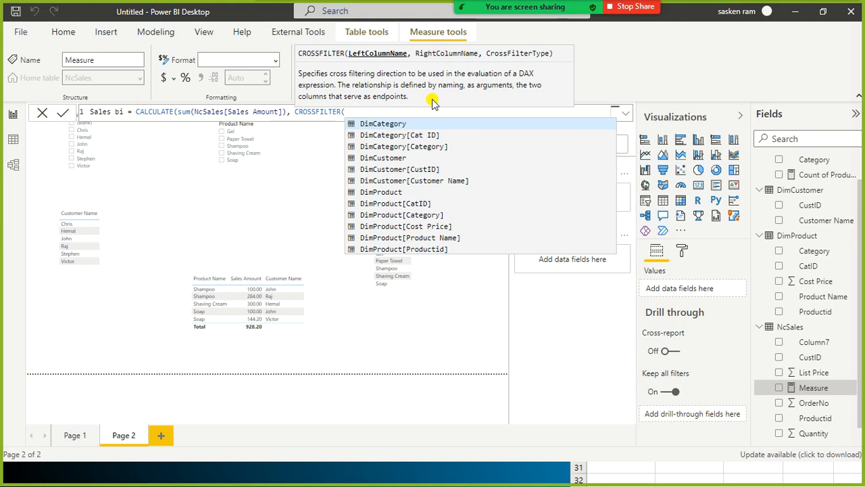
Set DimCustomer[CustID] as CROSSFILTER's left column and NcSales[CustID] as its right column, ready for the filter type argument
key("Down")
key("Down")
key("Down")
key("Down")
key("Tab")
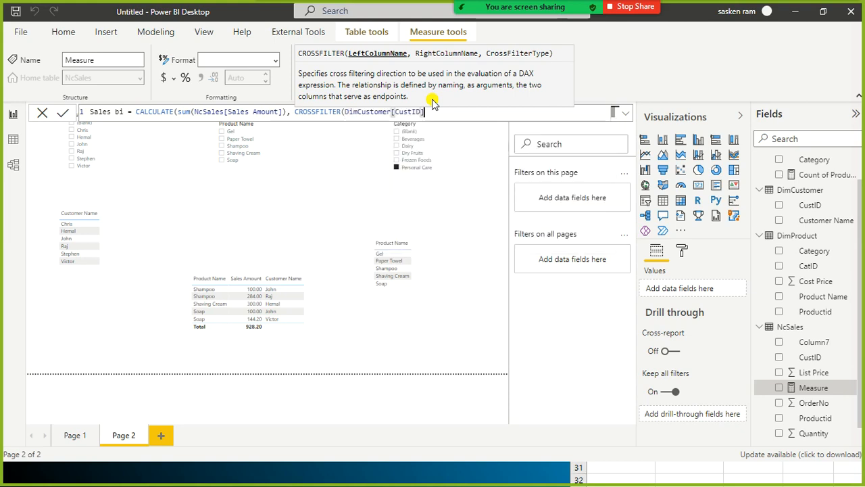
type(", ")
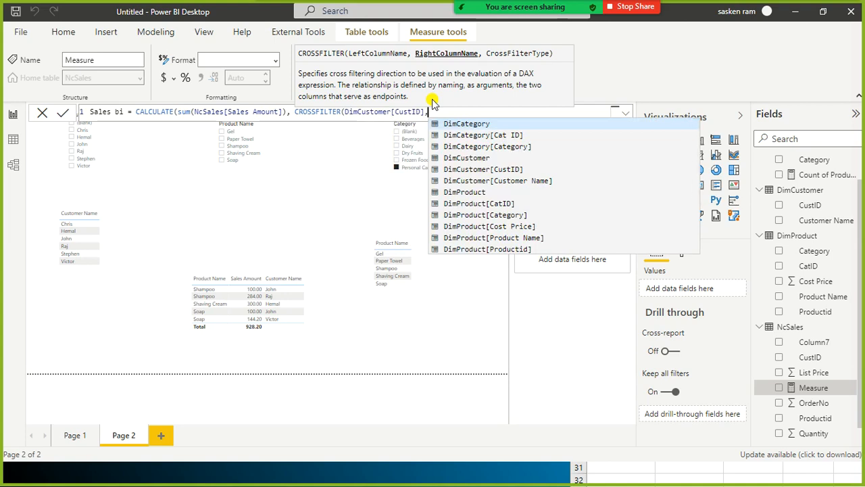
type("ncsa")
key("Down")
key("Down")
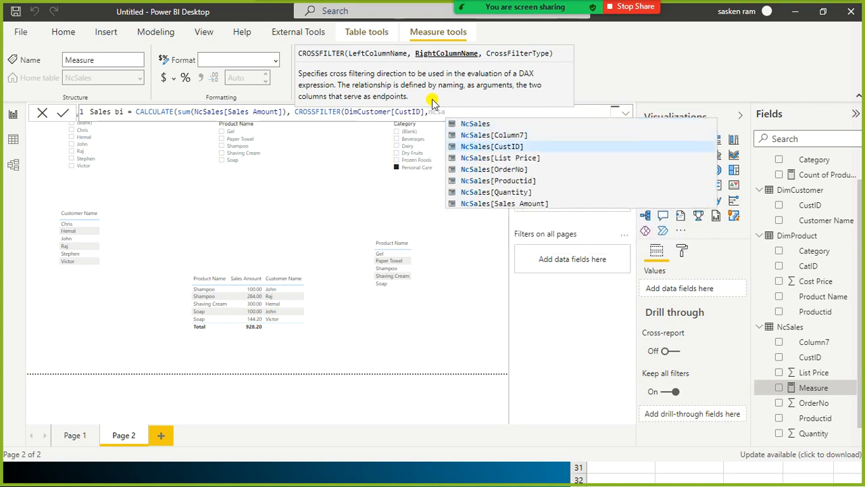
key("Tab")
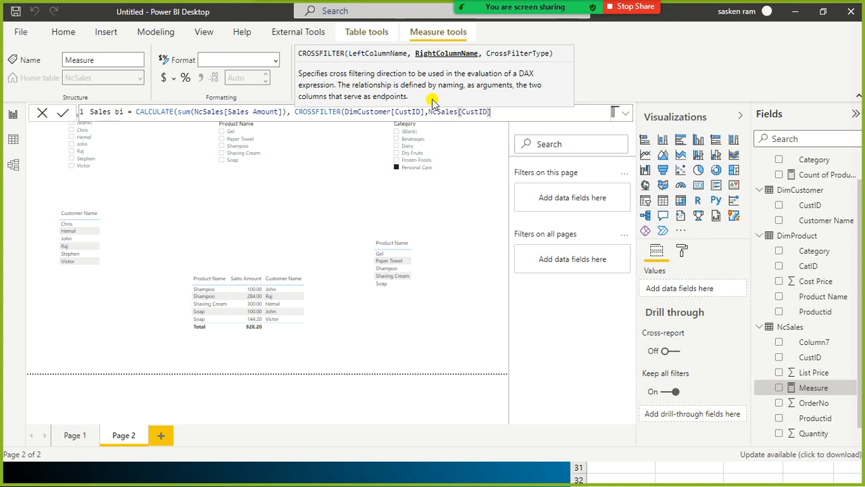
type(",")
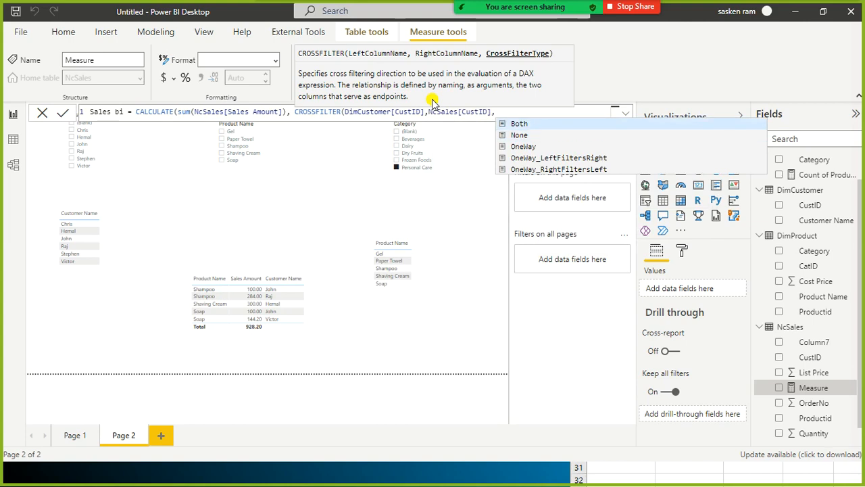
Complete the customer CROSSFILTER with Both as its filter type, continue to CALCULATE's next argument, and expand the formula editor with larger text
type("Both)")
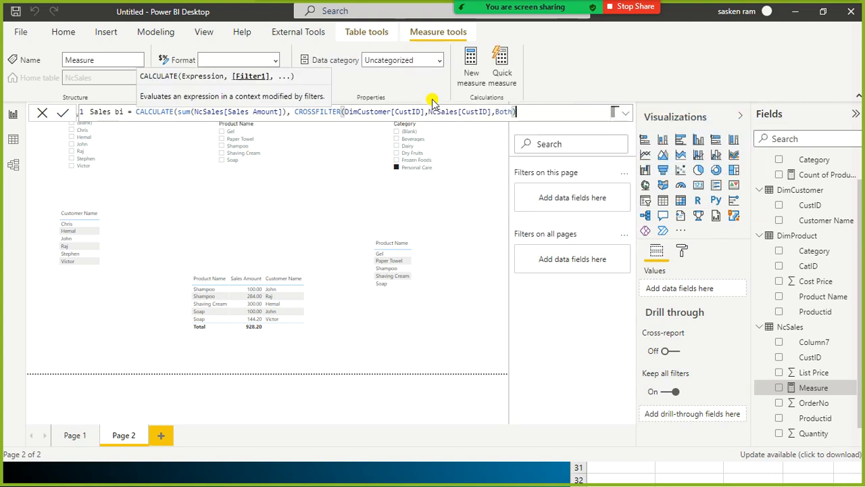
type(",")
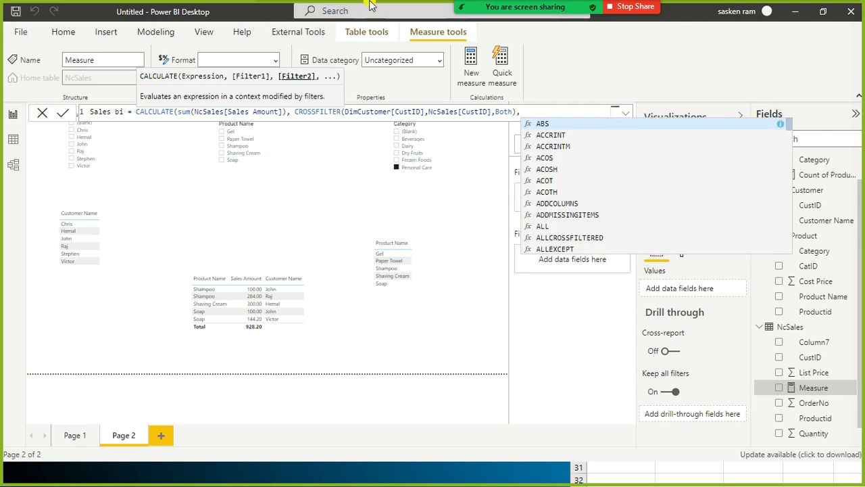
key("Escape")
left_click(622, 114)
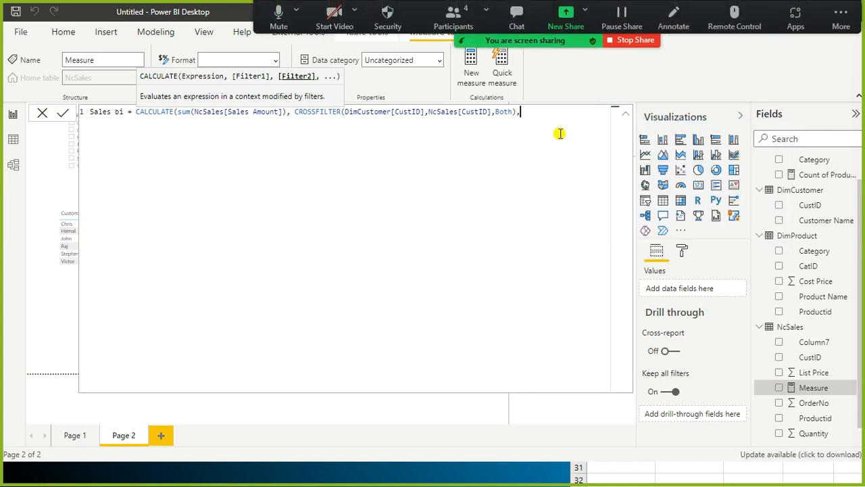
scroll(560, 134, "up", 4, "ctrl")
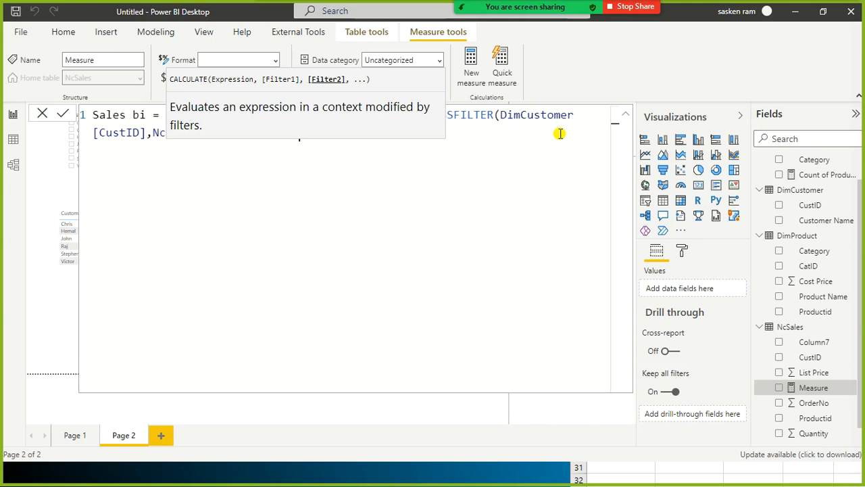
scroll(560, 133, "up", 1, "ctrl")
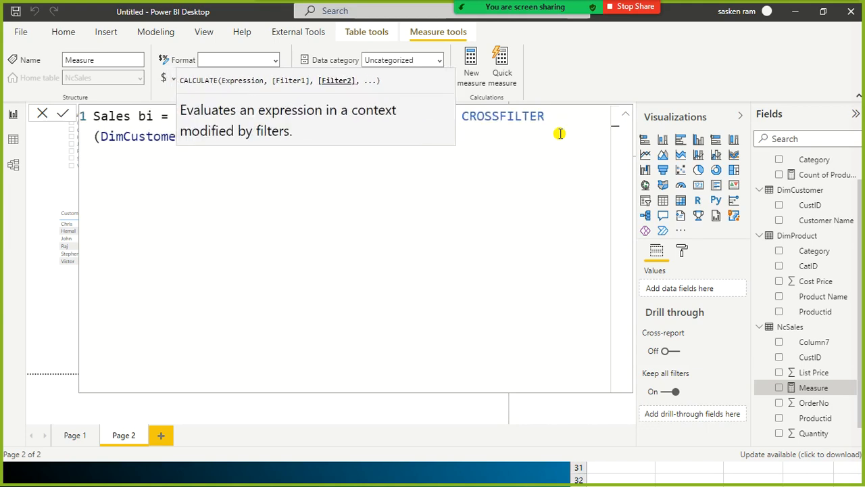
Break the Sales bi formula after the sum expression so that the CROSSFILTER function starts on its own second line
left_click(487, 179)
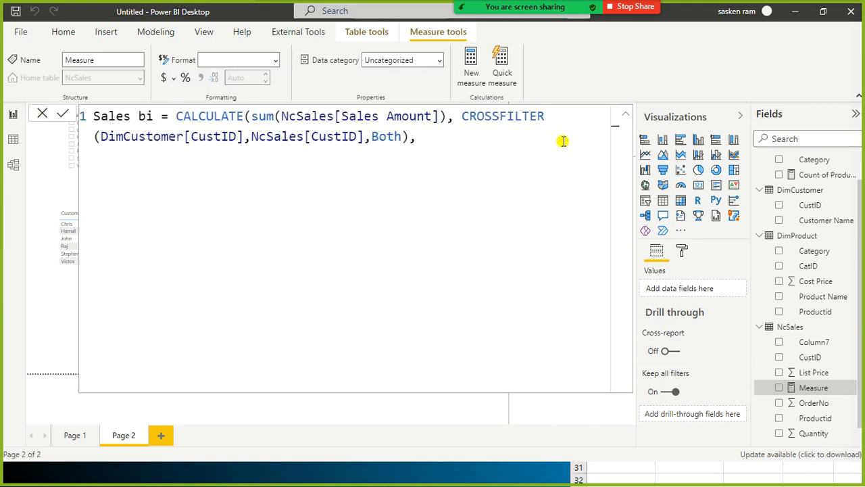
key("Up")
key("Right")
key("Right")
key("Right")
key("Right")
key("Right")
key("Right")
key("Right")
key("Right")
key("Right")
key("Right")
key("Right")
key("Right")
key("Right")
key("Right")
key("Right")
key("Right")
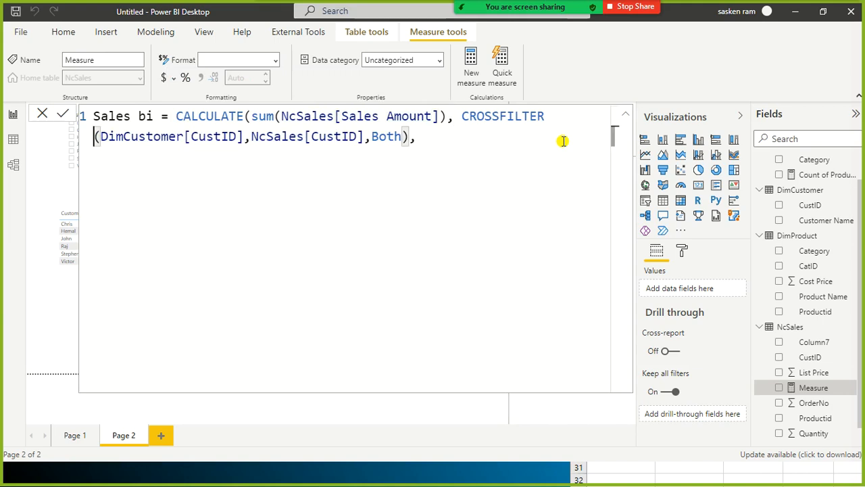
key("Up")
key("ctrl+Right")
key("ctrl+Right")
key("ctrl+Right")
key("ctrl+Right")
key("ctrl+Right")
key("ctrl+Right")
key("ctrl+Right")
key("ctrl+Right")
key("ctrl+Right")
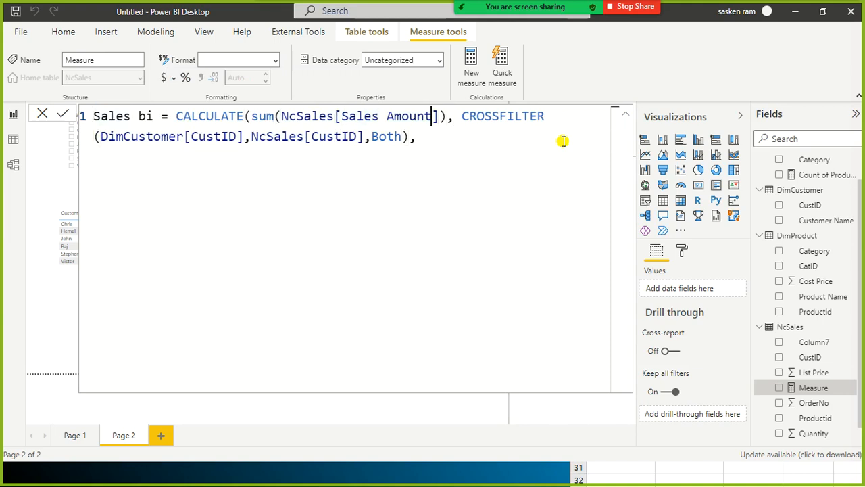
key("Right")
key("Return")
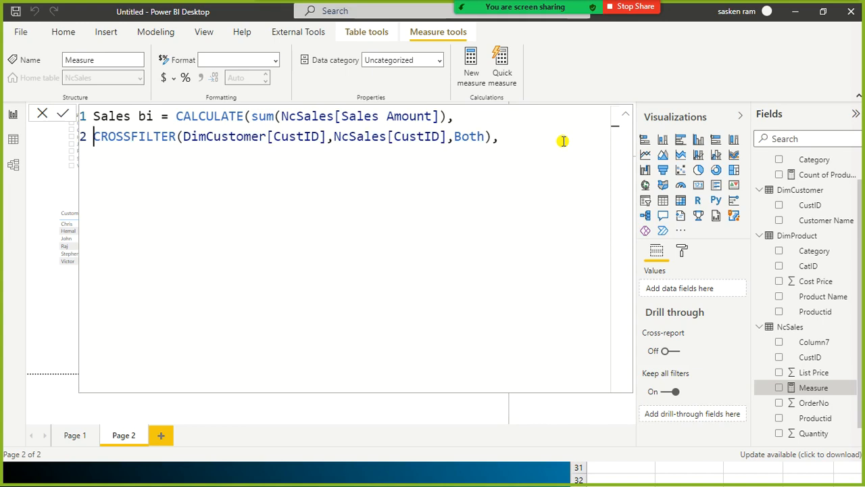
Begin a second CROSSFILTER function on a new third line of the Sales bi formula
left_click(563, 140)
key("shift+Return")
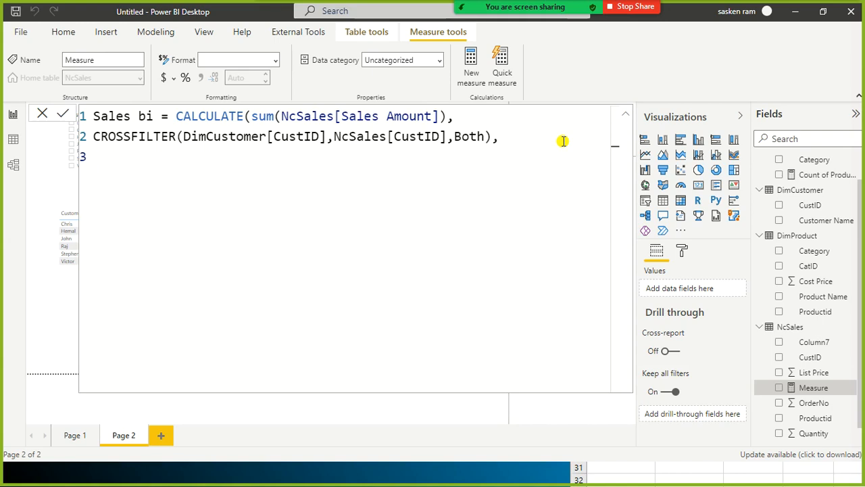
type("CROSSF")
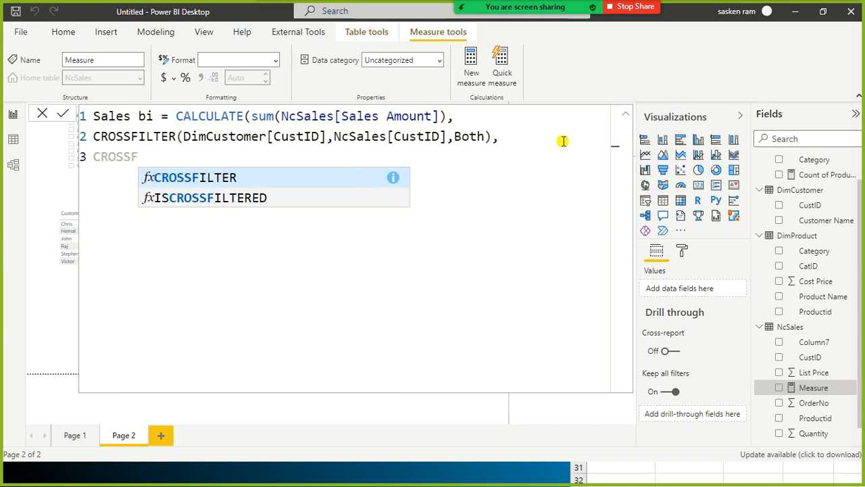
key("Tab")
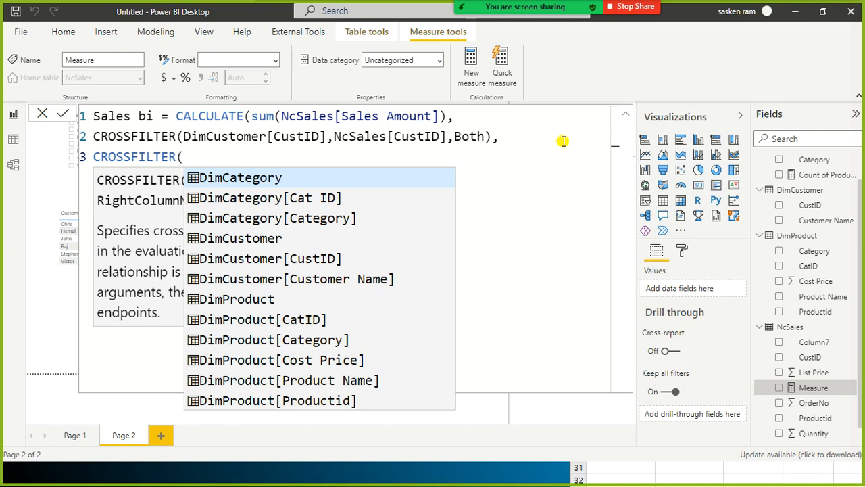
Set DimProduct[Productid] as the left column of the second CROSSFILTER function
type("PRODU")
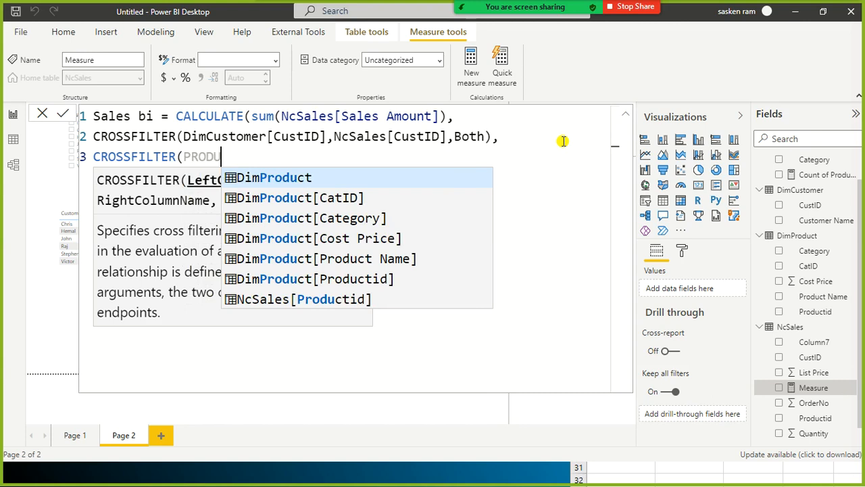
key("Down")
key("Down")
key("Down")
key("Down")
key("Down")
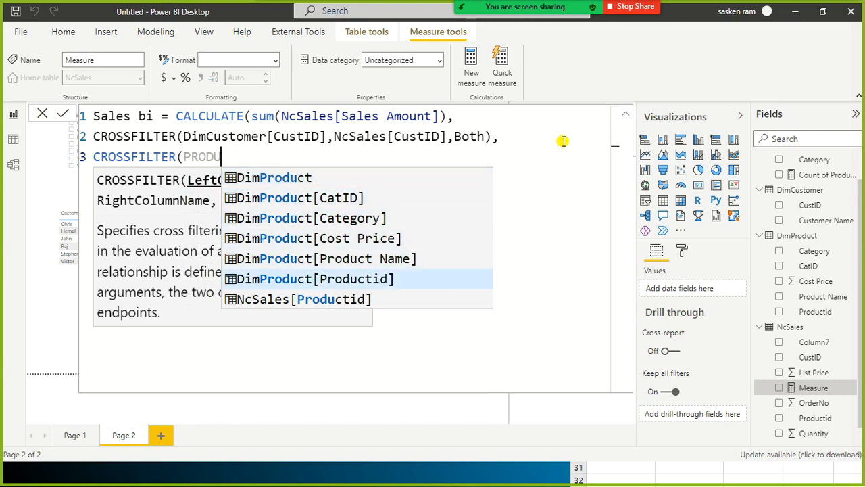
key("Tab")
type(",")
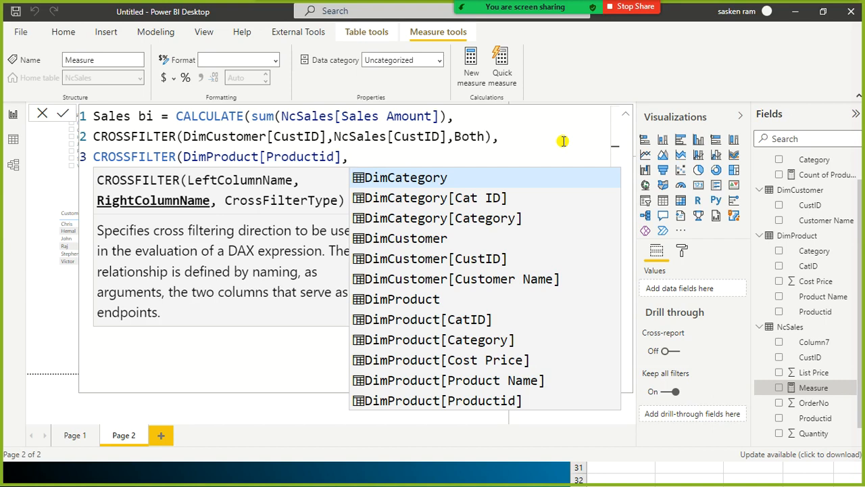
Set NcSales[Productid] as the right column of the second CROSSFILTER function, ready for its filter type argument
type("NC")
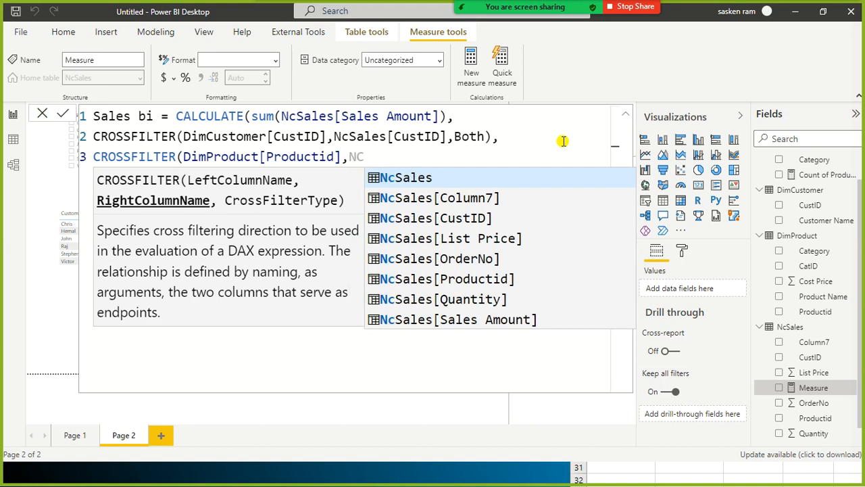
key("Down")
key("Down")
key("Down")
key("Down")
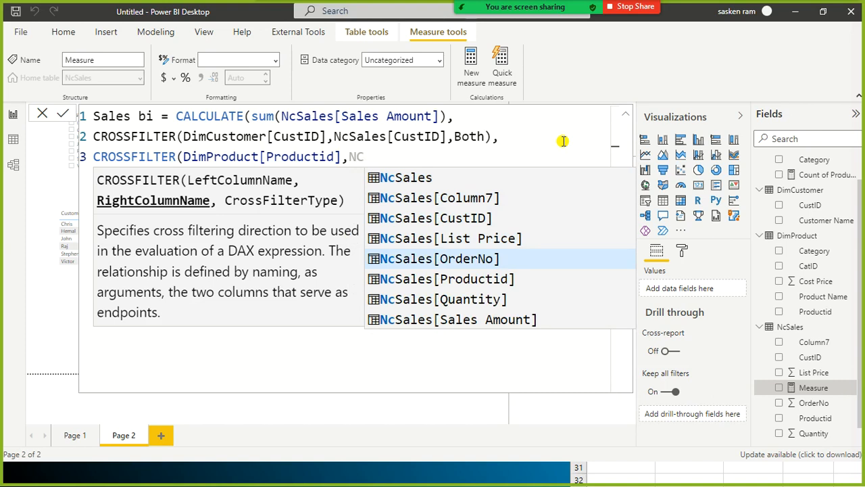
key("Down")
key("Down")
key("Down")
key("Up")
key("Up")
key("Tab")
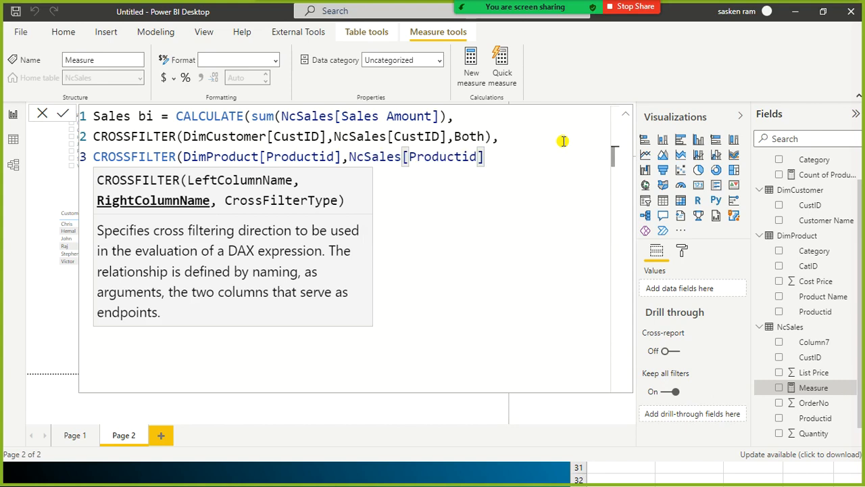
type(",")
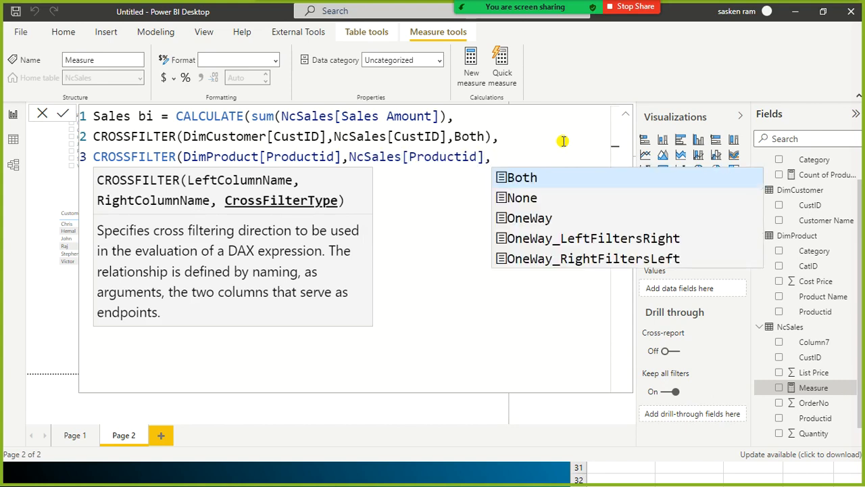
Finish the second CROSSFILTER with Both, close the CALCULATE function, and commit the Sales bi measure
type("Both)")
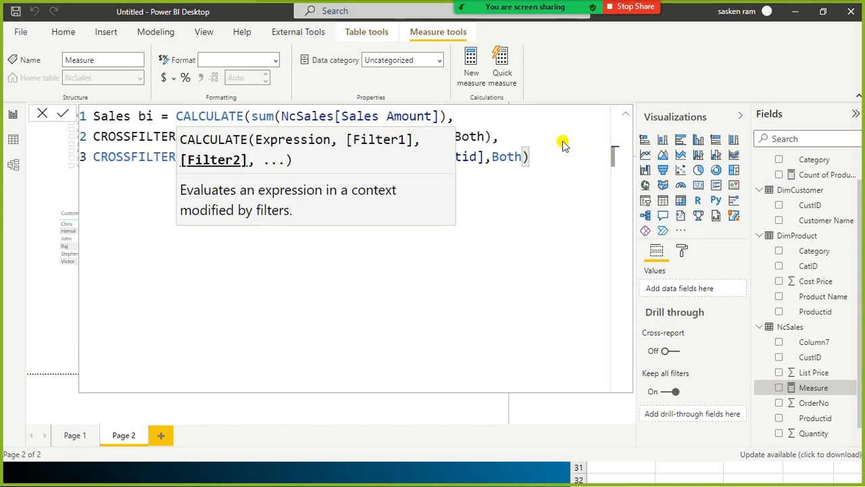
key("Return")
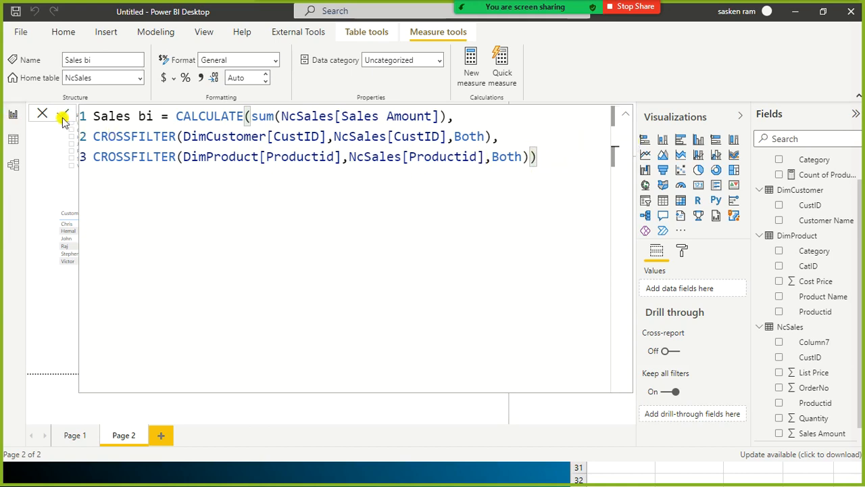
left_click(626, 114)
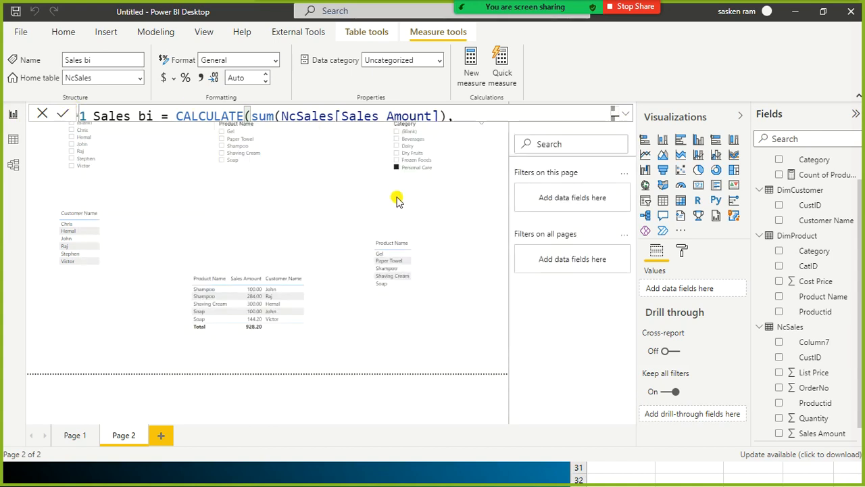
left_click(623, 116)
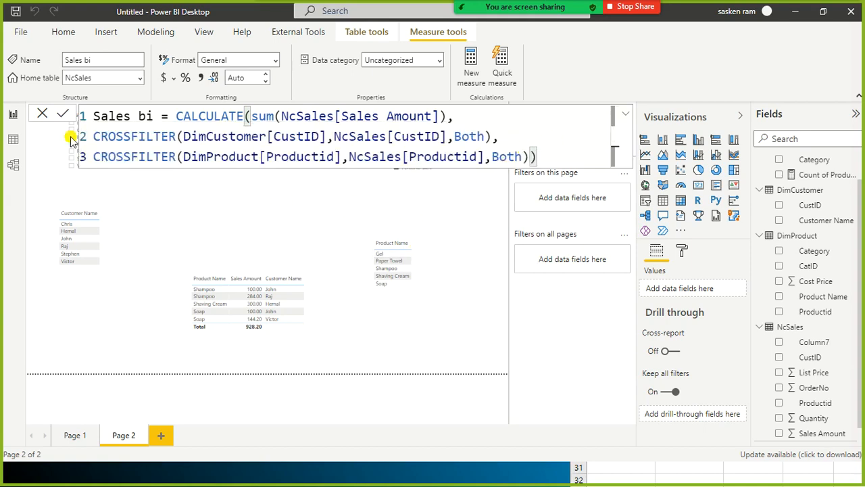
left_click(479, 228)
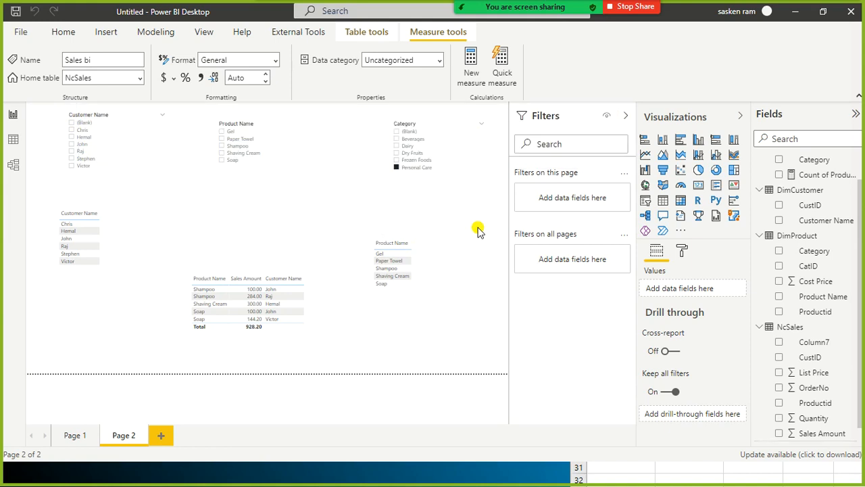
Remove the Category slicer from Page 2
left_click(481, 124)
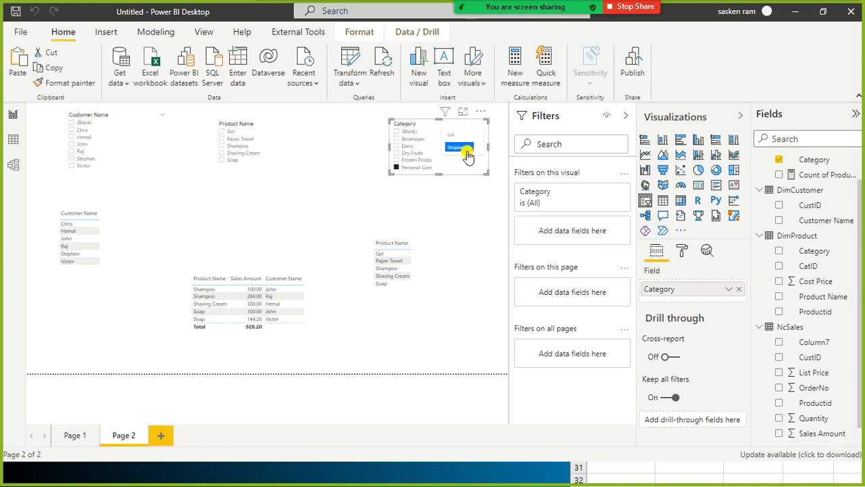
left_click(482, 112)
left_click(483, 112)
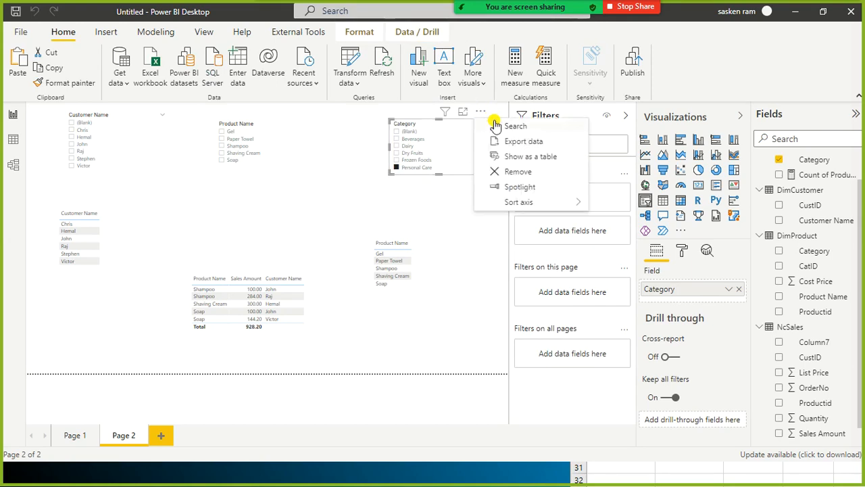
left_click(523, 170)
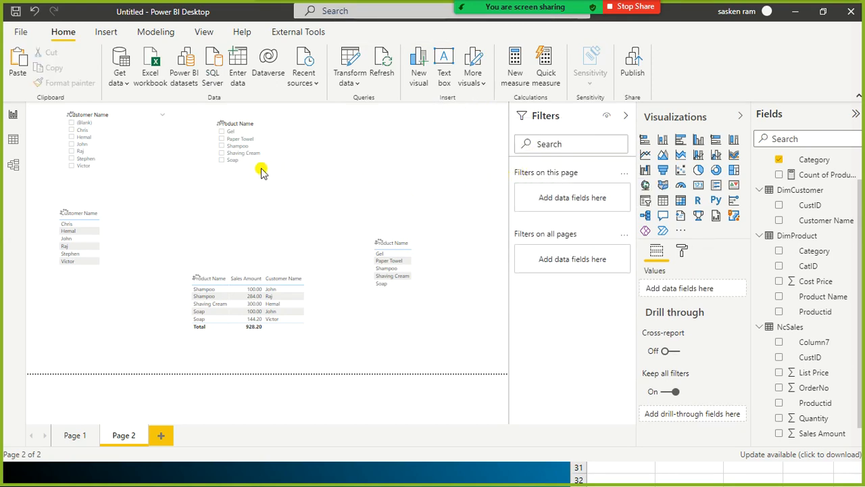
Move the Product Name slicer into the space freed by the Category slicer, and review the model's table relationships before returning to the report
left_click_drag(460, 176, 383, 169)
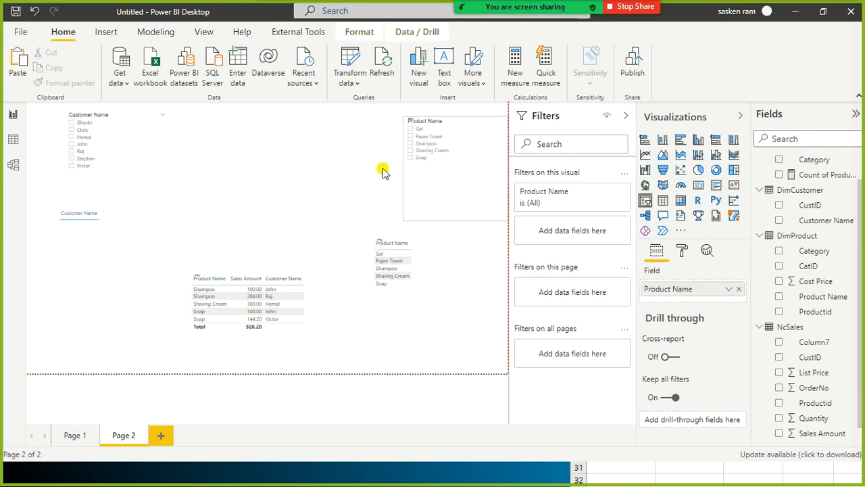
left_click(15, 168)
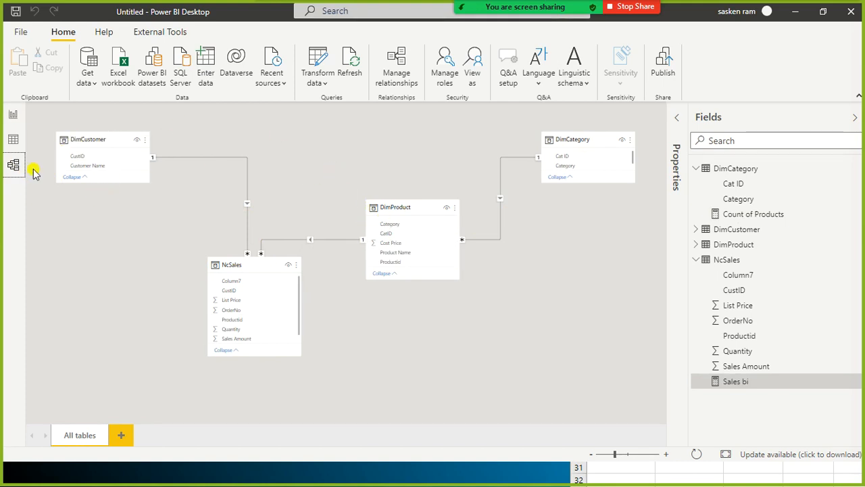
left_click(10, 116)
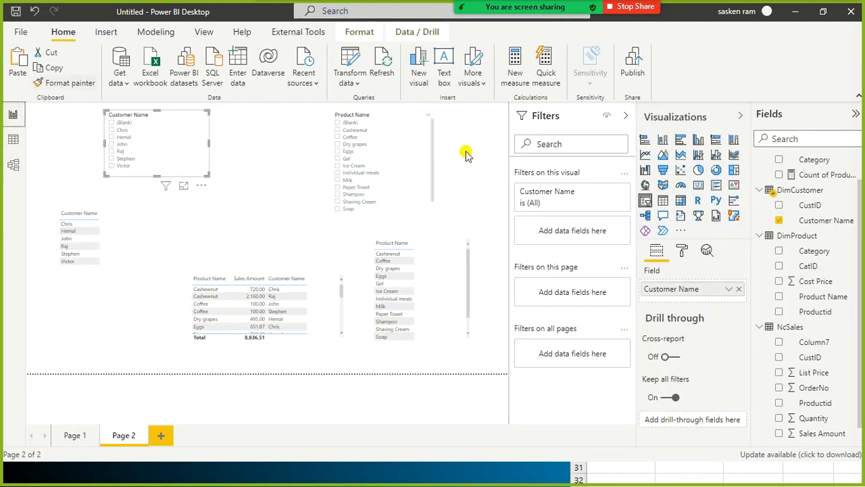
Filter the page to Shampoo with the Product Name slicer and shorten the slicer to match the Customer Name slicer's height
left_click(419, 194)
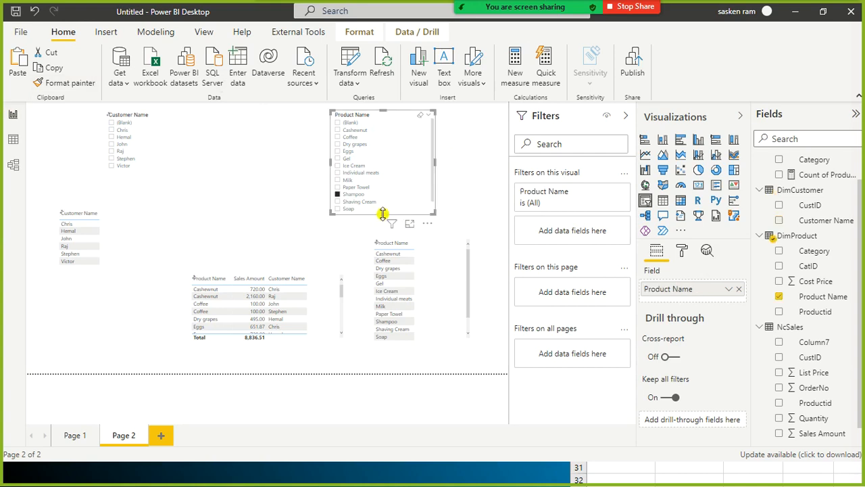
left_click_drag(389, 187, 390, 178)
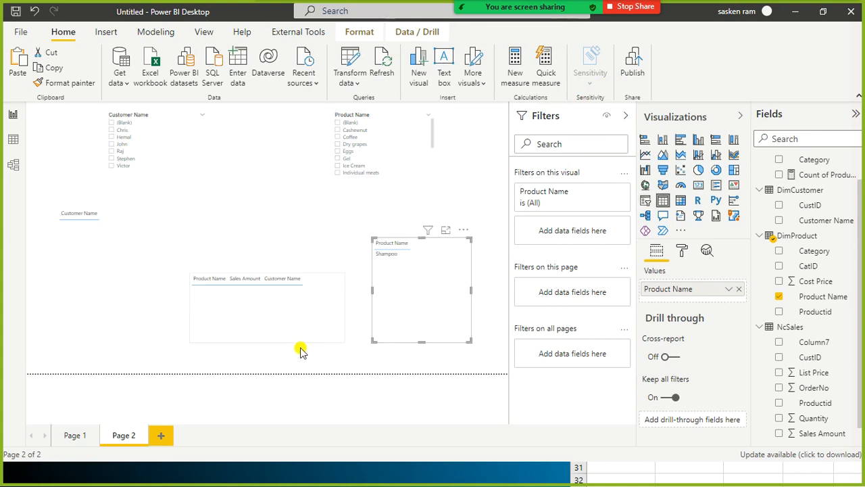
left_click(149, 330)
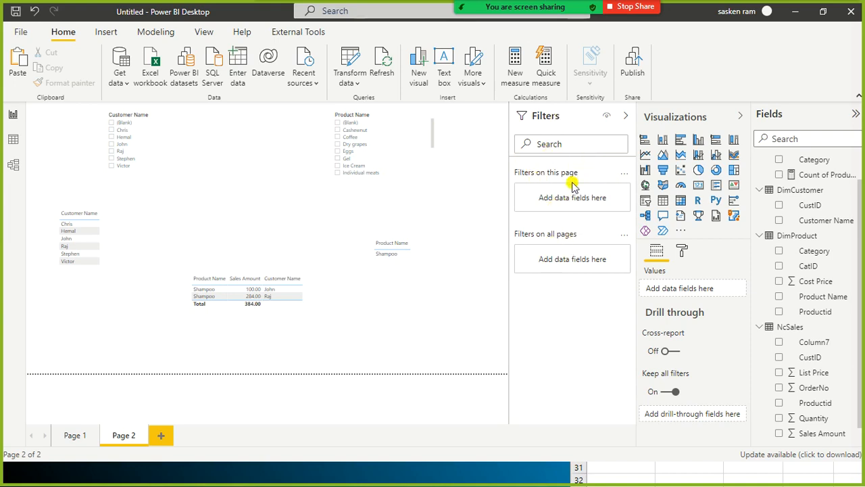
Switch the Product Name slicer's selection to Gel and expand the visual-level Product Name filter
left_click(400, 158)
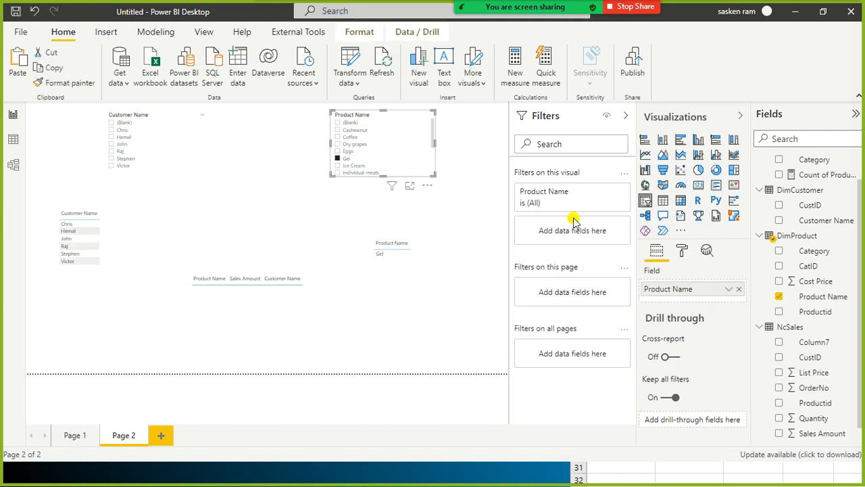
left_click(604, 192)
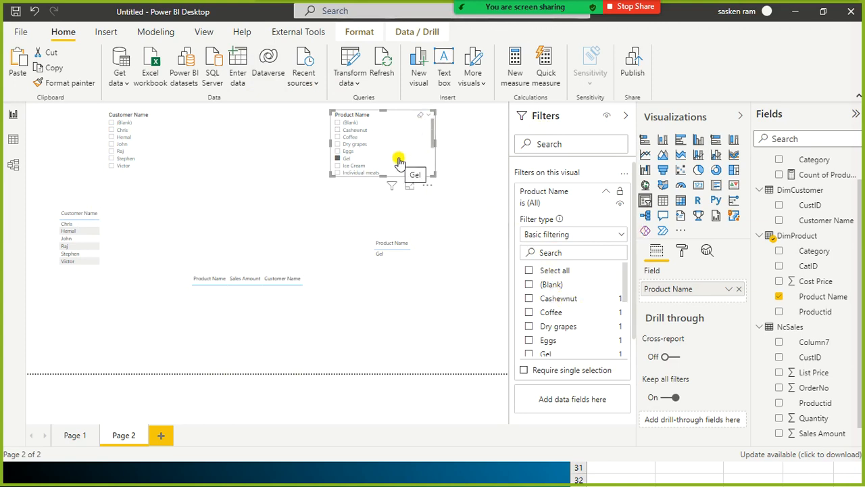
Limit the Product Name slicer to Cashewnut with its visual-level filter while the Gel selection is still active
left_click(530, 298)
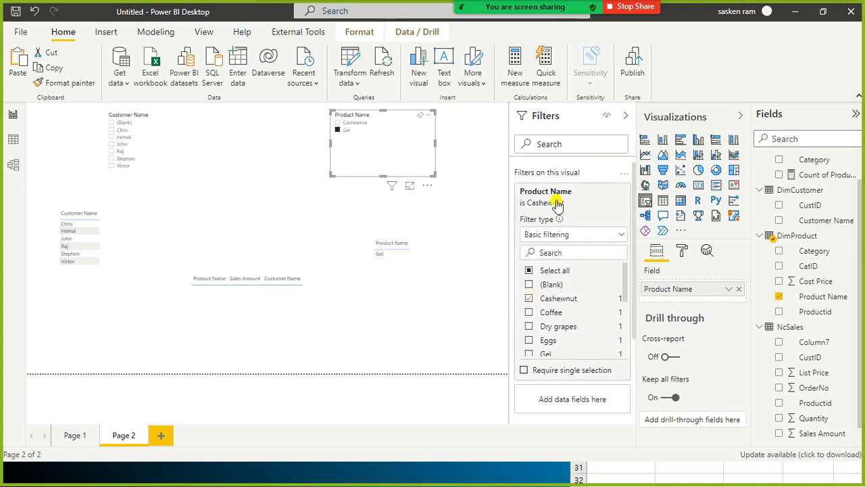
scroll(609, 270, "down", 1)
scroll(604, 253, "down", 3)
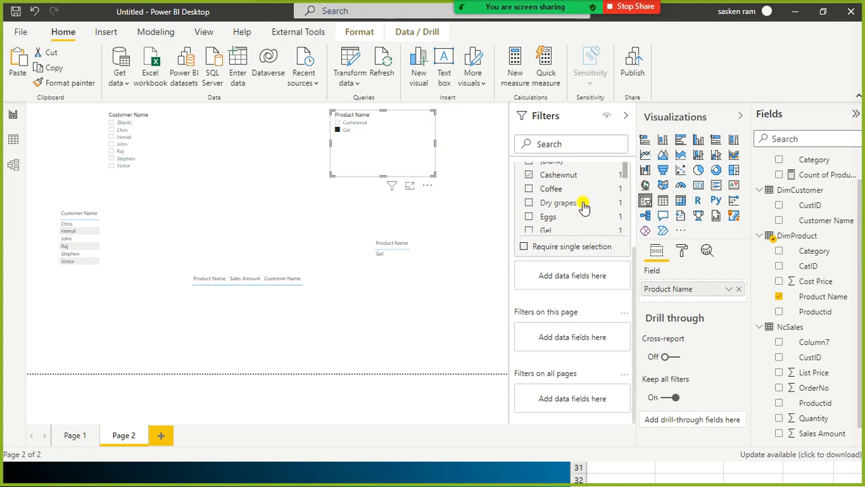
scroll(581, 200, "up", 4)
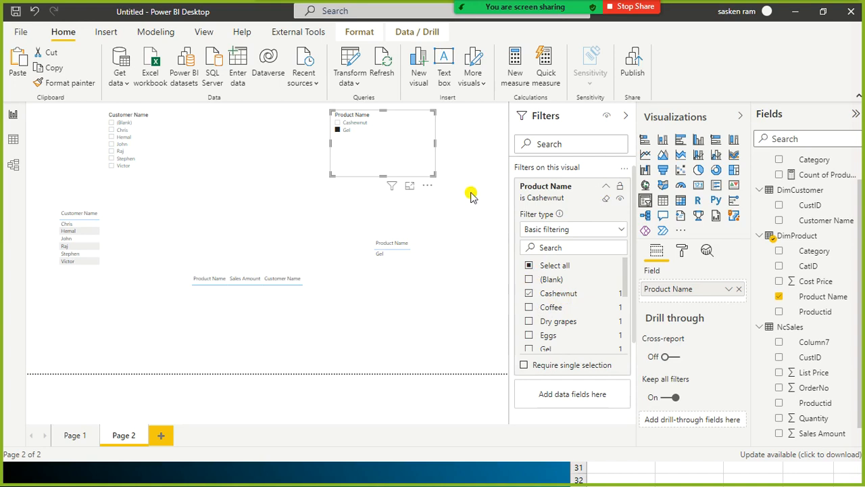
left_click(446, 195)
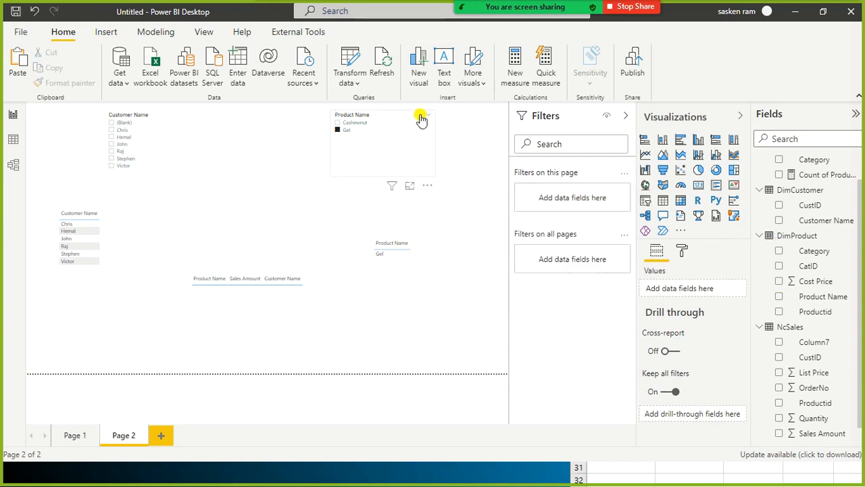
Clear the Product Name slicer's Gel selection, switch its Cashewnut visual-level filter off and on again, and reset that filter
left_click(420, 117)
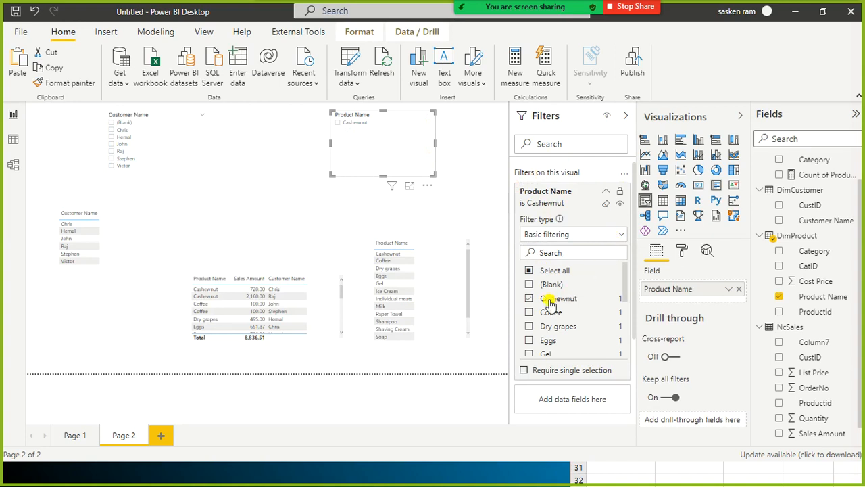
left_click(528, 300)
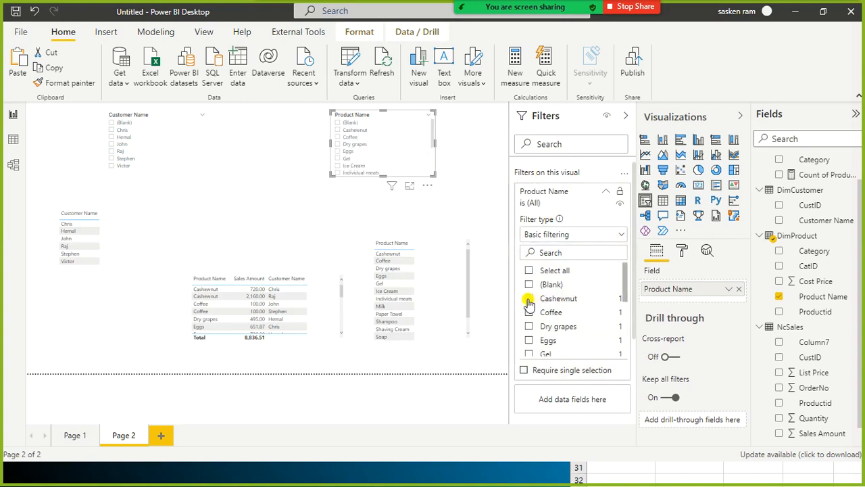
left_click(530, 299)
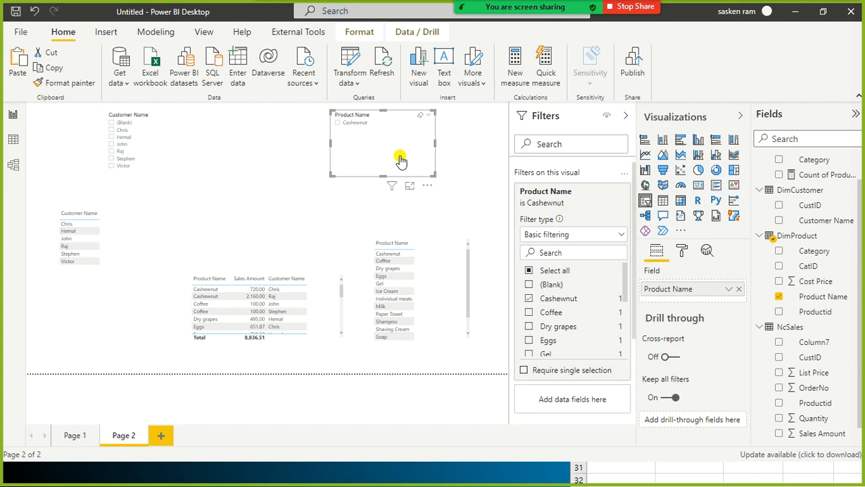
left_click(606, 211)
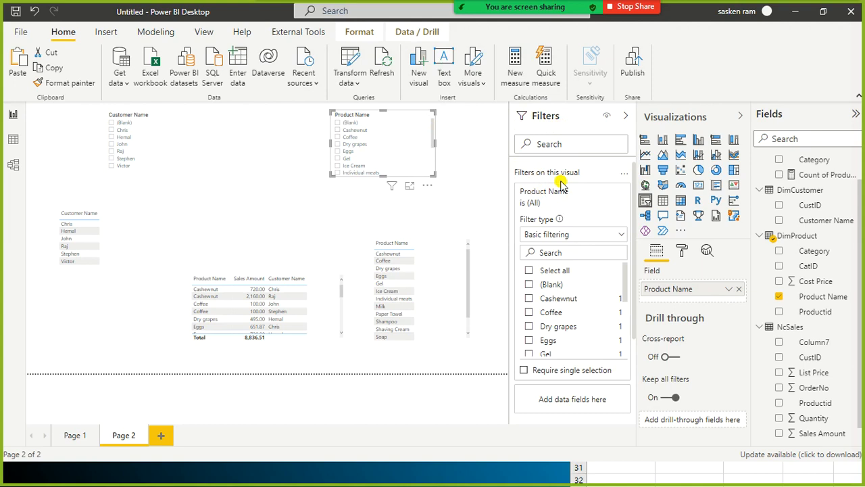
left_click(480, 203)
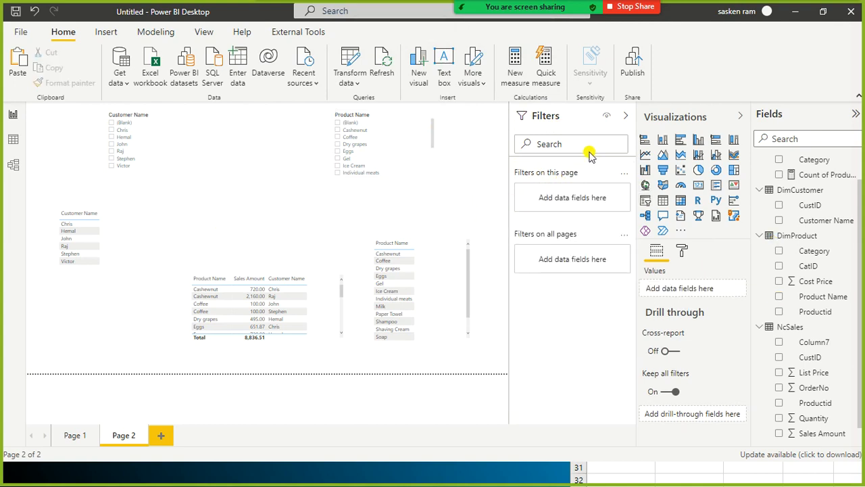
Filter the page to Gel with the Product Name slicer and clear the selection again
left_click(402, 176)
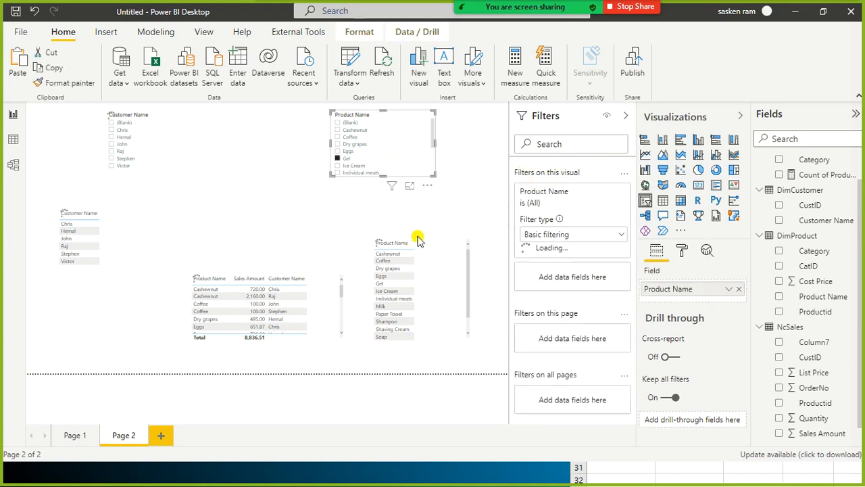
left_click(455, 218)
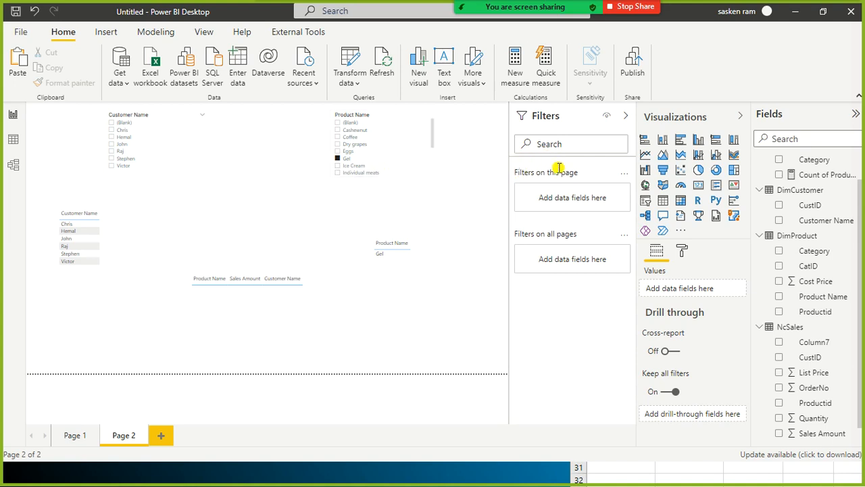
left_click(417, 126)
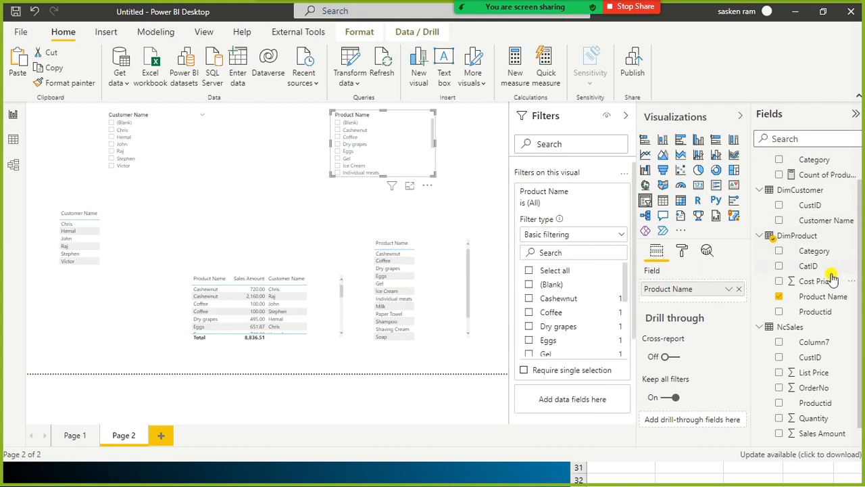
Add the Sales bi measure as a visual-level filter on the Product Name slicer, showing items when the value is not blank
scroll(860, 301, "down", 1)
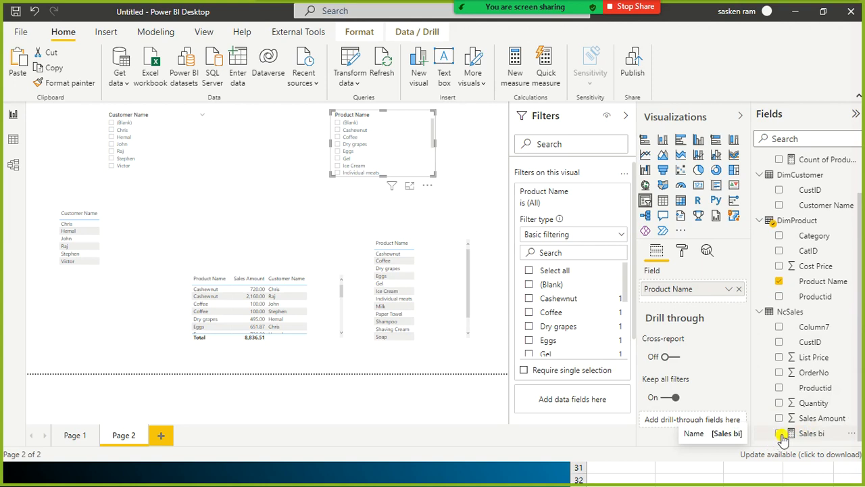
left_click_drag(782, 438, 566, 196)
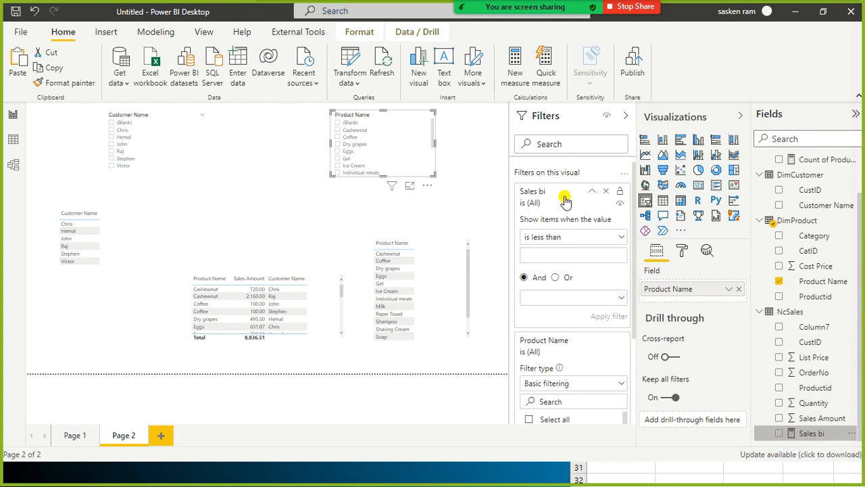
left_click(619, 238)
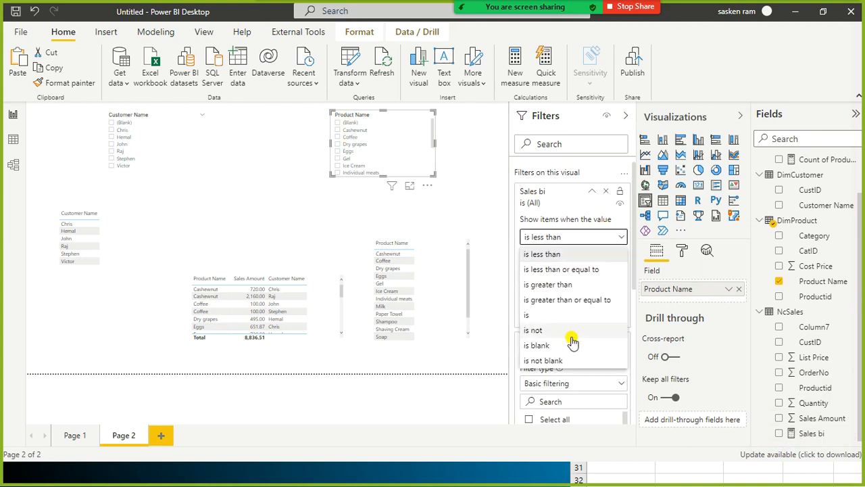
left_click(570, 362)
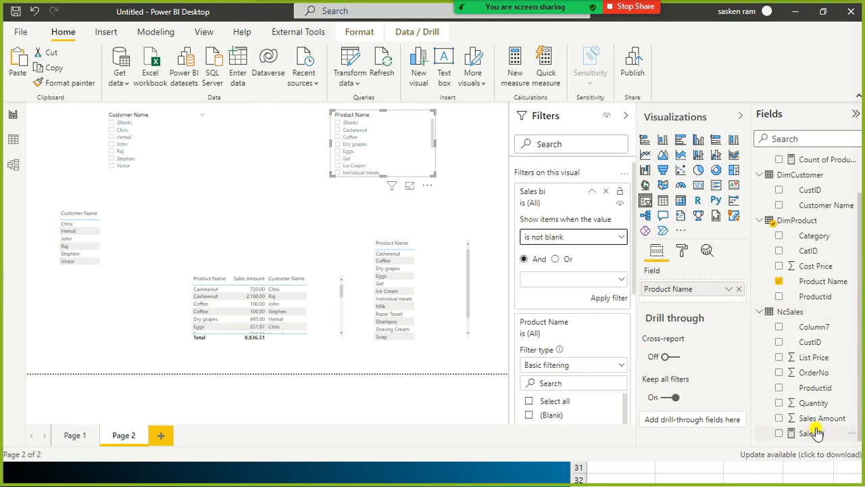
left_click(610, 299)
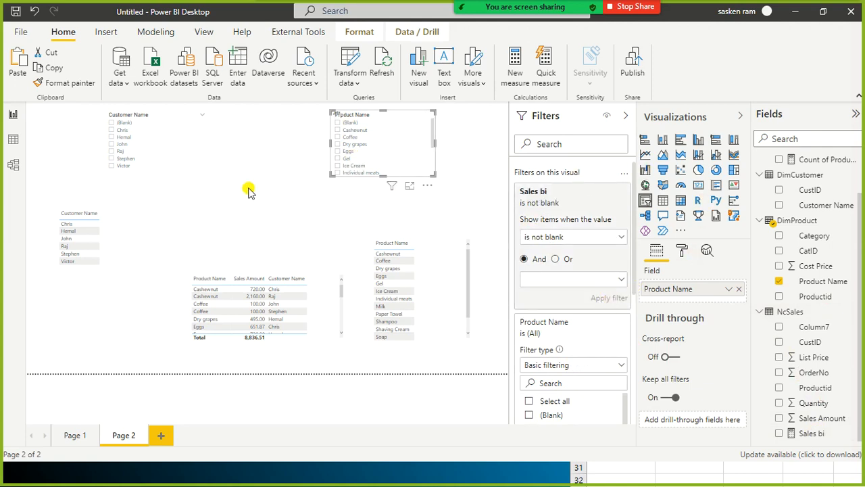
Filter the Customer Name slicer by the Sales bi measure so that it shows items when the value is not blank
left_click(156, 160)
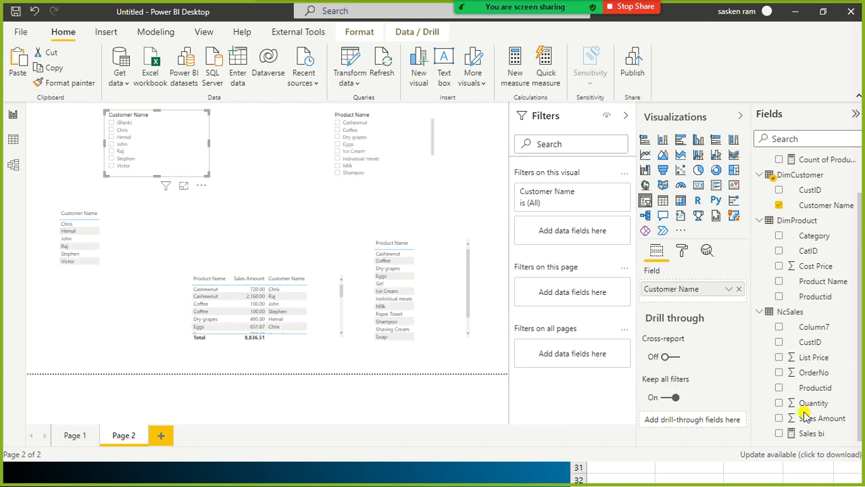
left_click_drag(812, 434, 566, 205)
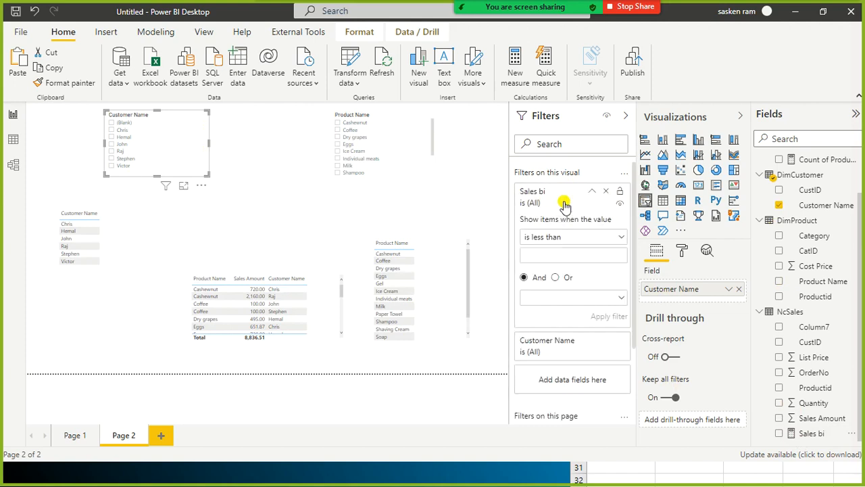
left_click(608, 236)
left_click(534, 361)
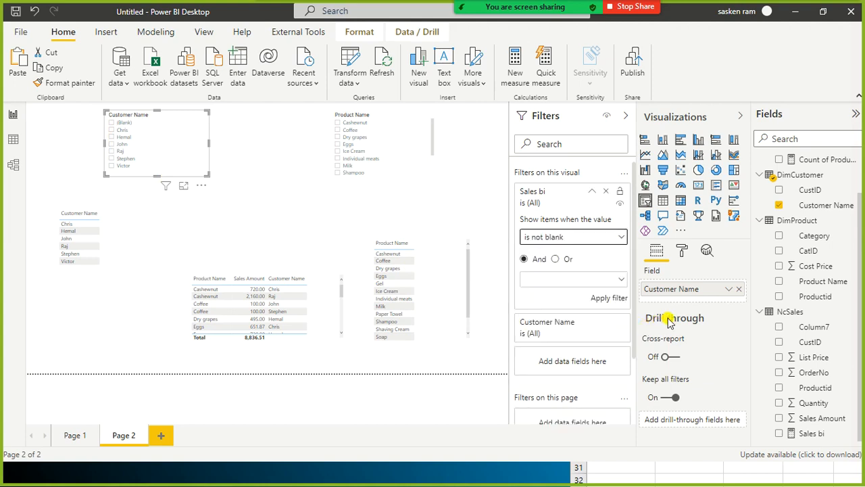
left_click(601, 301)
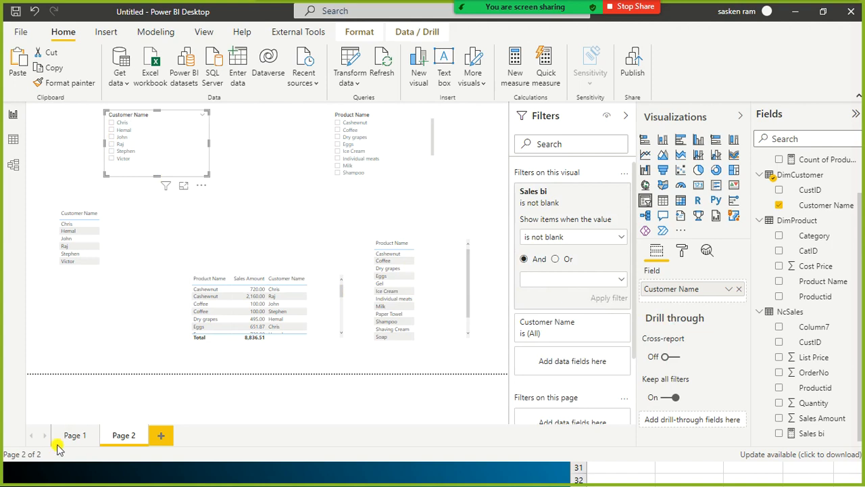
Test the Customer Name slicer on Page 2 by selecting its first customer, and clear the selection again
left_click(76, 435)
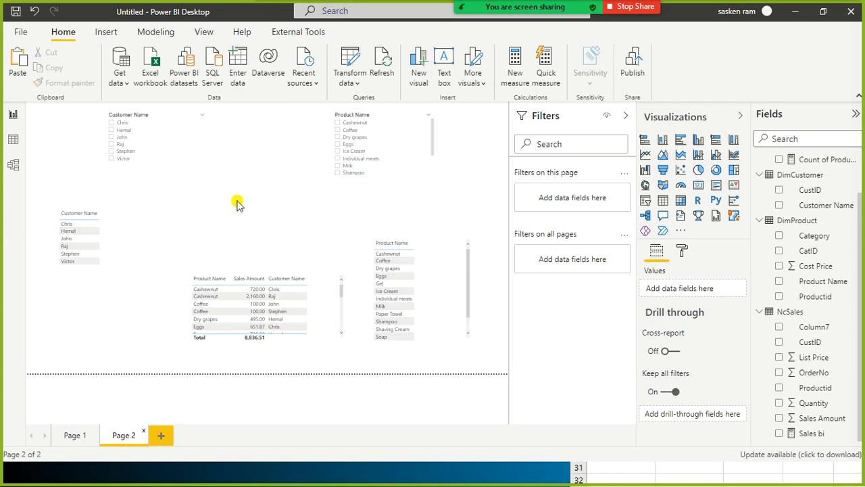
left_click(112, 127)
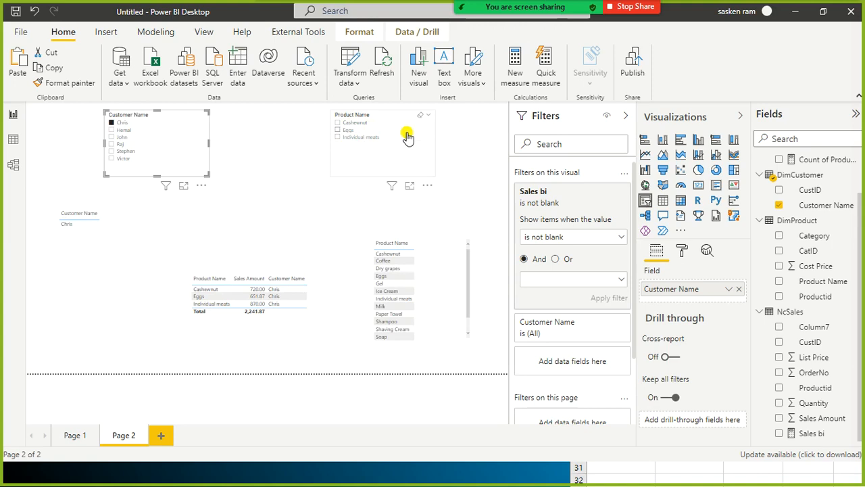
left_click(195, 121)
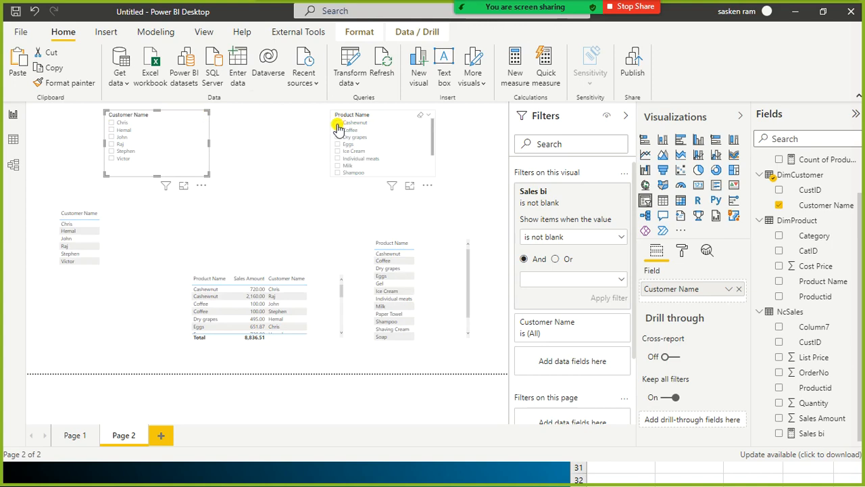
Filter the page to Cashewnut with the Product Name slicer to test its effect on the Customer Name slicer
left_click(338, 127)
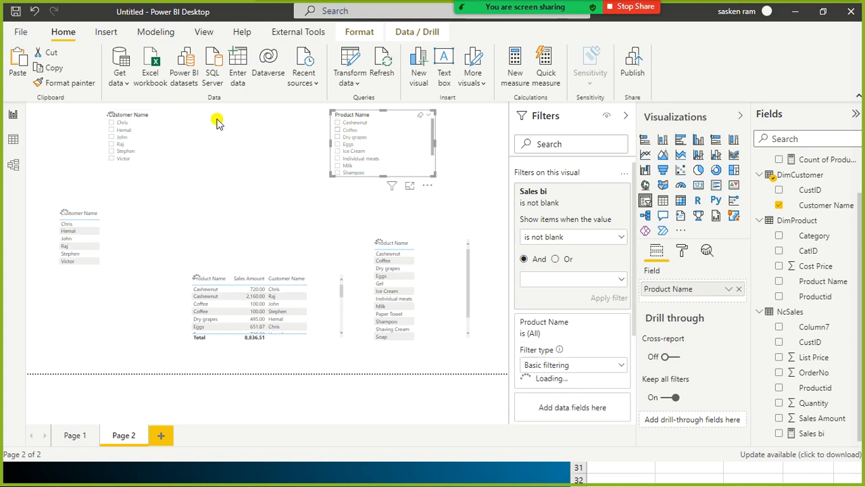
left_click(338, 124)
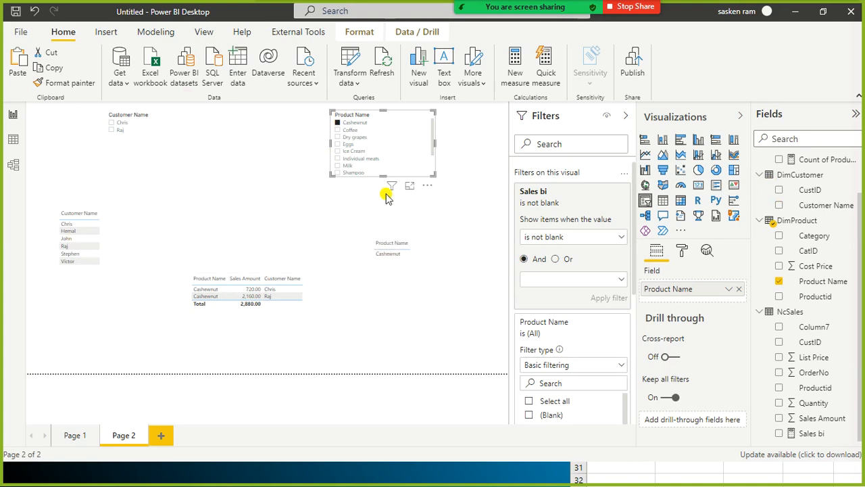
mouse_move(390, 187)
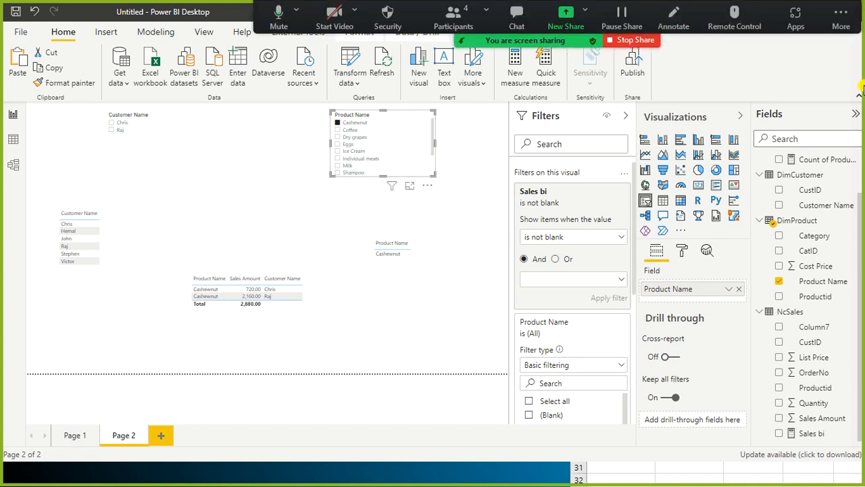
scroll(834, 215, "up", 1)
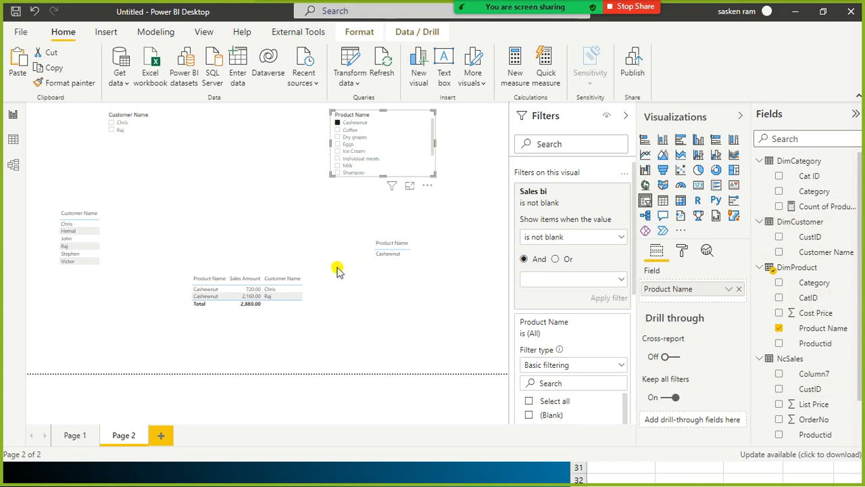
Review the relationships between the tables in the data model and return to Page 1 of the report
left_click(71, 435)
left_click(13, 164)
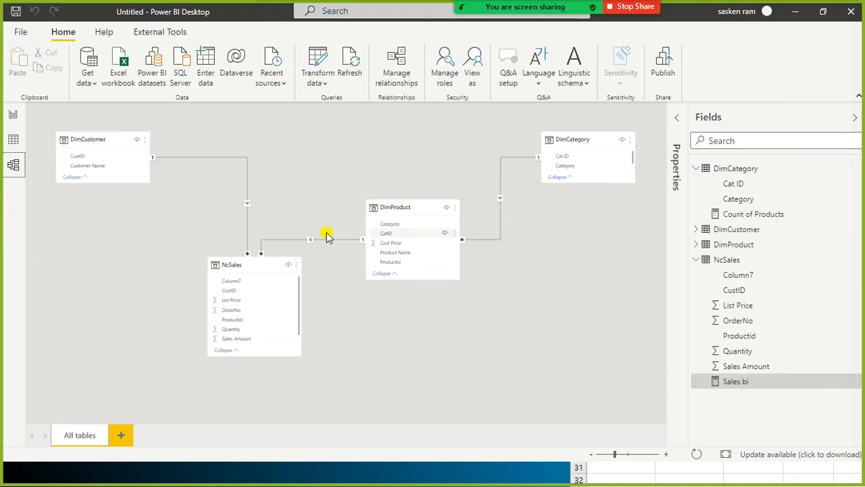
left_click(13, 115)
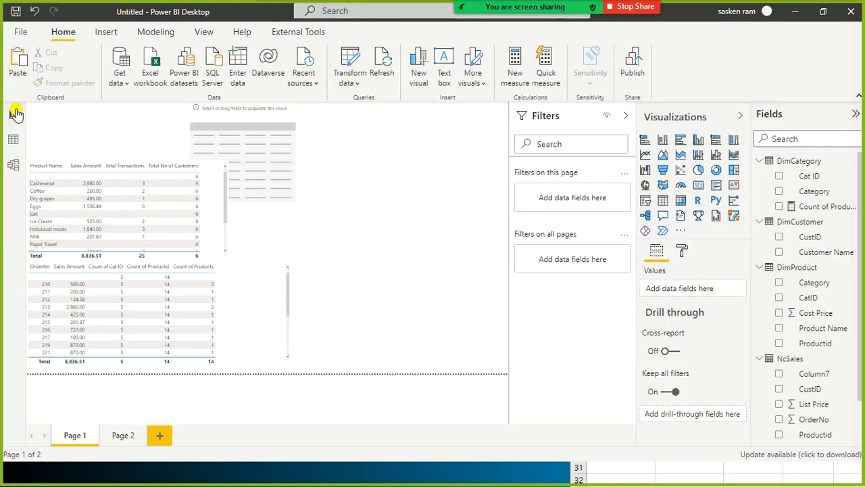
Examine the relationships between the sales, customer, product and category tables in the model, and return to report Page 1
left_click_drag(270, 120, 409, 142)
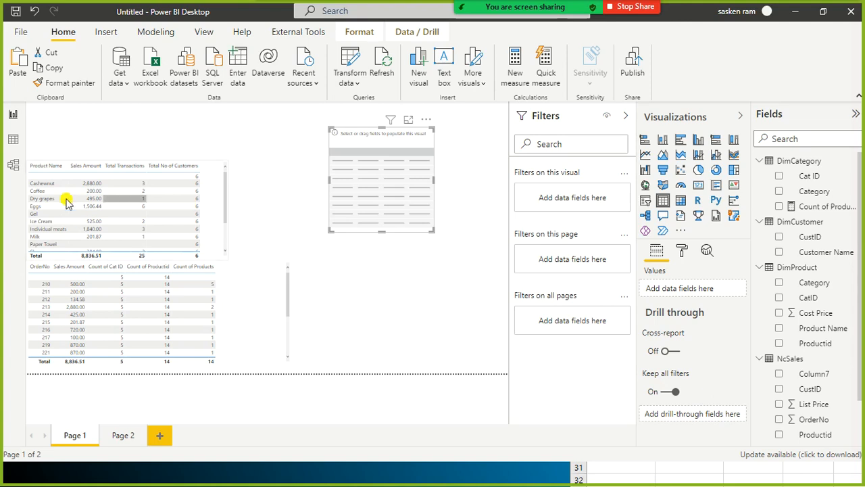
left_click(14, 165)
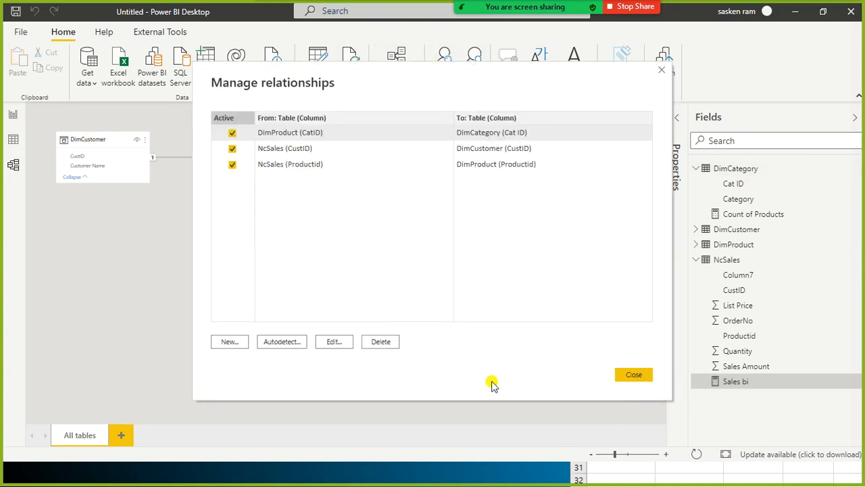
left_click(634, 376)
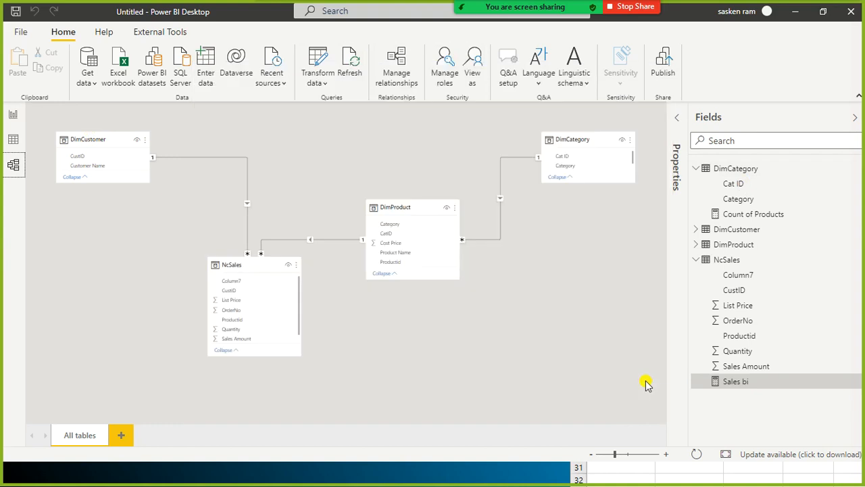
left_click(11, 117)
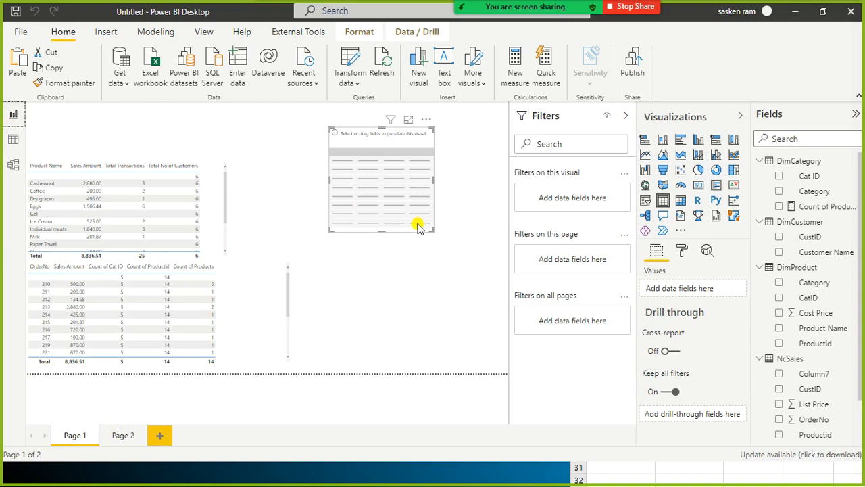
Remove the empty table visual from Page 1 and move the OrderNo and Product Name tables apart on the canvas
left_click(425, 122)
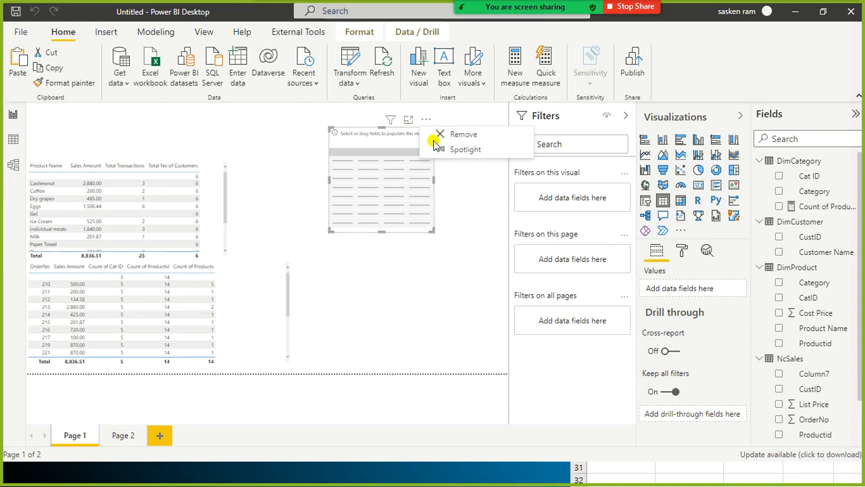
left_click(438, 133)
left_click_drag(272, 320, 482, 309)
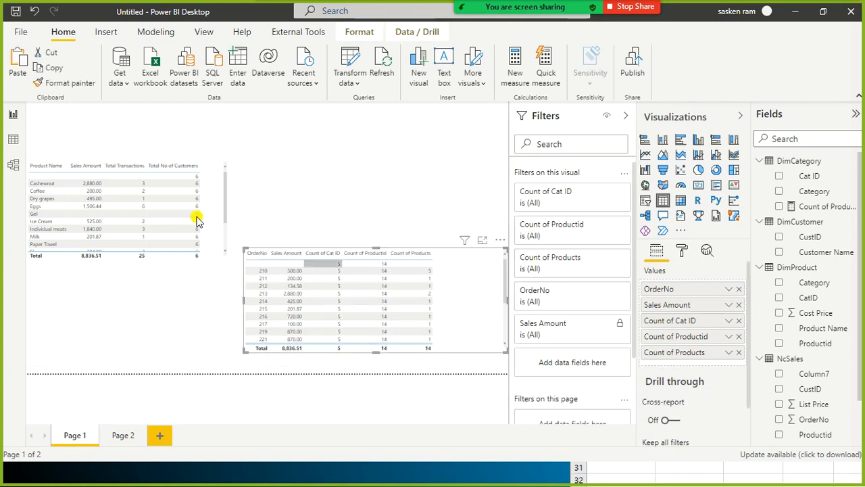
left_click_drag(212, 216, 218, 157)
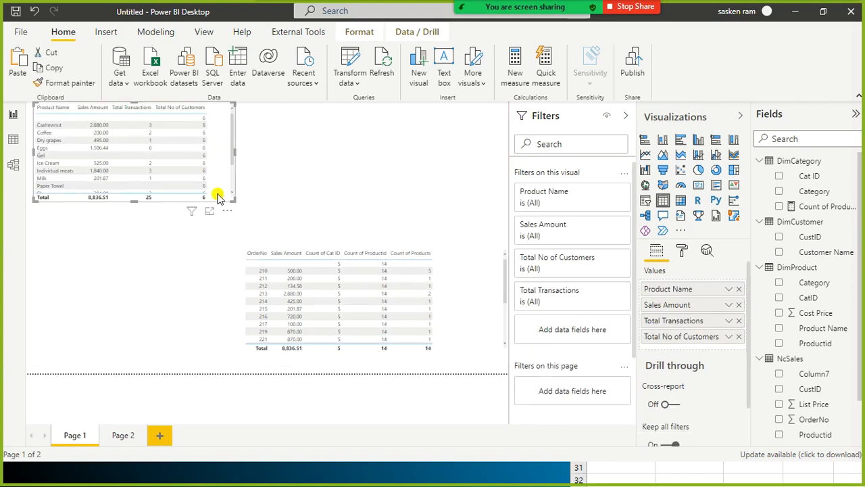
left_click(315, 191)
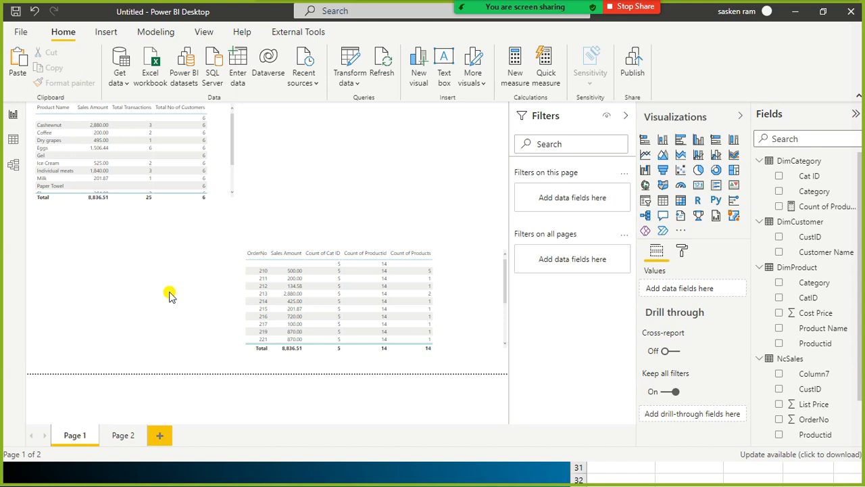
Switch to the crossFilterReivew report in Power BI Desktop
key("super")
key("super")
key("alt+Tab")
key("alt+Tab")
key("alt+Tab")
key("alt+Tab")
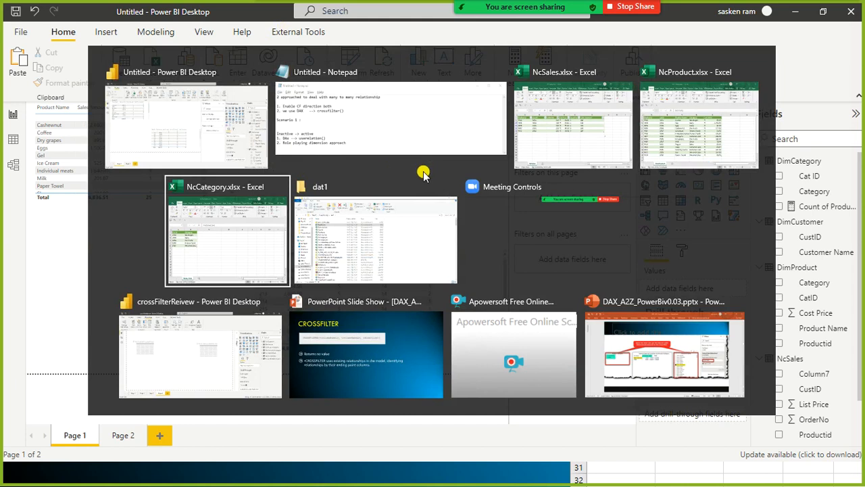
key("super")
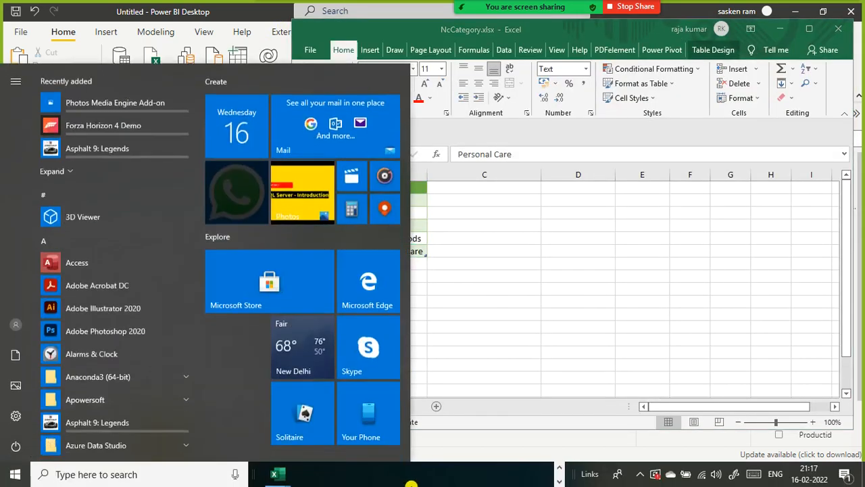
left_click(561, 468)
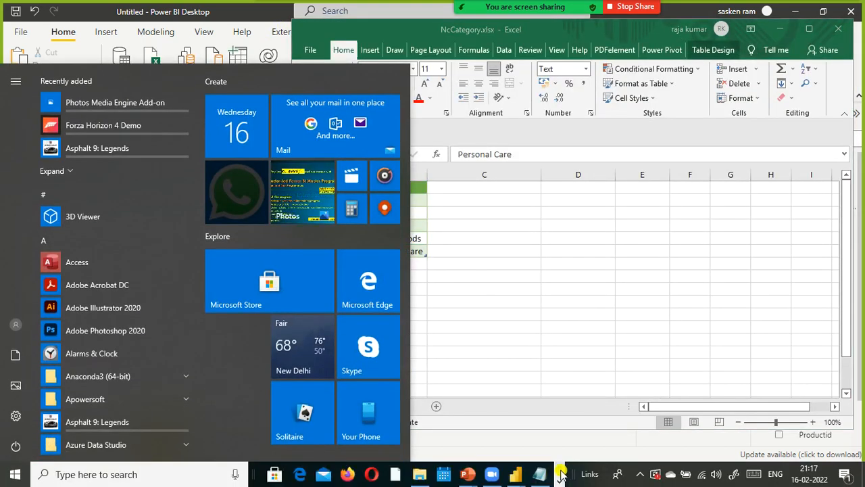
mouse_move(511, 478)
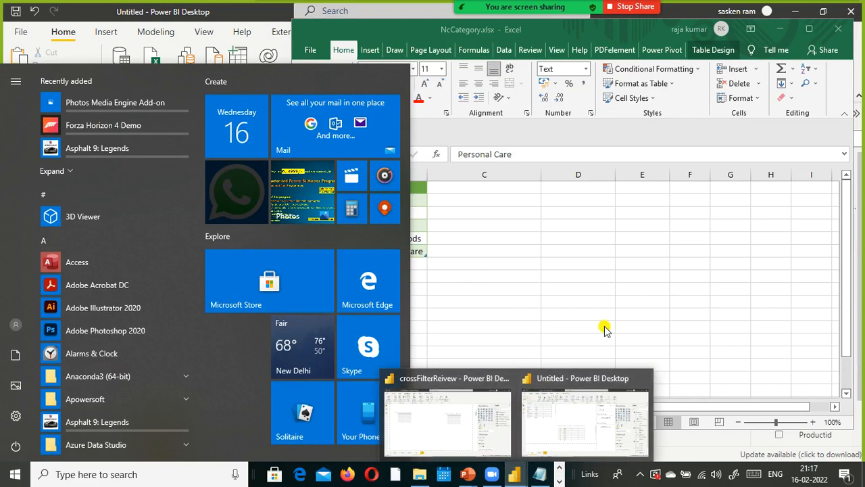
left_click(464, 412)
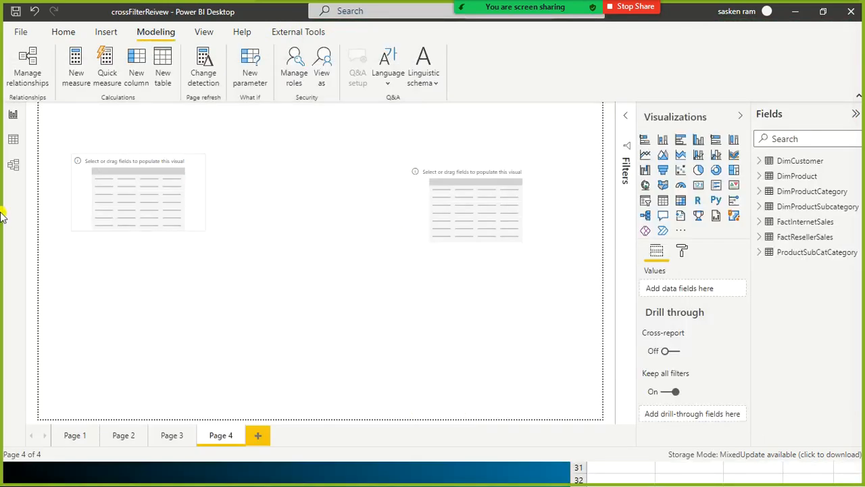
Delete the relationship between DimProduct and FactResellerSales in the model diagram, and shift the DimProductCategory table slightly
left_click(14, 169)
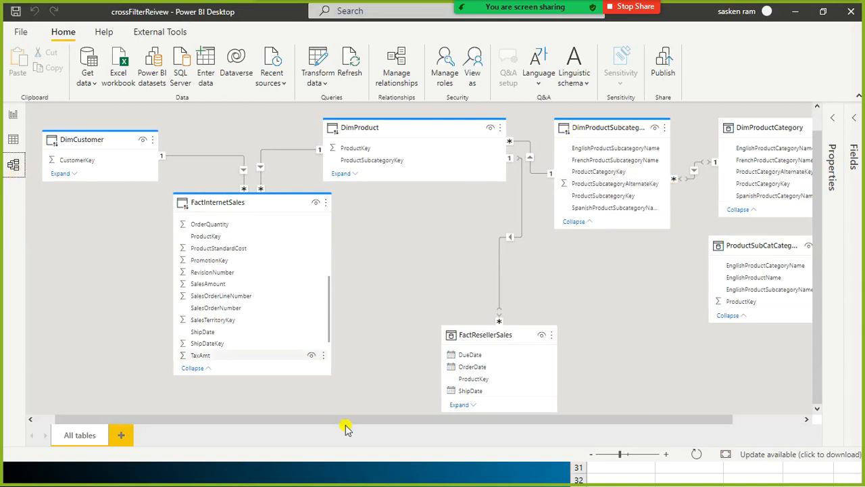
left_click_drag(373, 423, 730, 404)
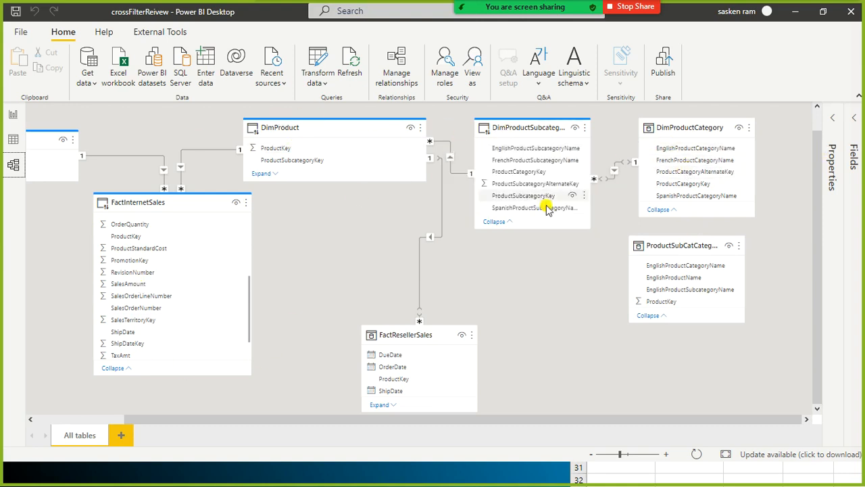
right_click(441, 233)
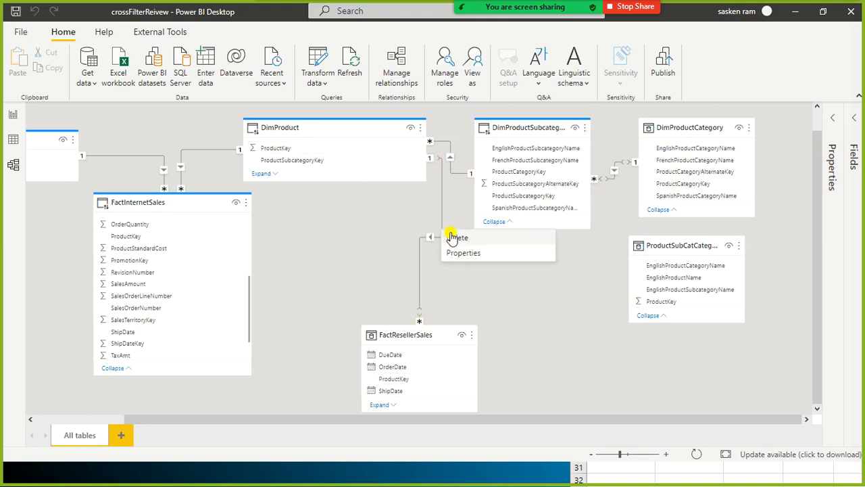
key("Escape")
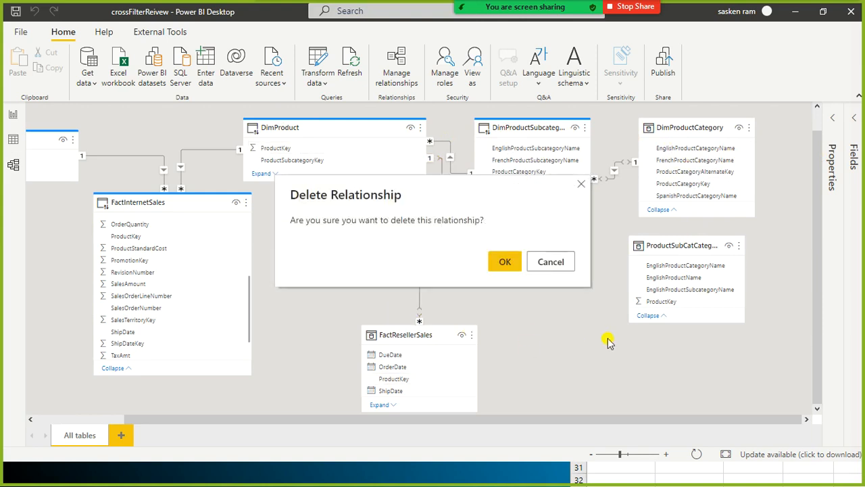
left_click(505, 262)
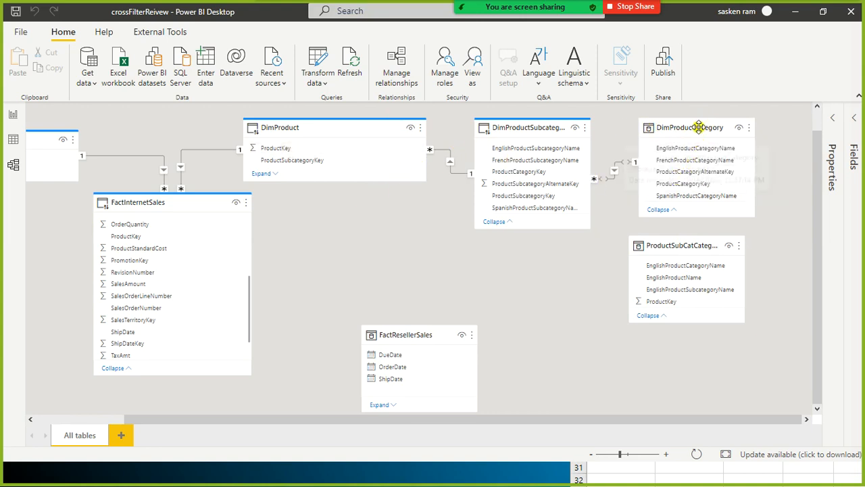
left_click_drag(706, 128, 710, 106)
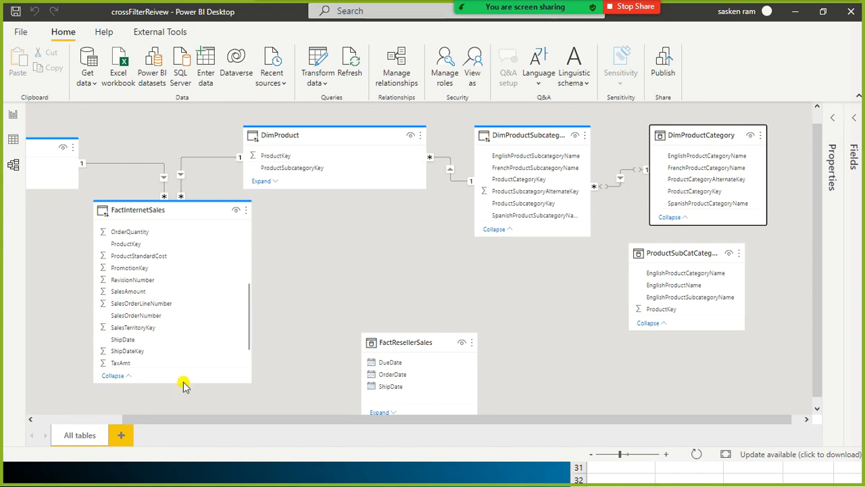
Open the model's queries in the Power Query Editor for transforming data
scroll(241, 338, "left", 3)
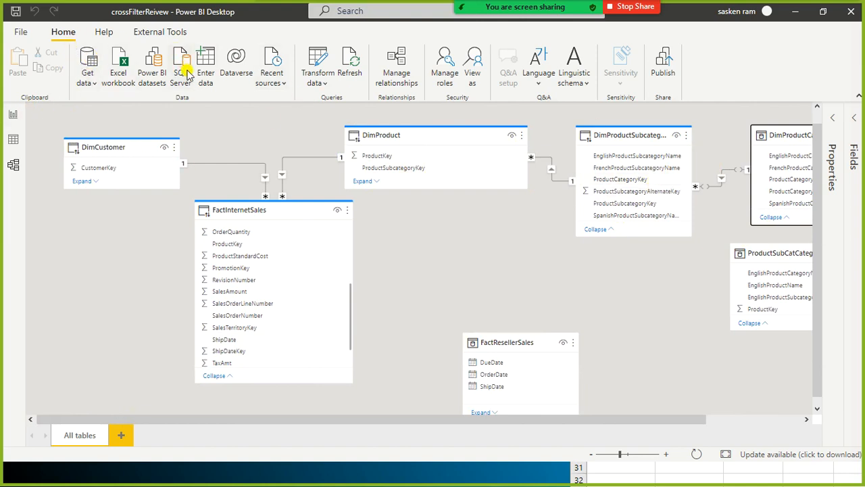
left_click(326, 83)
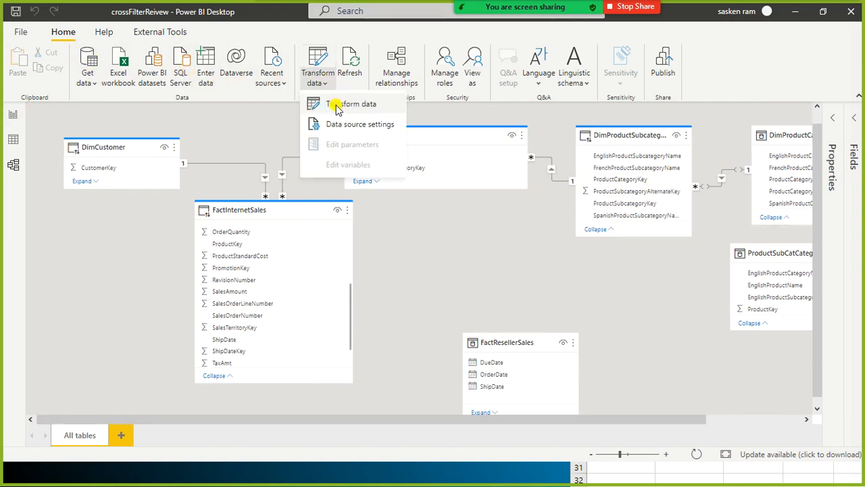
left_click(336, 103)
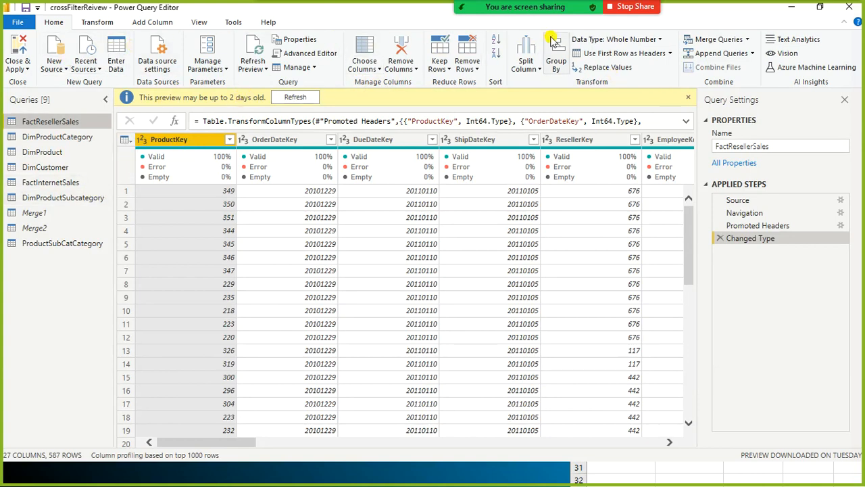
Check the participant list of the running Zoom meeting and close it
left_click(748, 45)
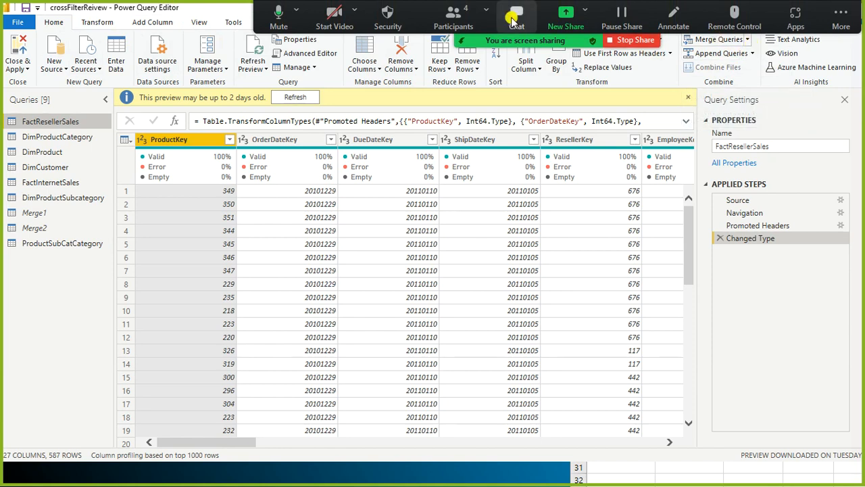
left_click(454, 17)
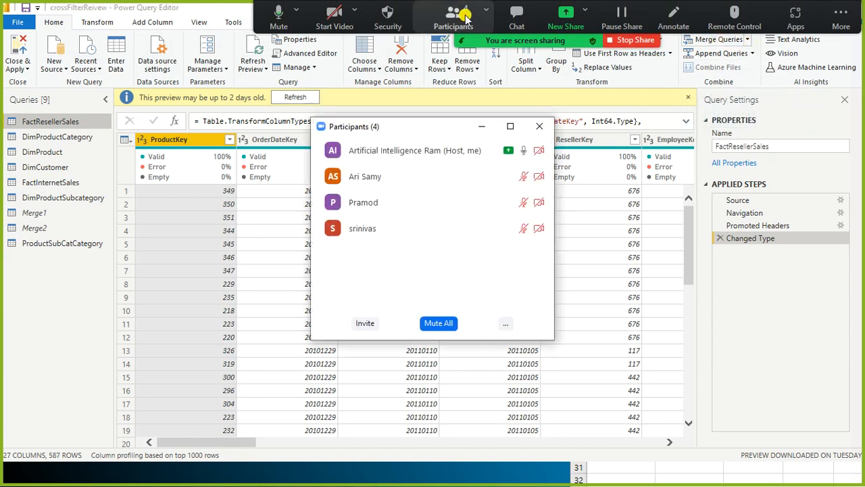
left_click(541, 127)
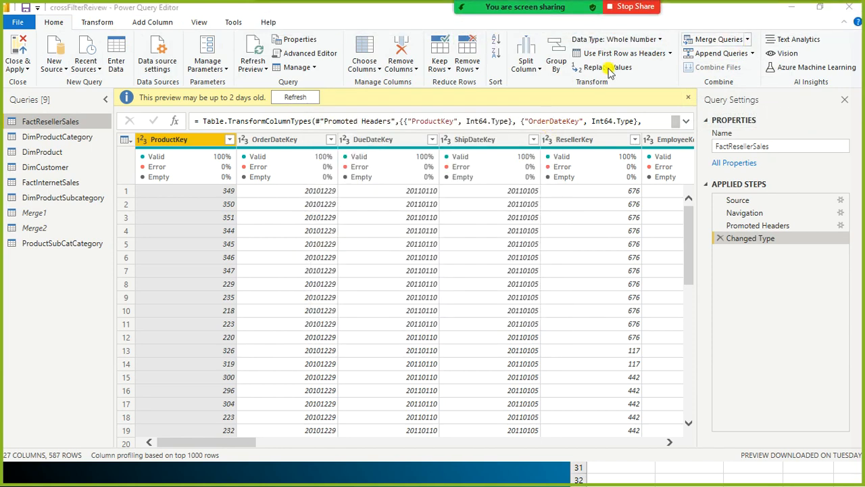
Start a merge that creates a new query, and check the meeting's participant list once more
left_click(748, 40)
left_click(718, 71)
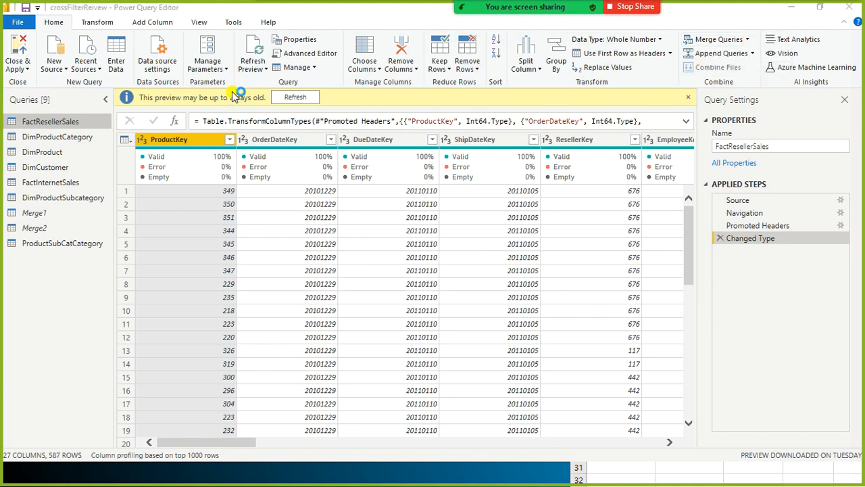
mouse_move(466, 13)
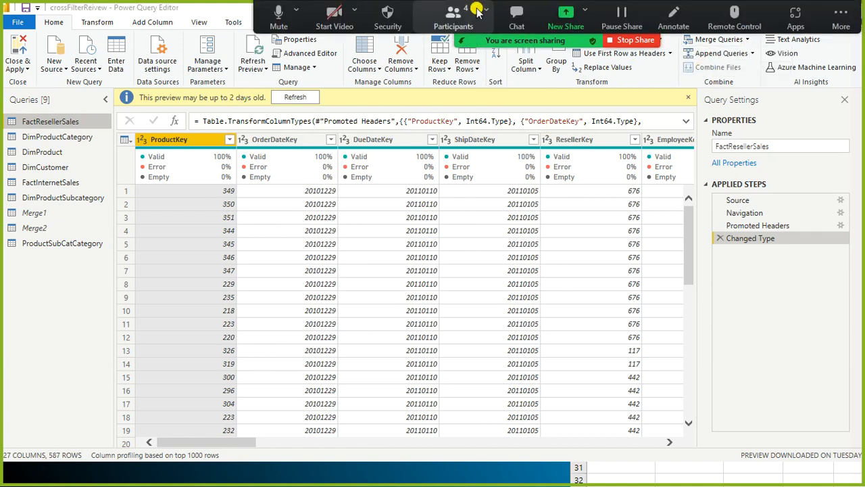
left_click(467, 14)
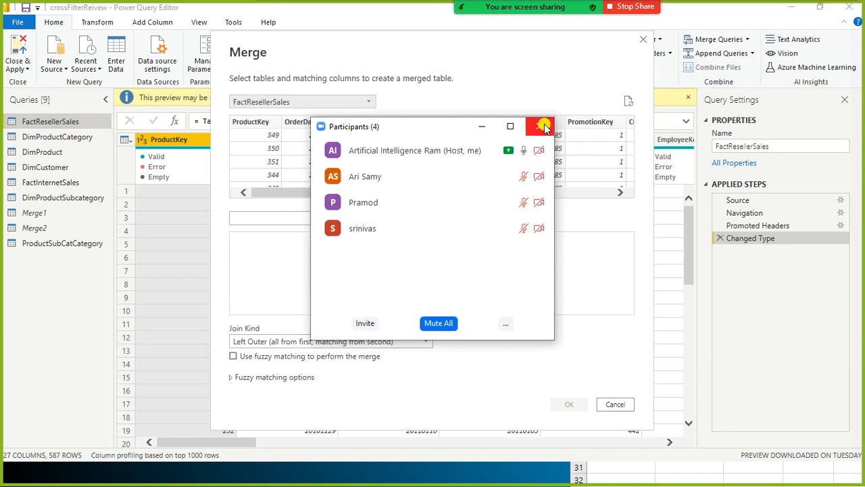
left_click(544, 127)
left_click_drag(391, 43, 276, 17)
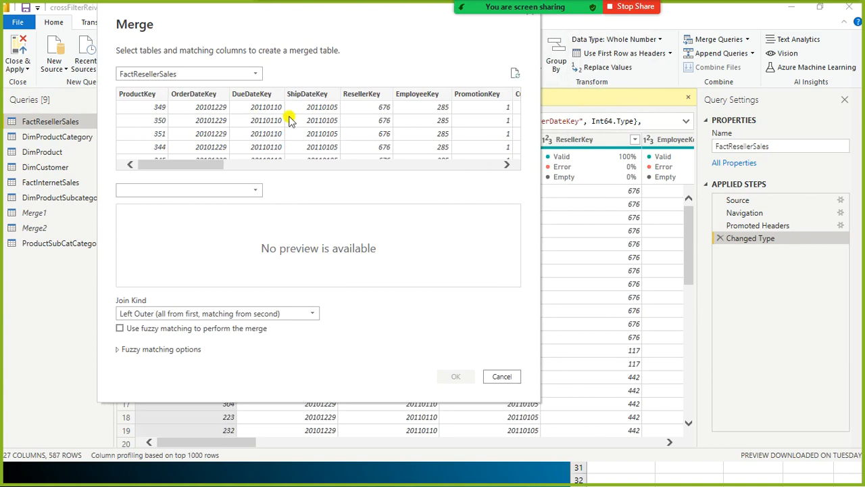
Choose DimProduct as the first table and DimProductSubcategory as the second table of the merge
left_click(257, 192)
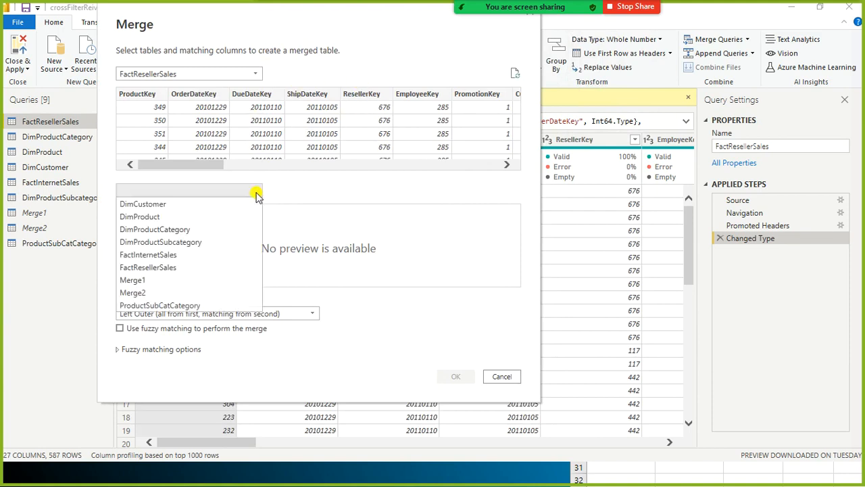
left_click(257, 76)
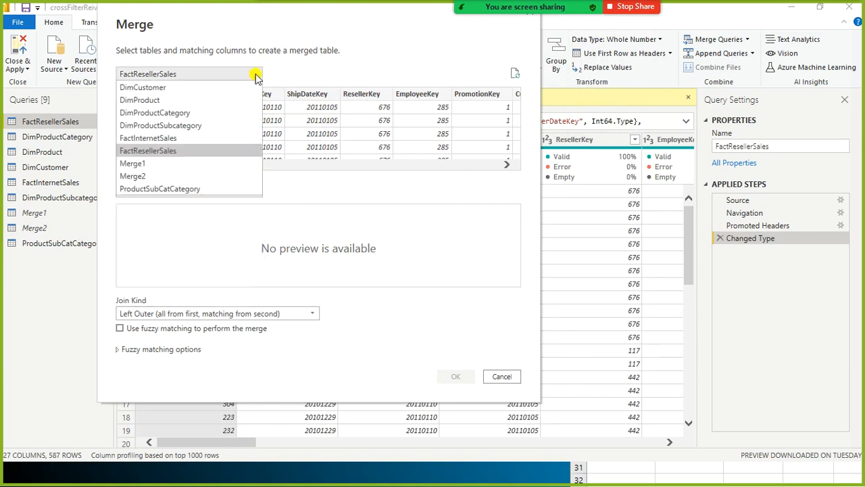
left_click(256, 76)
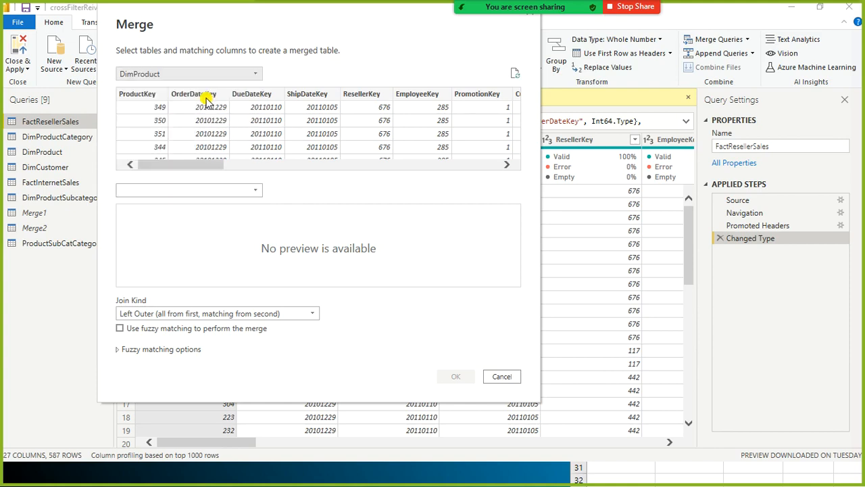
left_click(251, 190)
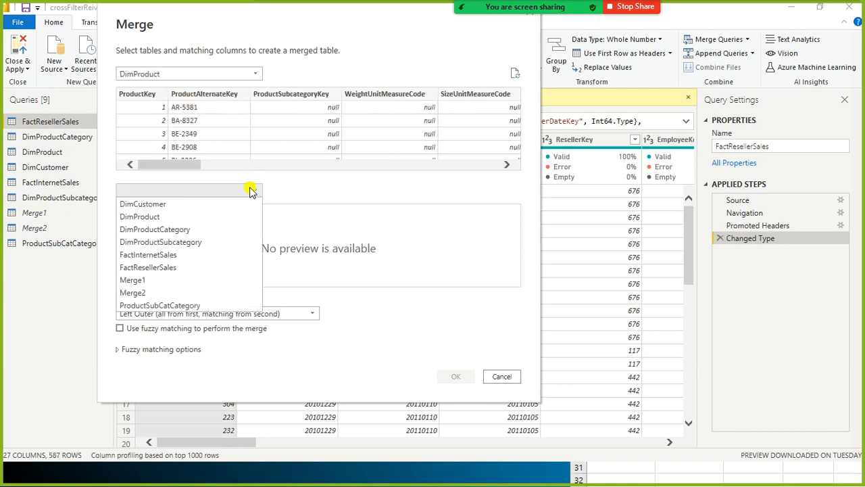
left_click(206, 242)
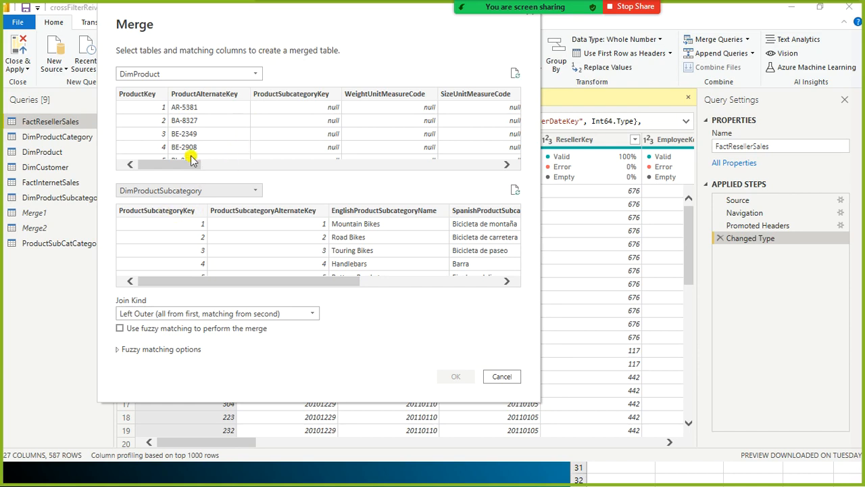
Match both tables on ProductSubcategoryKey, create the merged query with the left outer join, and refresh its preview
left_click(307, 99)
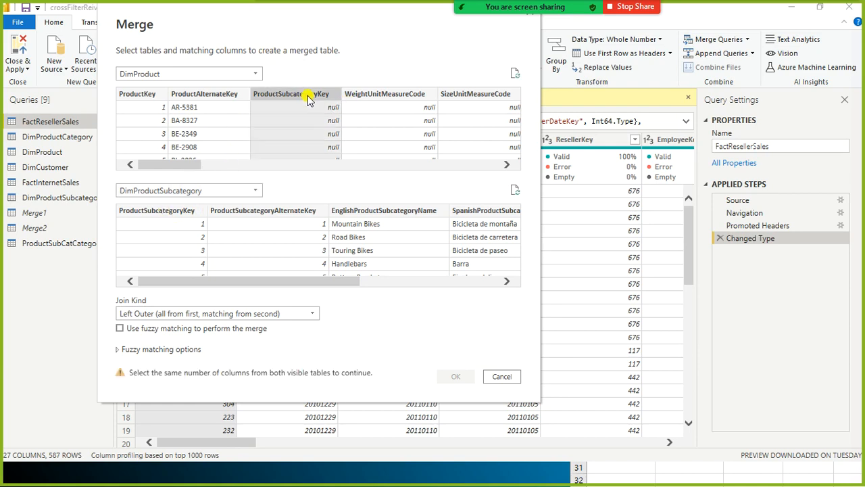
left_click(187, 212)
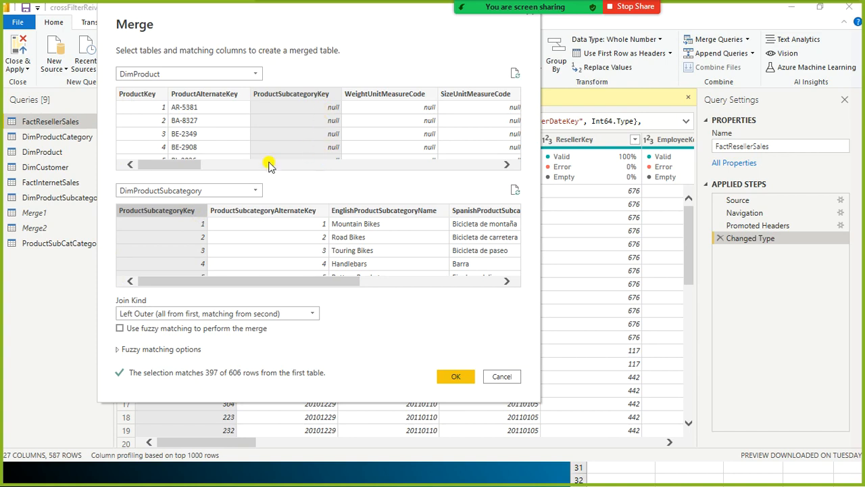
left_click_drag(181, 165, 114, 152)
left_click(453, 379)
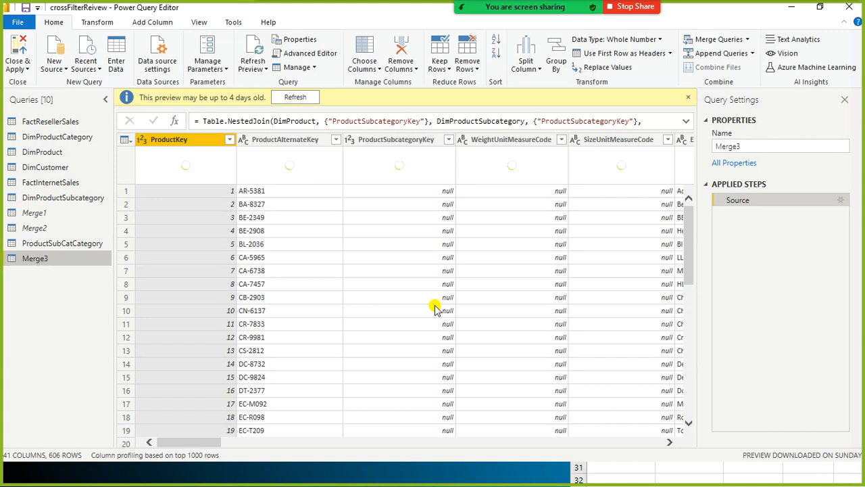
left_click(295, 98)
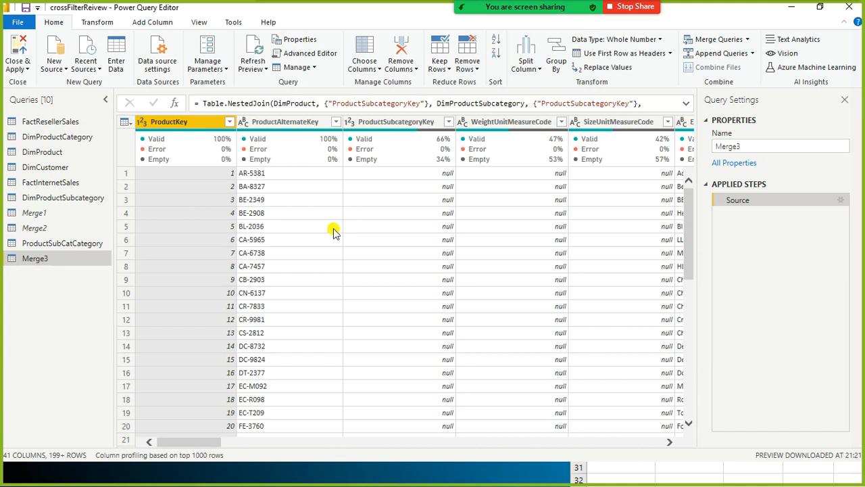
Remove the ProductAlternateKey, WeightUnitMeasureCode, SizeUnitMeasureCode, SpanishProductName, FrenchProductName, StandardCost, FinishedGoodsFlag, Color and SafetyStockLevel columns from the merged query
left_click(284, 123)
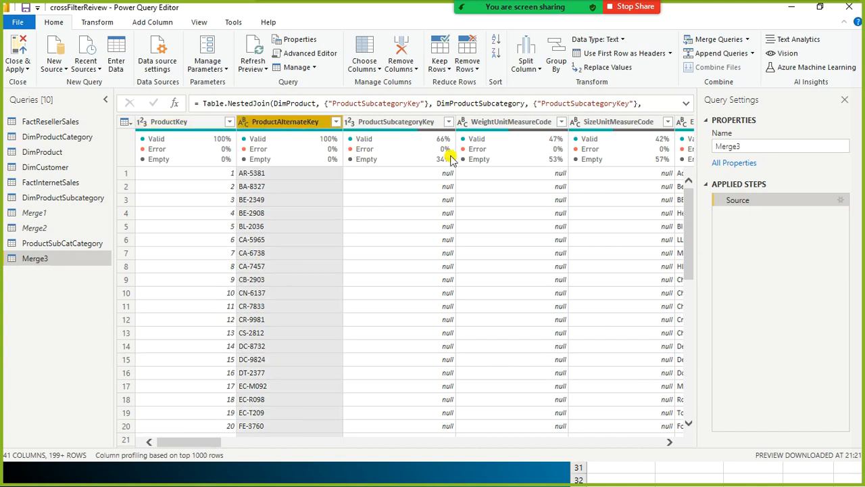
mouse_move(480, 150)
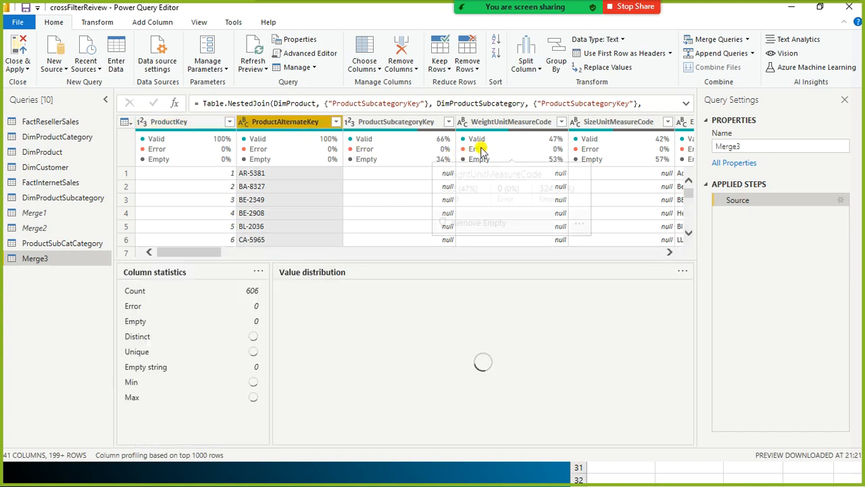
left_click(526, 124, "ctrl")
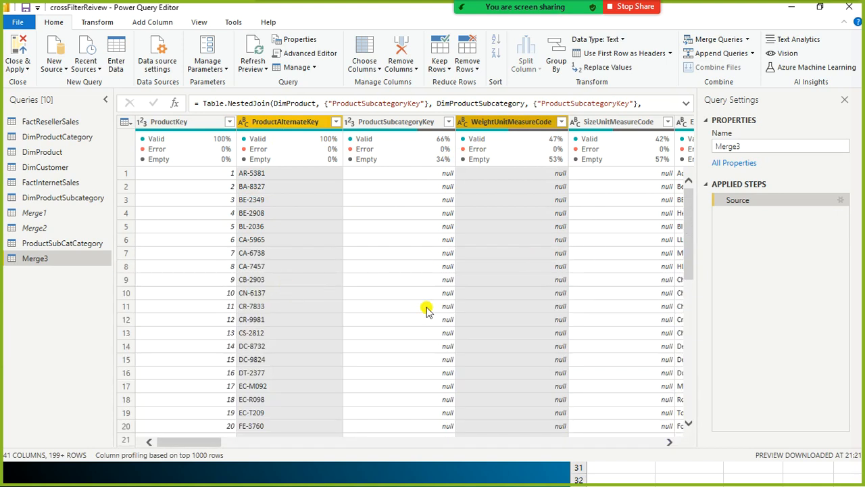
left_click(618, 128, "ctrl")
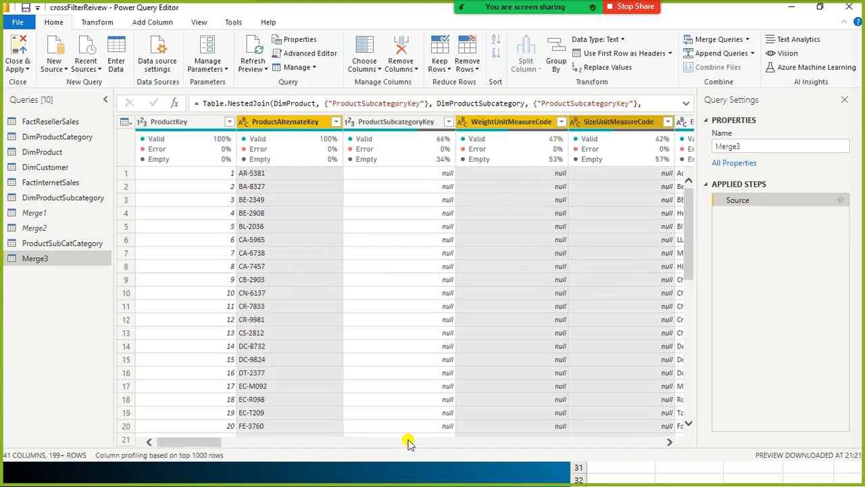
left_click_drag(212, 443, 235, 447)
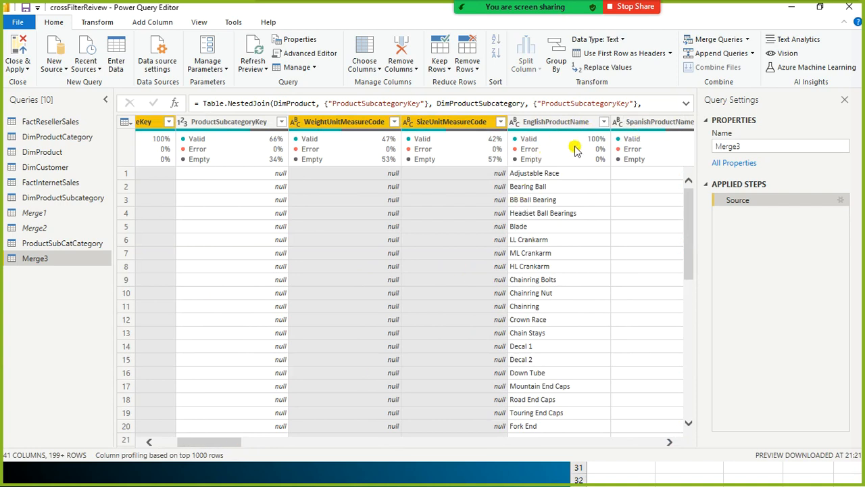
left_click(657, 126)
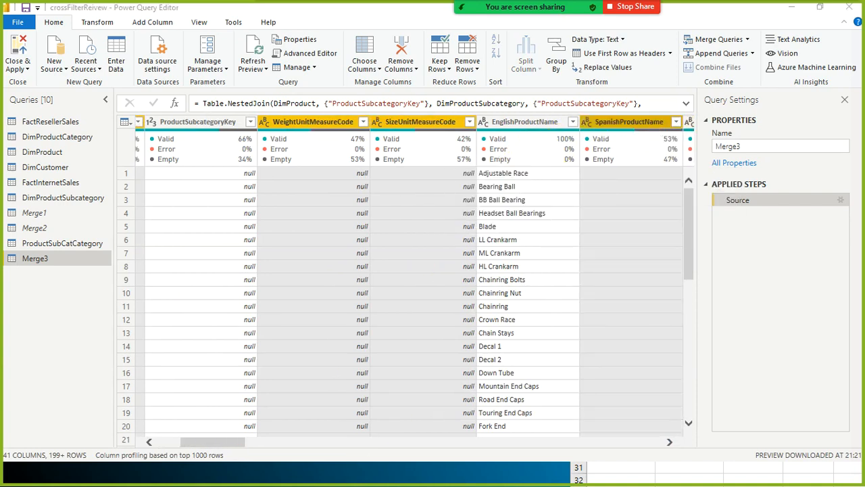
left_click_drag(218, 448, 276, 444)
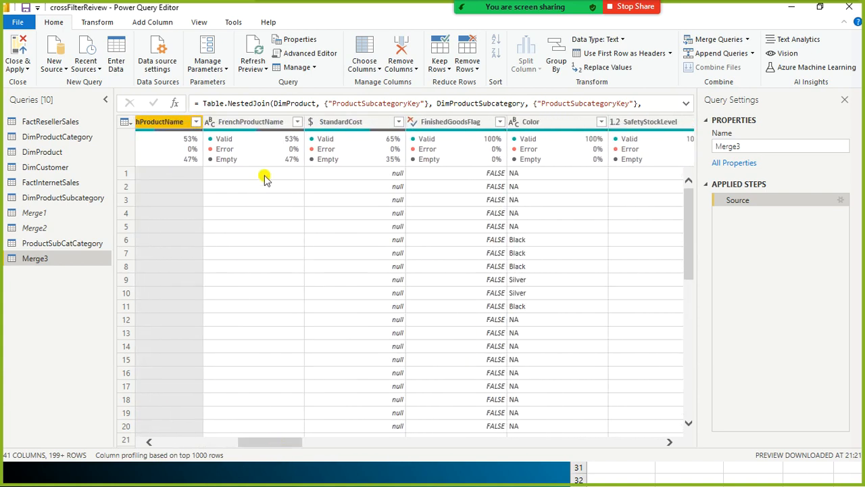
left_click(265, 121, "ctrl")
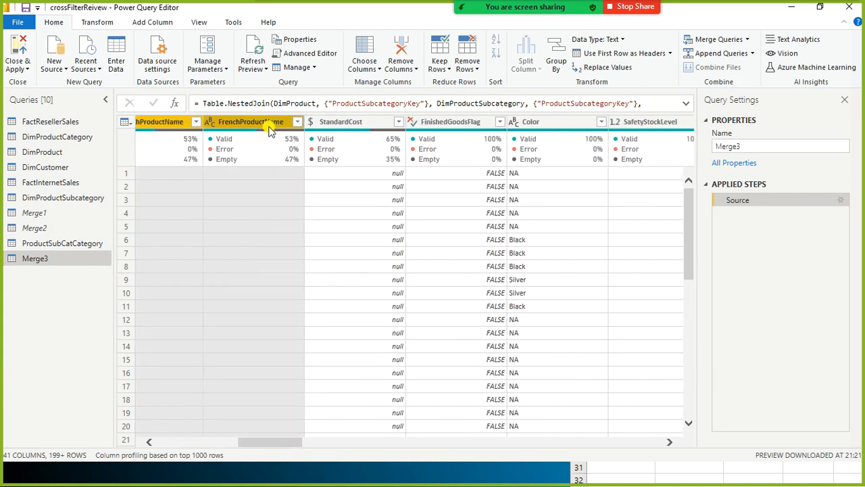
left_click(357, 123, "ctrl")
left_click(481, 123, "ctrl")
left_click(527, 122, "ctrl")
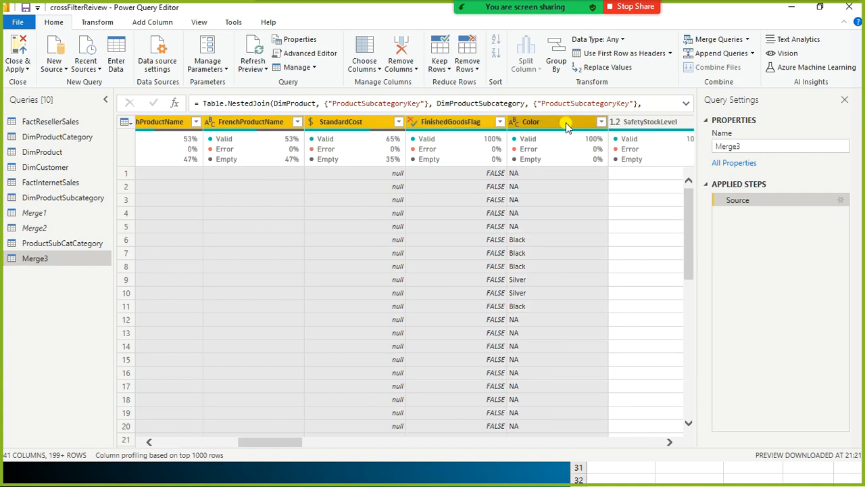
left_click(622, 122, "ctrl")
right_click(622, 125)
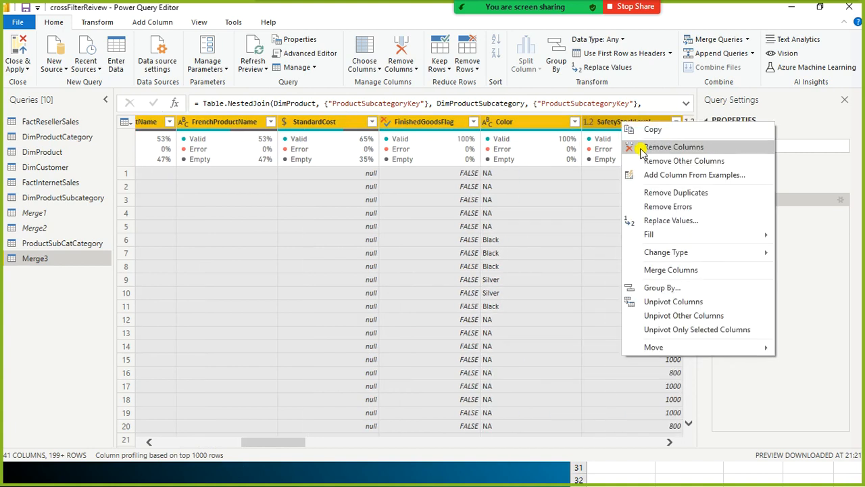
left_click(642, 147)
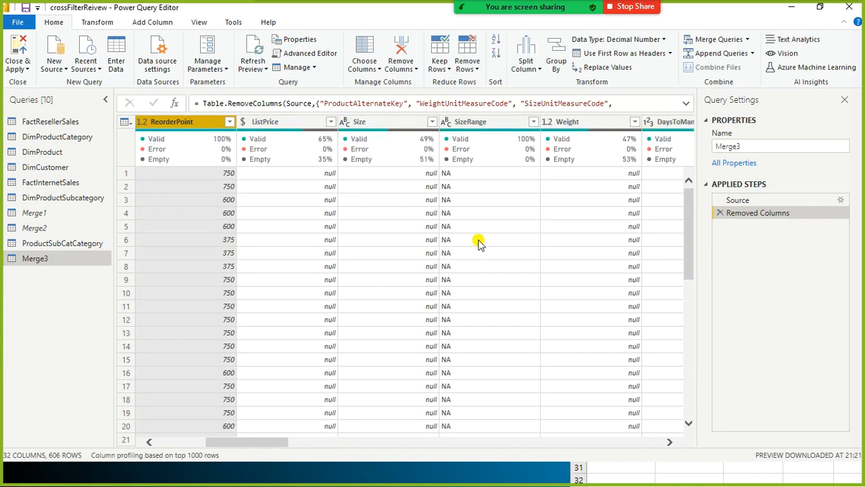
Remove the adjacent columns from ListPrice through DaysToManufacture from the merged query
mouse_move(260, 446)
left_mouse_down()
mouse_move(230, 443)
mouse_move(292, 440)
mouse_move(269, 454)
left_mouse_up()
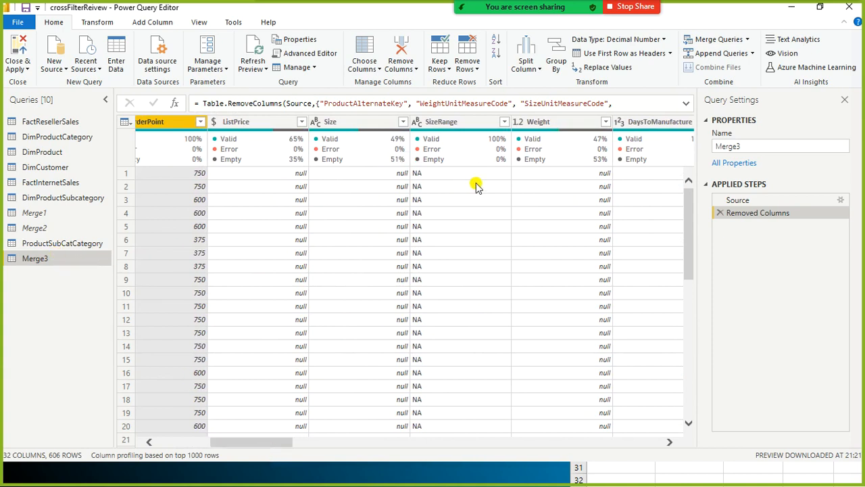
left_click(639, 125)
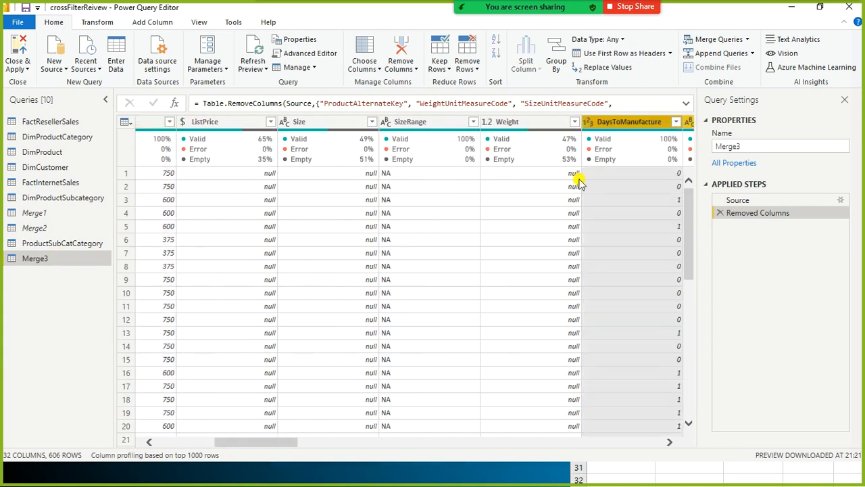
left_click(238, 123)
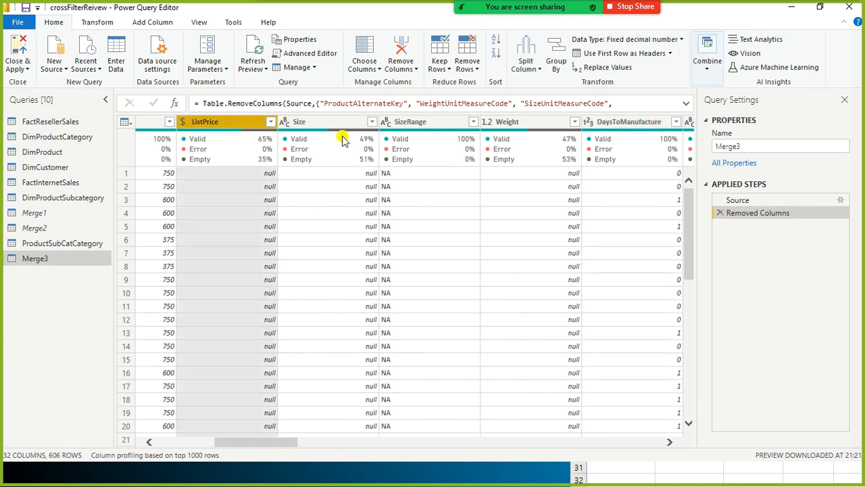
left_click(650, 125, "shift")
right_click(656, 128)
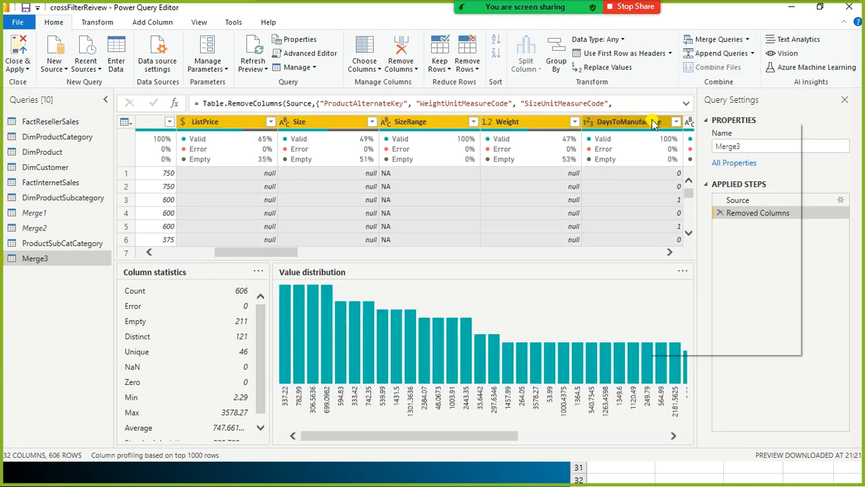
left_click(664, 146)
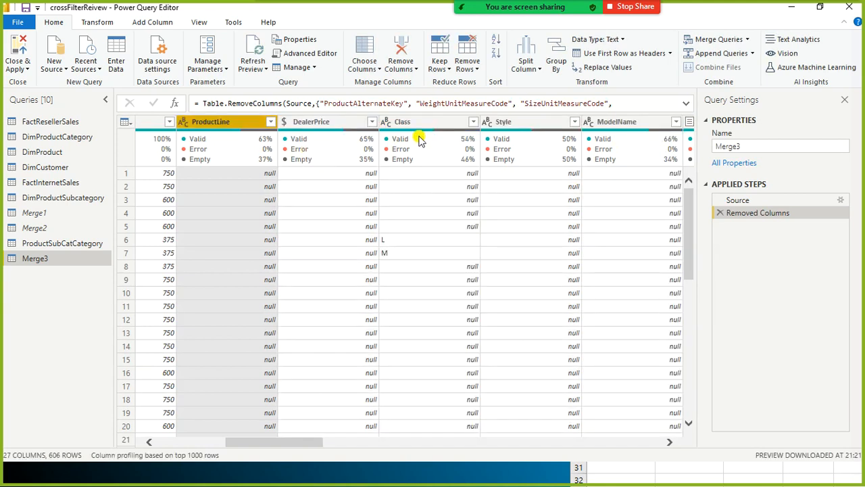
Remove the ProductLine, DealerPrice, Class, Style and ModelName columns from the merged query
left_click(622, 126, "shift")
right_click(624, 129)
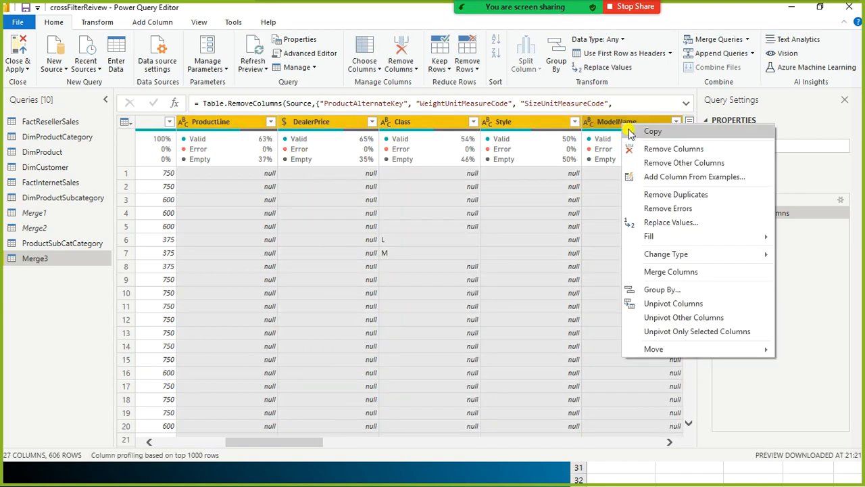
left_click(635, 145)
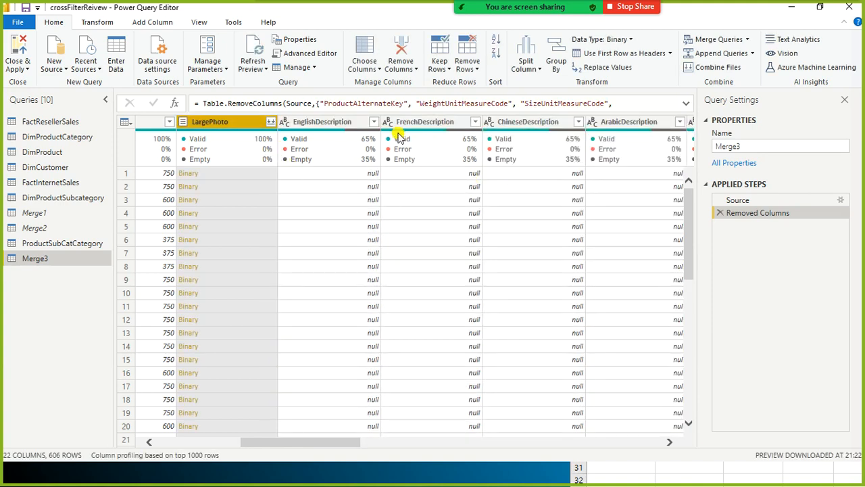
Remove the LargePhoto column and the English, French, Chinese and Arabic description columns from the merged query
mouse_move(555, 133)
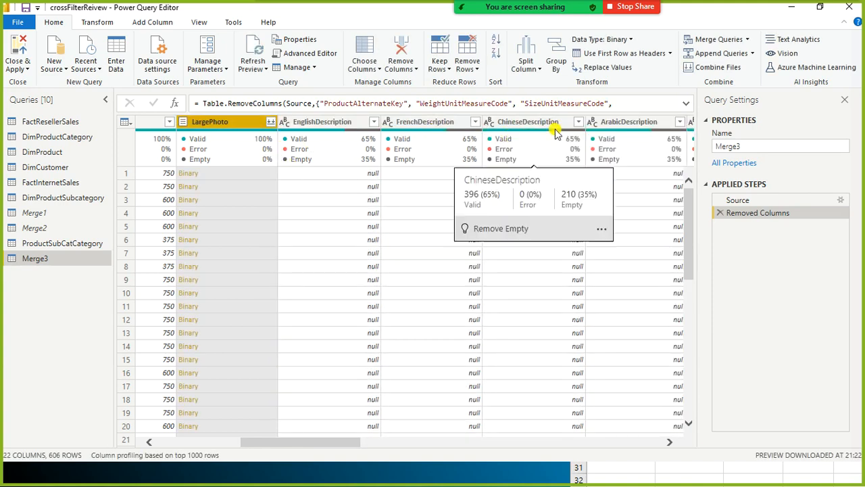
left_click(632, 122, "shift")
right_click(632, 122)
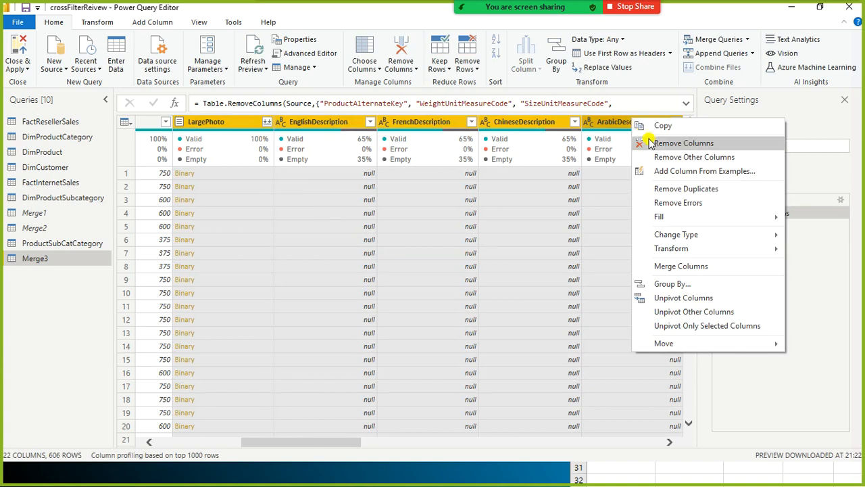
left_click(642, 140)
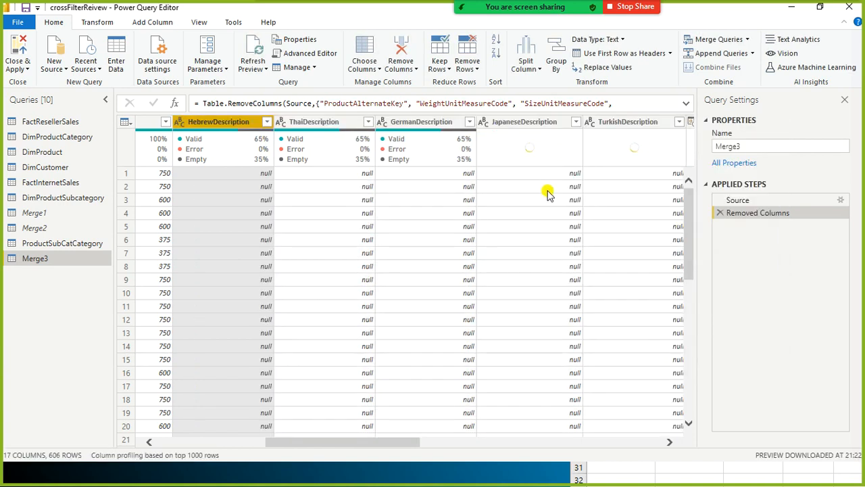
Remove the Hebrew, Thai, German, Japanese and Turkish description columns from the merged query
left_click(642, 122, "shift")
right_click(643, 122)
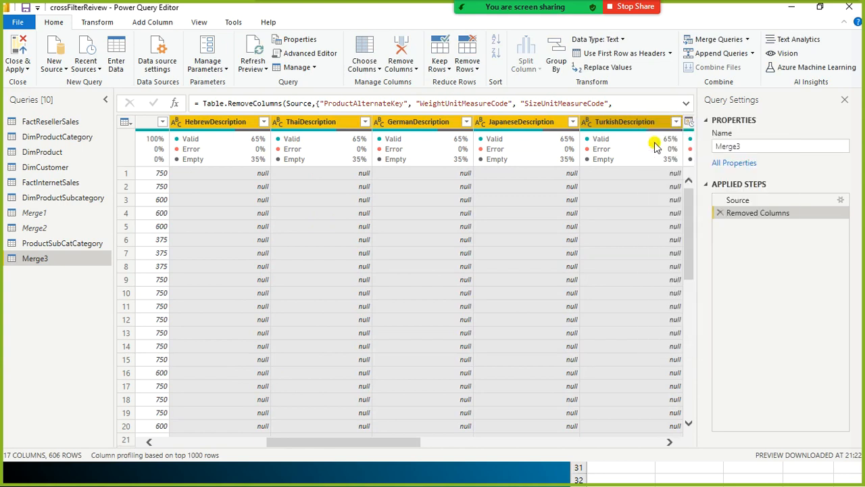
left_click(651, 143)
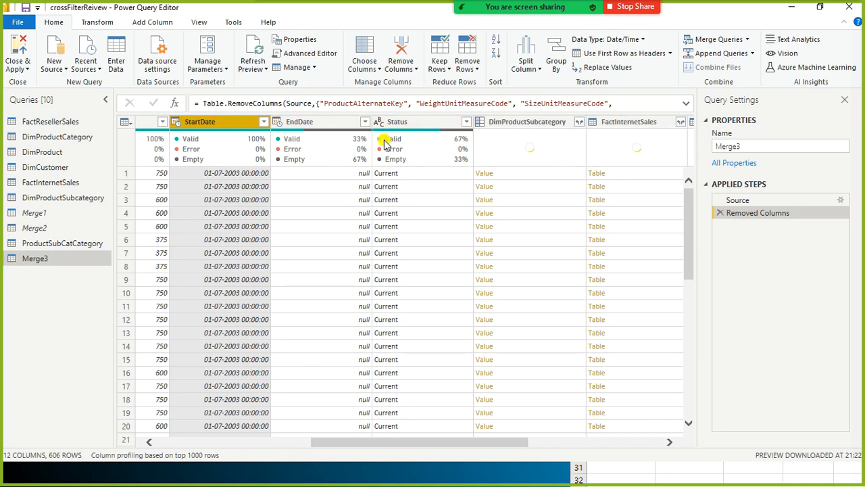
View the Status column's statistics and the fields available for expansion in the DimProductSubcategory.1 column
left_click(419, 125)
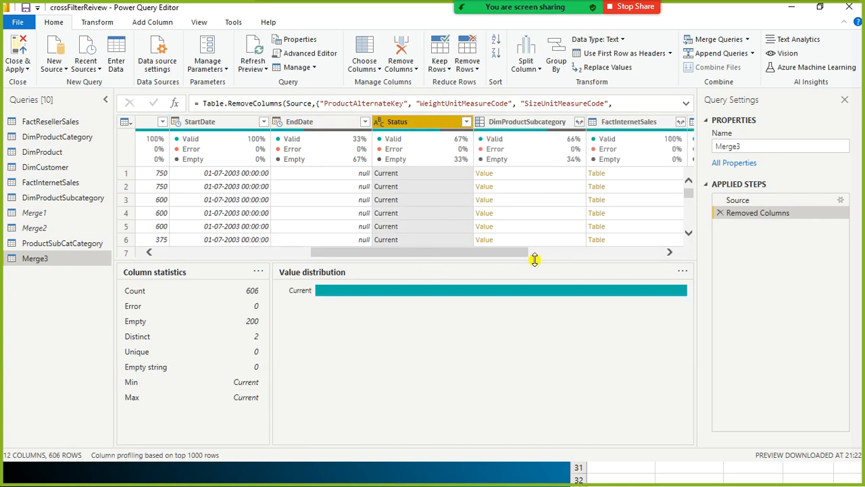
left_click_drag(526, 485, 526, 481)
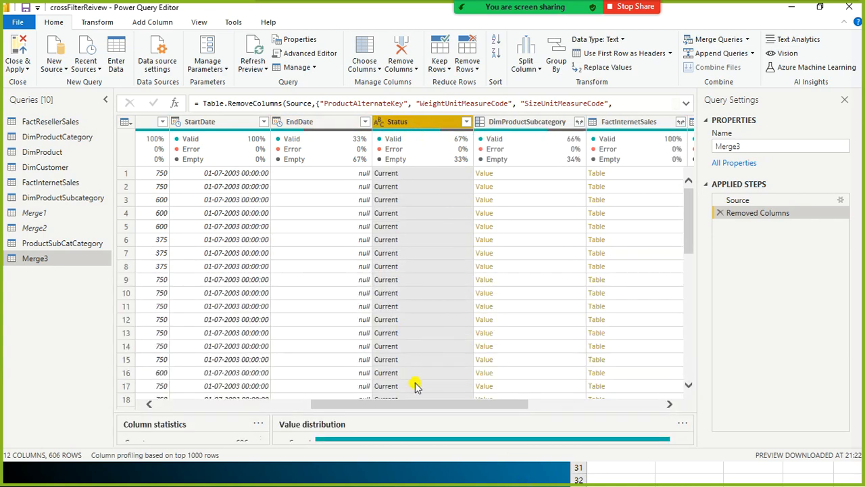
left_click_drag(407, 405, 560, 392)
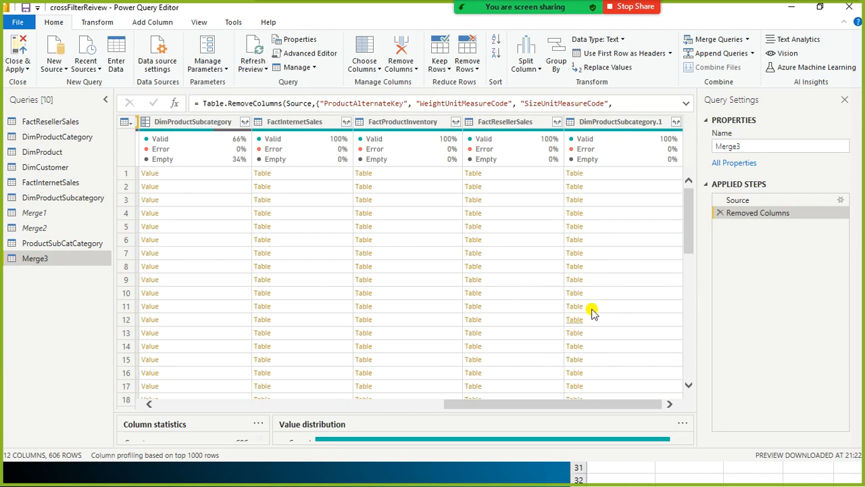
left_click_drag(489, 401, 547, 415)
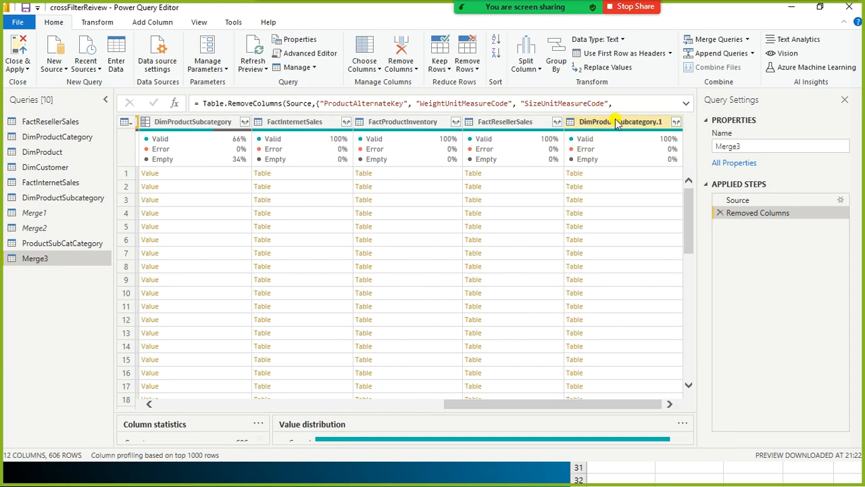
left_click(676, 121)
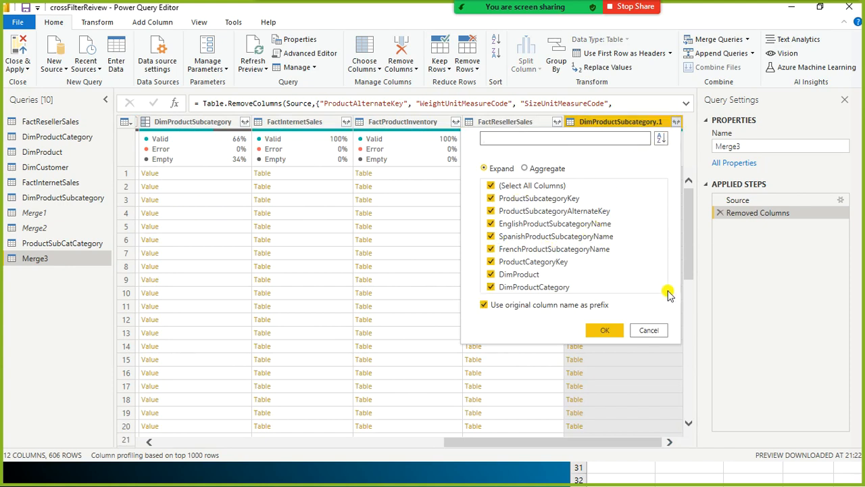
left_click(649, 330)
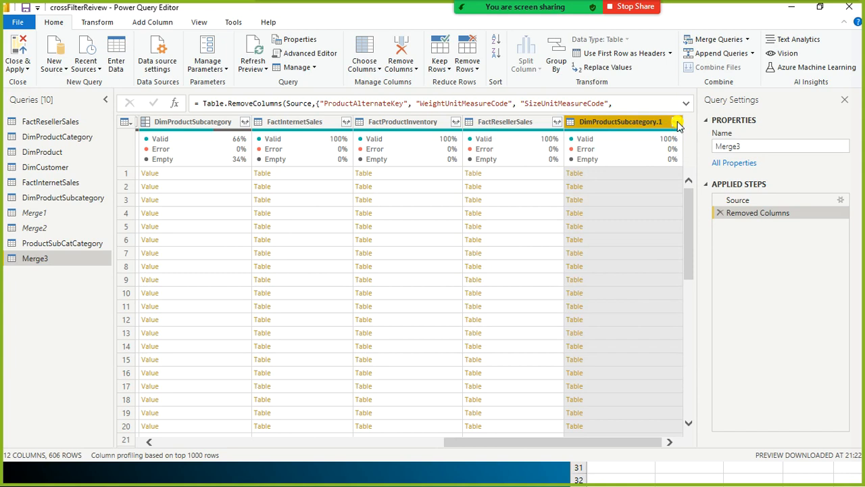
Expand DimProductSubcategory.1 to only ProductSubcategoryKey, EnglishProductSubcategoryName and ProductCategoryKey, using the original column name as prefix
left_click(677, 122)
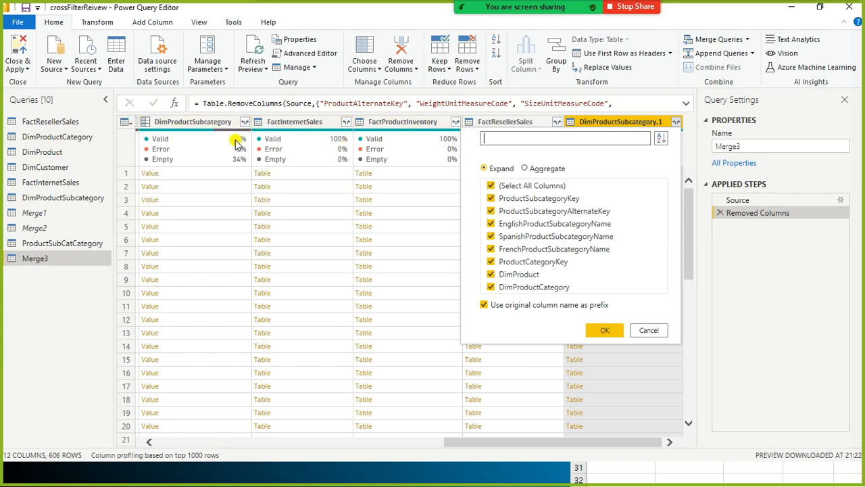
mouse_move(212, 138)
left_click(492, 211)
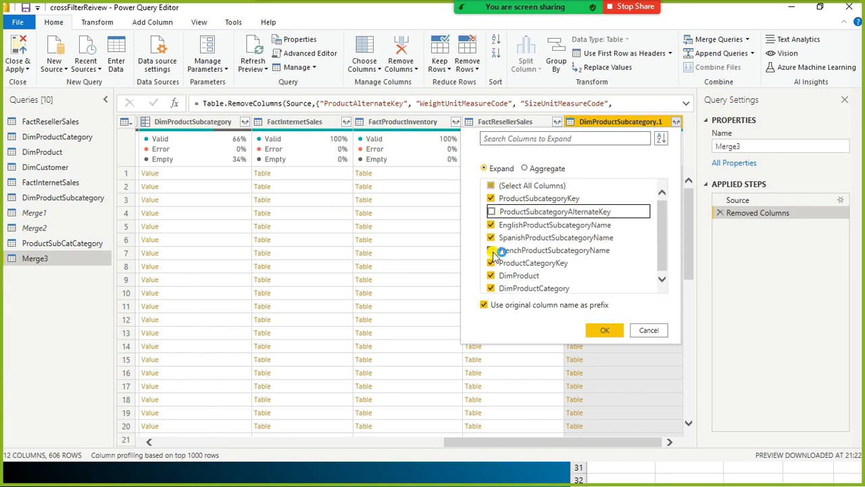
left_click(494, 186)
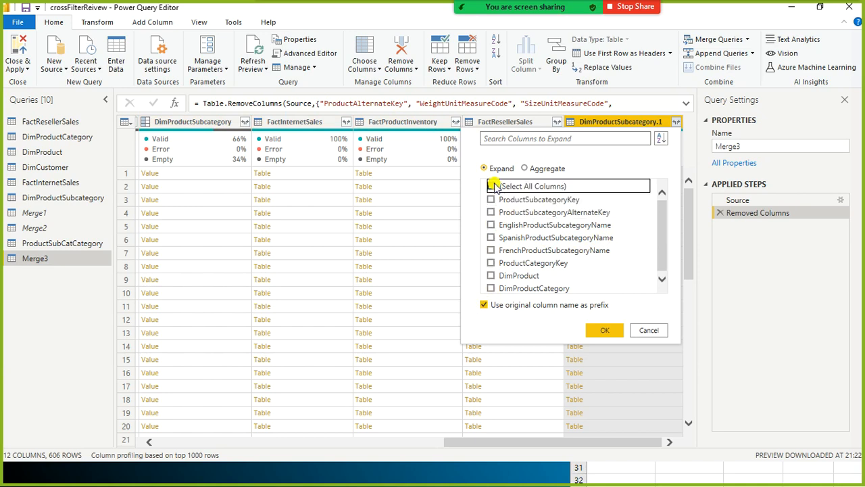
left_click(492, 199)
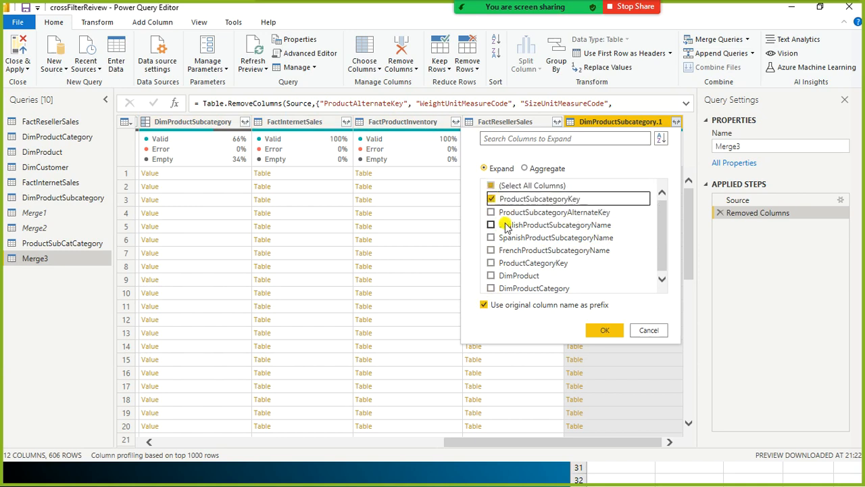
left_click(491, 225)
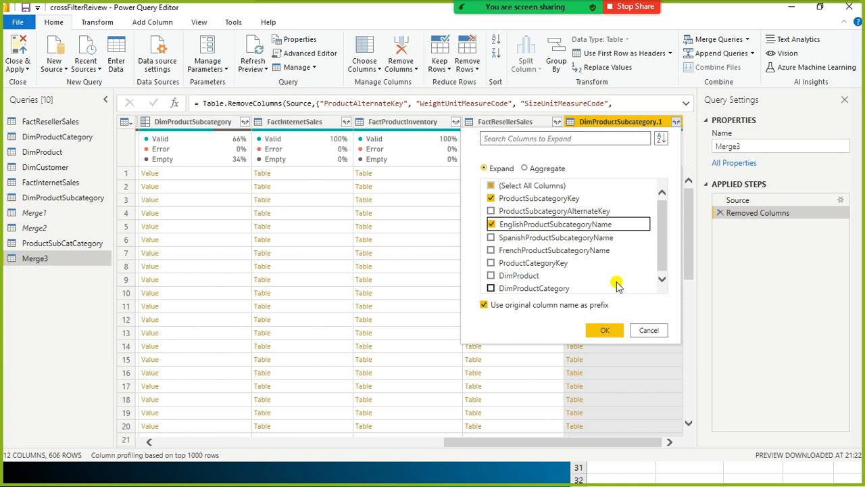
left_click(492, 263)
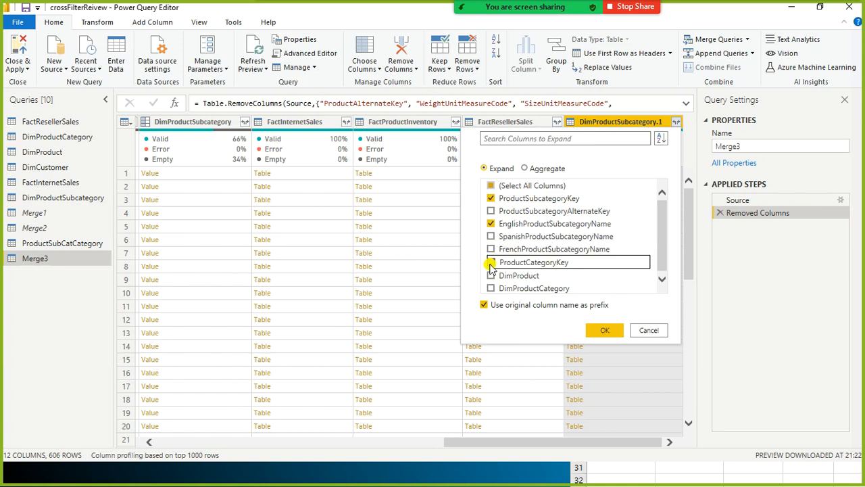
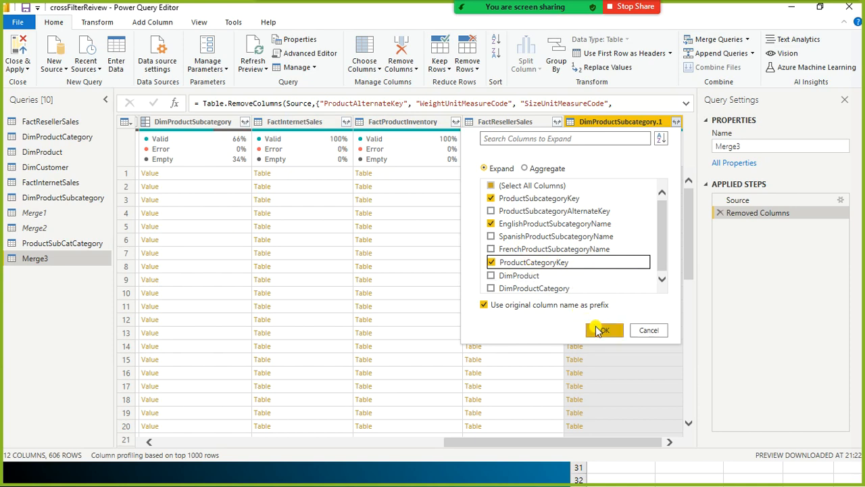
scroll(619, 285, "down", 1)
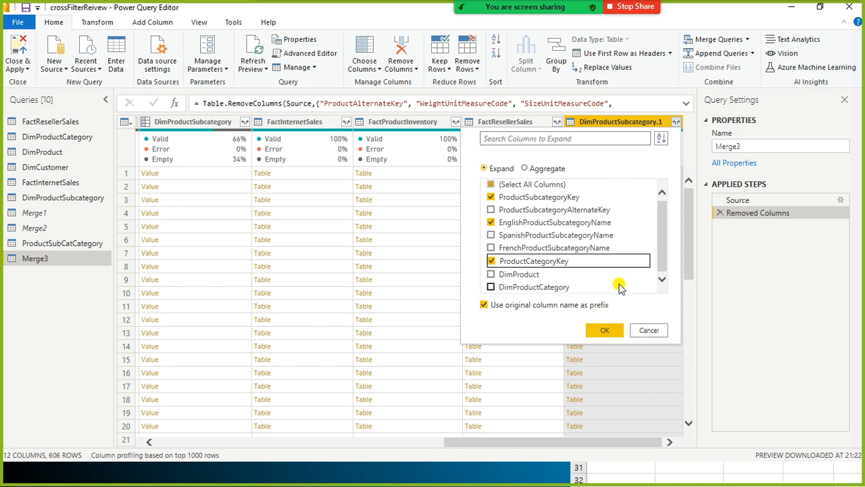
left_click(605, 331)
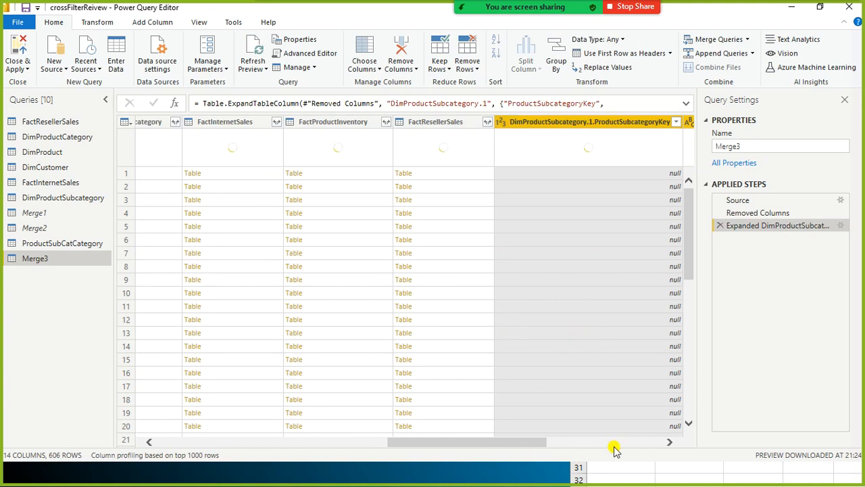
Apply a filter on the expanded EnglishProductSubcategoryName column with all values selected, including null
left_click(622, 443)
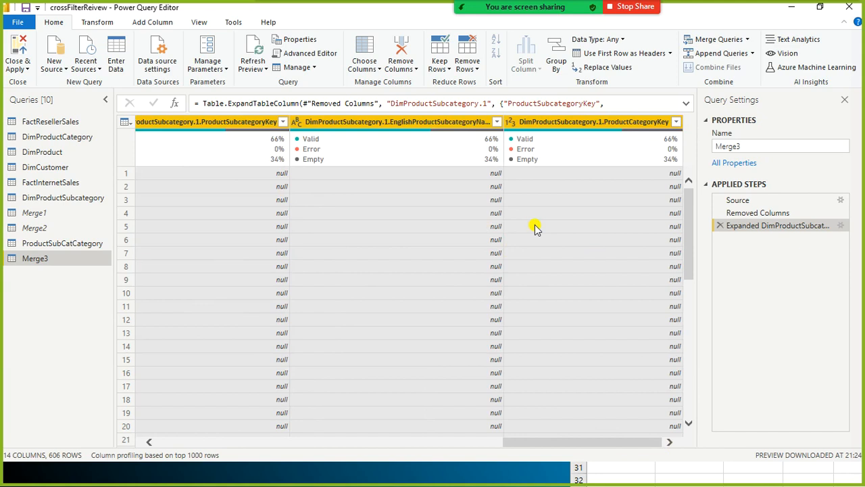
left_click(497, 121)
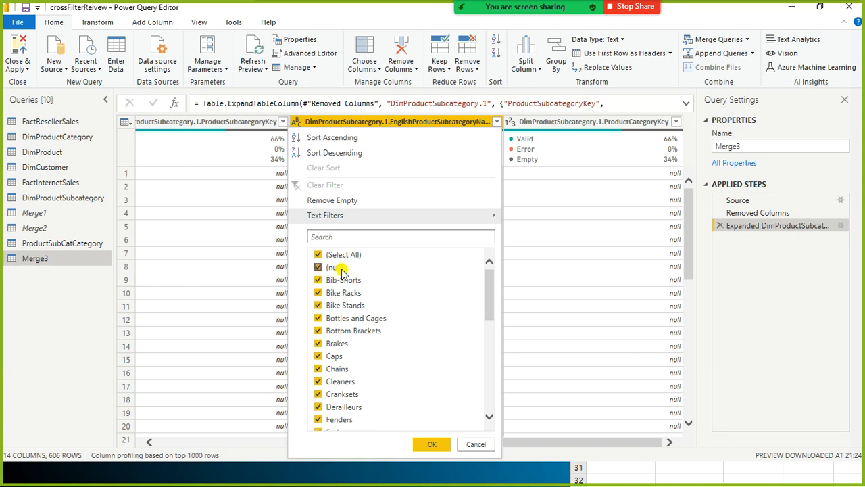
left_click(430, 443)
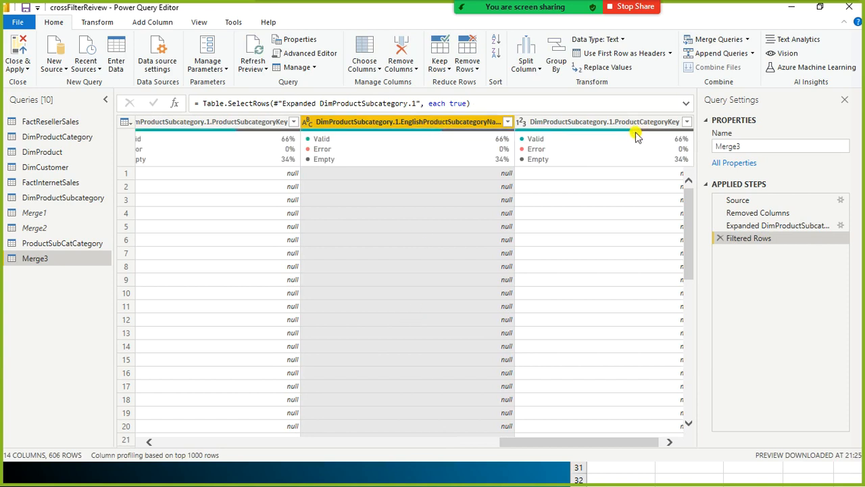
Remove all columns except ProductKey, ProductSubcategoryKey, EnglishProductName and the three expanded DimProductSubcategory.1 columns
mouse_move(646, 133)
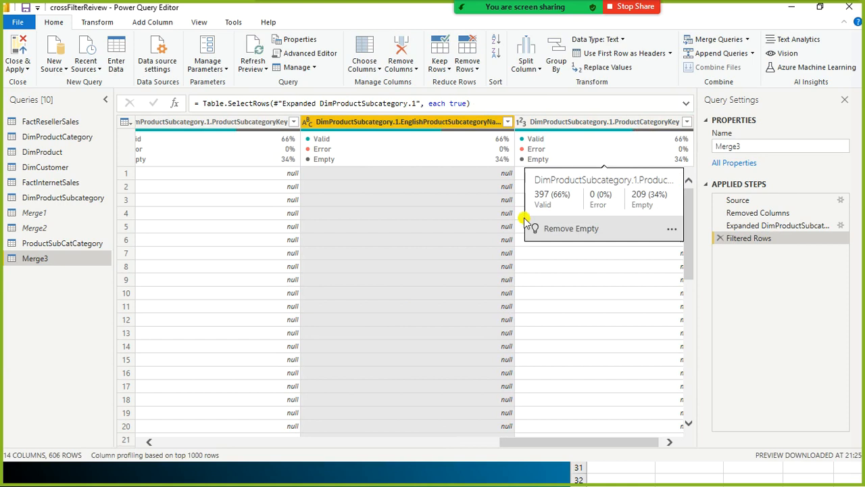
left_click(598, 123, "ctrl")
left_click_drag(513, 445, 152, 440)
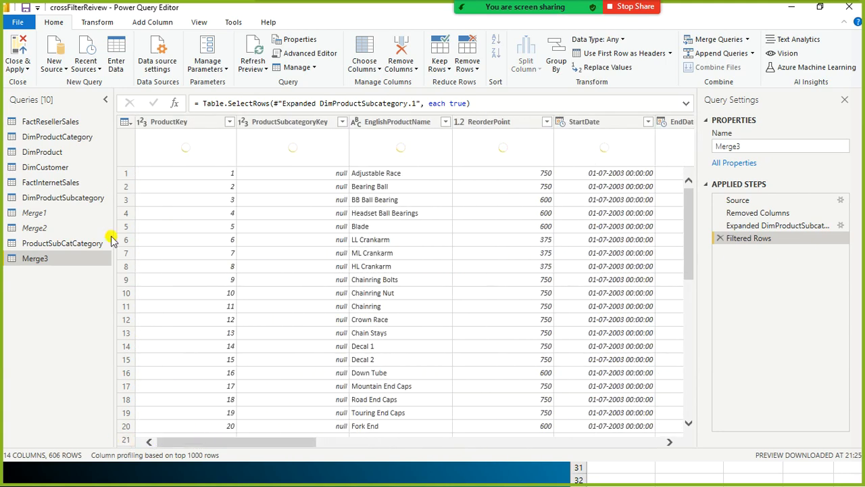
left_click(169, 125)
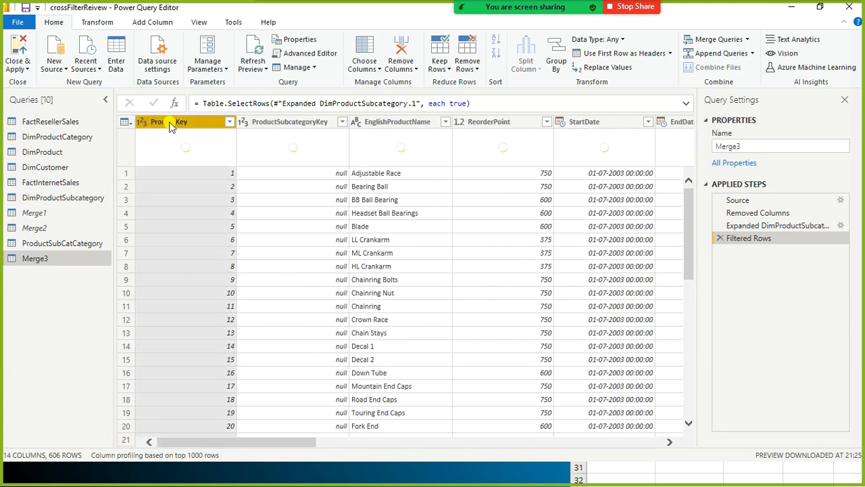
left_click(270, 122, "ctrl")
left_click(380, 123, "ctrl")
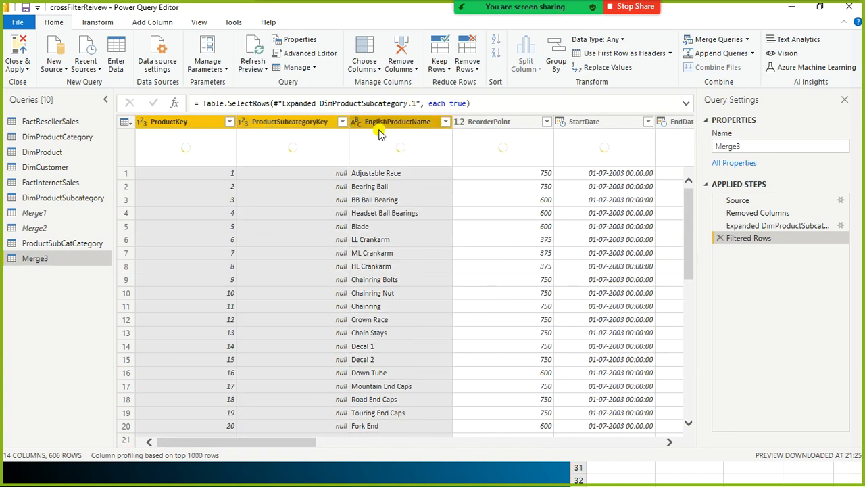
left_click_drag(276, 441, 715, 409)
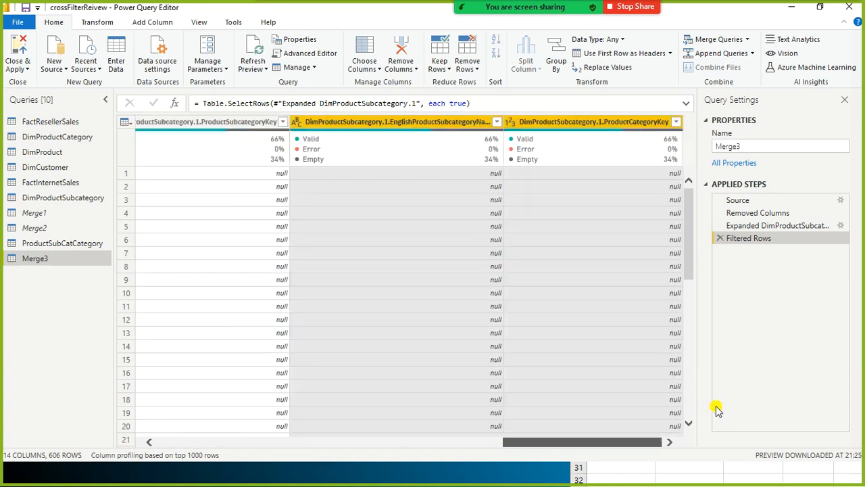
left_click(242, 125, "ctrl")
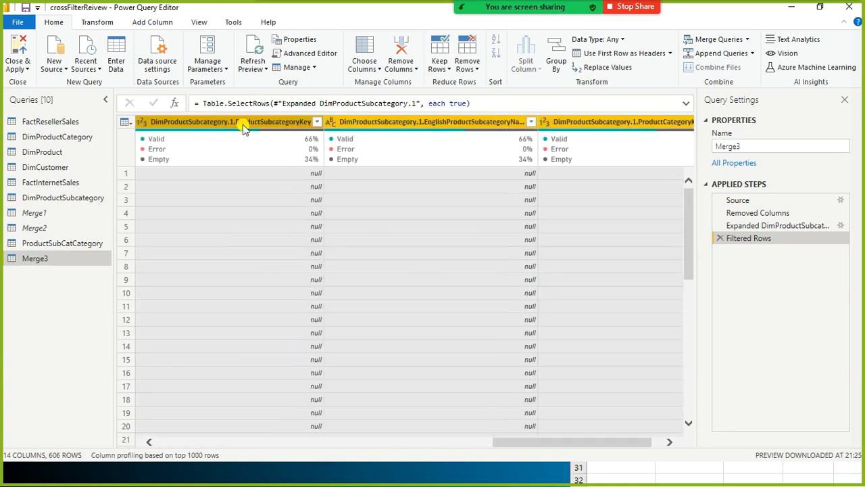
left_click_drag(545, 442, 458, 430)
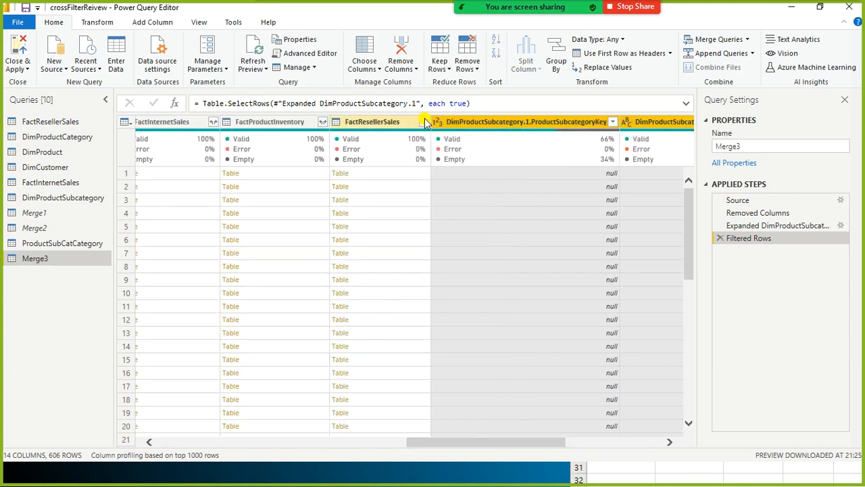
right_click(459, 129)
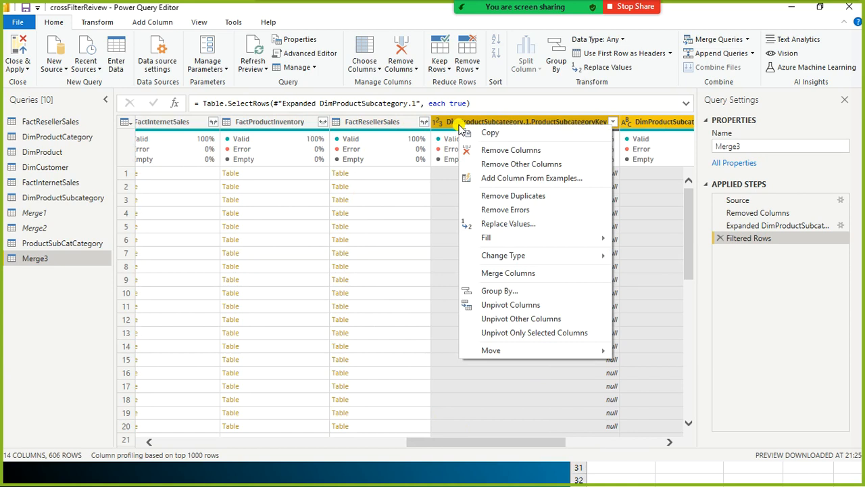
left_click(527, 164)
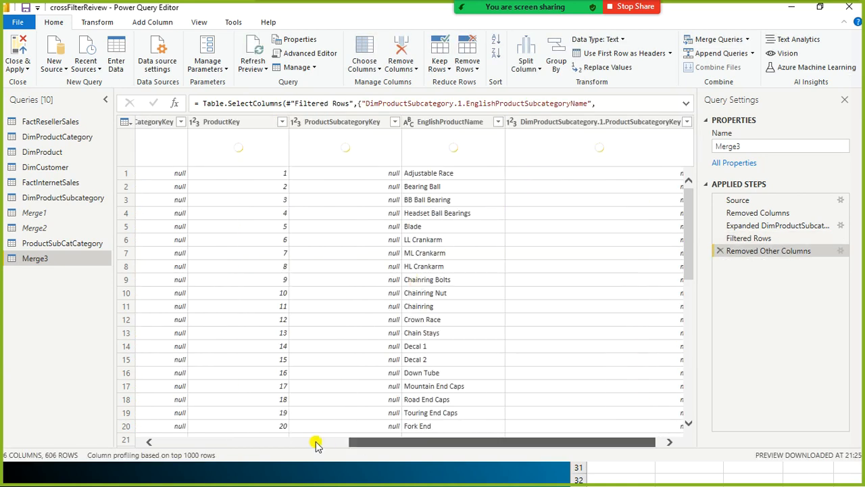
left_click_drag(363, 443, 125, 428)
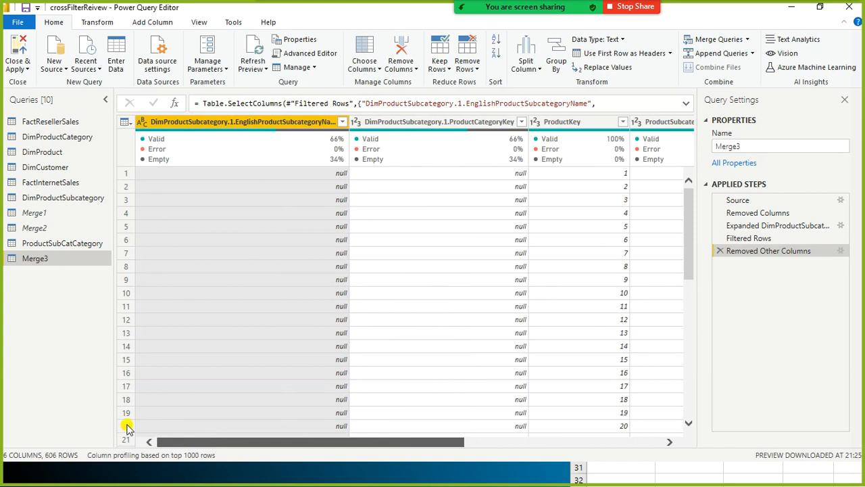
left_click_drag(134, 427, 414, 451)
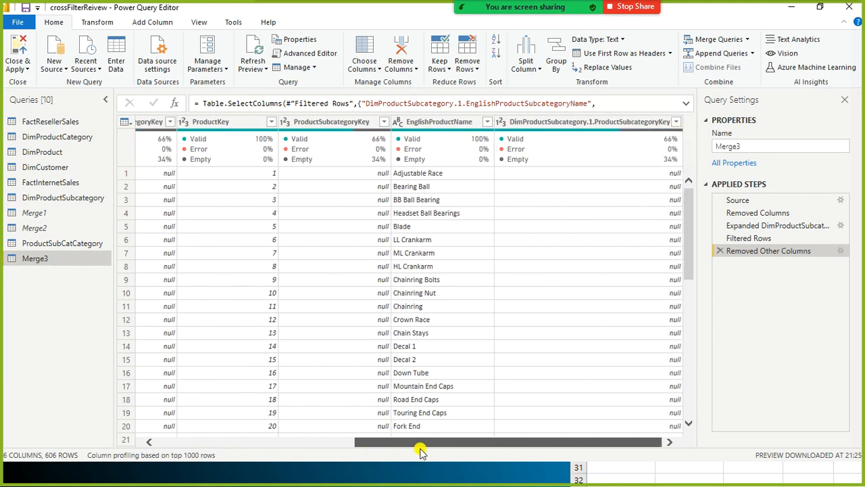
left_click_drag(419, 452, 291, 461)
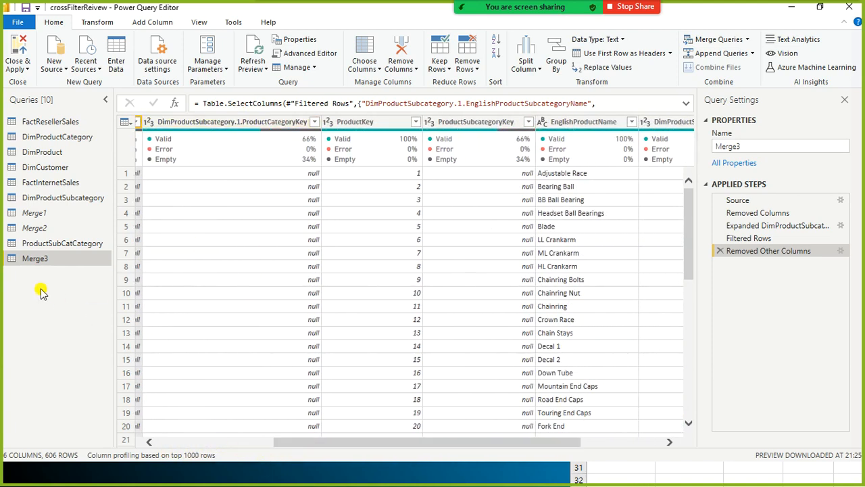
Merge Merge3 with DimProductCategory as a new query, matching DimProductSubcategory.1.ProductCategoryKey to ProductCategoryKey with a Left Outer join
left_click(747, 39)
left_click(737, 68)
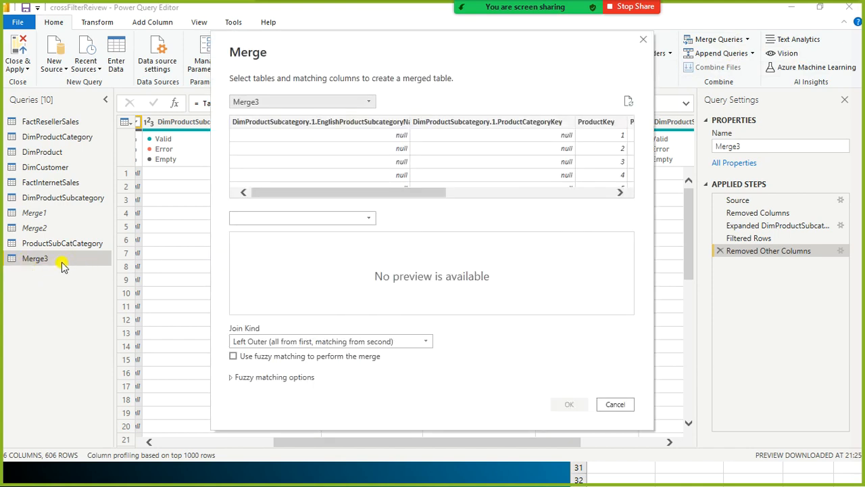
left_click(370, 217)
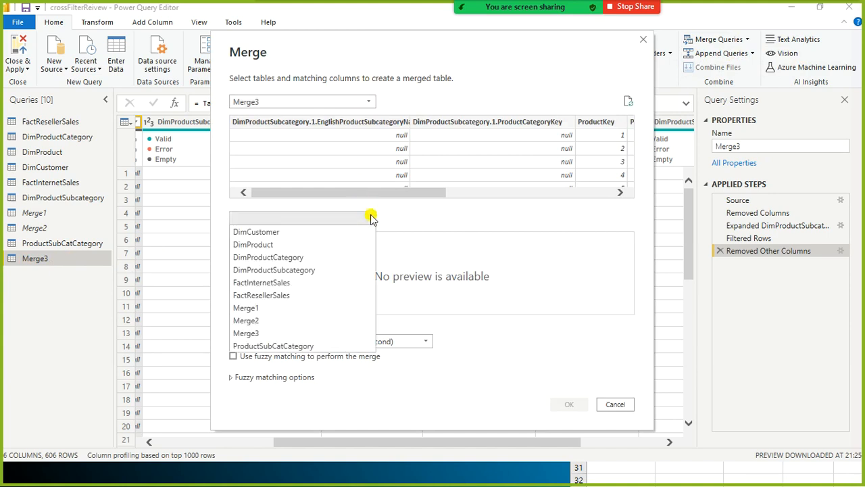
left_click(345, 259)
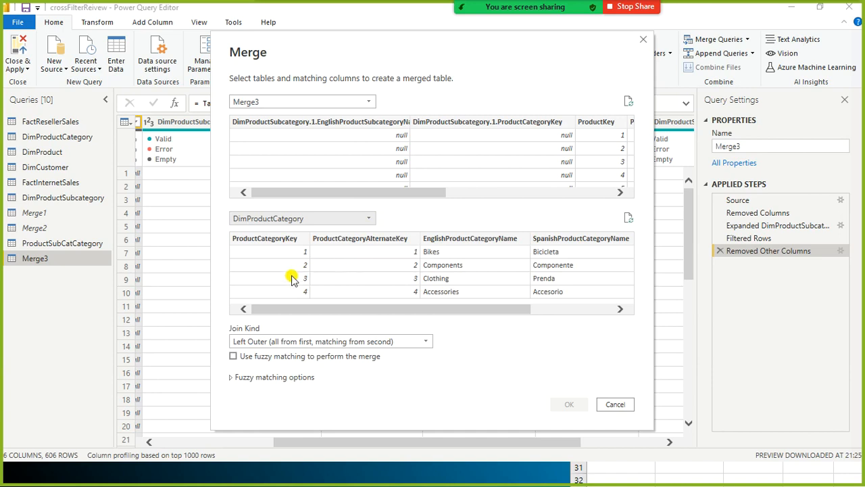
left_click_drag(319, 193, 525, 192)
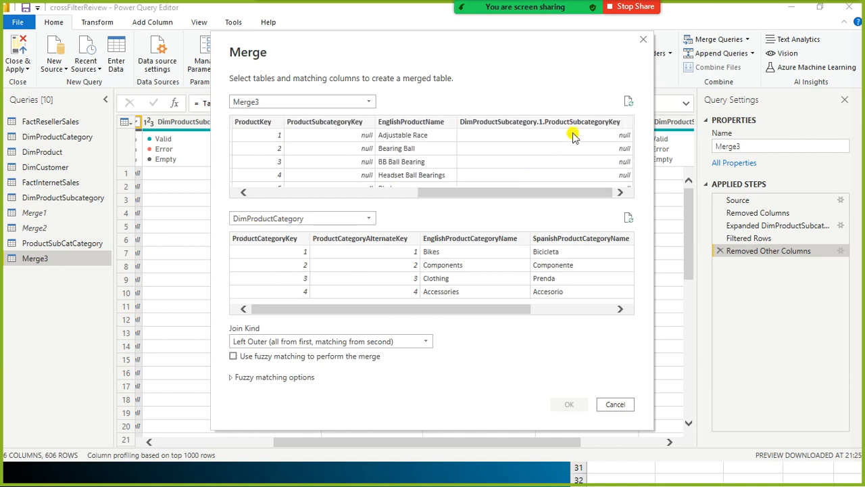
left_click_drag(449, 192, 306, 194)
left_click(441, 121)
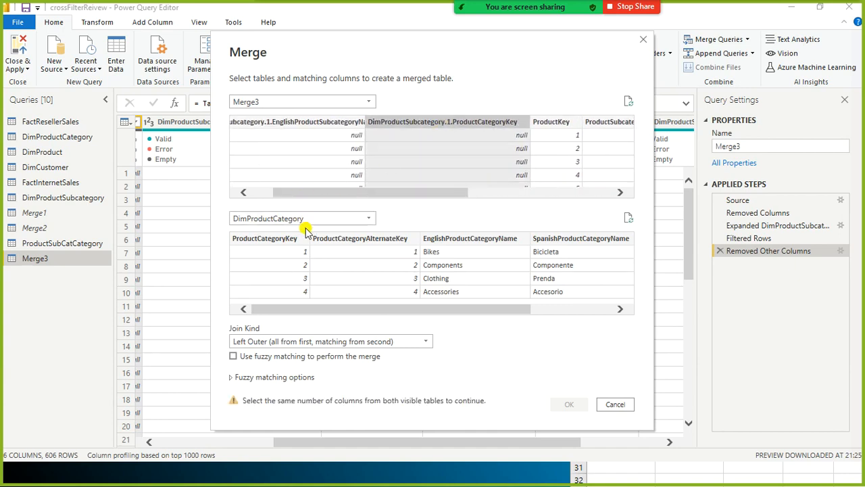
left_click(281, 242)
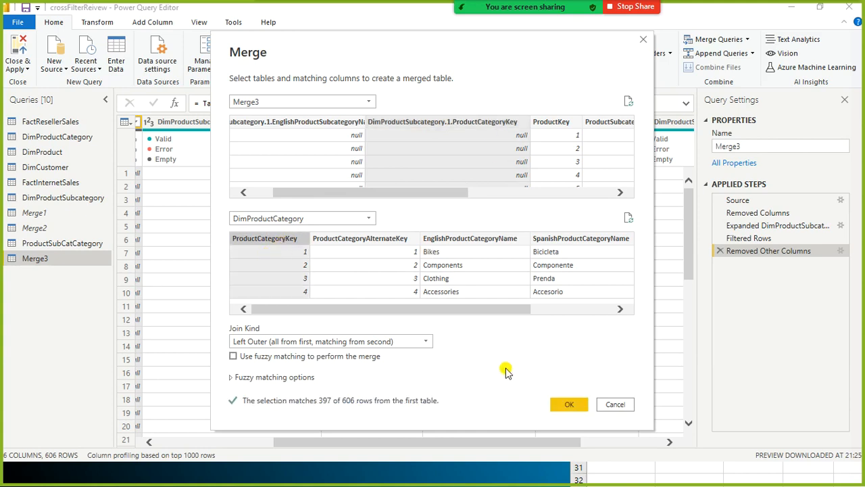
left_click(570, 406)
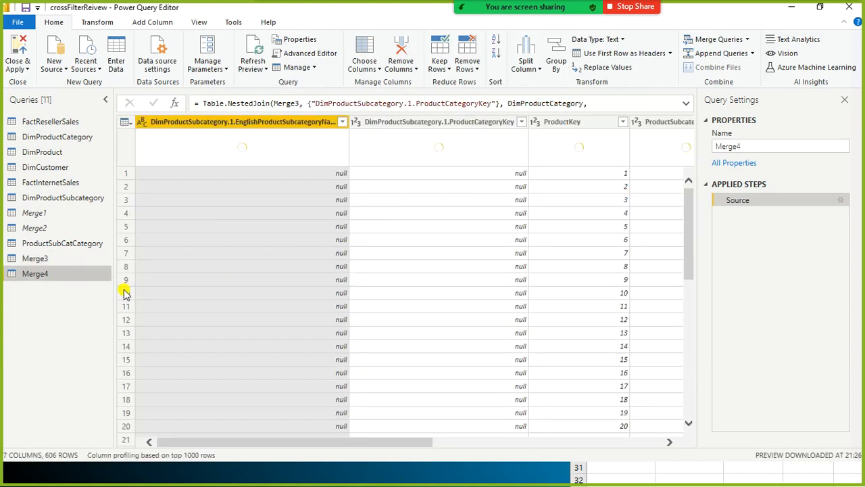
Expand the DimProductCategory column to only ProductCategoryKey and EnglishProductCategoryName, using the original column name as prefix
left_click_drag(408, 446, 663, 446)
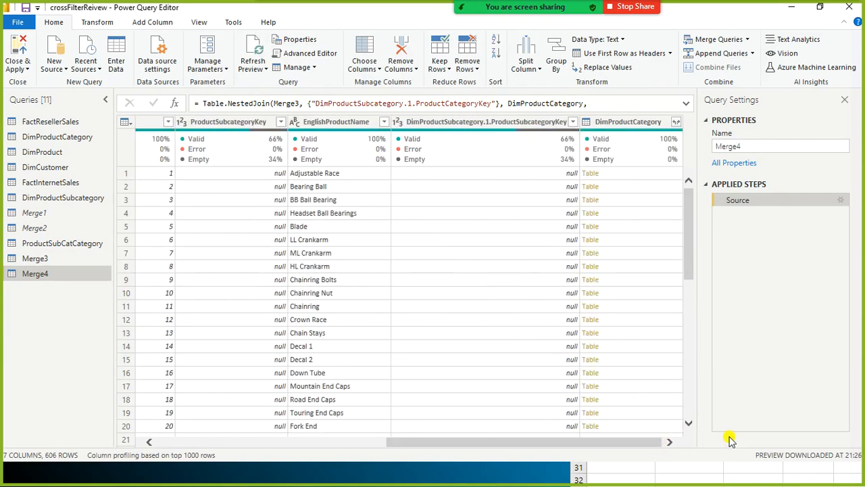
left_click(677, 121)
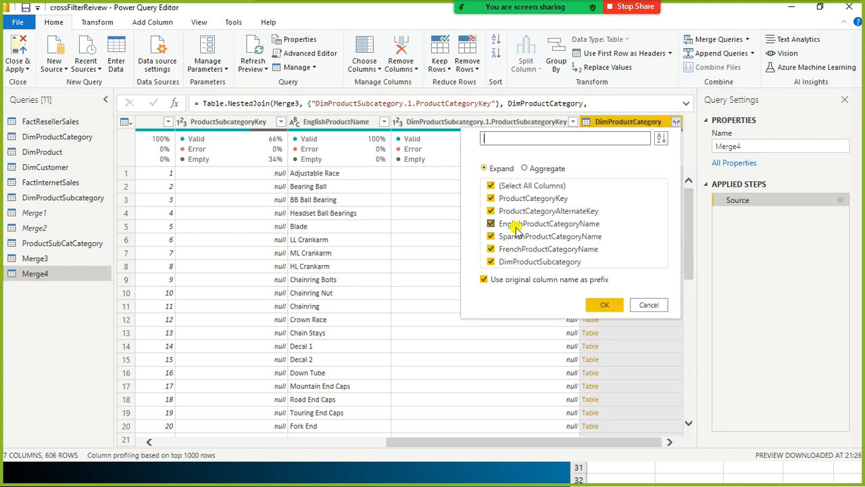
left_click(491, 186)
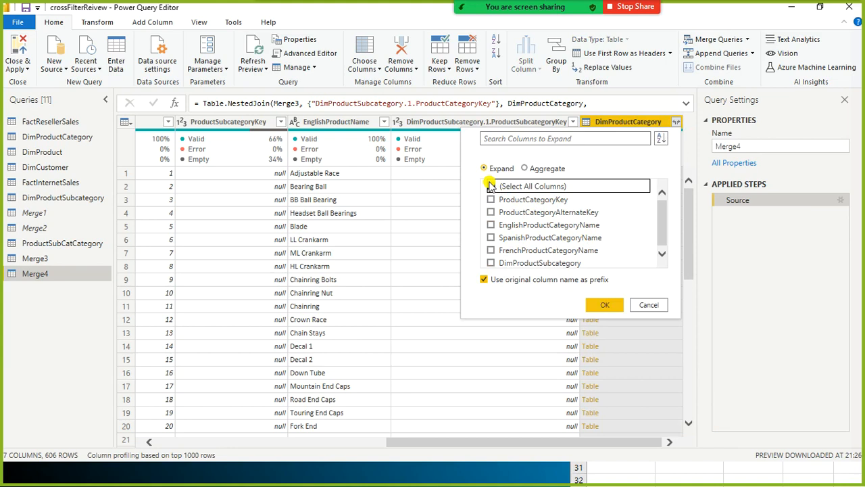
left_click(492, 200)
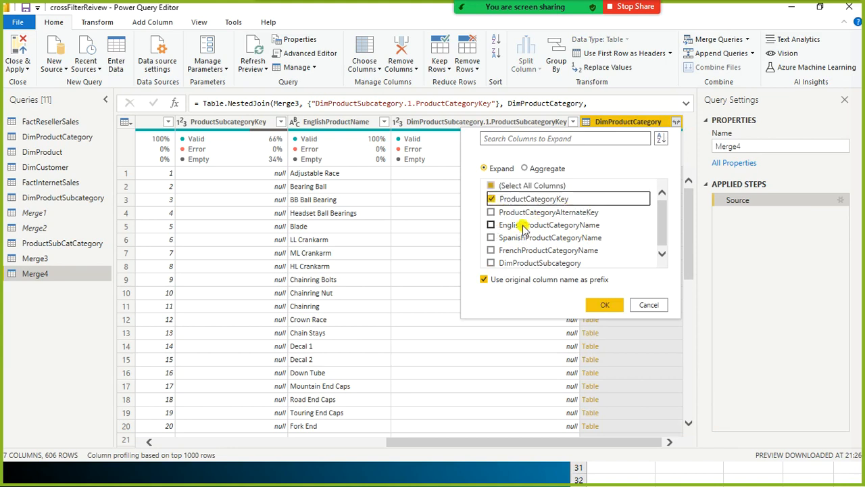
left_click(491, 225)
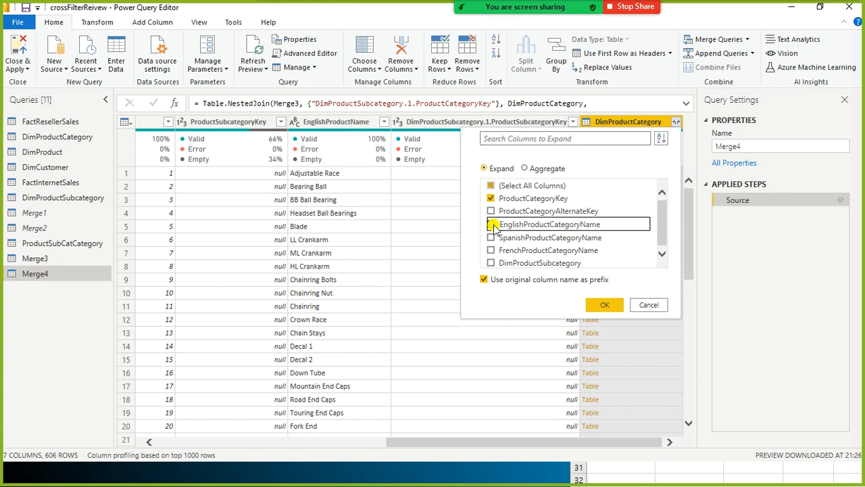
left_click(604, 307)
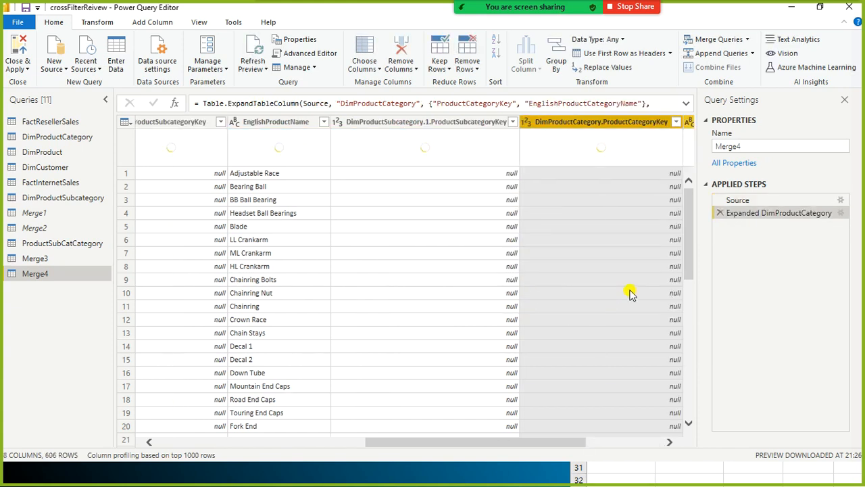
Reorder the columns so ProductKey comes first, followed by EnglishProductName, the English subcategory name and DimProductCategory.EnglishProductCategoryName
left_click_drag(432, 441, 133, 437)
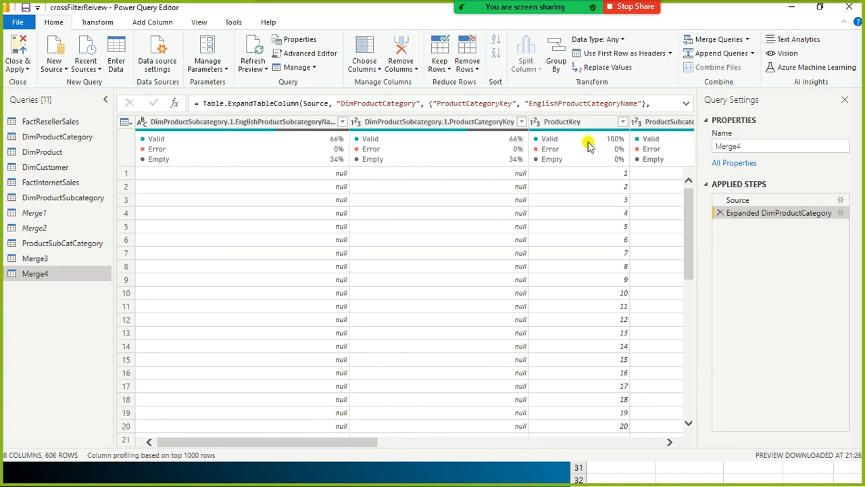
left_click_drag(595, 122, 221, 125)
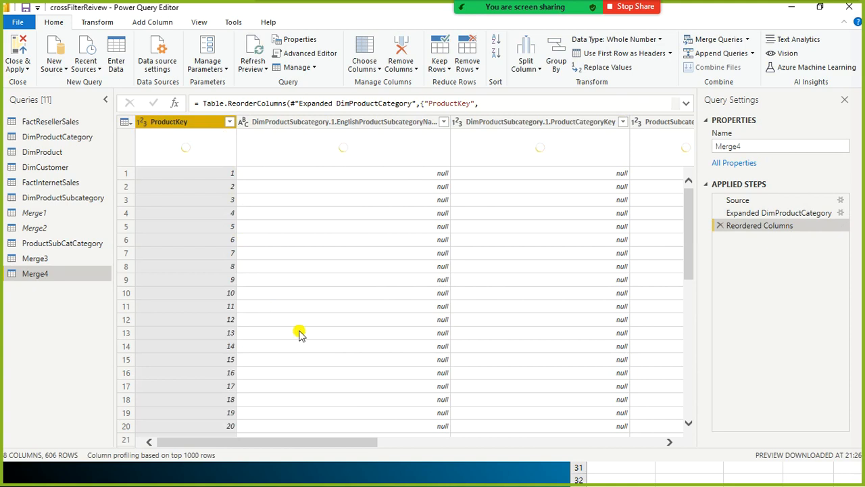
left_click_drag(248, 439, 382, 440)
left_click_drag(467, 121, 307, 136)
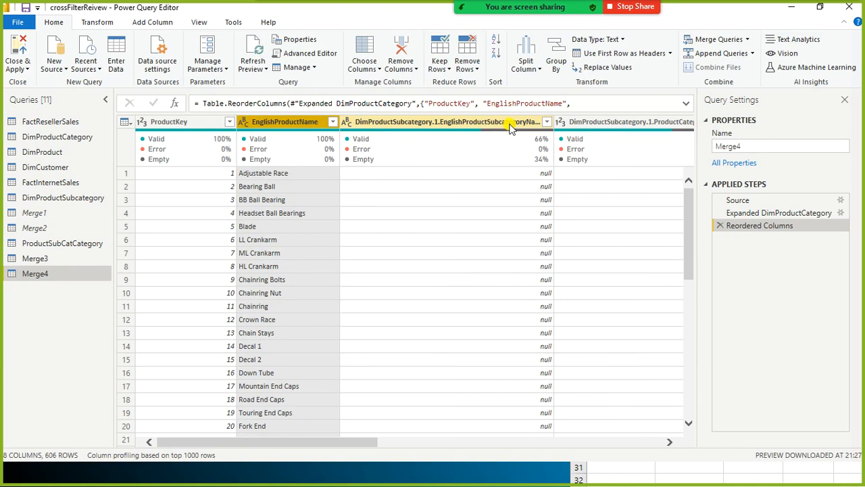
left_click_drag(317, 441, 709, 430)
mouse_move(660, 121)
left_mouse_down()
mouse_move(61, 101)
mouse_move(555, 129)
mouse_move(639, 154)
mouse_move(688, 153)
left_mouse_up()
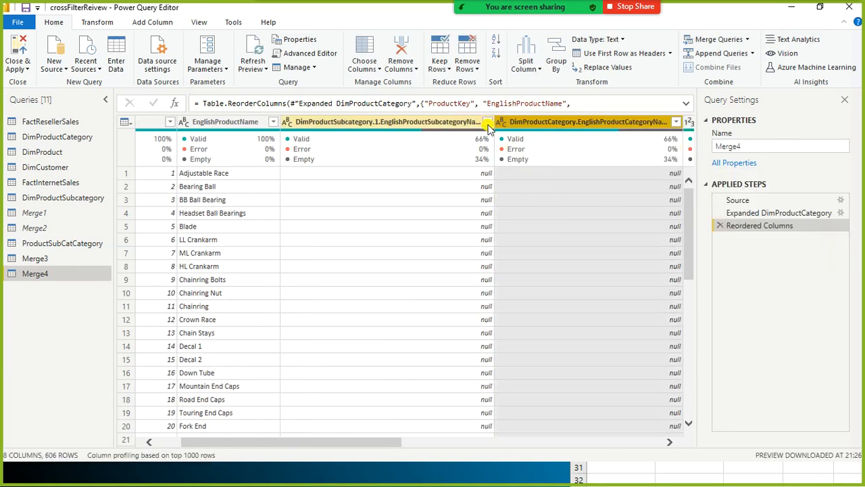
Filter out the null values in DimProductSubcategory.1.EnglishProductSubcategoryName and check the remaining rows across all columns
left_click(487, 122)
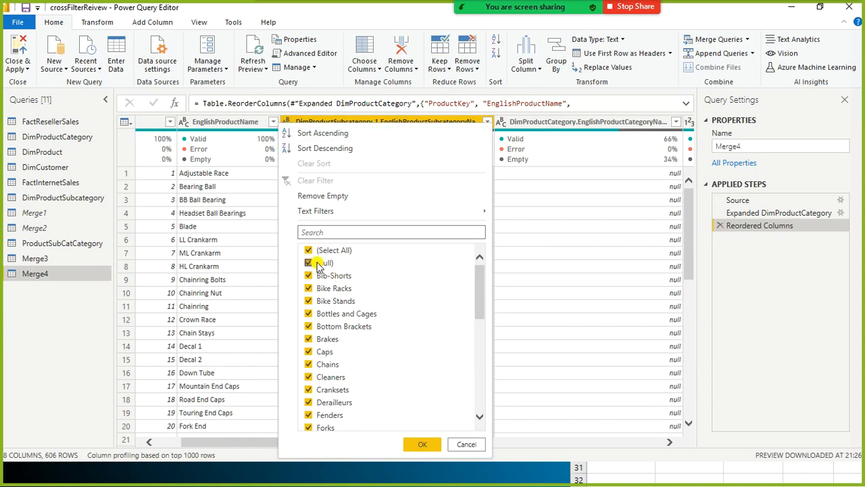
left_click(309, 263)
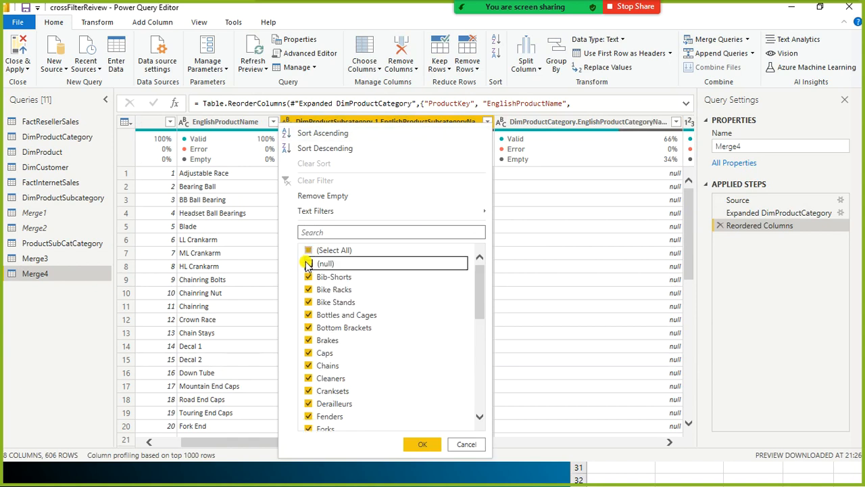
left_click(423, 444)
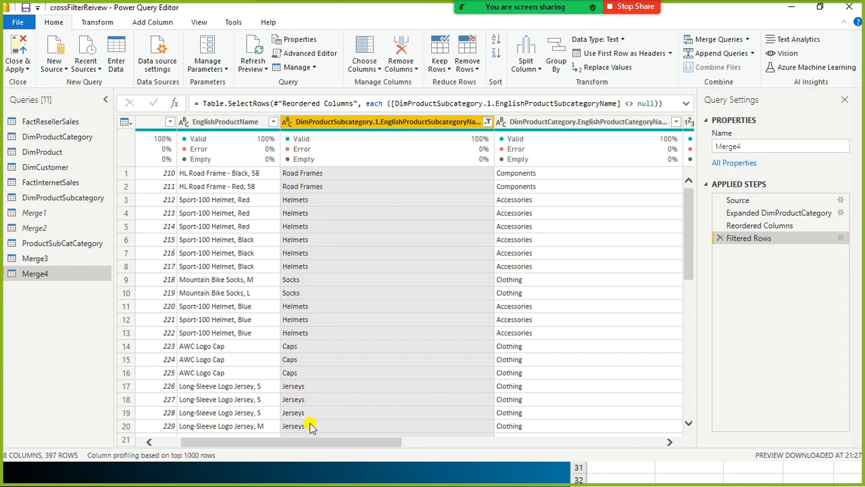
left_click_drag(319, 443, 183, 440)
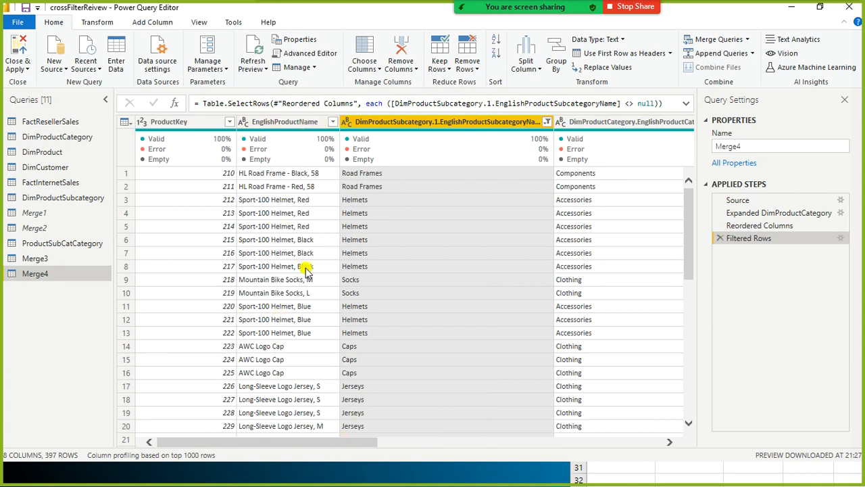
left_click_drag(335, 443, 689, 444)
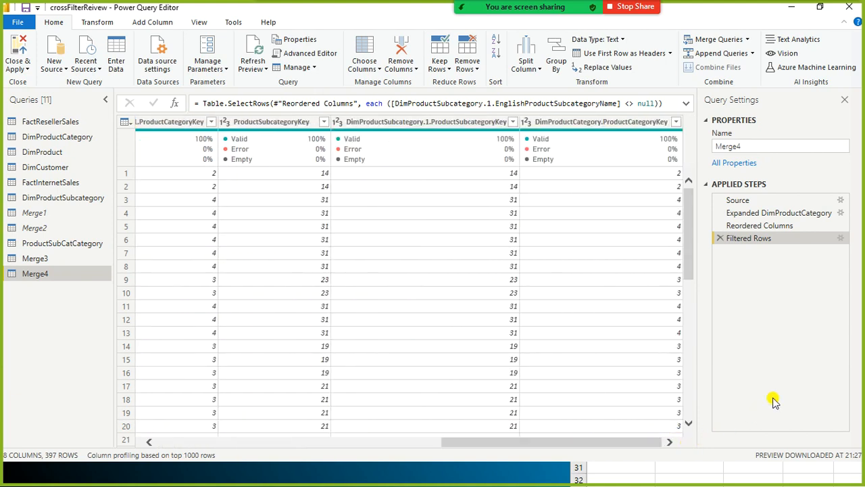
left_click(247, 443)
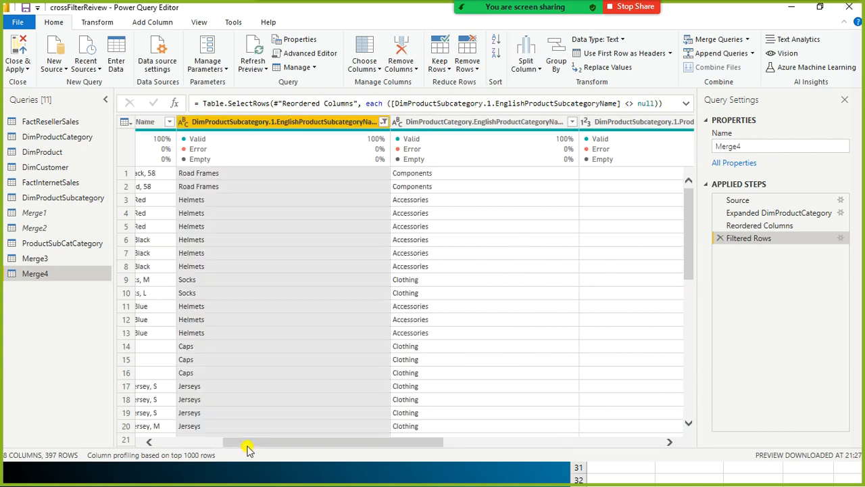
left_click_drag(249, 445, 117, 461)
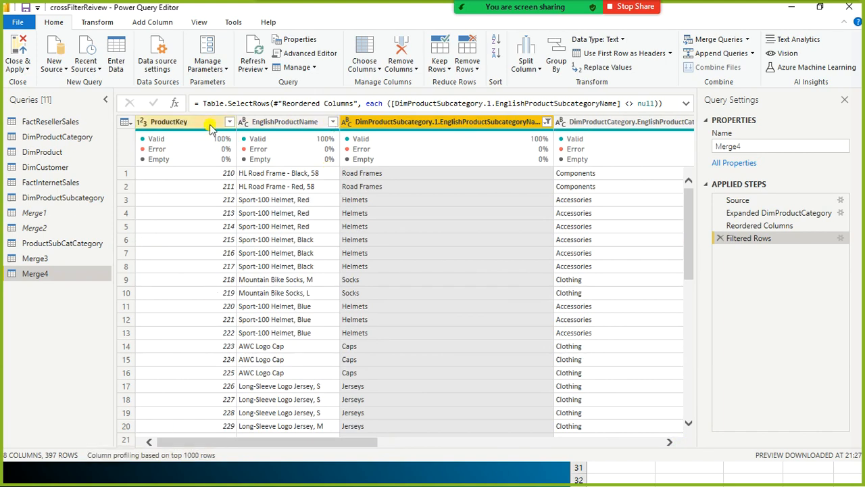
mouse_move(188, 132)
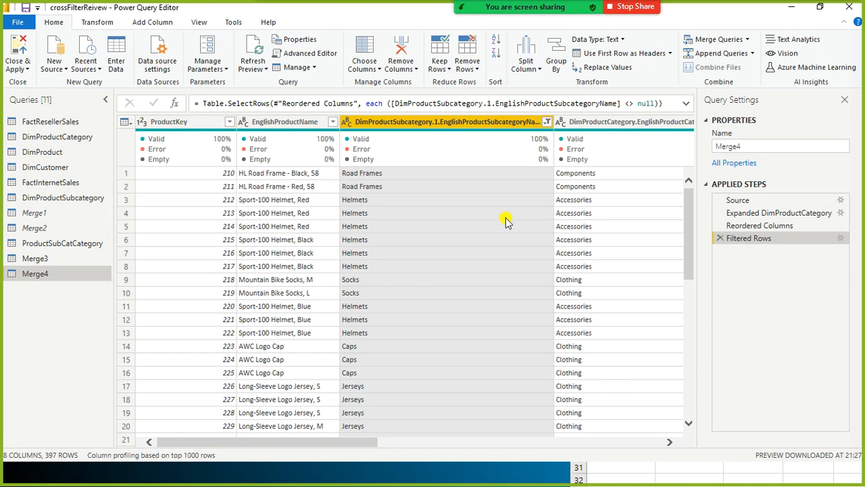
Rename the Merge4 query as DimProdSubCategory
right_click(30, 276)
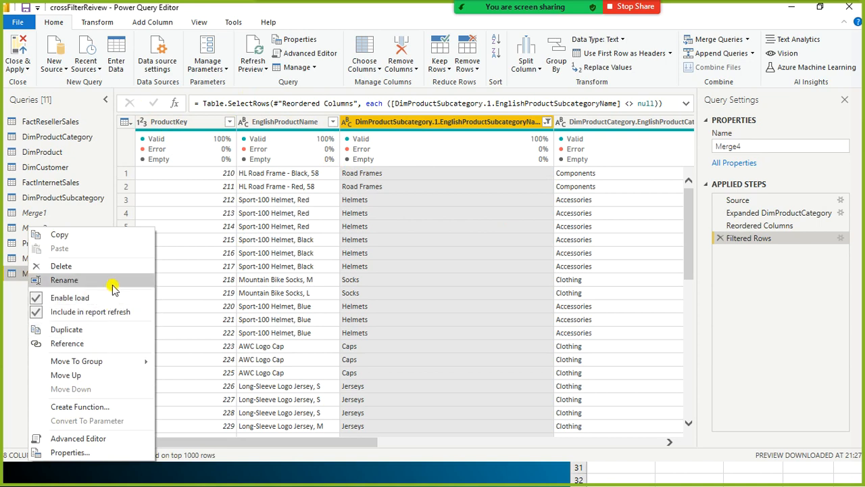
left_click(112, 281)
type("p")
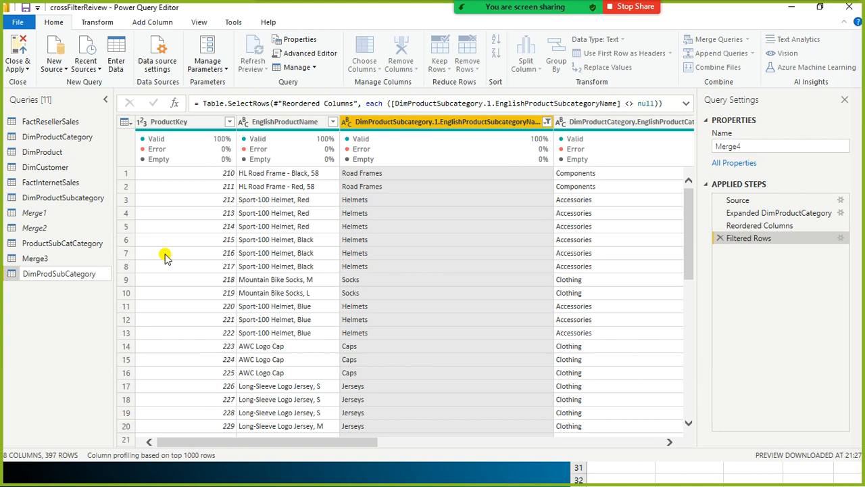
left_click(165, 257)
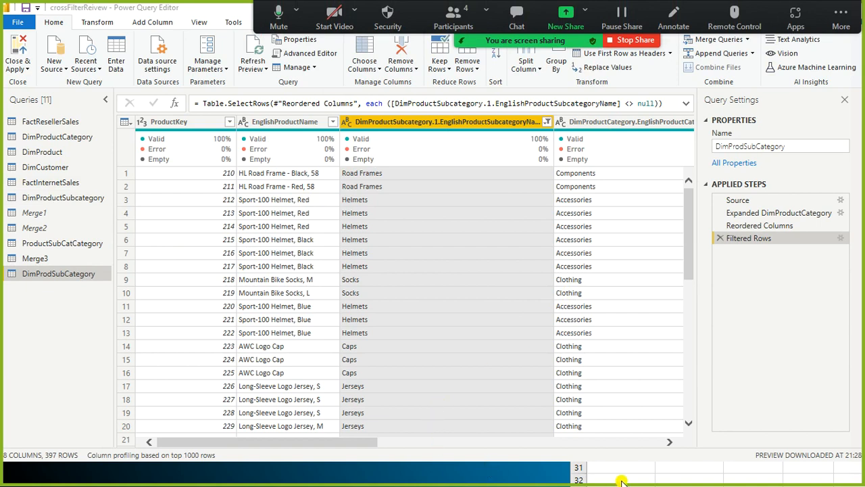
Search the system for "ssms" and launch Microsoft SQL Server Management Studio 18
key("super")
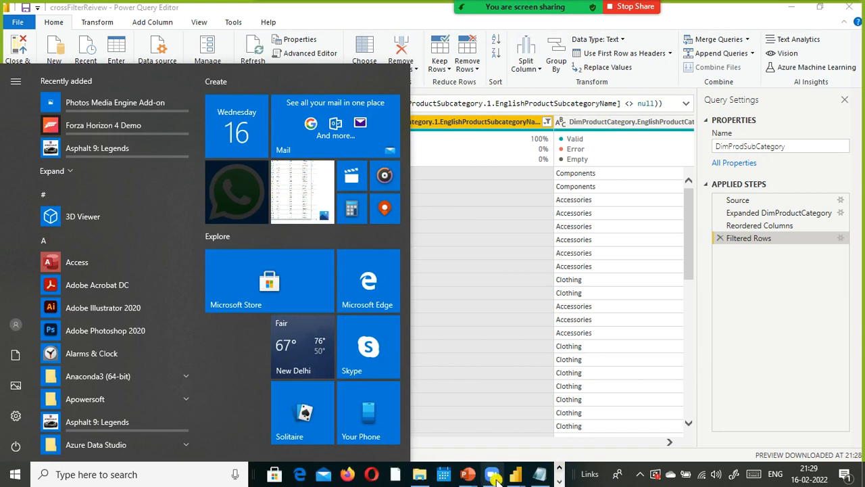
left_click(170, 478)
type("ssms")
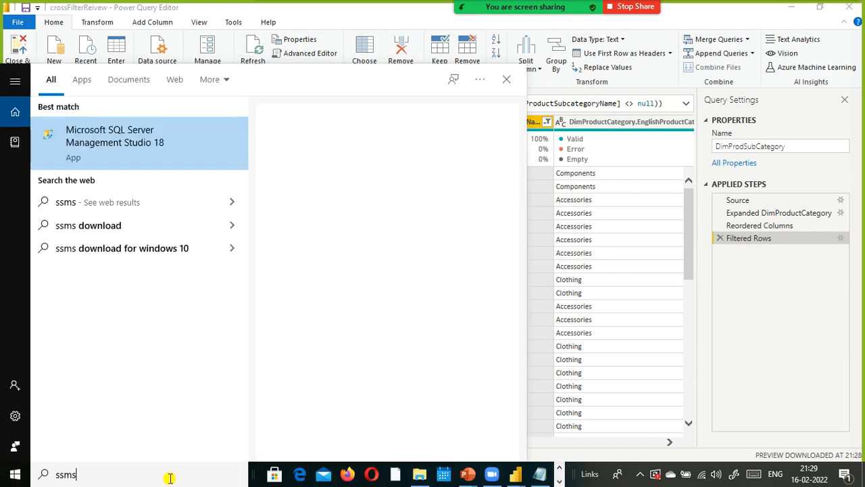
key("Return")
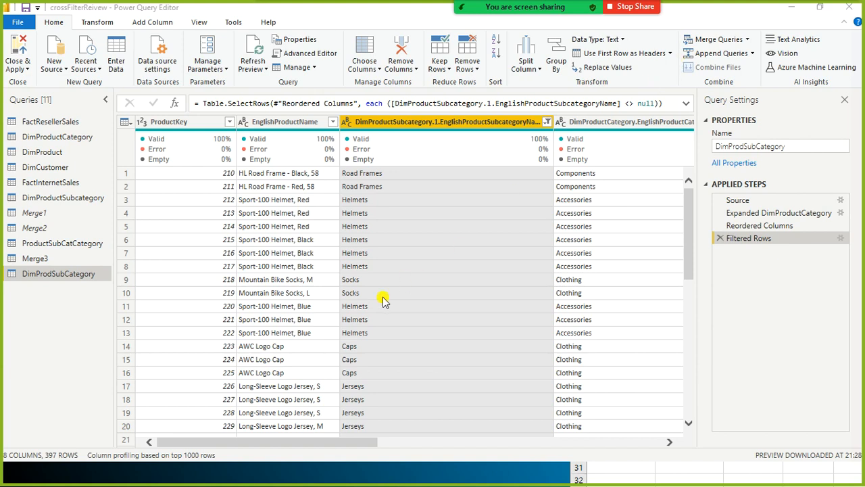
Switch to the Power BI Desktop model view and apply the pending query changes
key("alt+Tab")
key("alt+Tab")
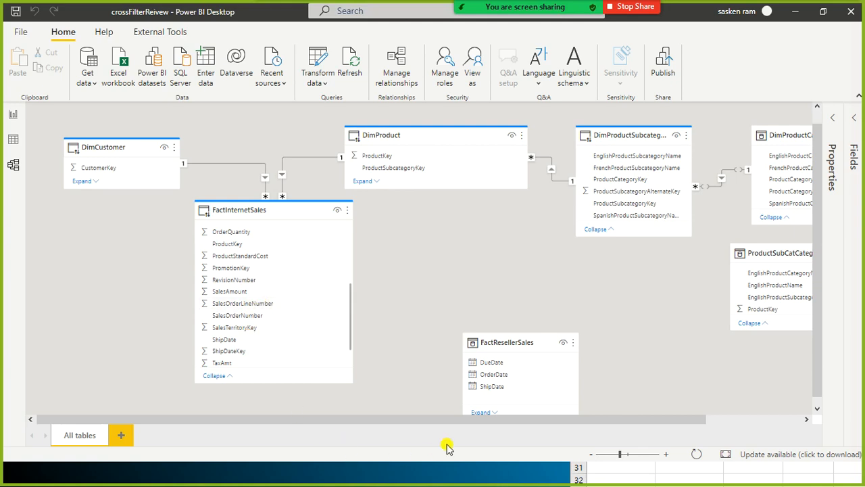
key("super")
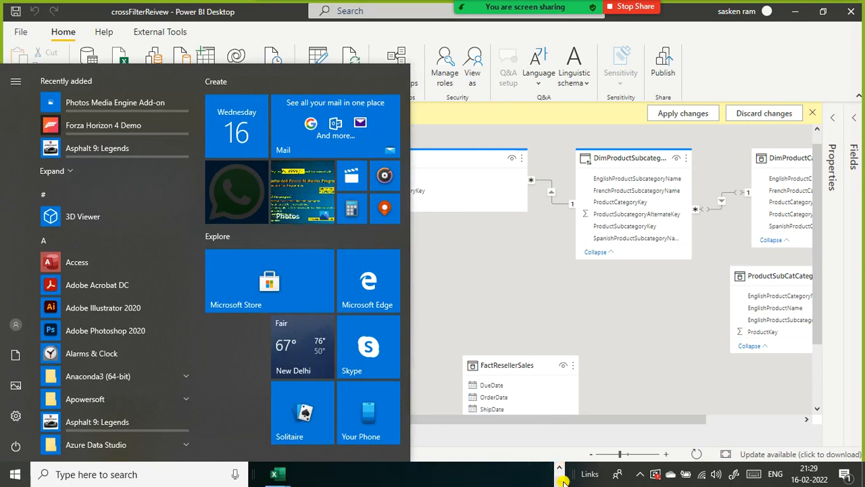
left_click(588, 329)
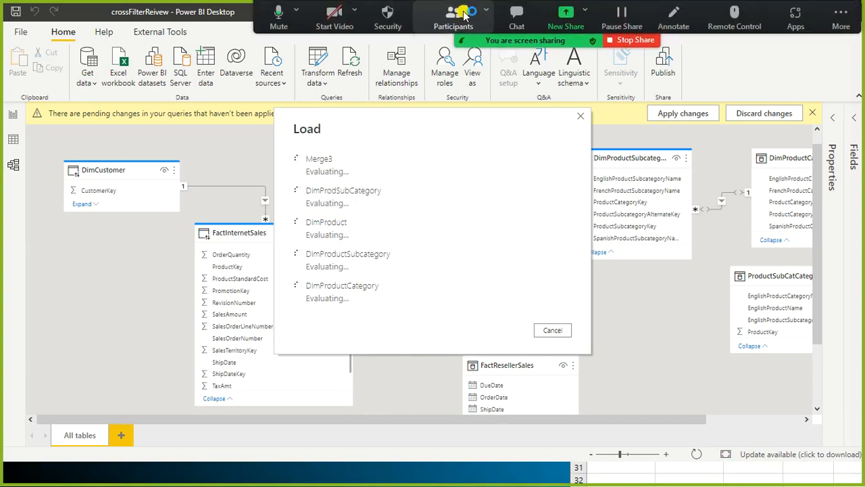
left_click(464, 15)
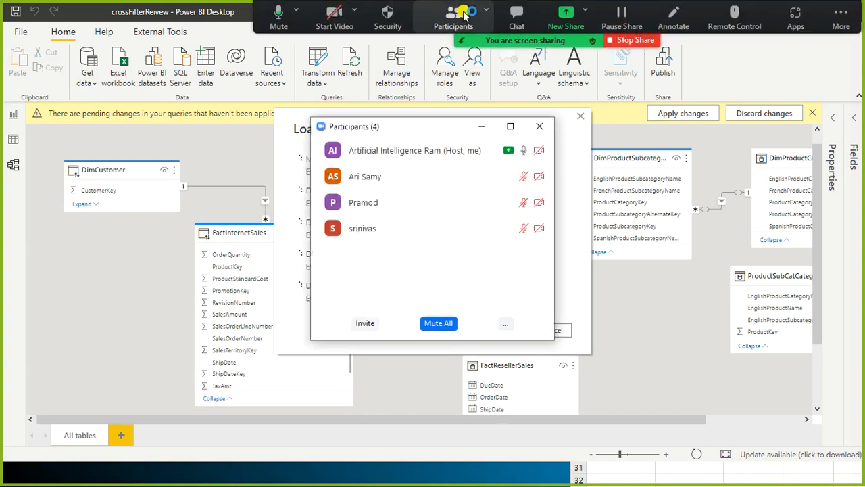
Close the meeting's participants list, switch to the Notepad notes and add blank lines below the last note
left_click(545, 127)
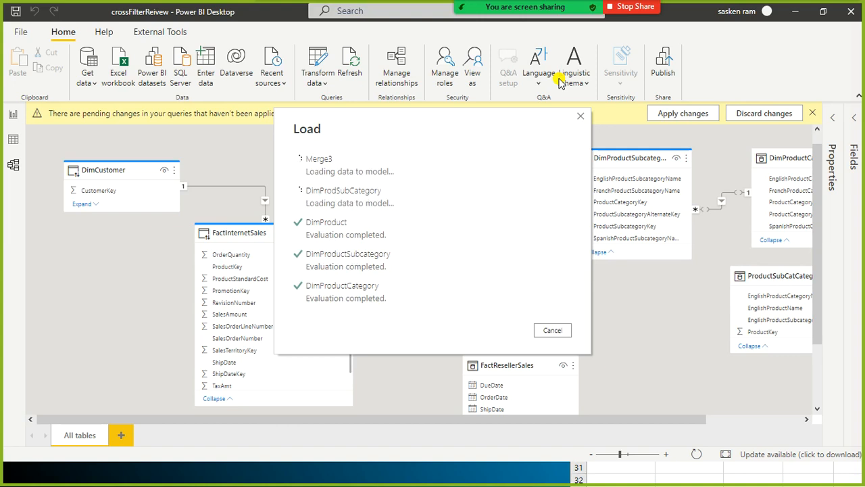
key("super")
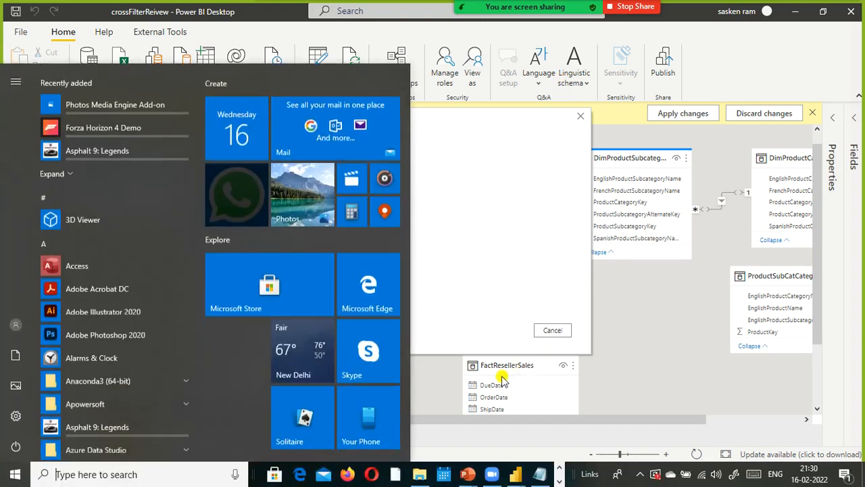
left_click(540, 474)
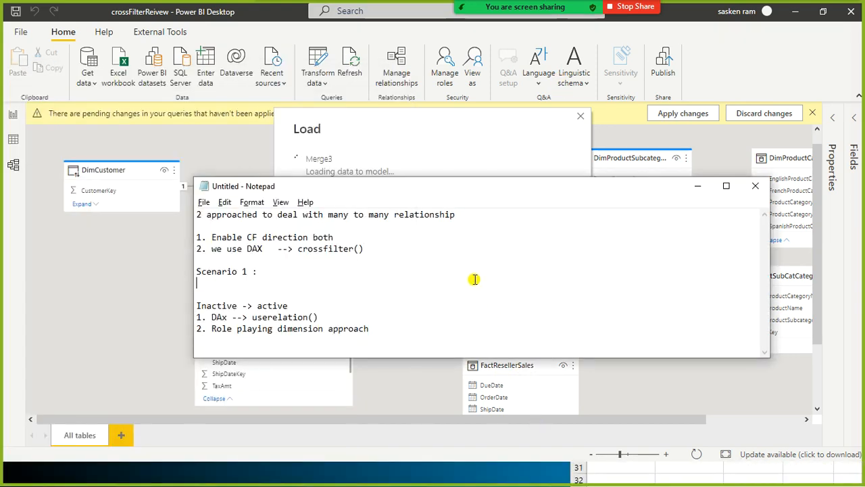
key("Return")
key("Return")
key("Return")
key("Return")
key("Return")
key("Return")
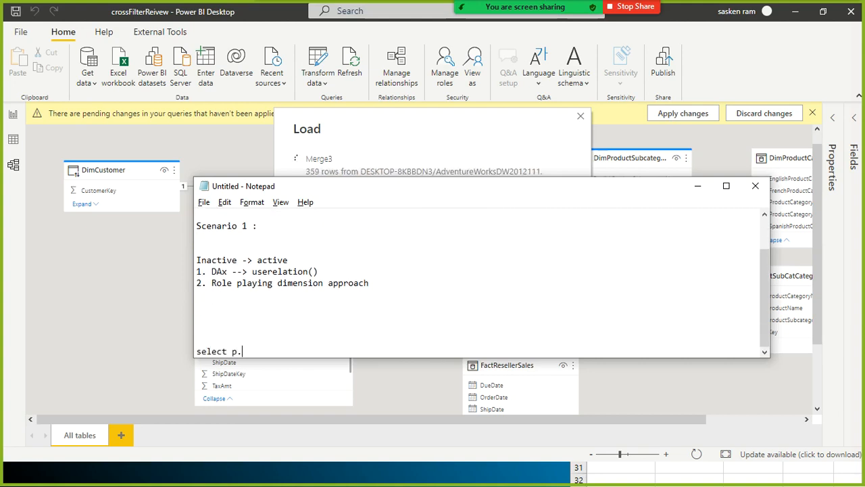
Begin an SQL statement below the notes with select p.englishproductname as the first column
type("englishproduct")
key("BackSpace")
key("BackSpace")
type("uctn")
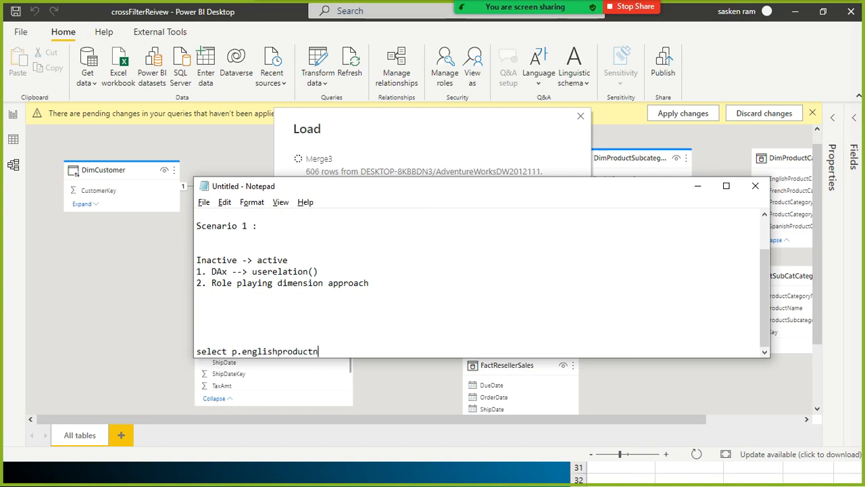
type("ame, s")
Add s.englishproductsubcategoryname and c.englishproductcategoryname to the query's select list
type(".engl")
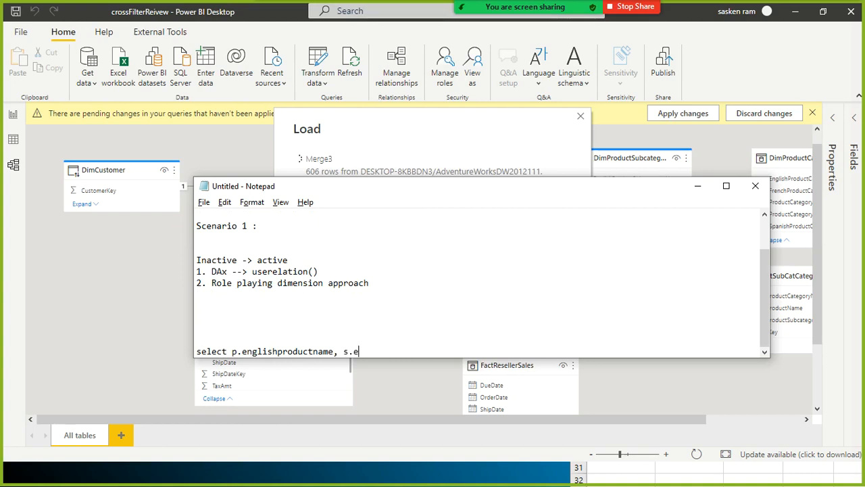
type("ishroduc")
key("BackSpace")
key("BackSpace")
key("BackSpace")
key("BackSpace")
key("BackSpace")
type("r")
key("BackSpace")
type("productsu")
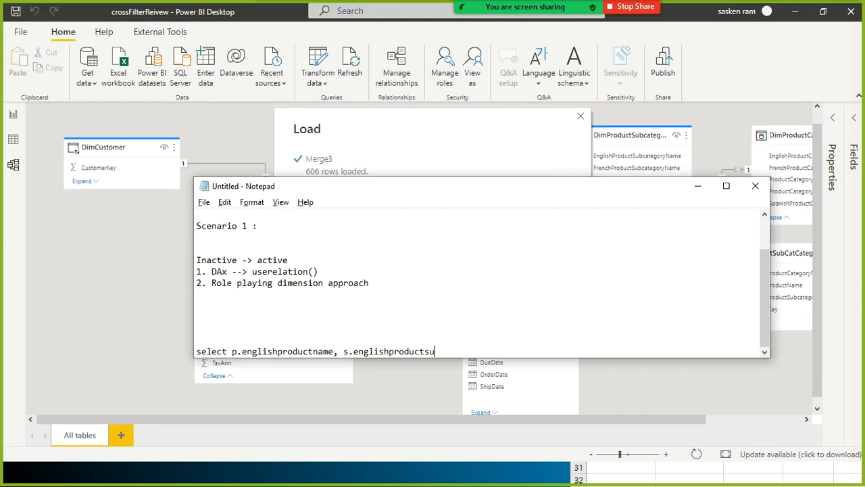
type("bcategoryna")
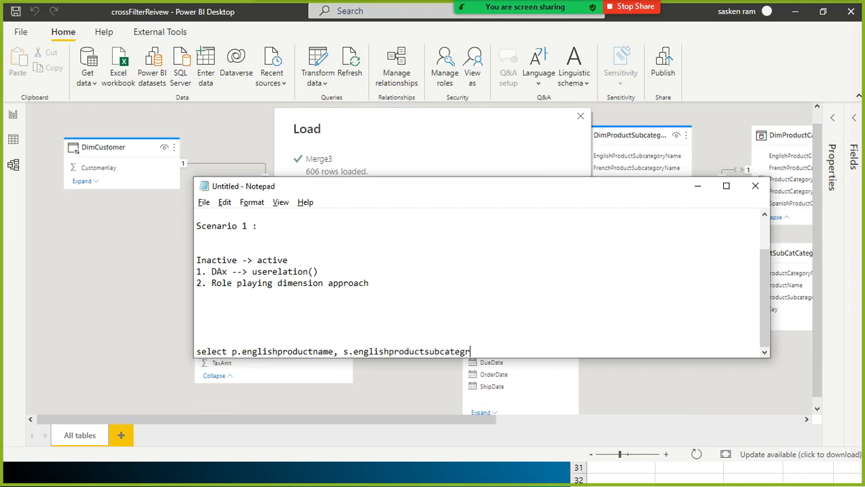
type("m")
key("BackSpace")
type("me, c")
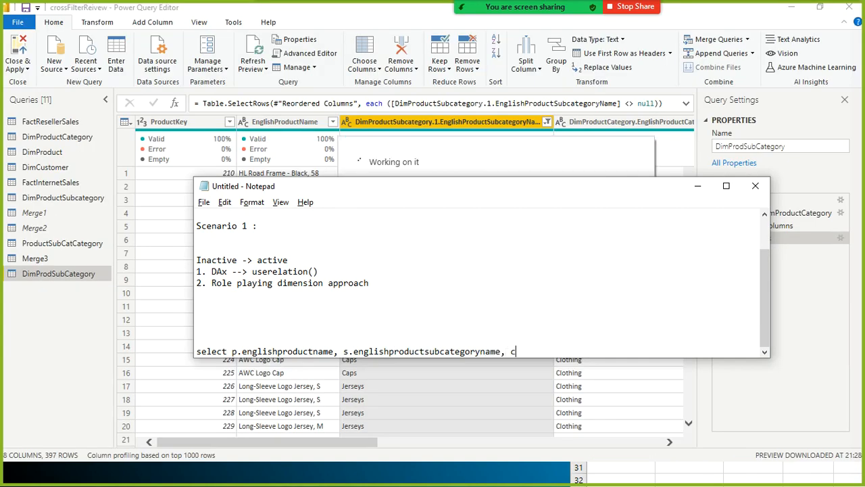
type(".englishproductcategoryname")
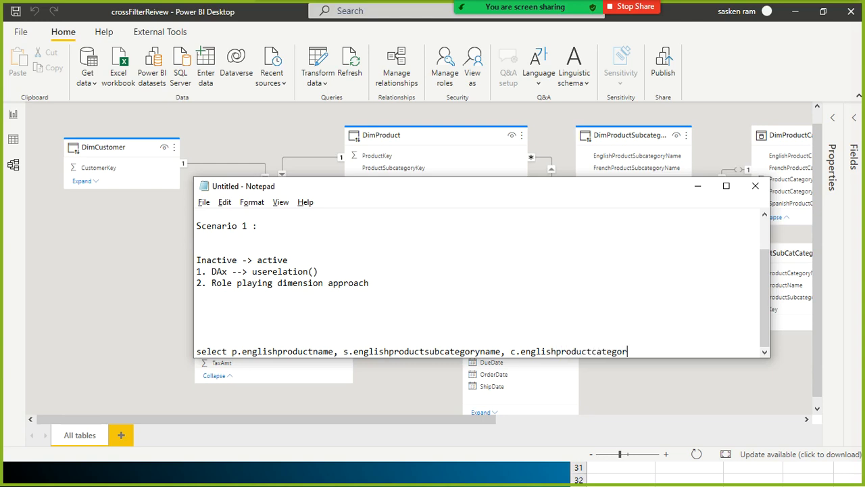
Write the query's source clause on a new line as from dimproduct as p
key("Return")
type("fro")
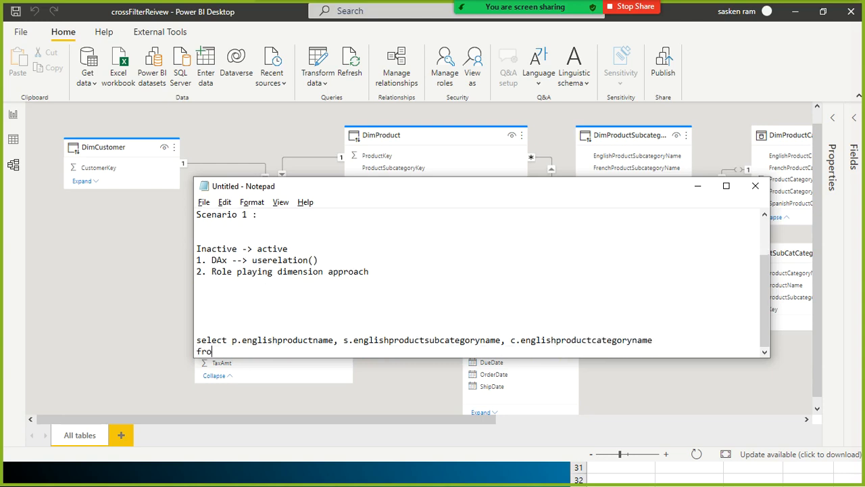
type("m dimprodct")
key("BackSpace")
key("BackSpace")
type("ct")
key("BackSpace")
key("BackSpace")
type("uct as p,")
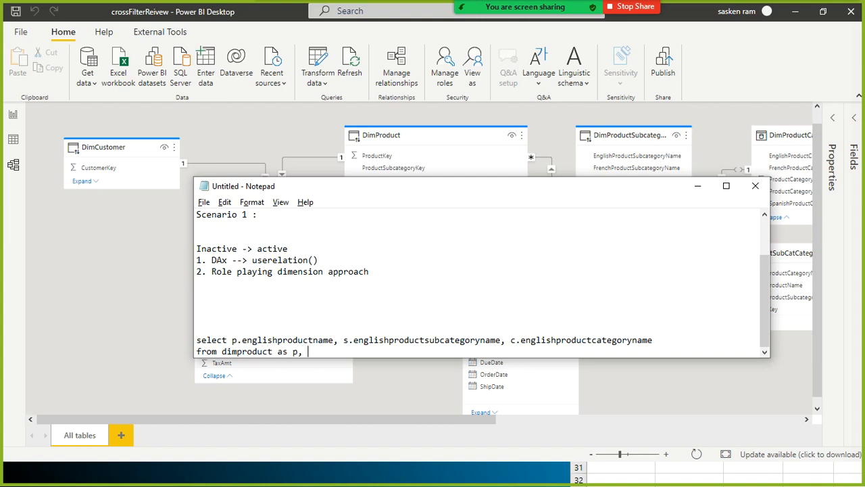
key("BackSpace")
key("BackSpace")
key("Return")
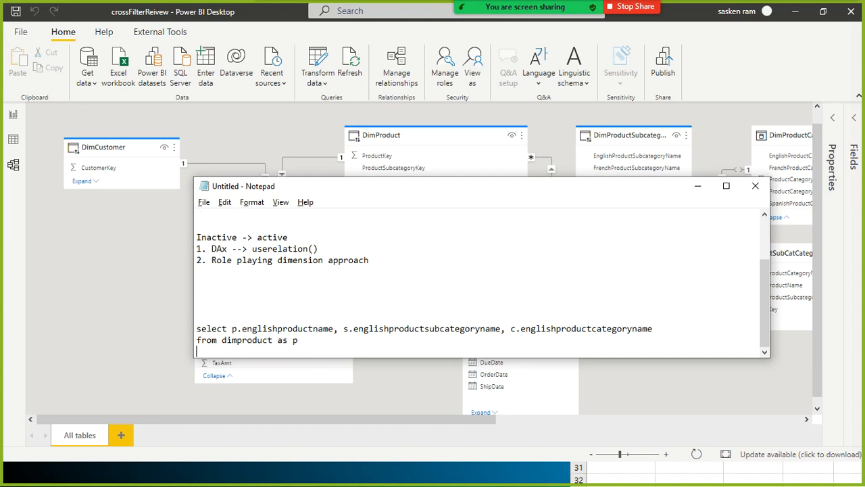
Write the first join line of the query as left join dimproductsubcategory as s
type("join ")
type("left")
type("dim")
type("product ")
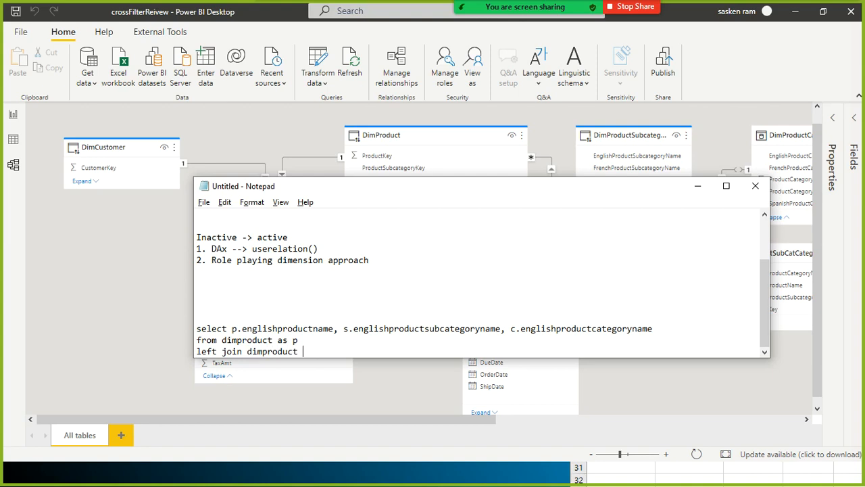
type("subcategory as s")
key("Return")
Write the second join line of the query as left join dimproductcategory as c
type("left join dimprdu")
key("BackSpace")
key("BackSpace")
key("BackSpace")
type("rd")
key("BackSpace")
type("oductcategory as ")
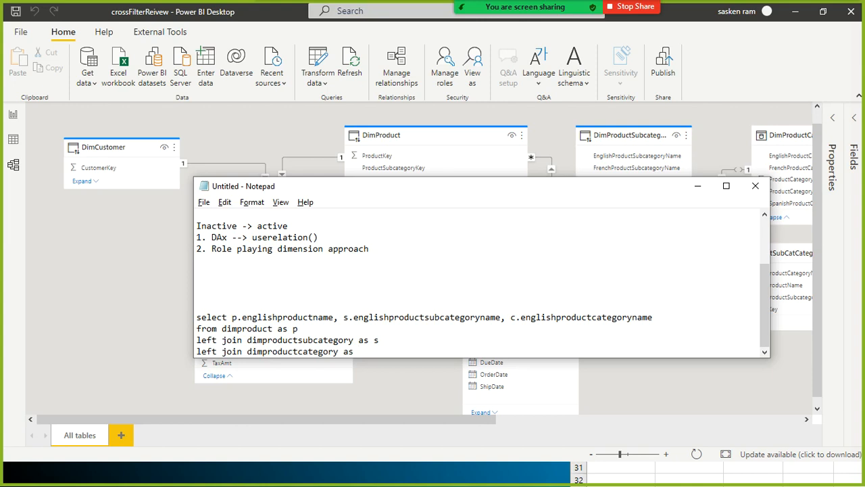
type("c")
key("Return")
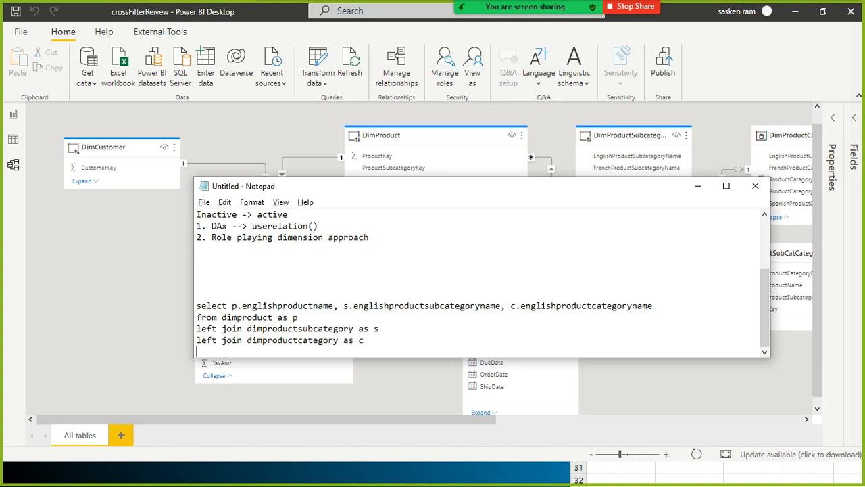
Insert the condition on p.productsubcategorykey = s.productsubcategorykey directly below the dimproductsubcategory join
key("Up")
key("Return")
key("Up")
type("on ")
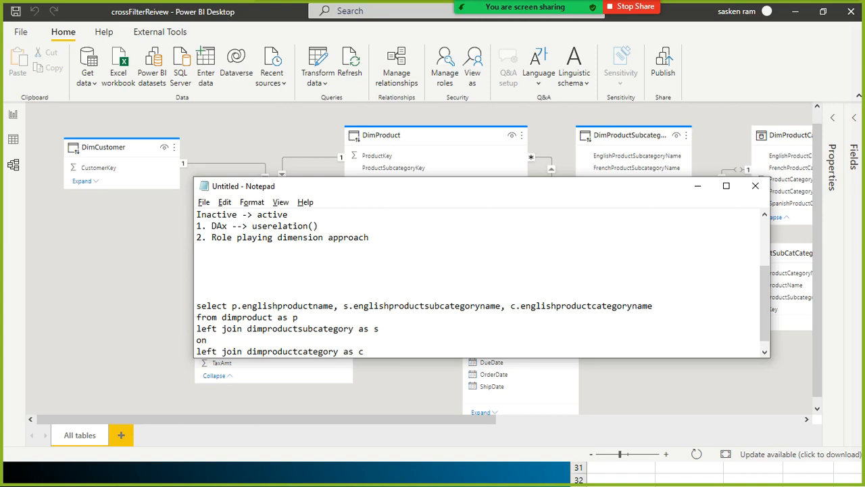
type("s")
type("pr")
key("BackSpace")
key("BackSpace")
key("BackSpace")
type("p.produc")
type("t")
type("key")
key("BackSpace")
key("BackSpace")
key("BackSpace")
key("BackSpace")
key("BackSpace")
key("BackSpace")
key("BackSpace")
key("BackSpace")
type("duc")
key("BackSpace")
type("uctsubcatg")
key("BackSpace")
type("egory")
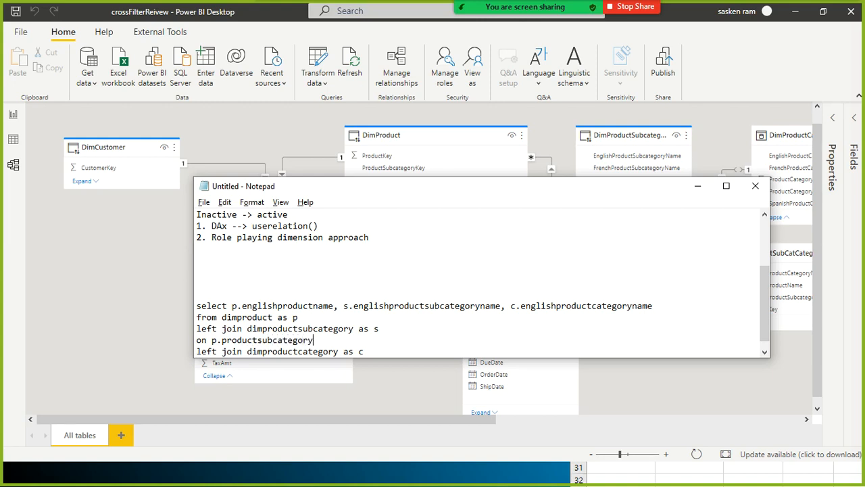
type("key = s.productsubcategoryke")
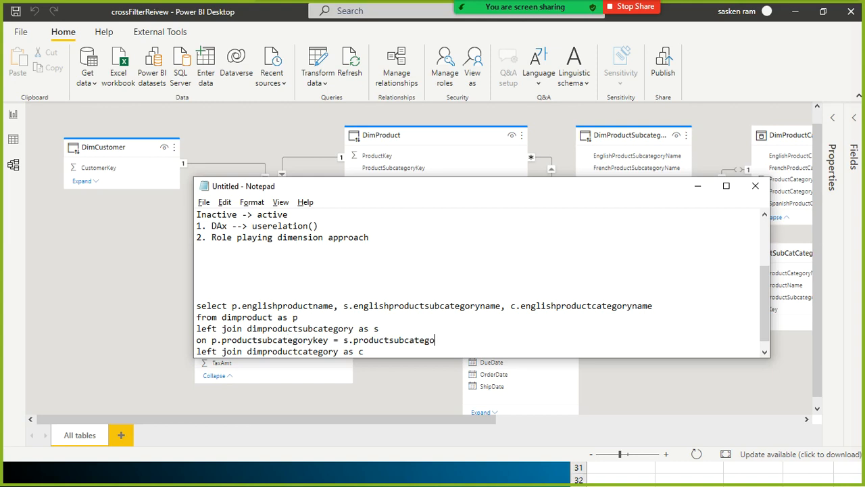
type("y")
key("Down")
key("Down")
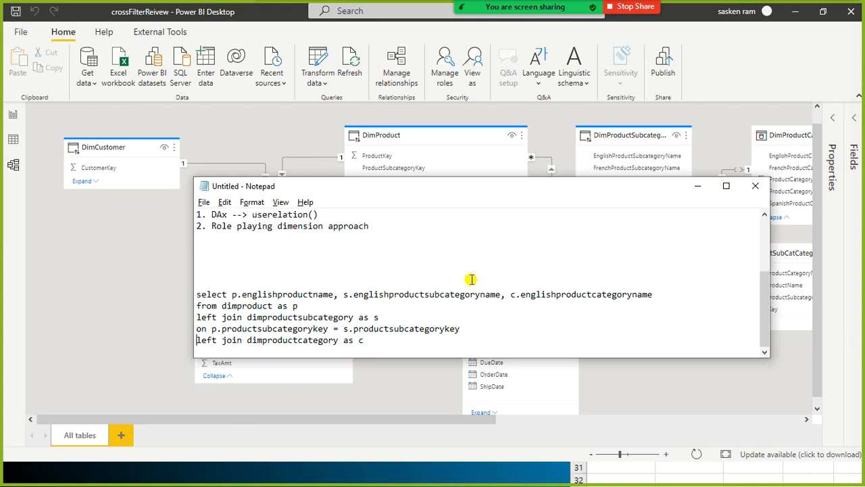
Copy the subcategory join condition line and paste it below the dimproductcategory join
key("Return")
key("BackSpace")
key("Up")
key("Up")
key("shift+Down")
key("ctrl+c")
key("Down")
key("ctrl+v")
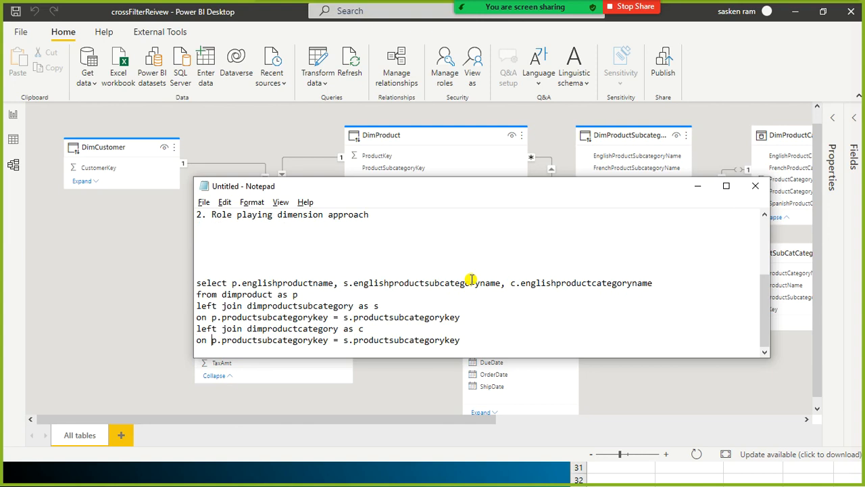
Change the first key in the copied join condition to s.productcategorykey
key("shift+Right")
type("s")
key("Right")
key("Right")
key("Right")
key("Right")
key("Right")
key("Right")
key("Right")
key("Right")
key("BackSpace")
key("BackSpace")
key("BackSpace")
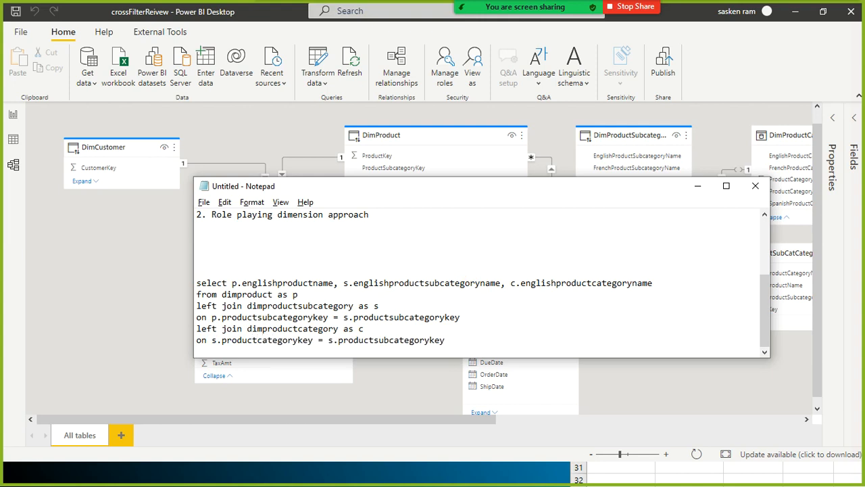
Change the second key in the copied join condition to c.productcategorykey and end the query with a semicolon
key("Right")
key("Right")
key("Right")
key("Right")
key("Right")
key("Right")
key("Right")
key("Right")
key("Right")
key("Right")
key("Right")
key("Right")
key("Right")
type("c")
key("Delete")
key("Right")
key("Right")
key("Right")
key("Right")
key("Right")
key("Right")
key("Right")
key("Delete")
key("Delete")
key("Delete")
type(";")
key("Return")
key("Return")
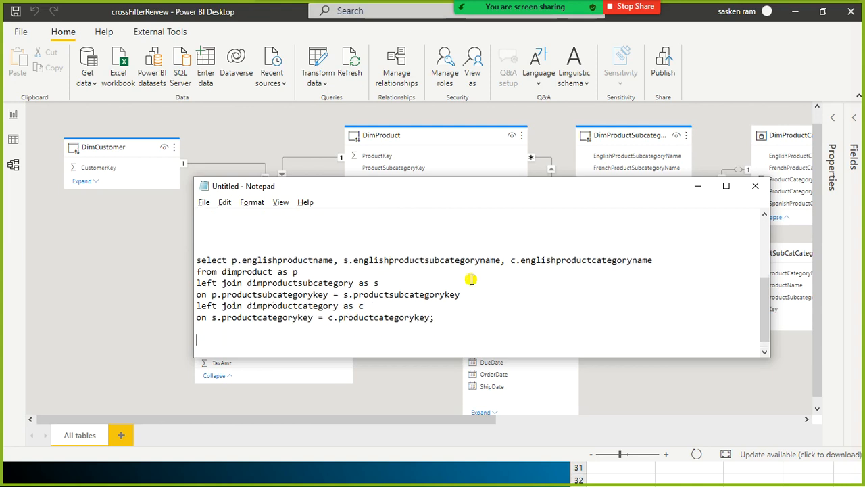
Cut the complete SQL query out of the Notepad notes
key("Up")
key("Up")
key("Up")
key("Up")
key("Up")
key("Up")
key("Up")
key("shift+Down")
key("shift+Down")
key("shift+Down")
key("shift+Down")
key("shift+Down")
key("shift+Down")
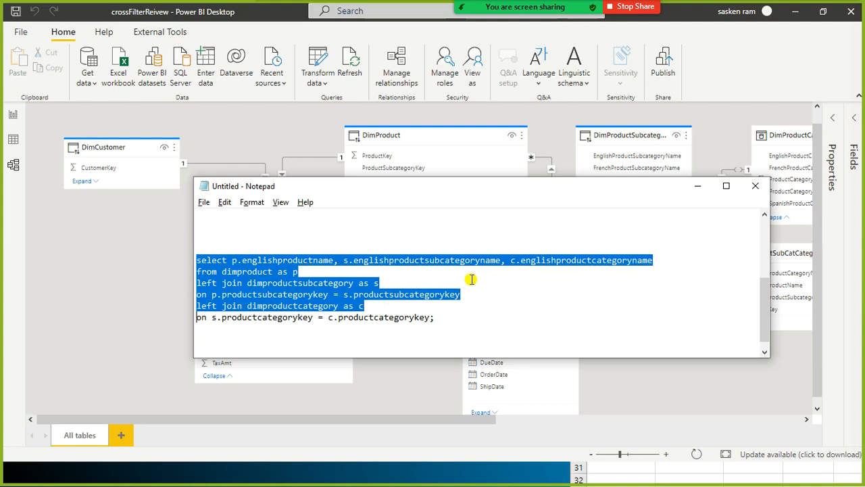
key("BackSpace")
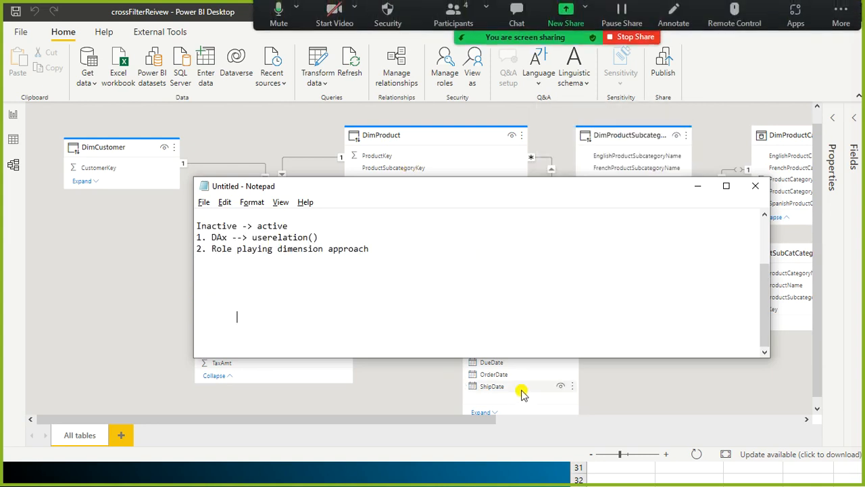
Switch to SQL Server Management Studio and connect to the DESKTOP-8KBBDN3 database engine with Windows Authentication
key("super")
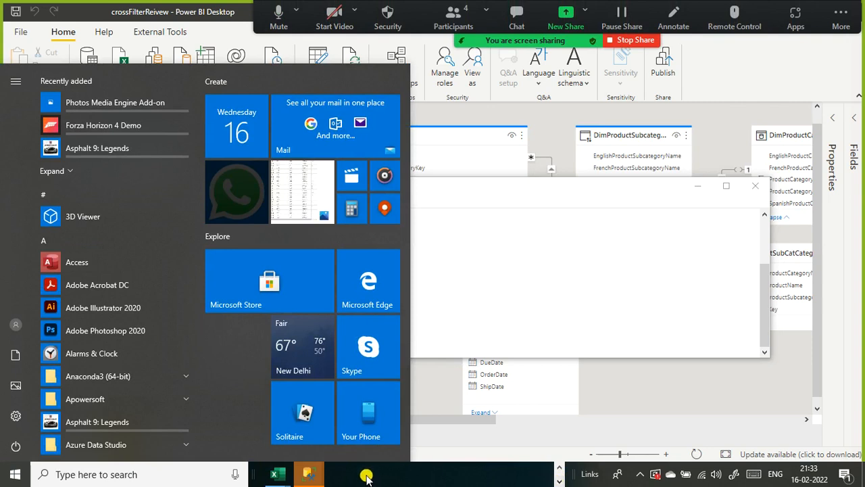
mouse_move(318, 464)
left_click(342, 437)
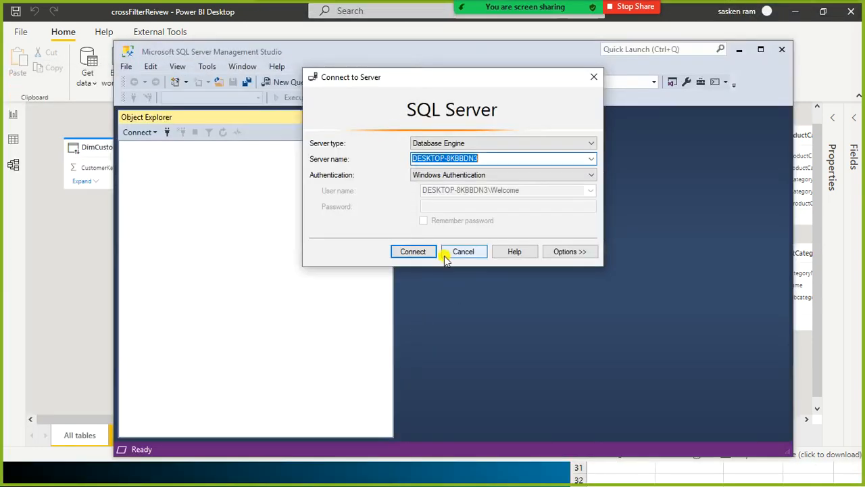
left_click(419, 251)
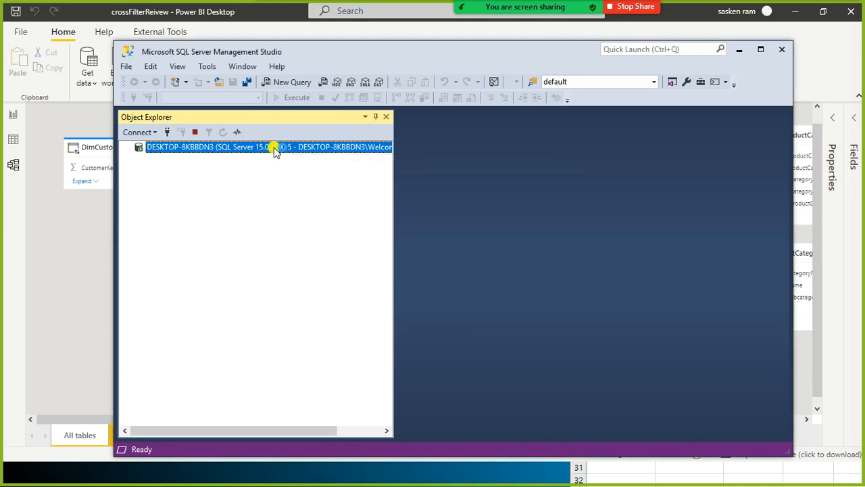
Maximize the Management Studio window and expand the AdventureWorksDW2012111 database in Object Explorer
left_click(761, 50)
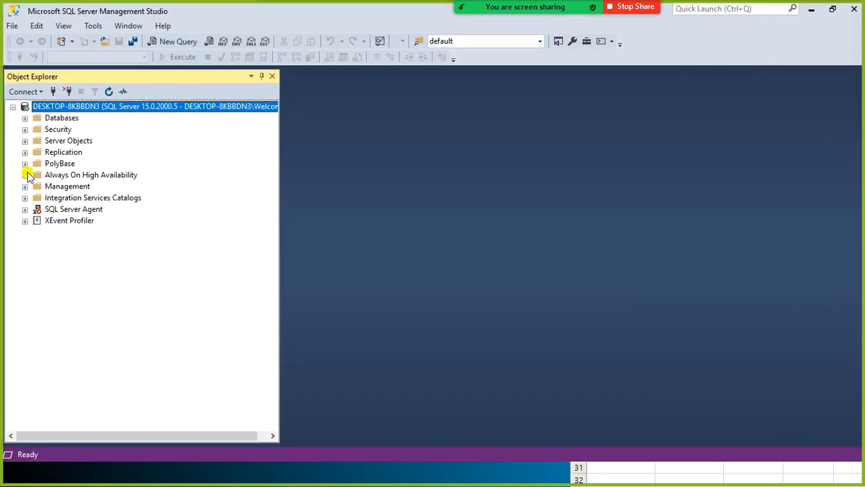
left_click(25, 118)
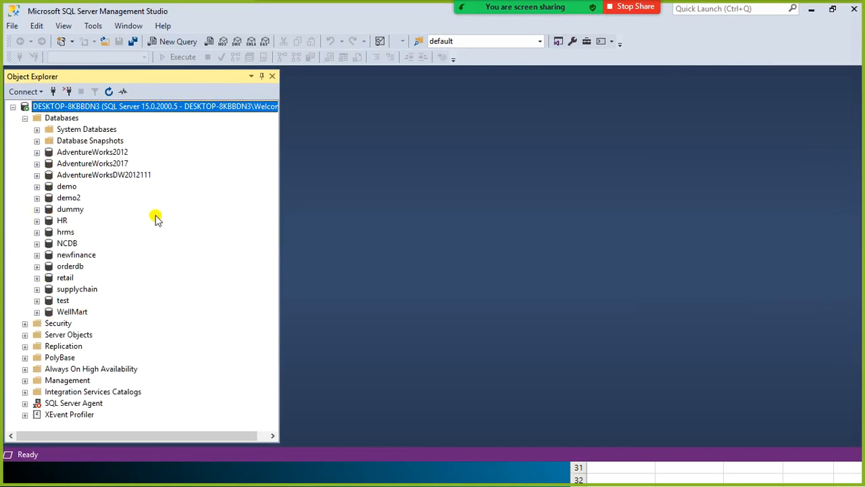
left_click(36, 175)
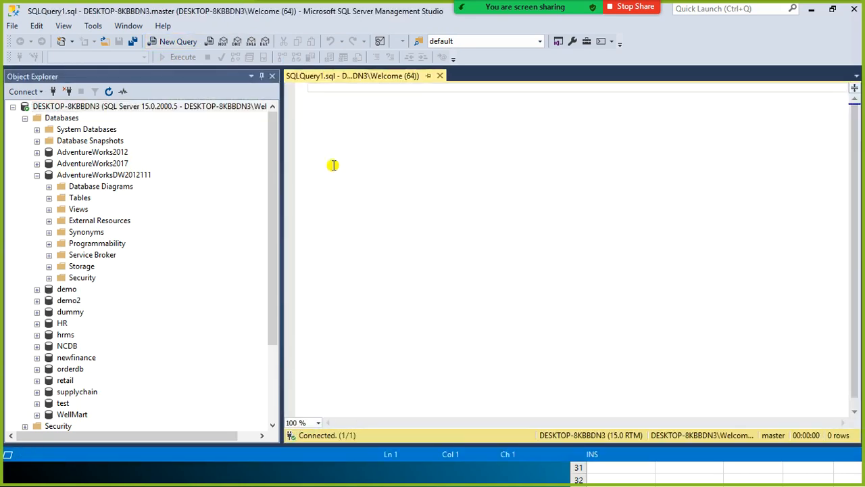
Paste the product, subcategory and category join query into a new query window and execute all of it
key("ctrl+v")
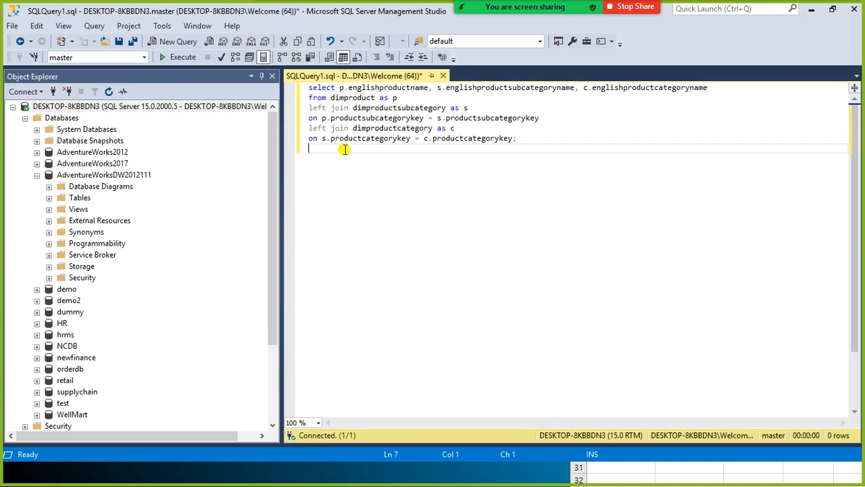
key("ctrl+a")
left_click(183, 58)
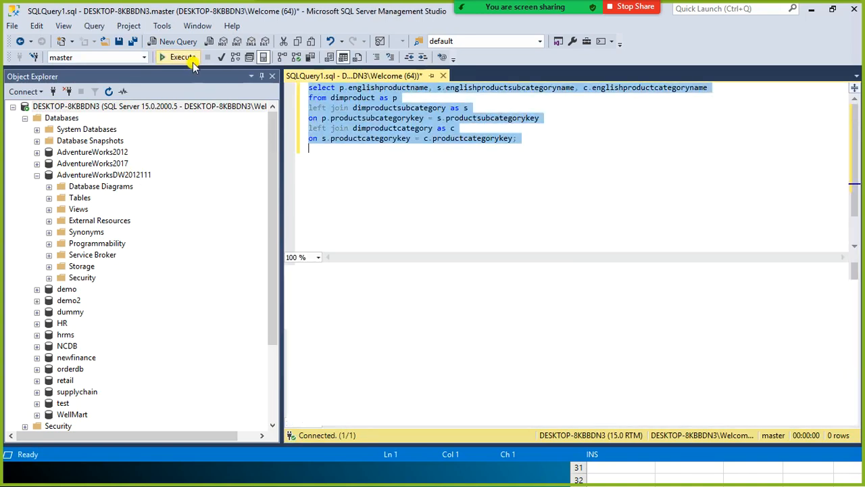
left_click(497, 194)
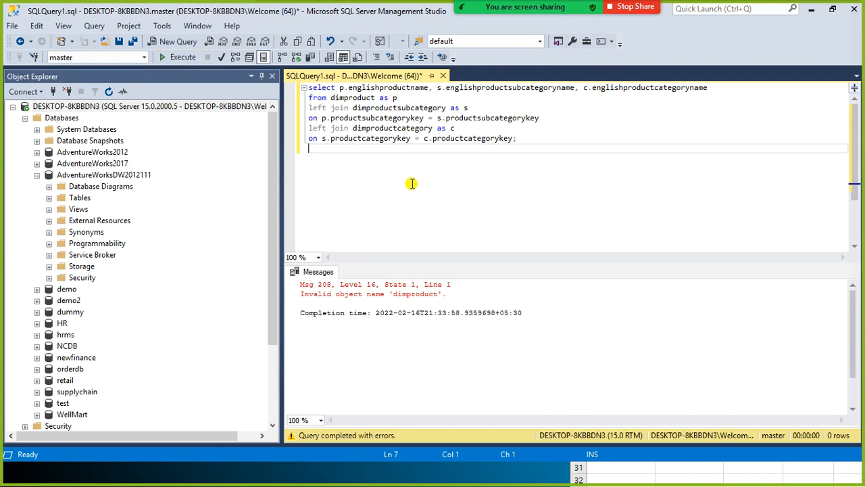
Expand the Tables folder of AdventureWorksDW2012111 and add the line "use AdventureWorksDW2012111" above the select statement
left_click(48, 197)
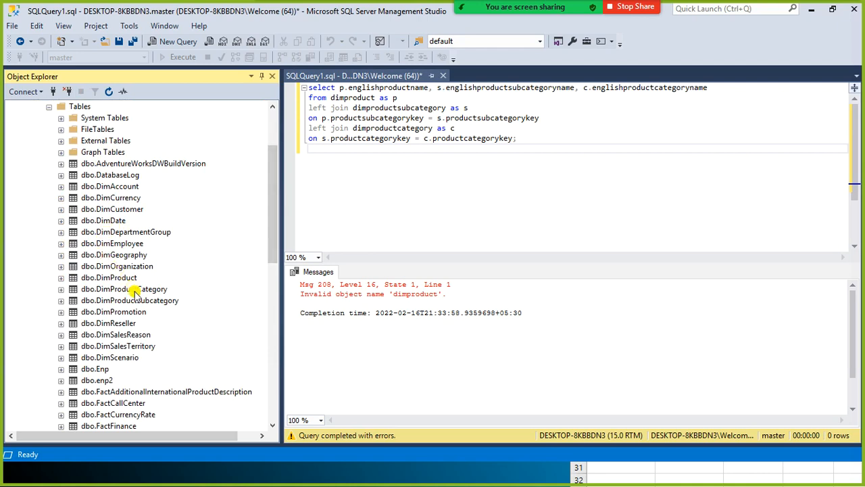
left_click(422, 197)
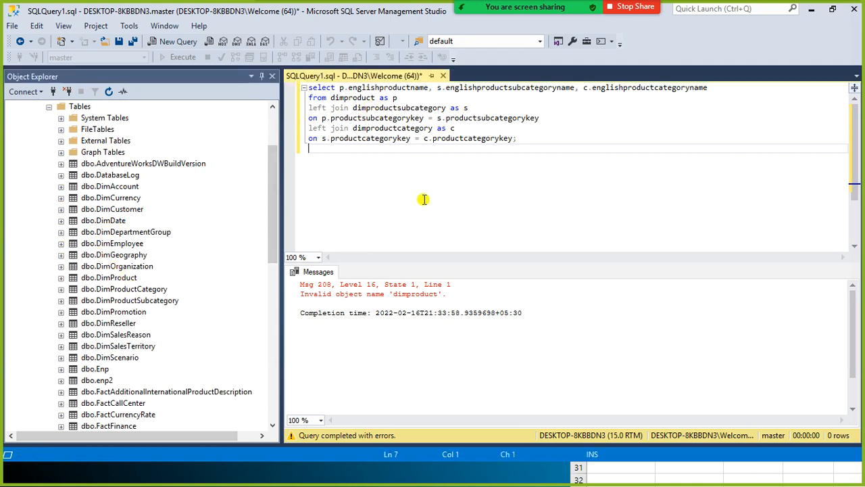
key("ctrl+Home")
key("Return")
key("Return")
key("Up")
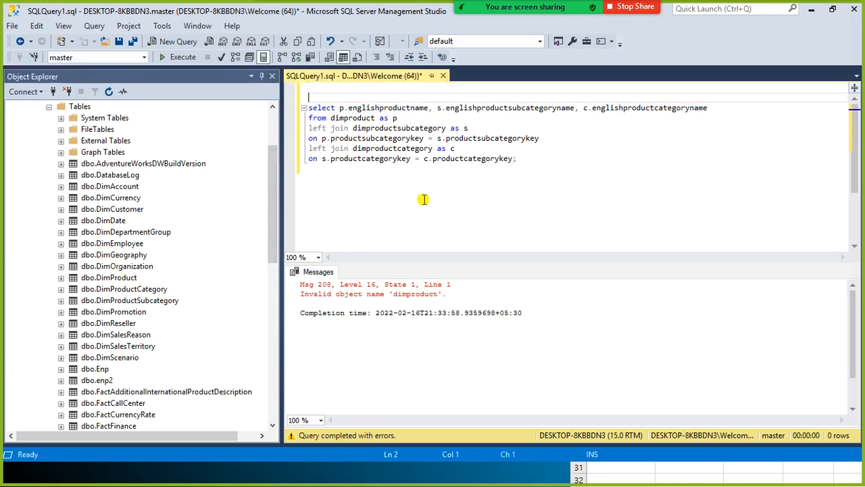
type("use adven")
key("Down")
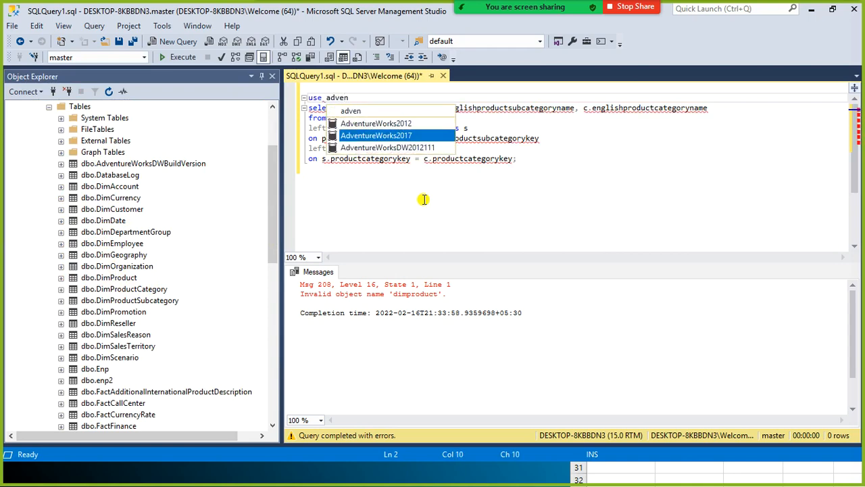
key("Down")
key("Return")
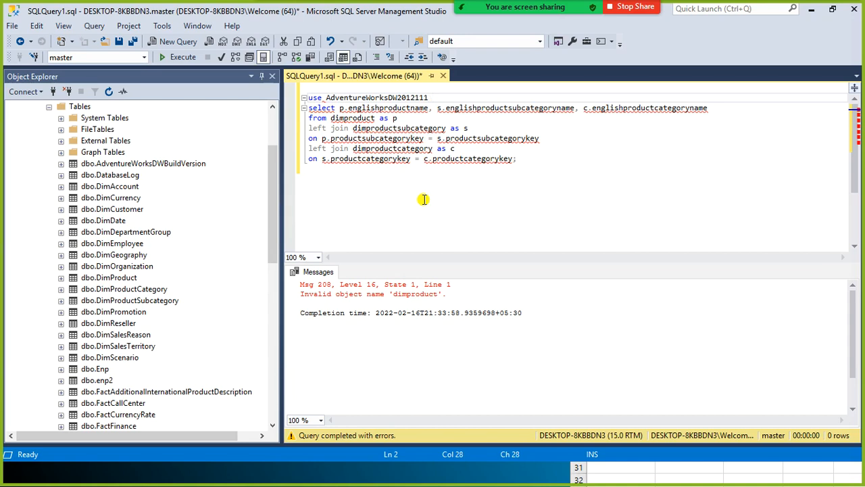
Add a go line beneath the use statement and another go at the end of the join query
key("Return")
type("go\\")
key("Return")
key("Up")
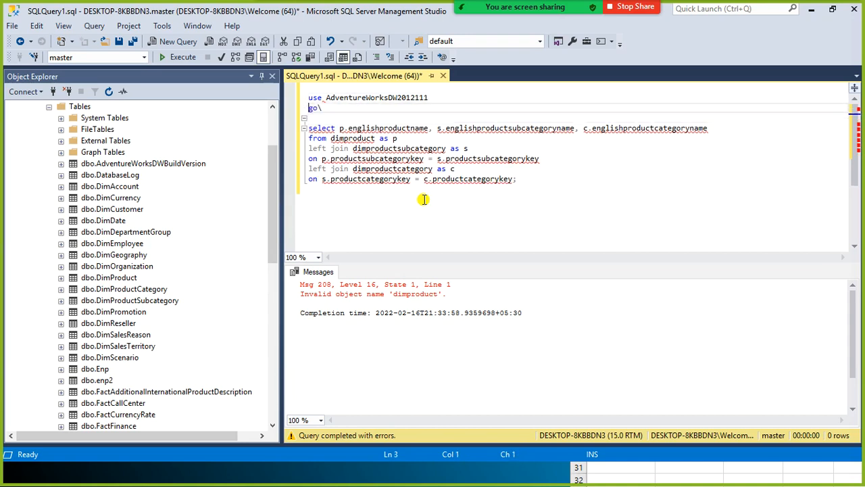
left_click(423, 199)
type("go")
key("Return")
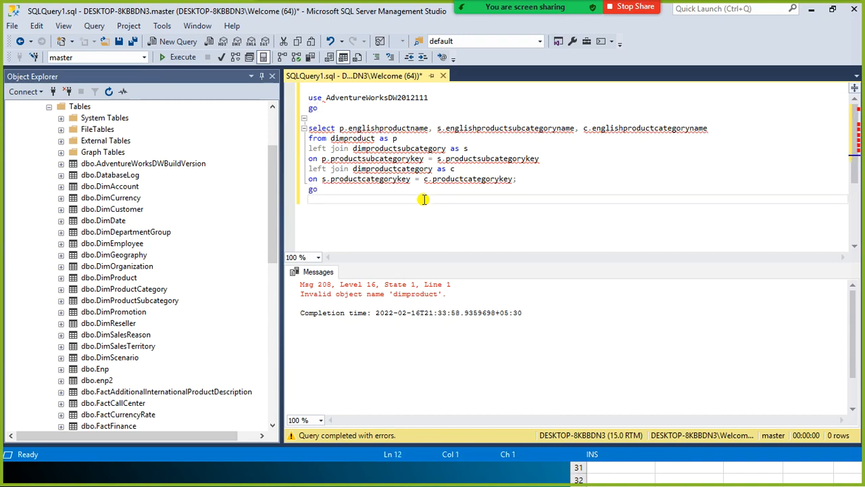
Execute the whole script and look through the first rows of the joined results
key("ctrl+a")
key("F5")
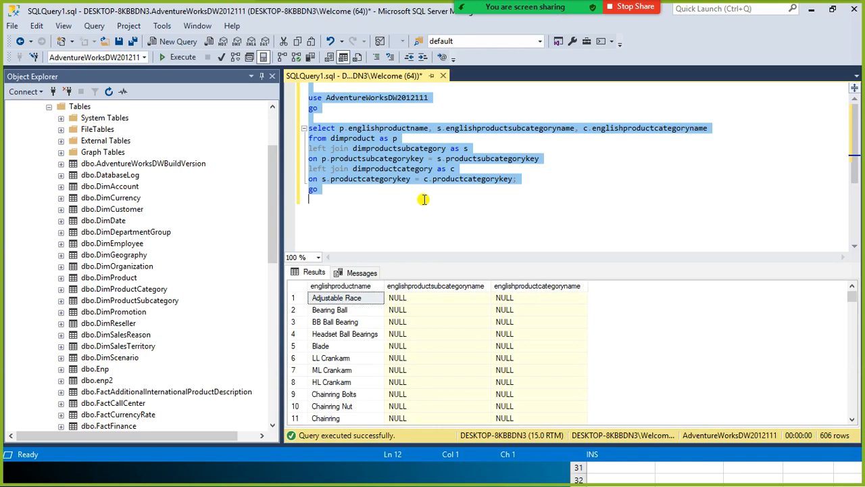
scroll(466, 357, "down", 5)
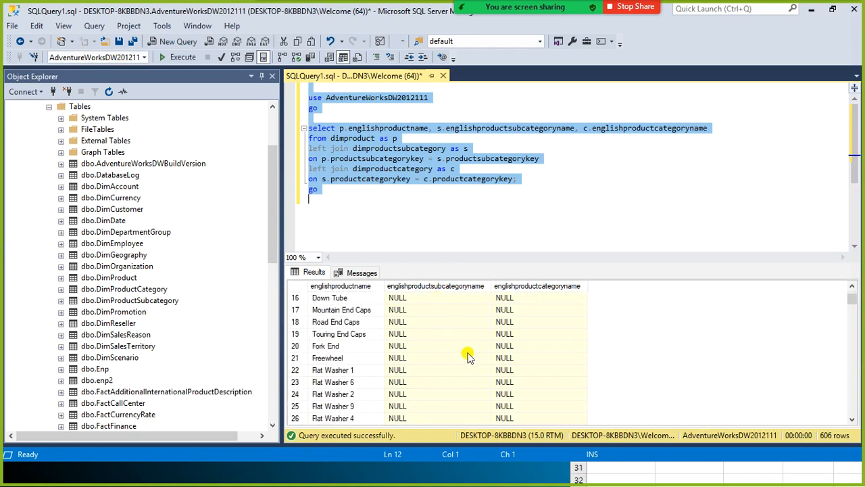
scroll(466, 357, "up", 5)
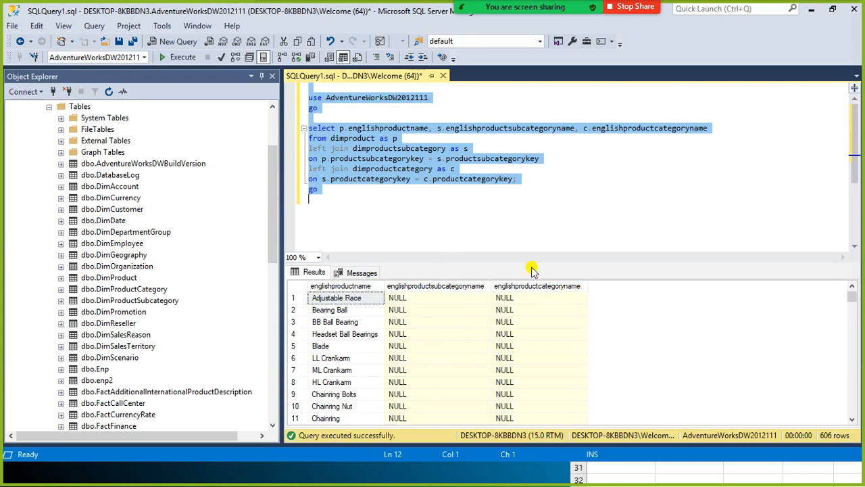
Remove the query's closing semicolon and add the condition "and EnglishProductSubcategoryName is not null" after the last join
left_click(414, 211)
left_click(545, 179)
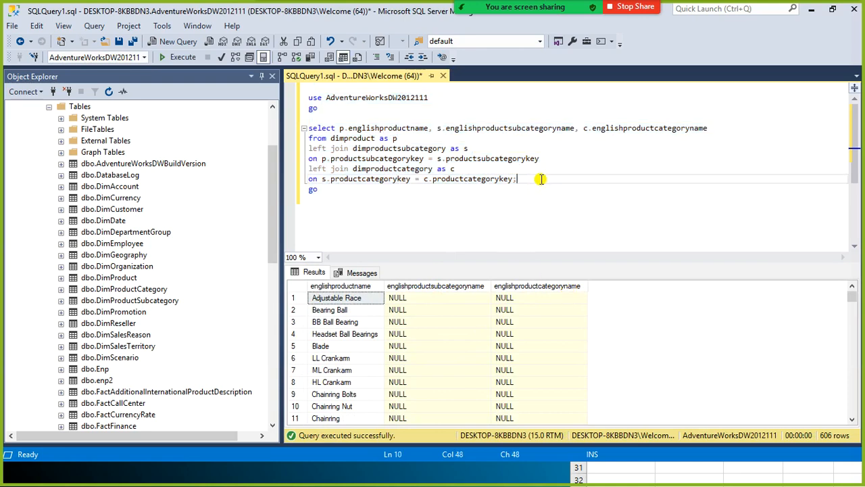
key("Return")
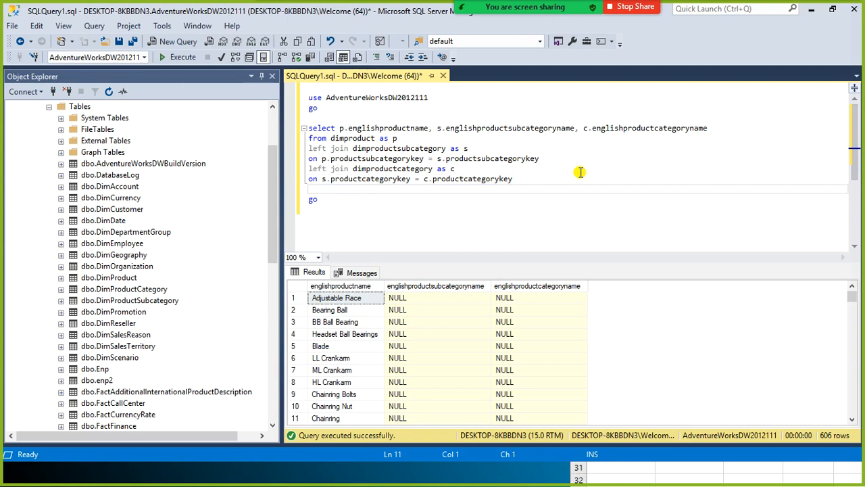
type("and engli")
key("Down")
key("Down")
key("Down")
key("Tab")
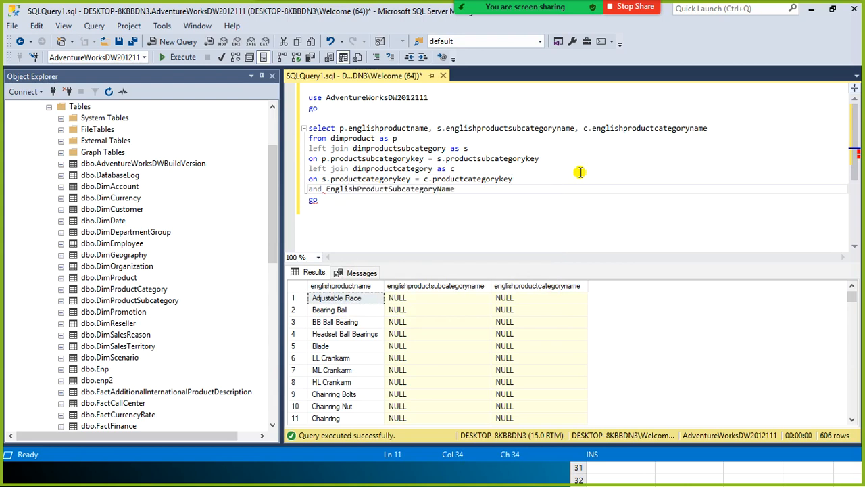
type("isnot")
key("BackSpace")
key("BackSpace")
key("BackSpace")
type("not")
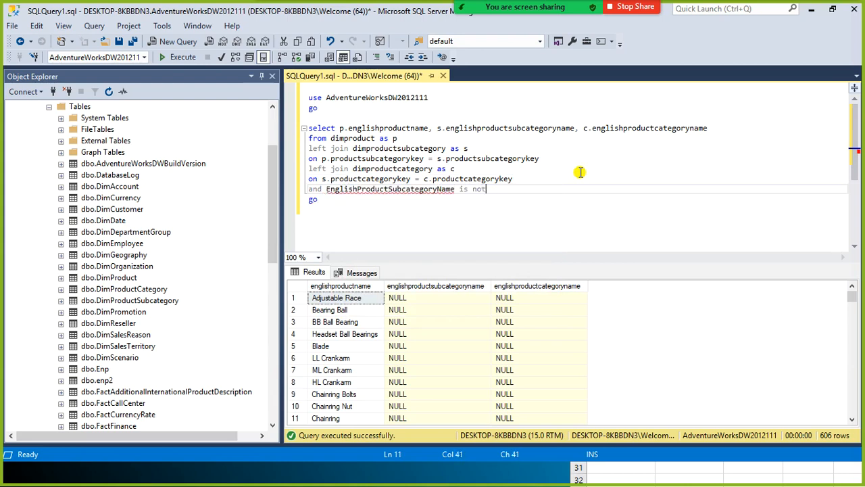
type(" null")
Qualify the subcategory column with the alias s and add "and c.EnglishProductCategoryName is not null" on the following line
key("Return")
type("and")
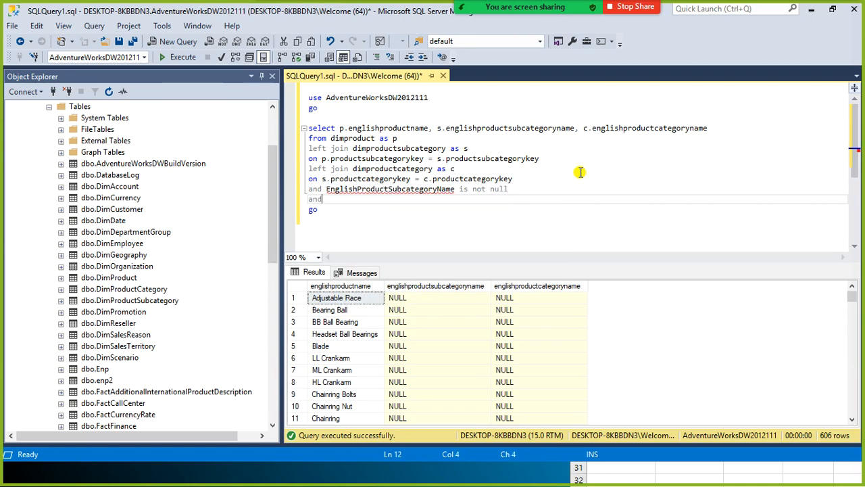
key("Up")
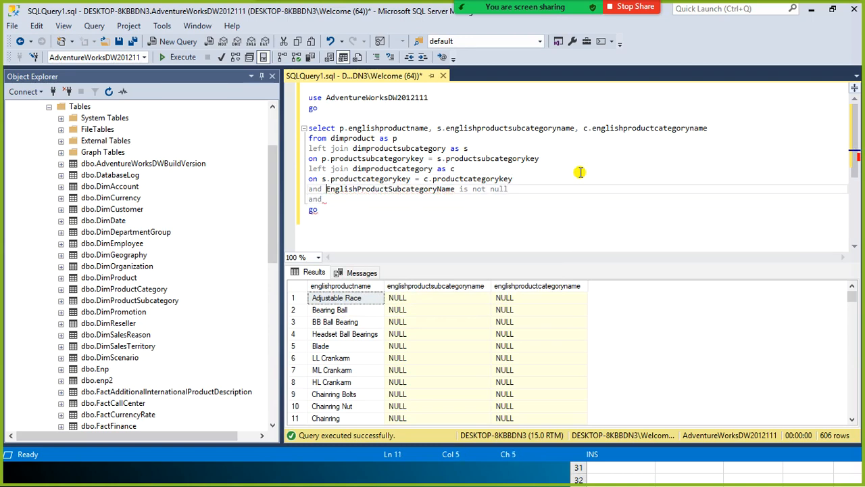
type("s.")
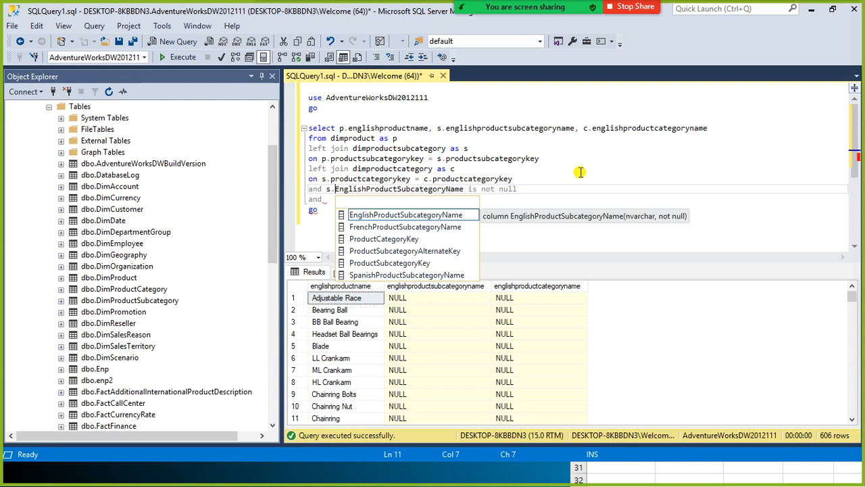
key("Escape")
key("Down")
type("c.")
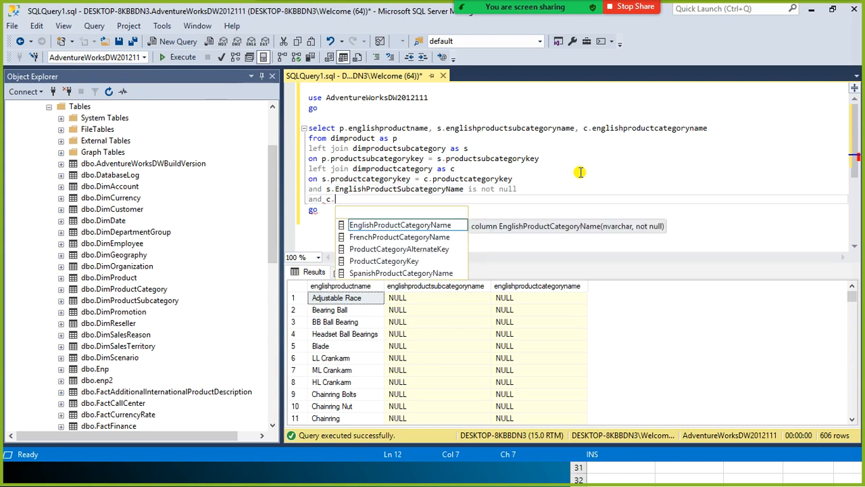
type("eng")
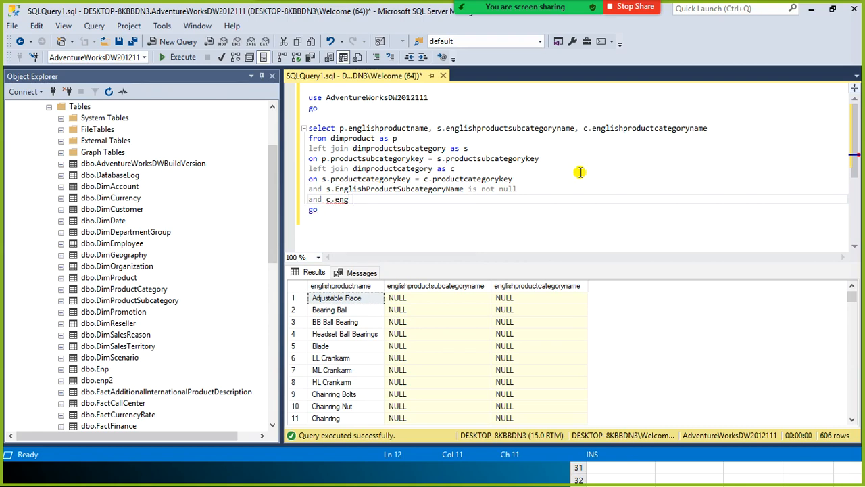
type(" li")
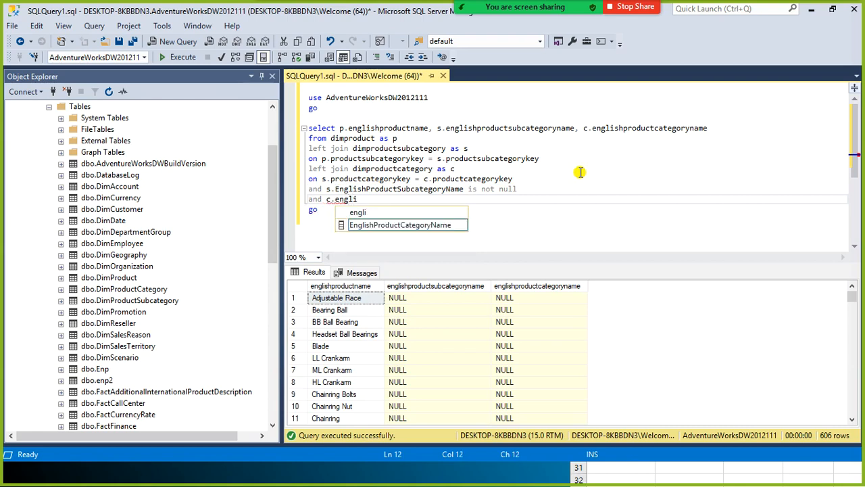
key("Tab")
type("is ")
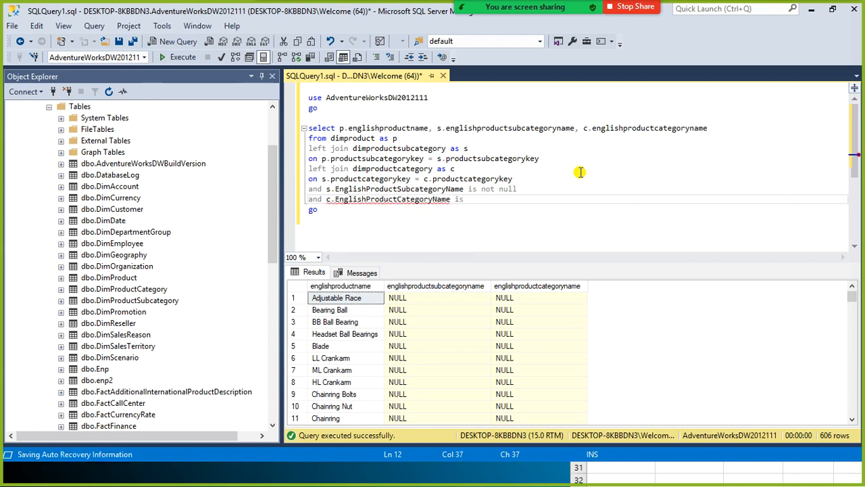
type("not null")
Select the block from the select statement through the final go and execute it
key("Down")
key("shift+Up")
key("shift+Up")
key("shift+Up")
key("shift+Up")
key("shift+Up")
key("shift+Up")
key("shift+Up")
key("shift+Up")
key("shift+Up")
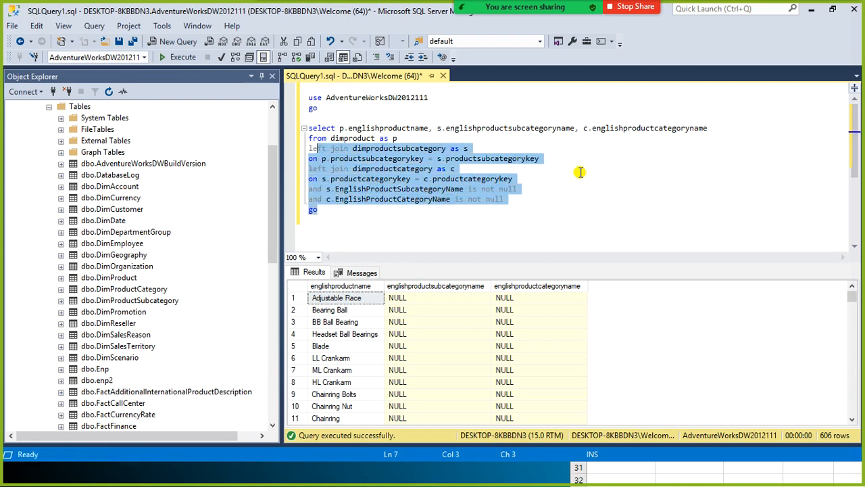
key("F5")
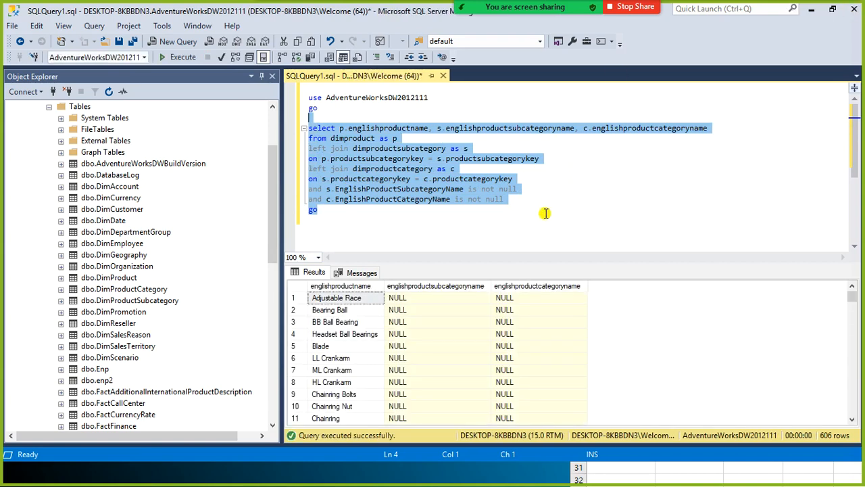
Review the two not-null conditions and compare them with the rows in the results grid
left_click(533, 231)
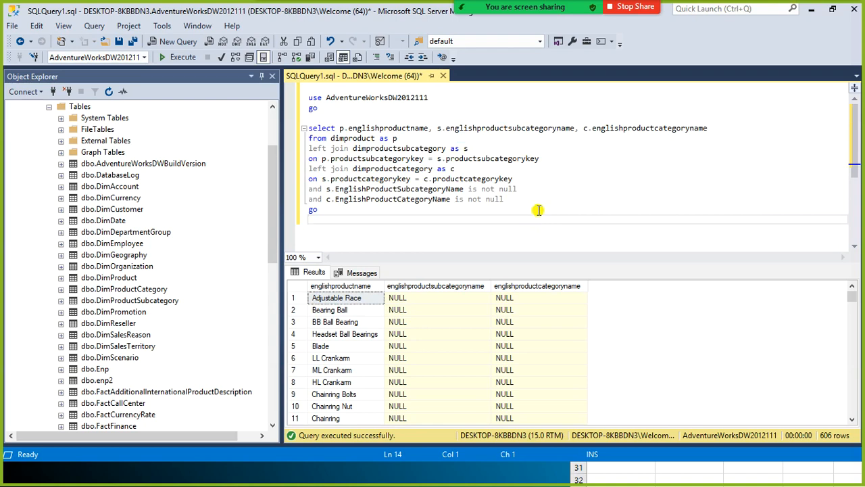
left_click(536, 188)
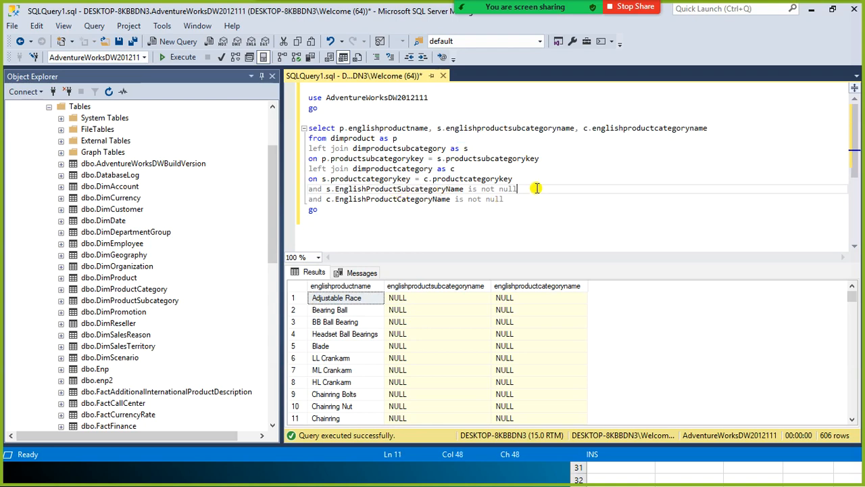
left_click(525, 208)
scroll(576, 328, "down", 8)
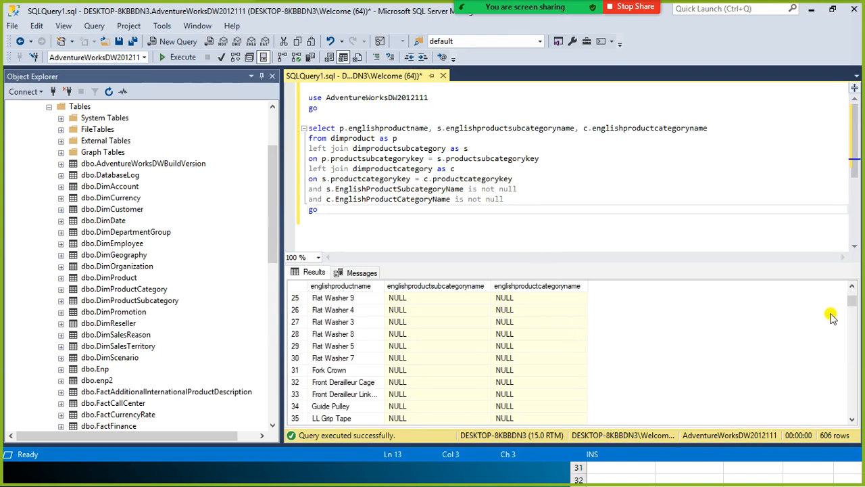
left_click_drag(854, 308, 850, 283)
left_click(392, 179)
left_click(404, 221)
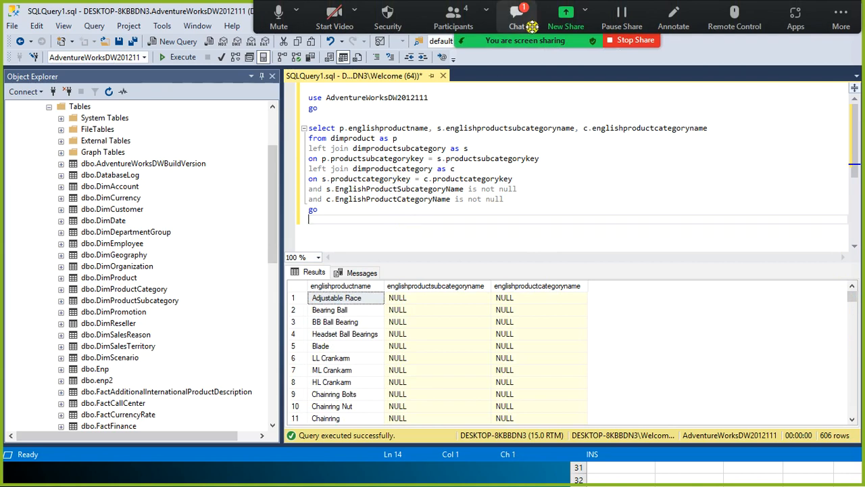
Open the Zoom meeting chat, read the participants' messages and close the chat window
left_click(529, 17)
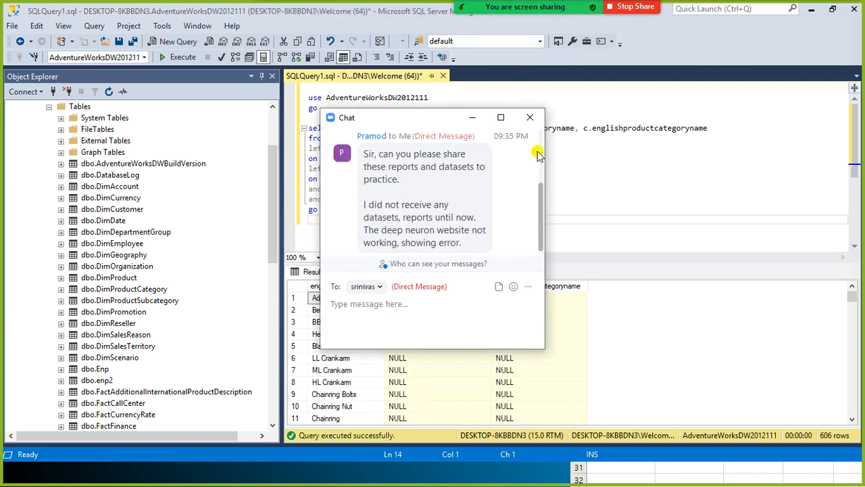
scroll(541, 158, "up", 3)
left_click_drag(541, 158, 541, 248)
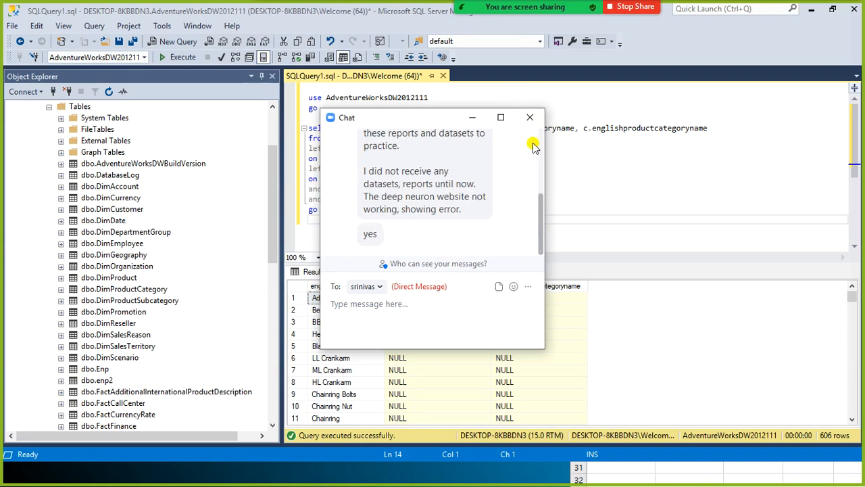
left_click(530, 117)
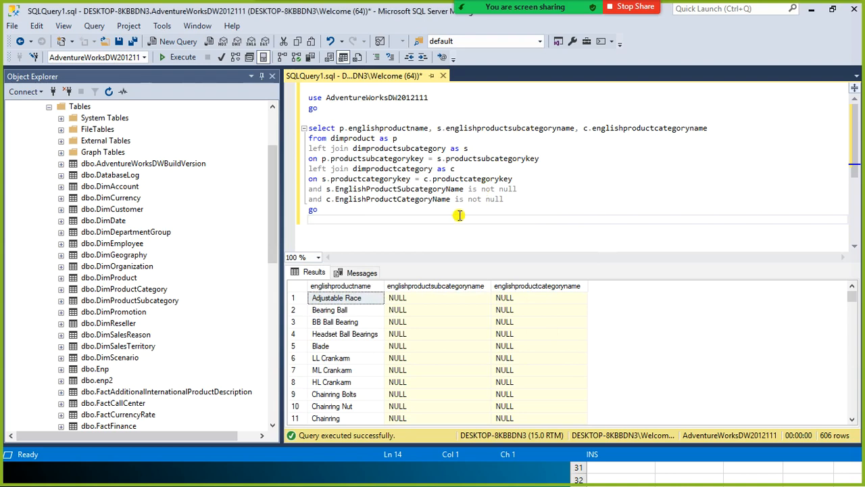
Examine the result rows for products with and without subcategory and category names
key("Return")
key("Return")
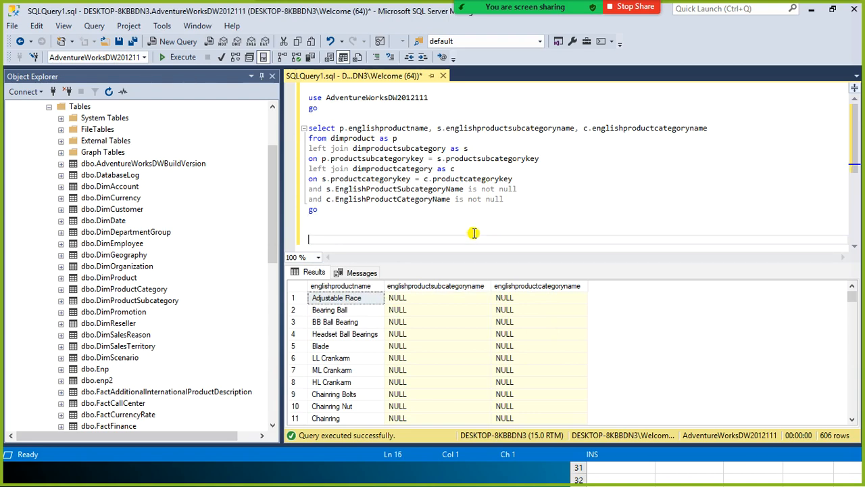
scroll(777, 330, "down", 11)
scroll(794, 336, "down", 7)
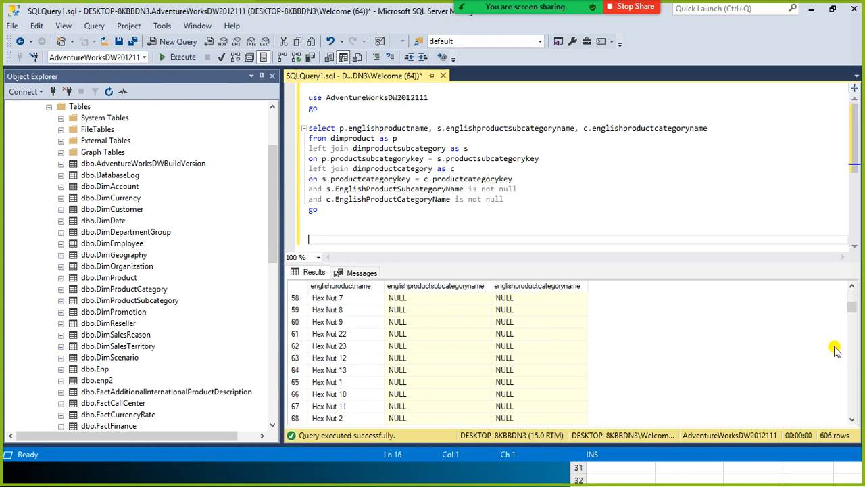
left_click_drag(855, 310, 859, 342)
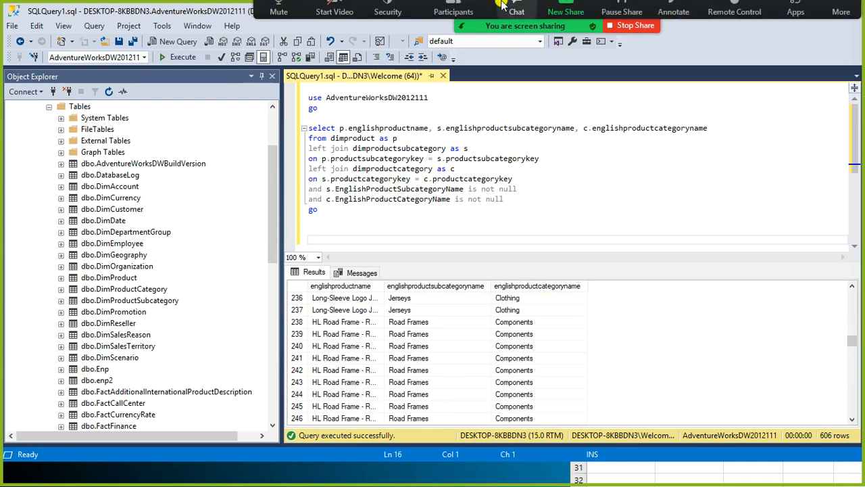
scroll(647, 340, "up", 3)
scroll(648, 340, "up", 12)
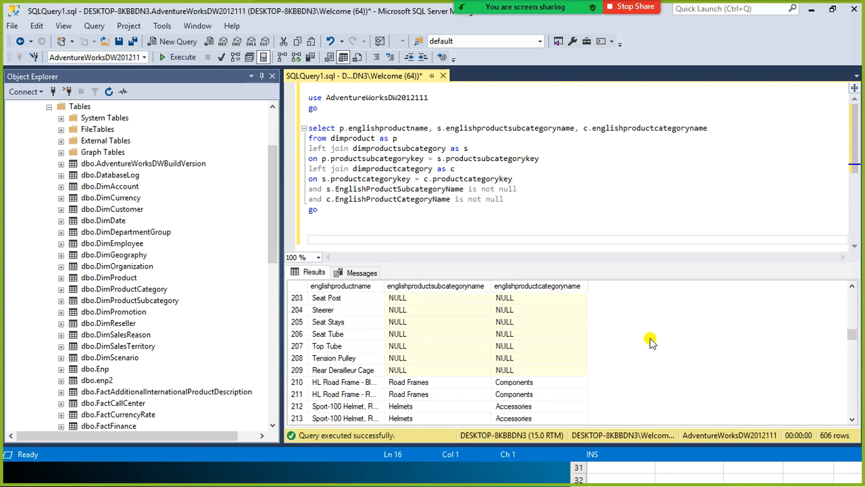
scroll(648, 340, "down", 3)
Check the Zoom meeting chat for new messages, close it and review the helmet and sock rows in the results
left_click(534, 22)
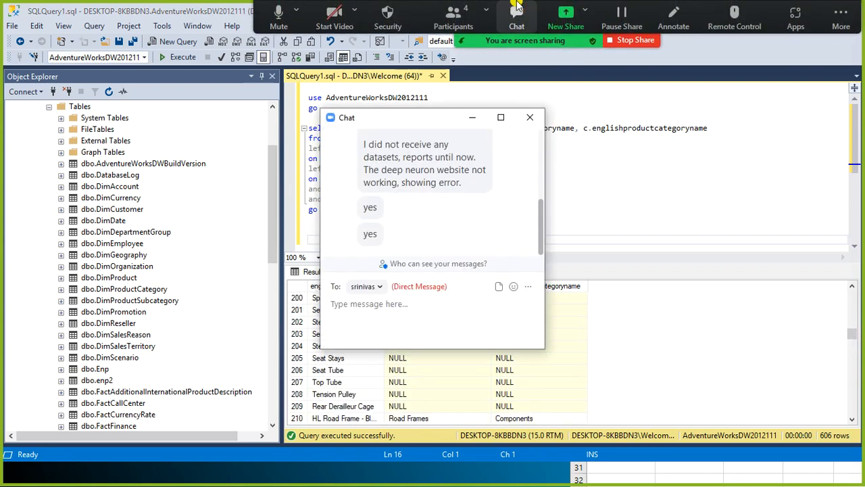
left_click(531, 116)
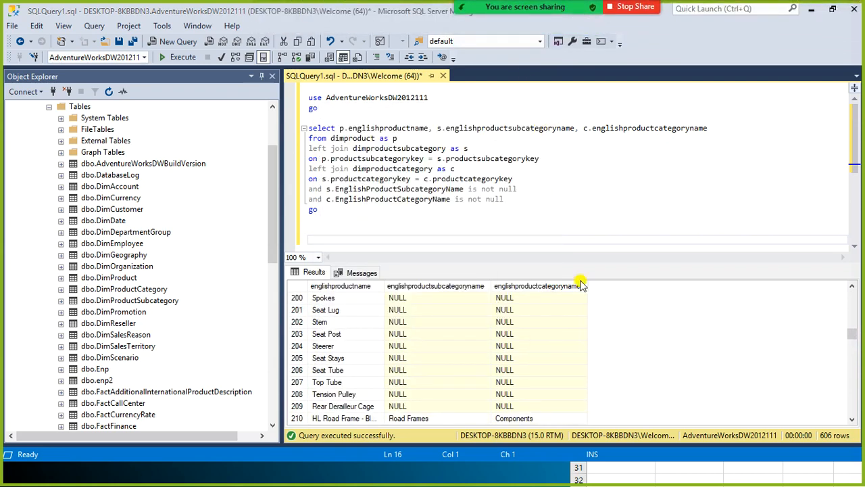
scroll(594, 327, "down", 3)
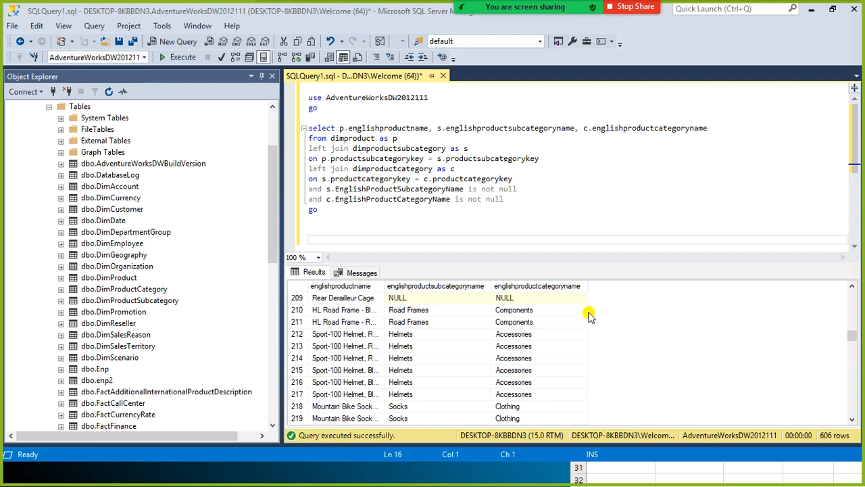
Below the existing query, write a statement selecting englishproductname and all columns from DimProduct
left_click(367, 245)
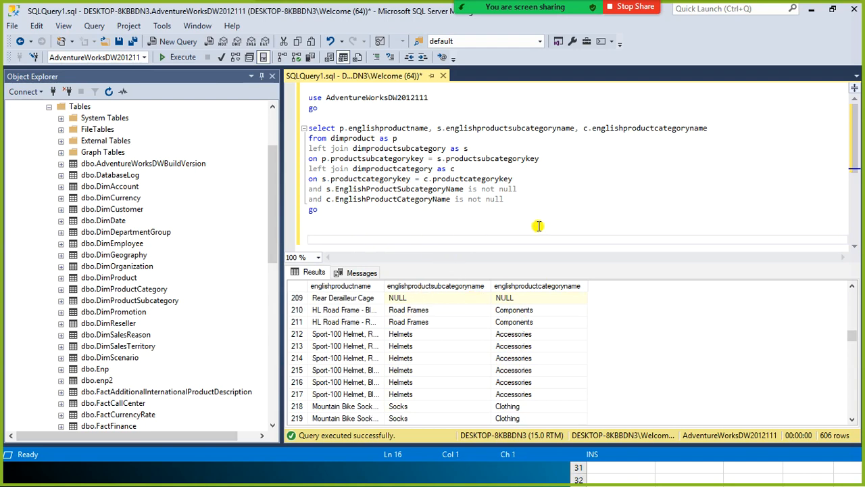
type("select englishproduc")
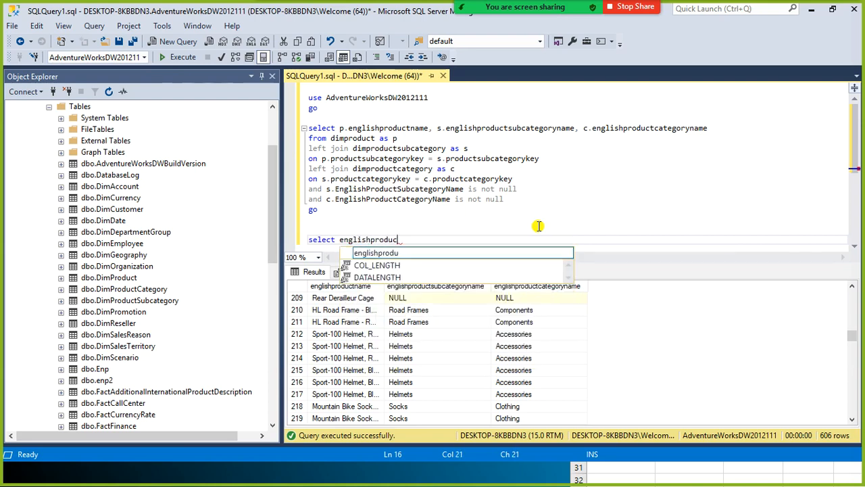
type("t")
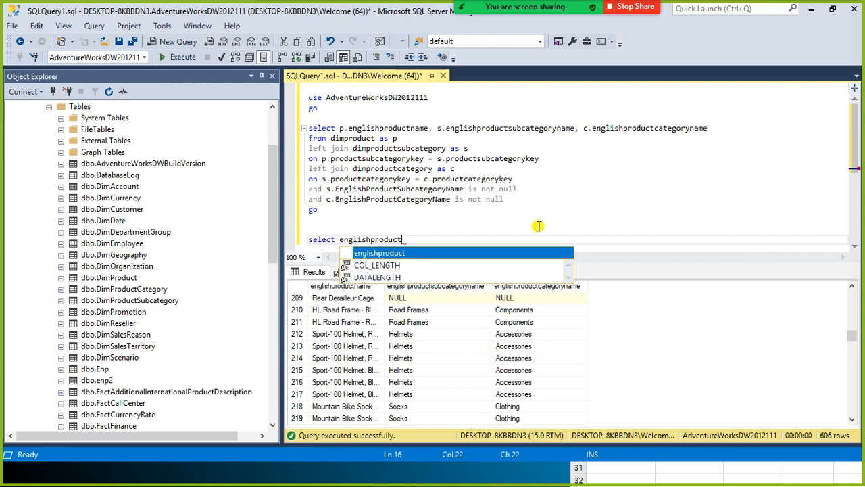
type("name")
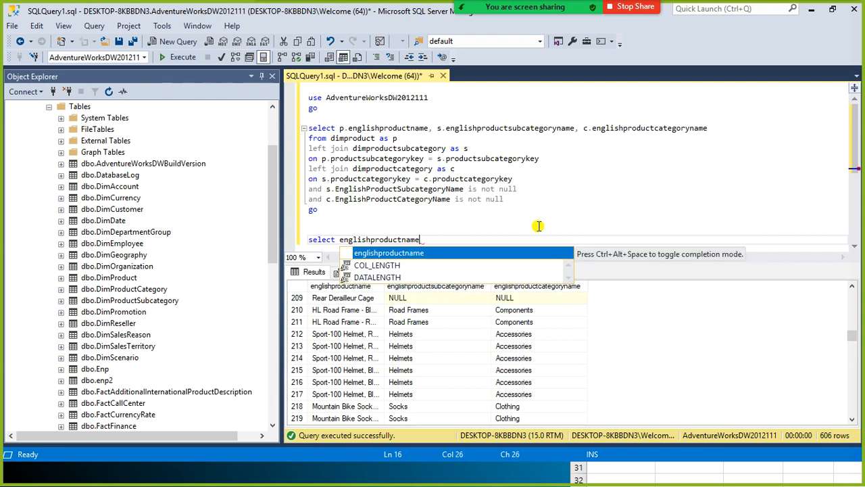
type(", ")
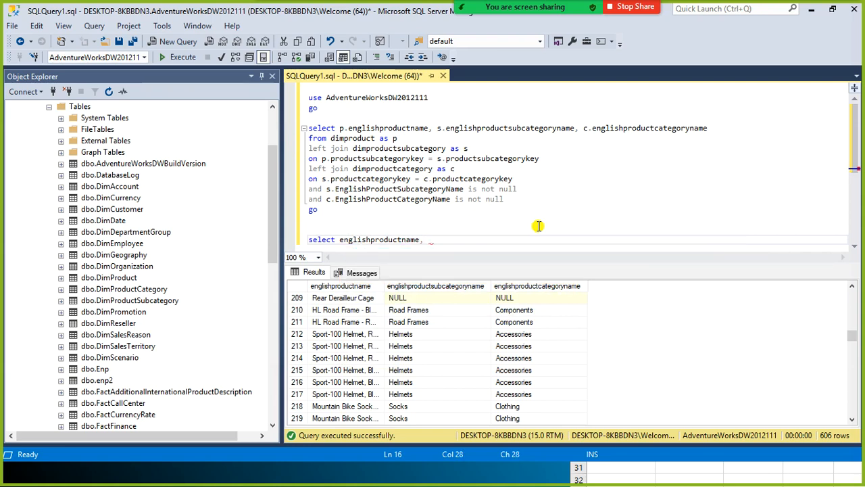
type("* from dim")
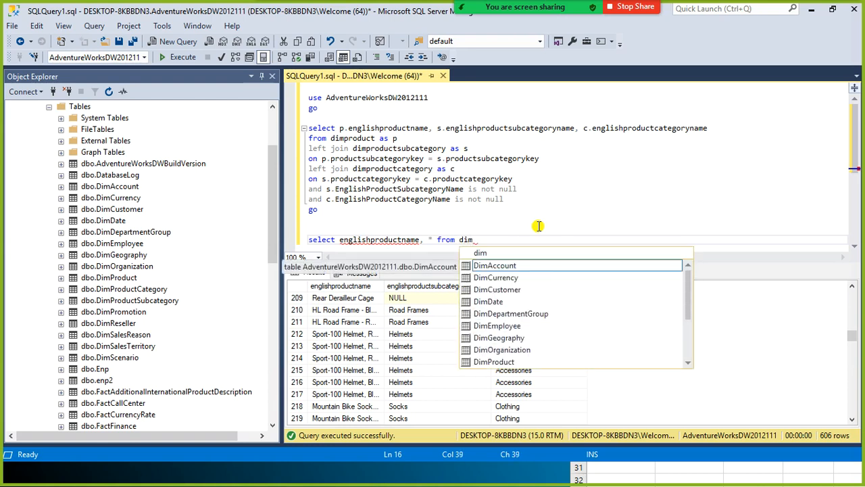
type("re")
key("BackSpace")
key("BackSpace")
type("pr")
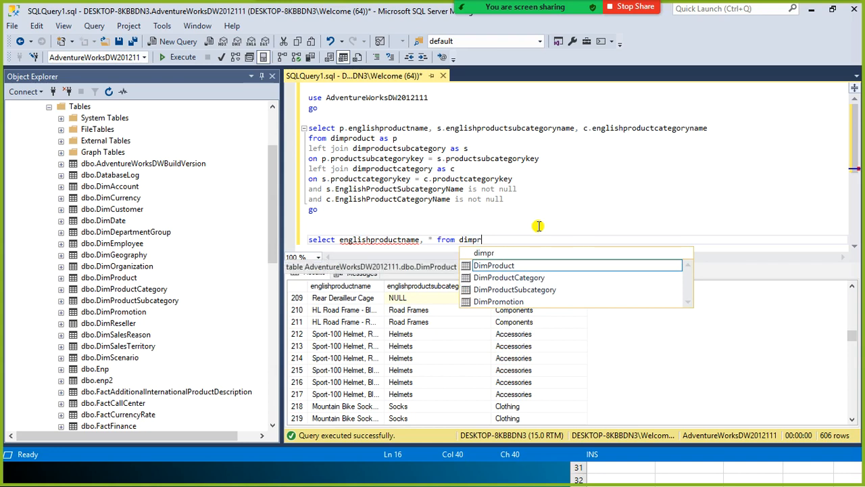
key("Up")
key("Escape")
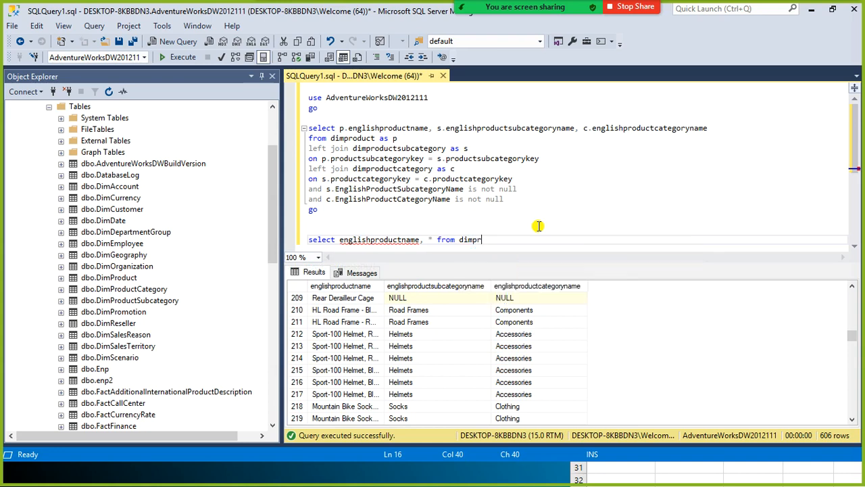
type("ro")
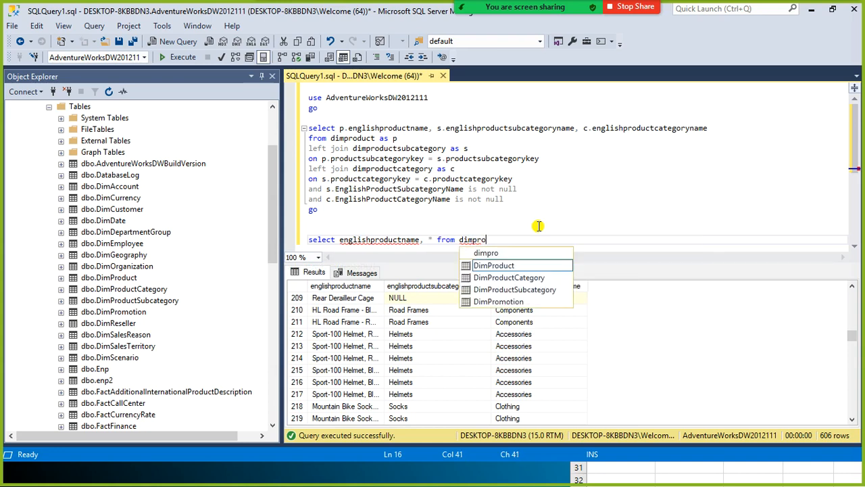
key("Up")
key("Down")
key("Tab")
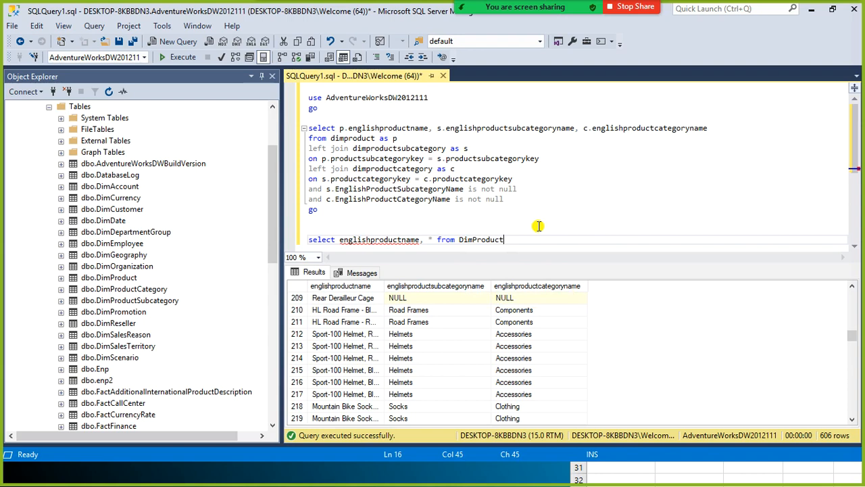
Restrict the DimProduct query with where productkey in (212,213,216) and execute only that statement
type("where ")
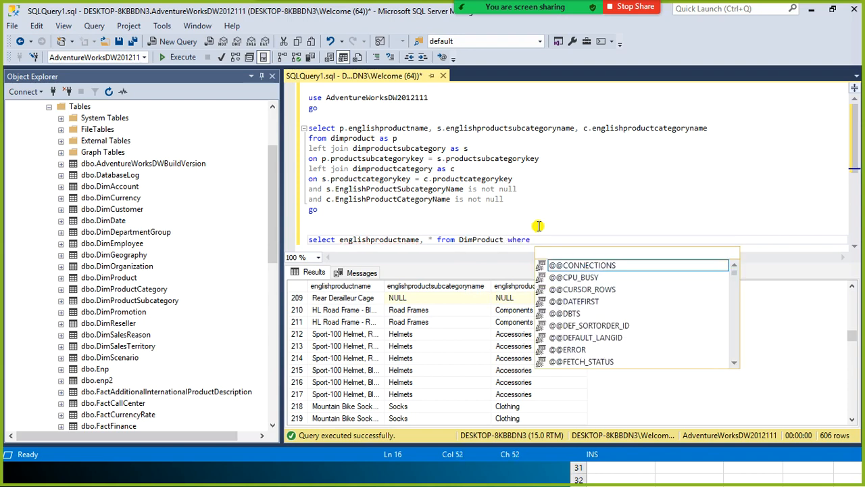
type("product")
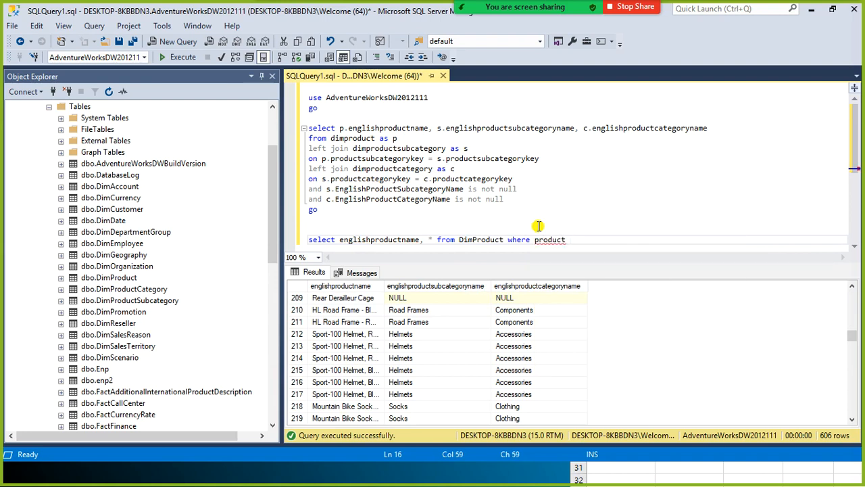
type(" ey in (")
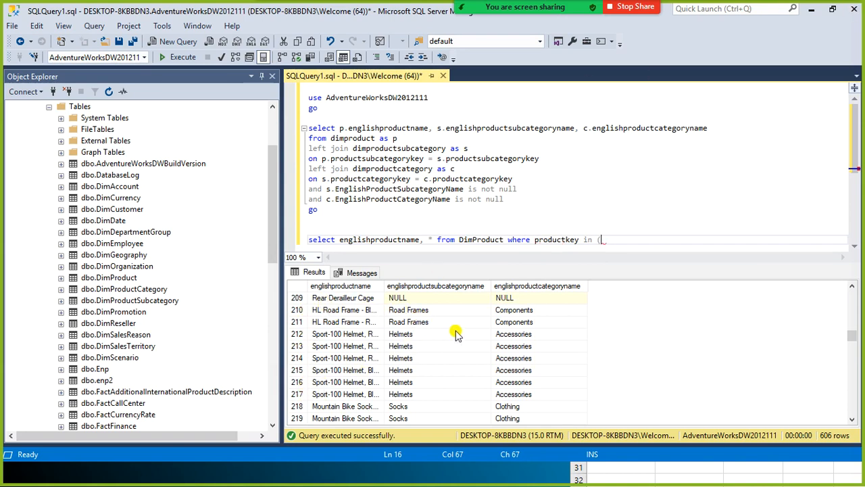
scroll(457, 330, "up", 9)
scroll(459, 332, "up", 20)
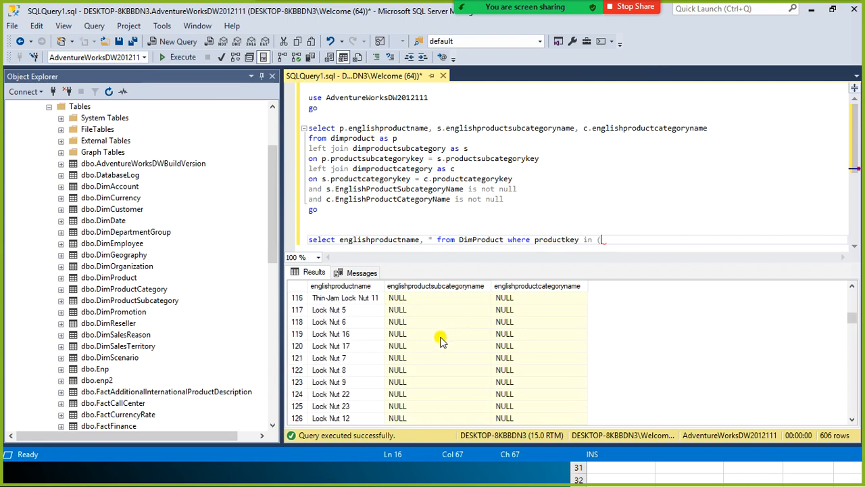
scroll(325, 320, "up", 5)
scroll(292, 318, "up", 15)
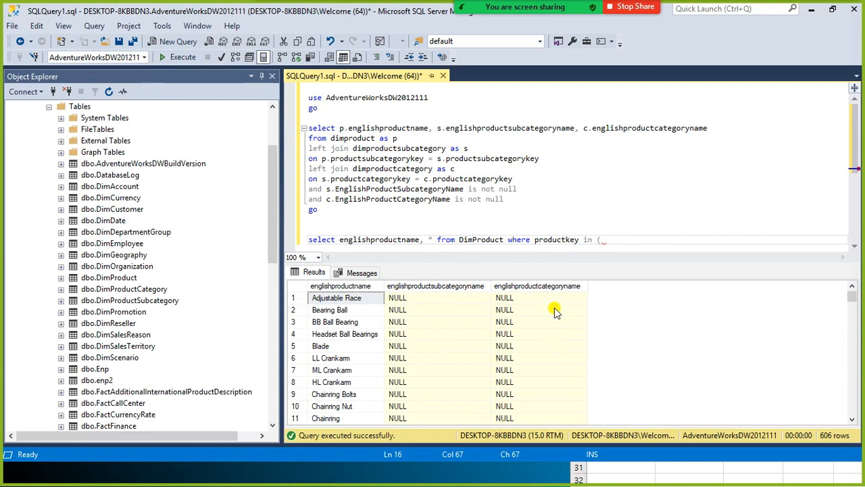
type("212,21")
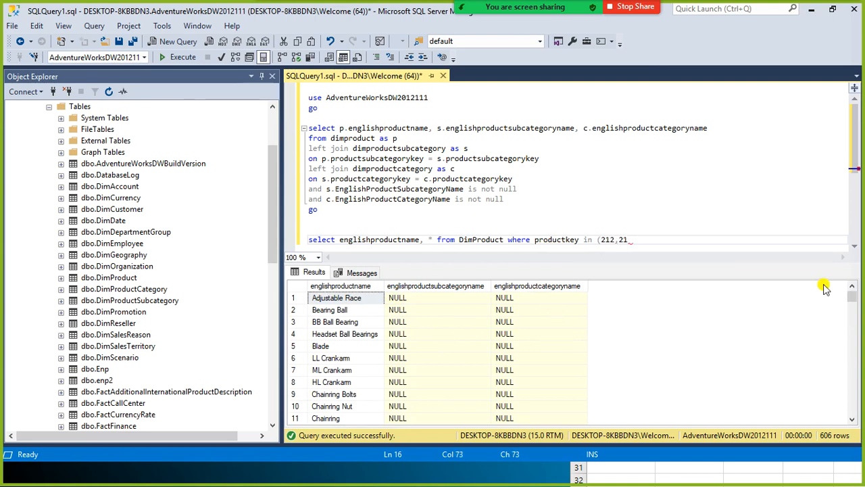
type("3,216)")
key("shift+Up")
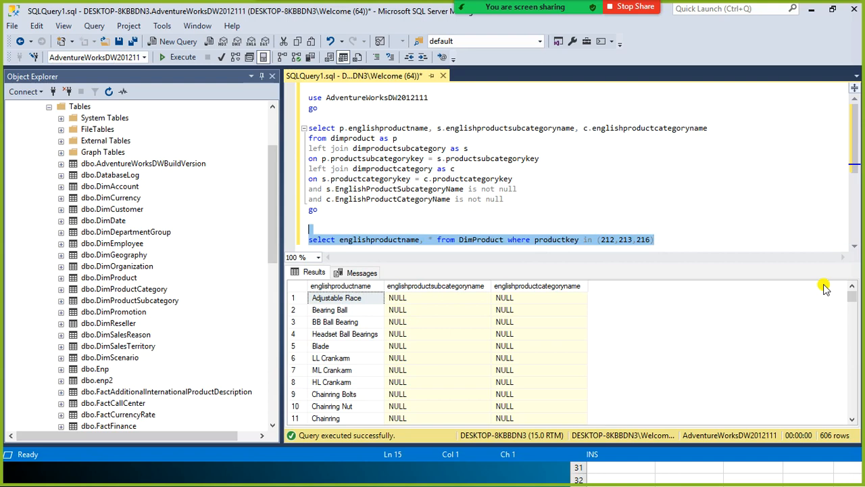
key("F5")
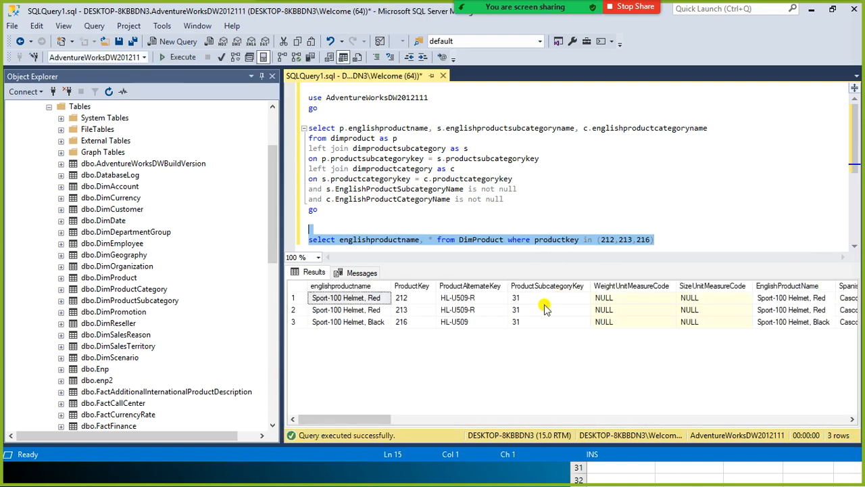
Examine the returned product columns from ProductKey through to StartDate, EndDate and Status
left_click(489, 241)
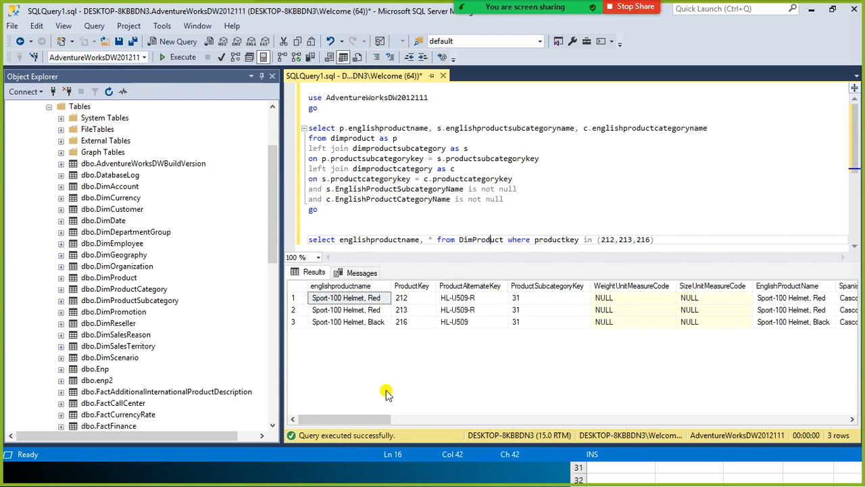
left_click_drag(353, 419, 853, 438)
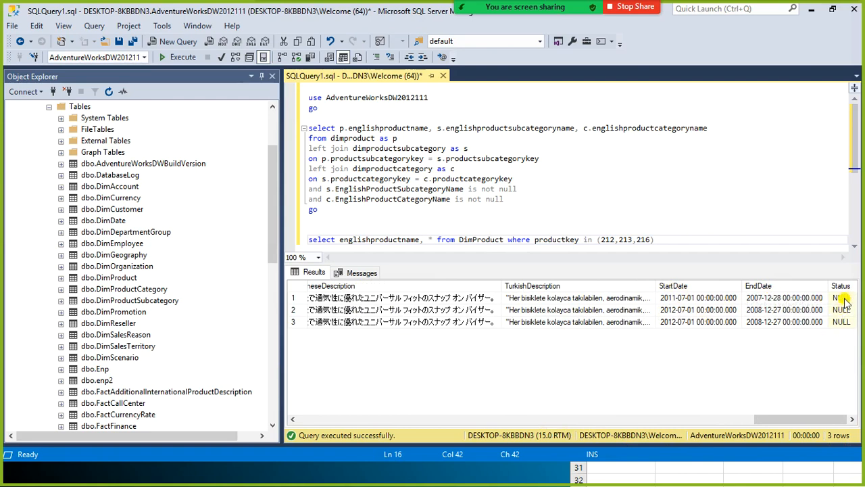
left_click_drag(808, 419, 304, 401)
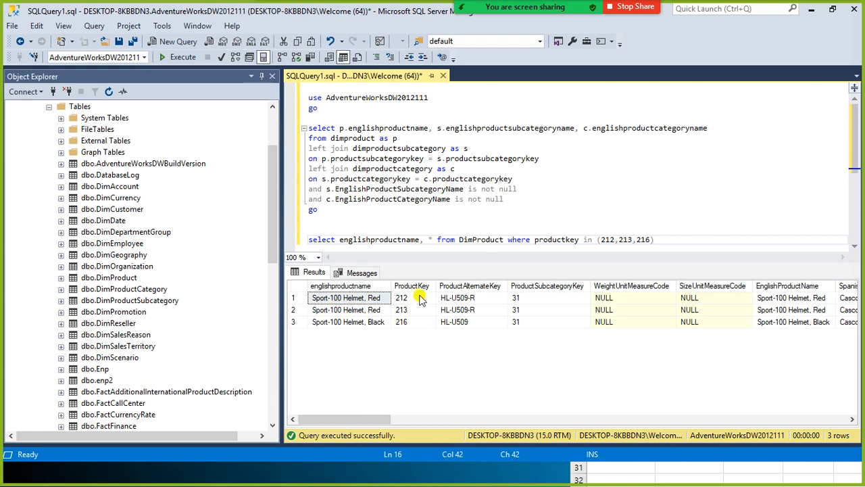
left_click_drag(345, 419, 314, 387)
mouse_move(346, 420)
left_mouse_down()
mouse_move(794, 425)
mouse_move(346, 417)
left_mouse_up()
Add the condition "and p.status is not null" after the category name condition in the join query
left_click(545, 209)
left_click(574, 196)
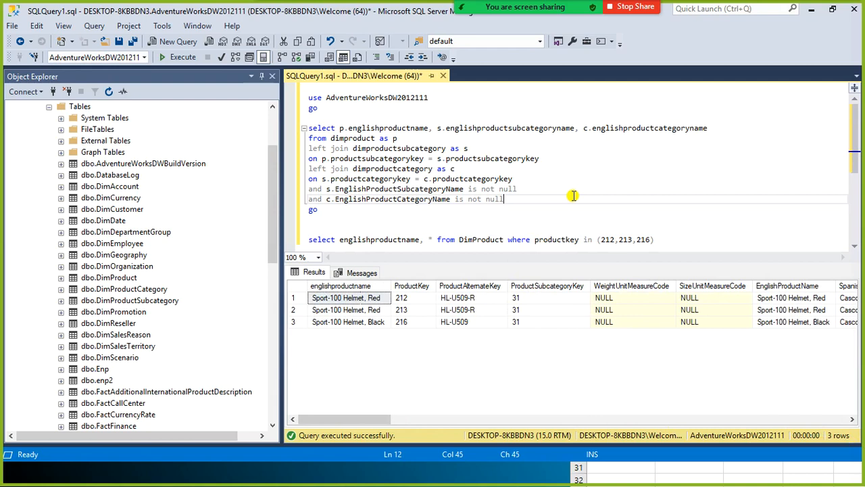
key("Return")
type("and")
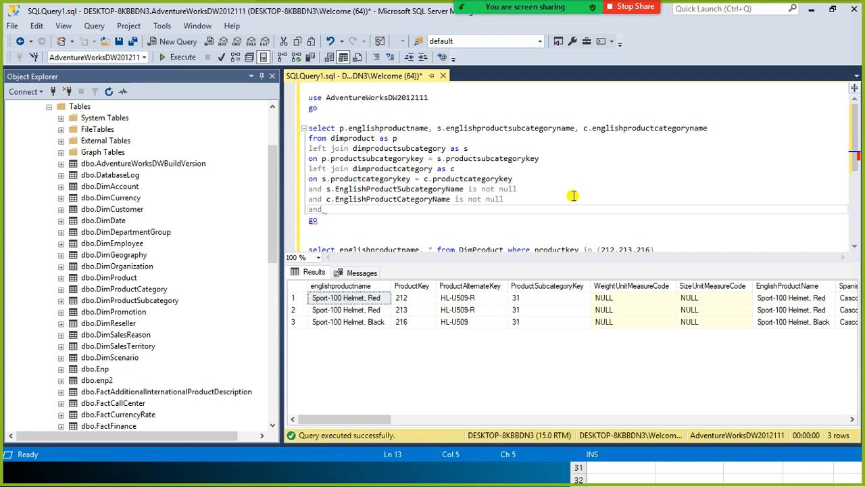
type("s.")
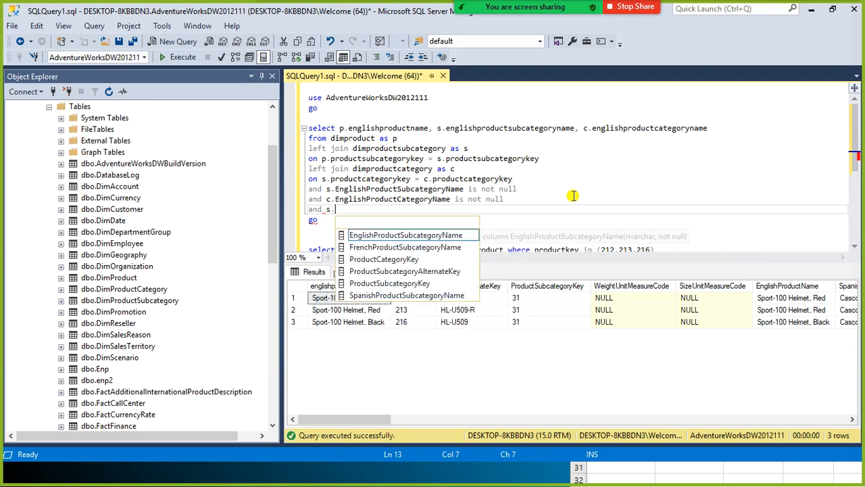
key("BackSpace")
key("BackSpace")
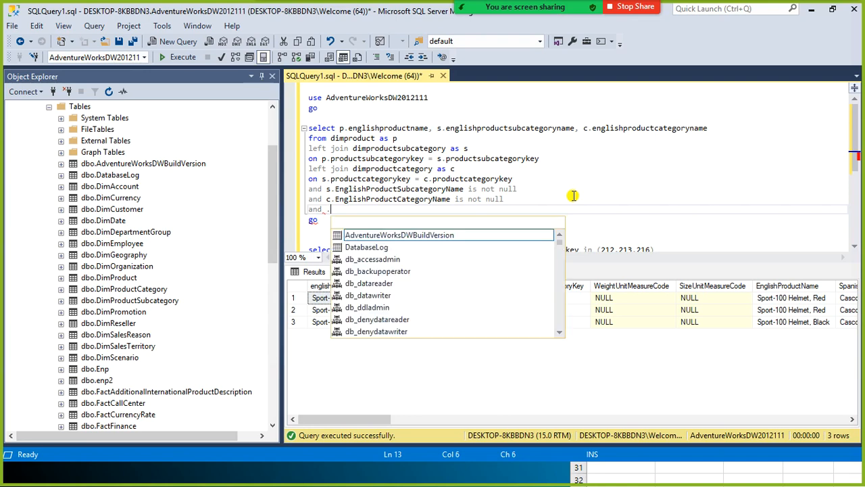
type("p.stat")
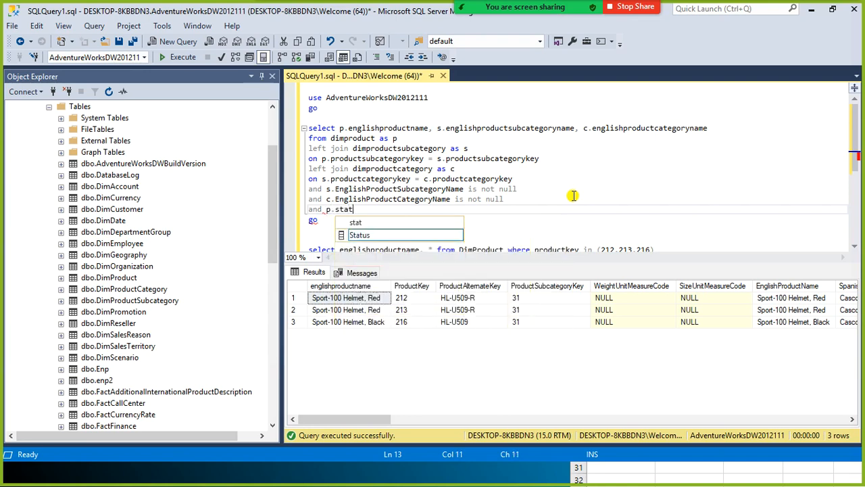
type("us is not null")
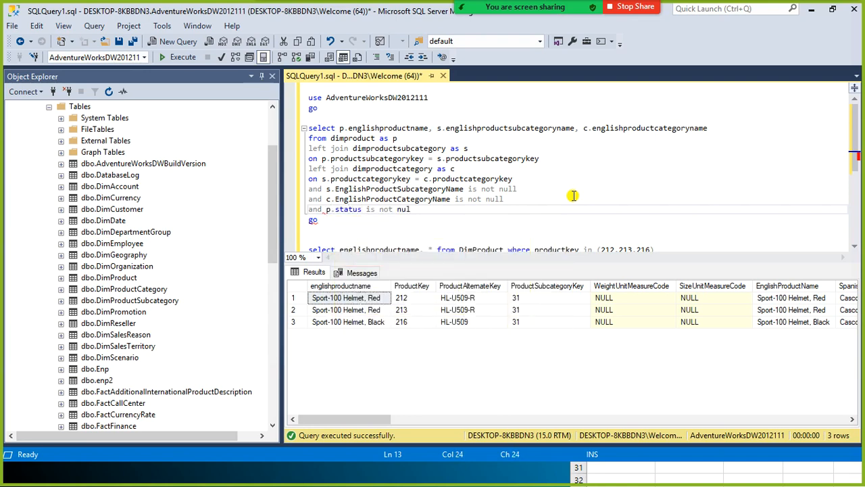
Execute the join query block, from its select line through go, with the added status condition
key("Up")
key("Up")
key("Up")
key("Up")
key("Up")
key("Up")
key("Up")
key("Up")
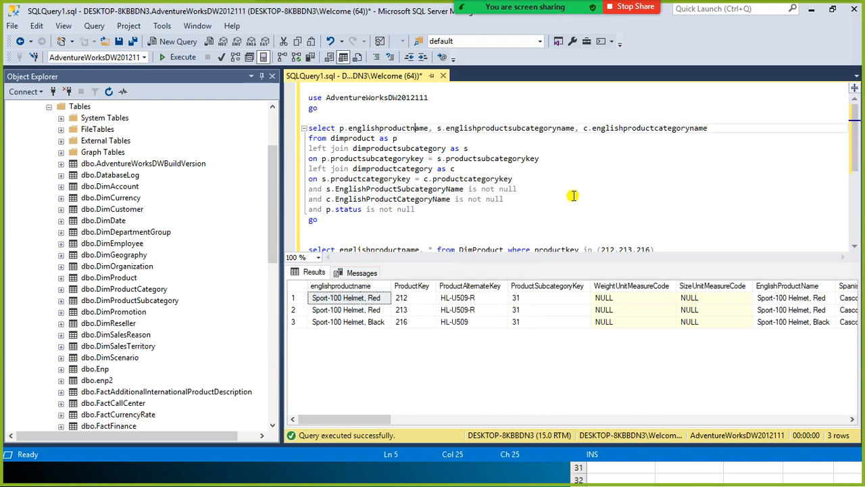
key("Home")
key("shift+Down")
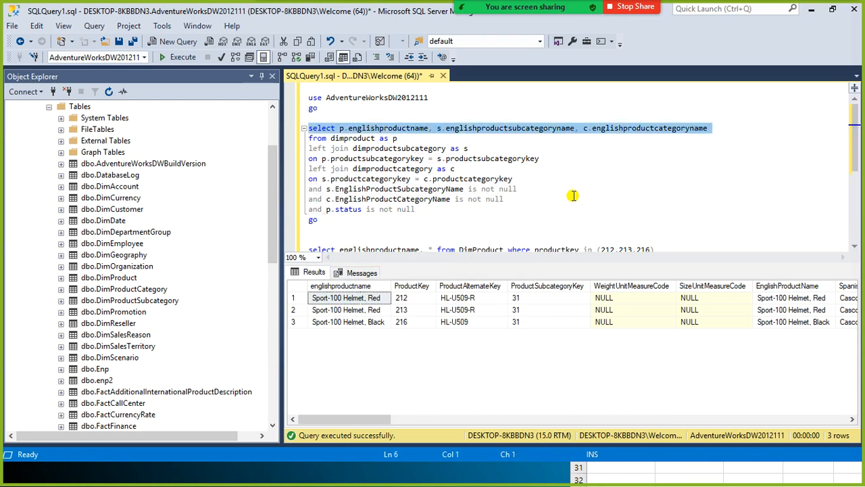
key("shift+Down")
key("shift+Down")
key("shift+Down")
key("shift+Down")
key("shift+Down")
key("shift+Down")
key("shift+Down")
key("shift+Down")
key("shift+Down")
key("shift+Down")
key("F5")
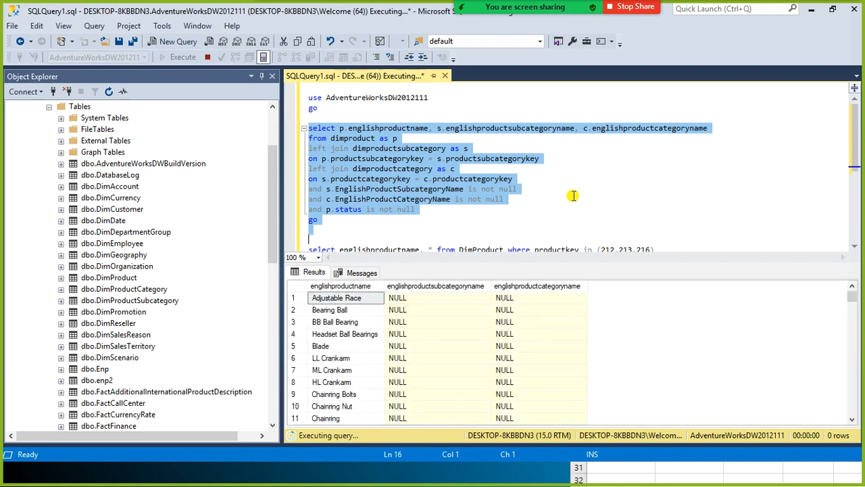
Look through the join query's result rows down to the end for null subcategory and category names
scroll(668, 344, "down", 3)
scroll(667, 344, "down", 20)
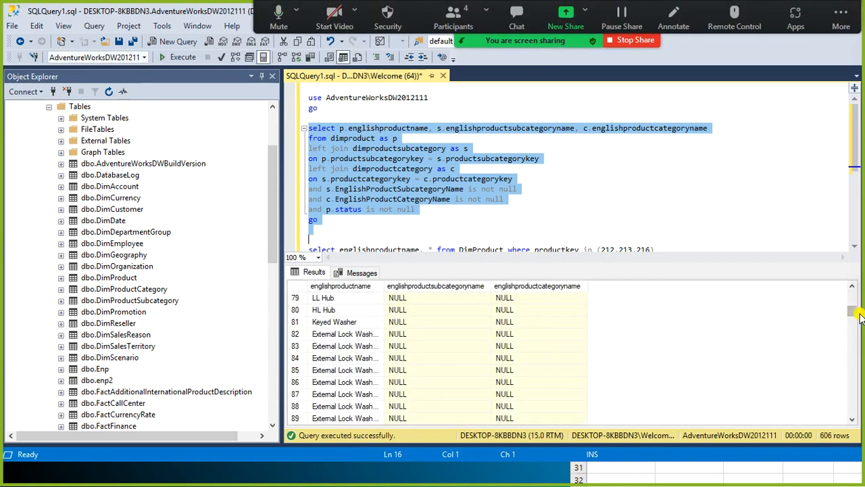
left_click_drag(853, 313, 860, 405)
scroll(64, 135, "up", 3)
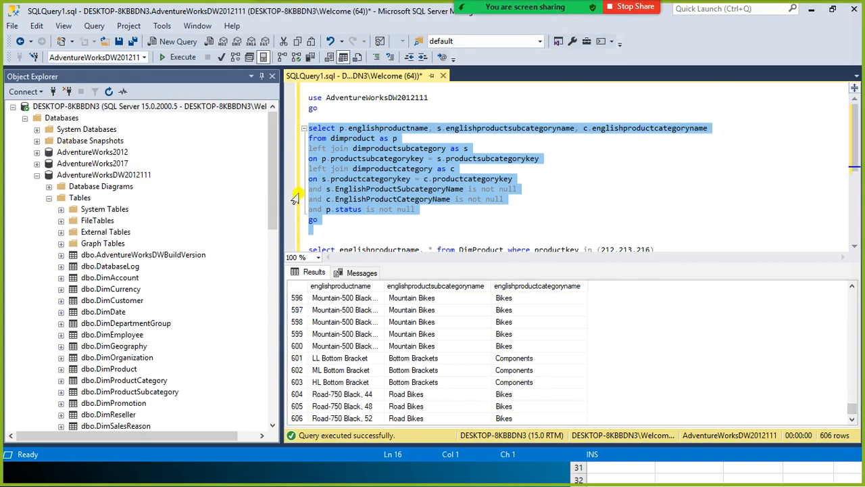
left_click(512, 232)
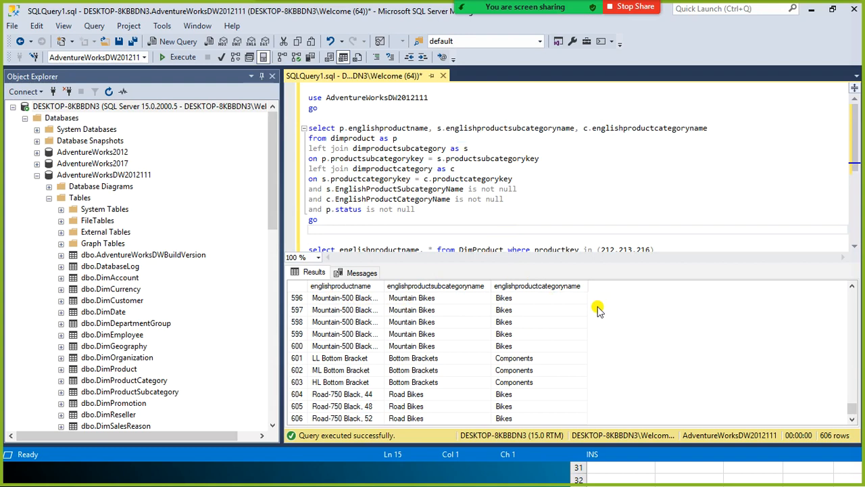
left_click(476, 217)
left_click(457, 213)
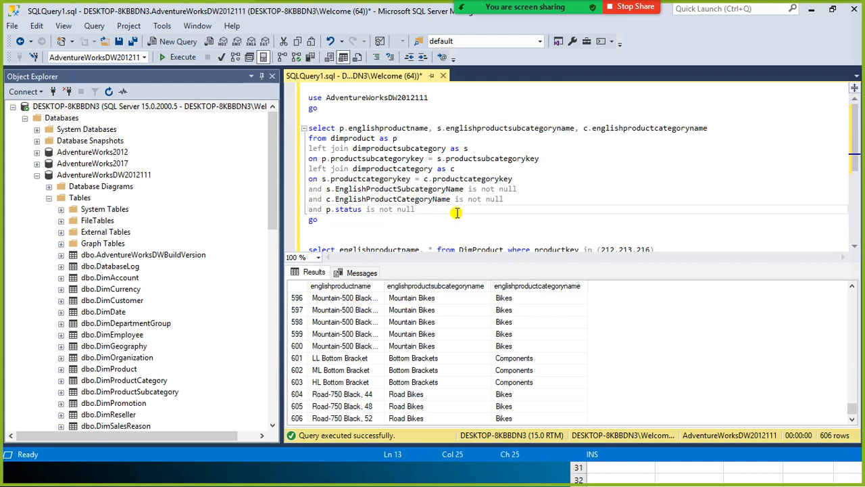
scroll(630, 310, "up", 10)
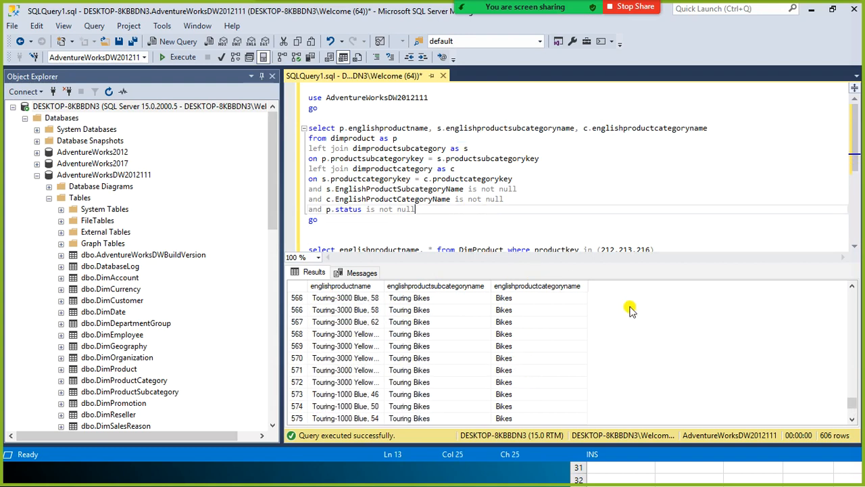
scroll(556, 328, "up", 4)
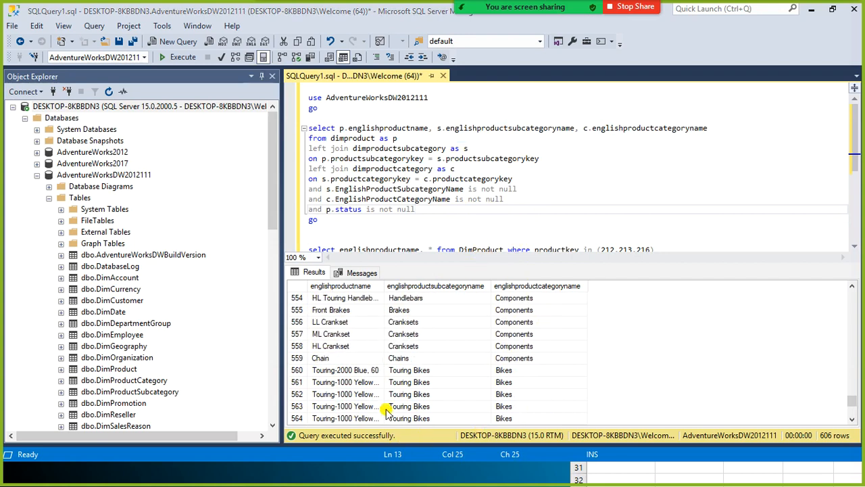
Open Notepad and enter the heading "product table" in a blank document
key("super")
type("note")
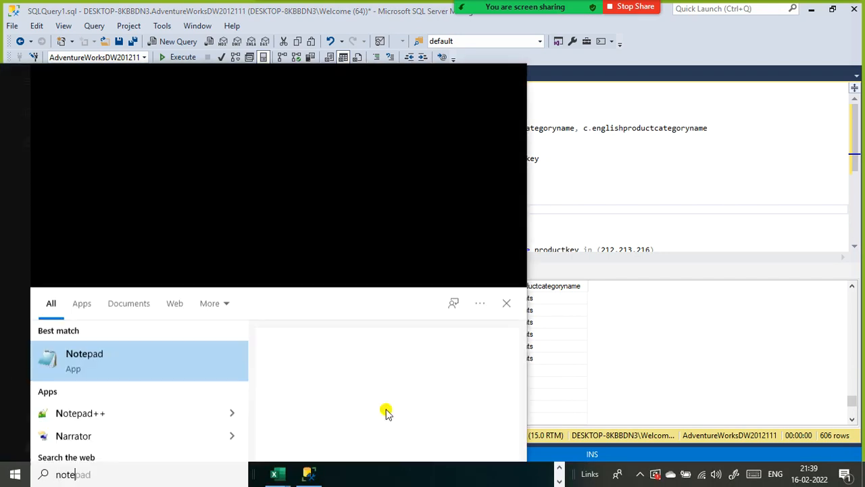
type("pad")
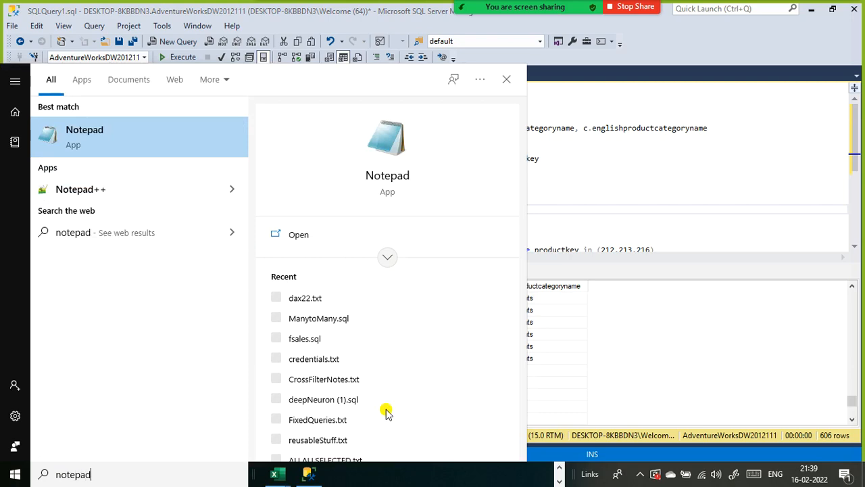
key("Return")
type("product ")
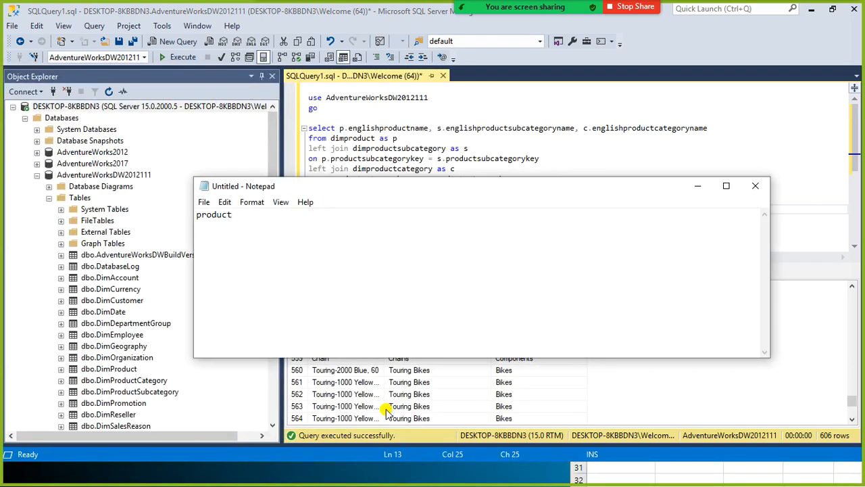
type("table  ")
Add a sample row below the heading with 10, "producta," and, after a gap, "effctdate"
type("10")
type("  product a")
key("BackSpace")
key("BackSpace")
type("a,  sd")
key("BackSpace")
type("eff")
key("BackSpace")
key("BackSpace")
key("BackSpace")
key("BackSpace")
type("effct ")
type("end dat")
type("a")
key("BackSpace")
key("BackSpace")
key("BackSpace")
key("BackSpace")
key("BackSpace")
key("BackSpace")
key("BackSpace")
key("BackSpace")
key("BackSpace")
type("date")
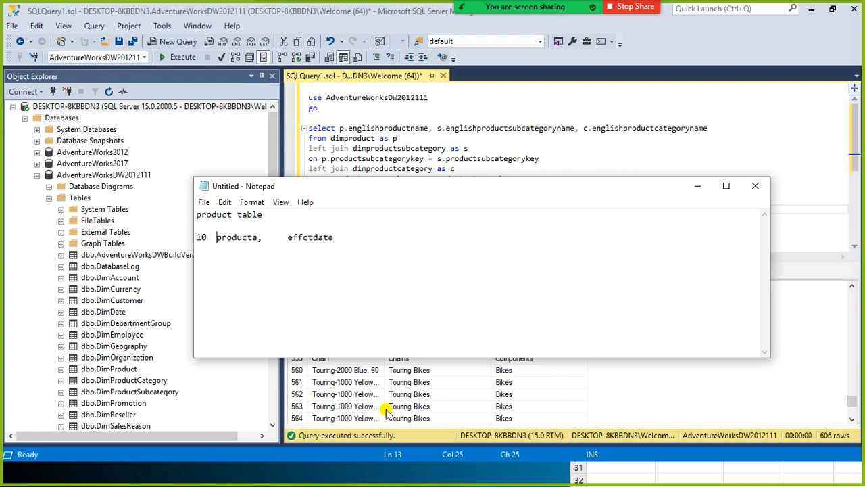
Insert "list price" directly after "producta," in the sample row
key("Right")
key("Right")
key("Right")
type("list price")
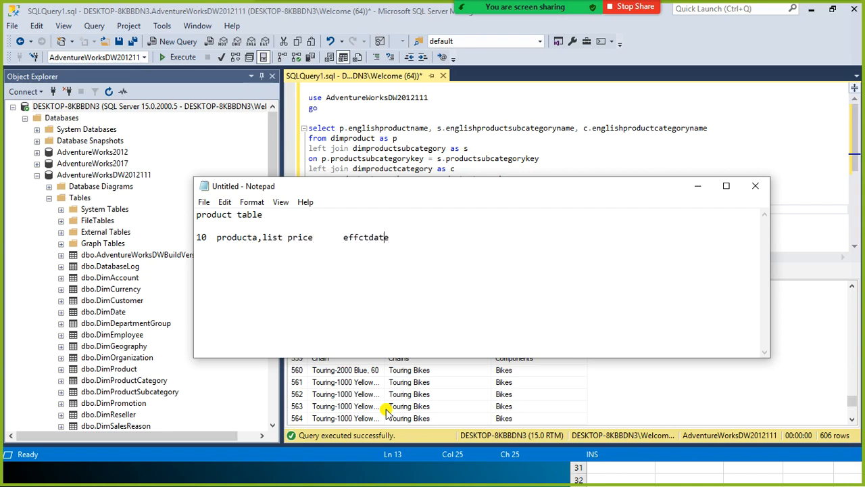
Rework the row's date field into the two fields "effct st date" and "eff end date"
key("Left")
key("Left")
type("st")
key("Right")
key("Delete")
type("eff")
type(" end end")
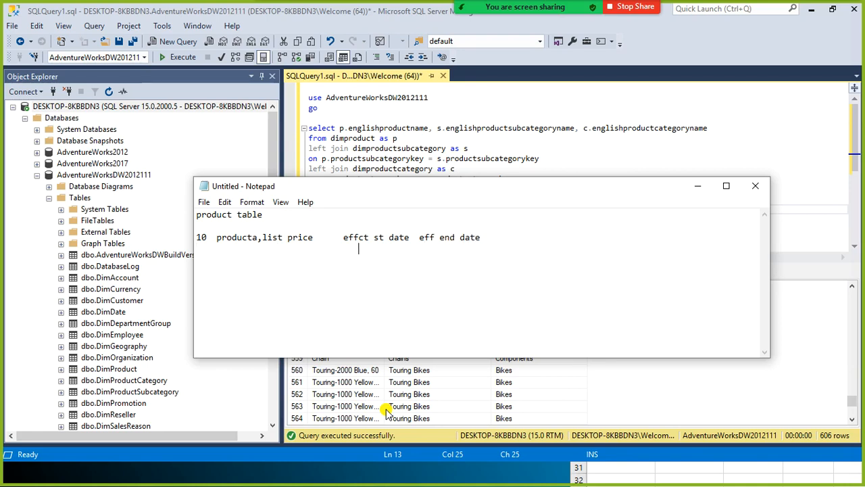
Add the field "status" at the end of the sample row, after "eff end date"
type("nul")
key("BackSpace")
key("BackSpace")
key("BackSpace")
key("BackSpace")
left_click(525, 236)
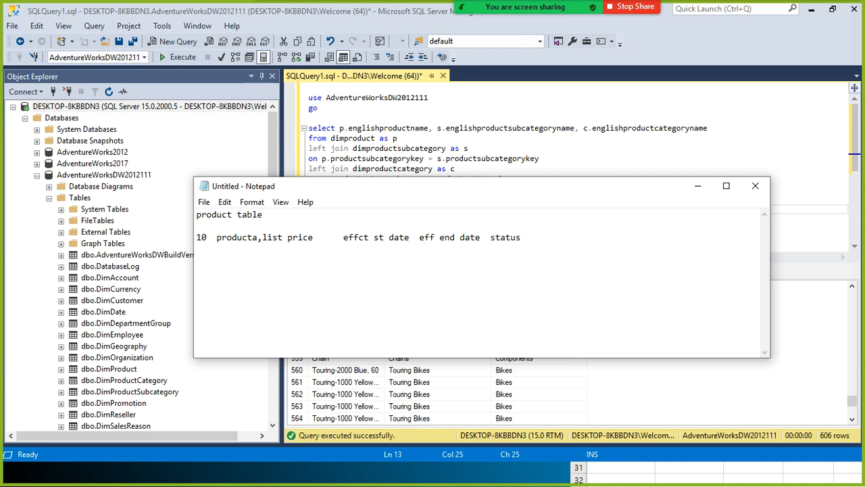
Switch back to SSMS and change the join query's last condition to p.status = 'Current'
key("alt+Tab")
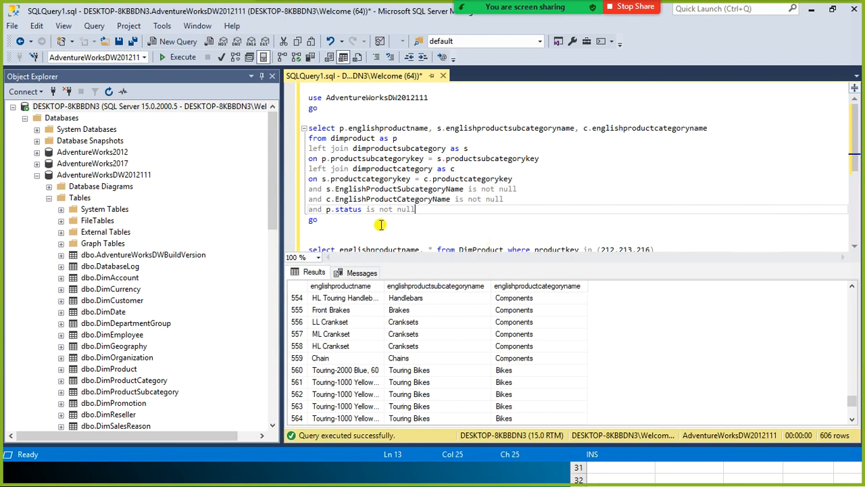
left_click(364, 210)
left_click_drag(368, 210, 472, 216)
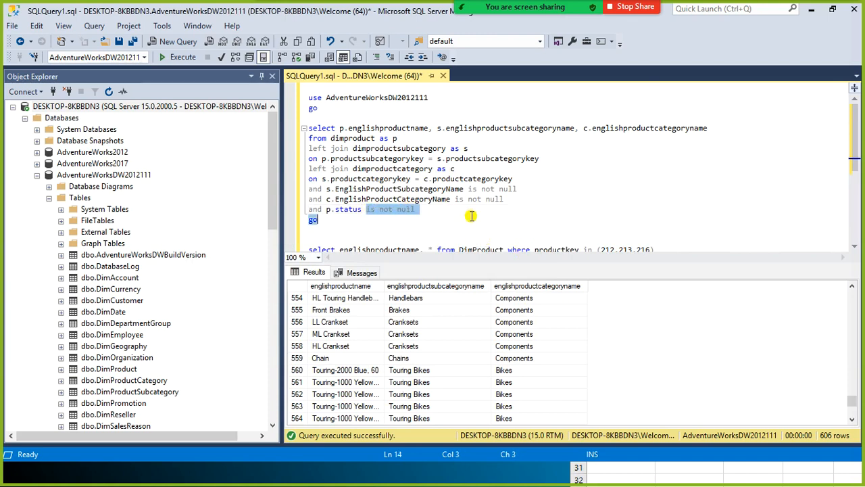
key("Up")
key("Down")
key("shift+End")
type("= ")
type("Cu")
key("BackSpace")
key("BackSpace")
key("BackSpace")
type("'C")
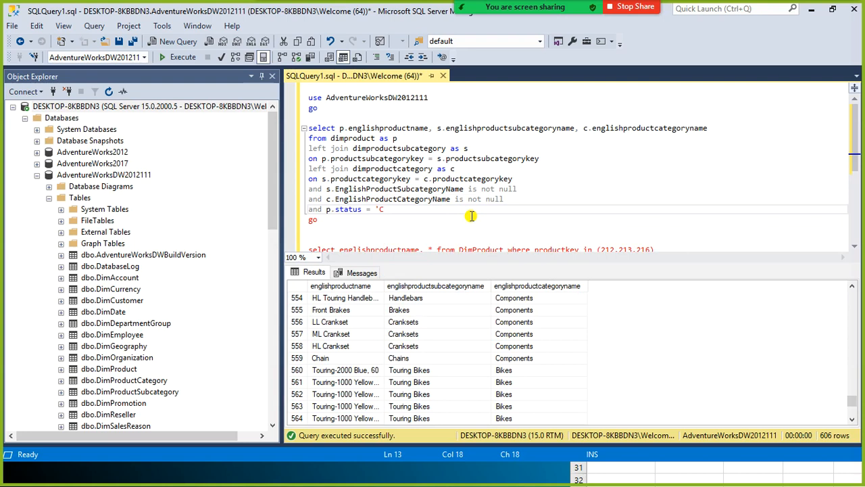
type("urrent'")
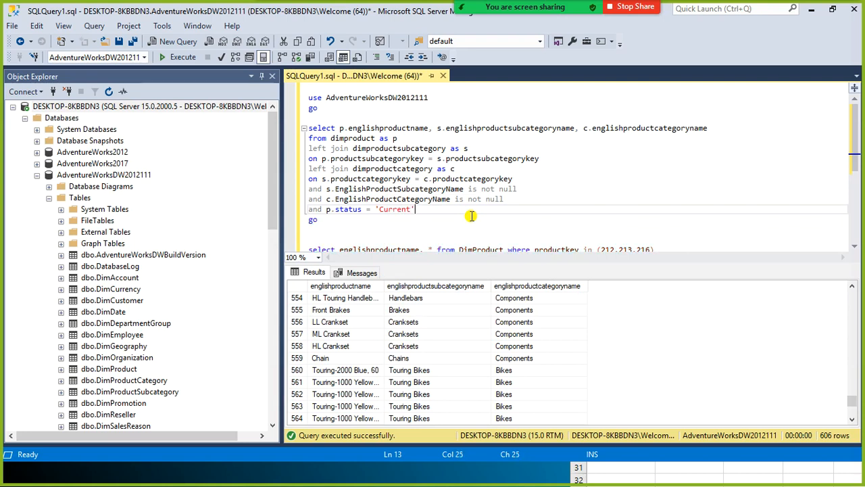
Execute the join query block, from its select line through go, with the status = 'Current' condition
key("Down")
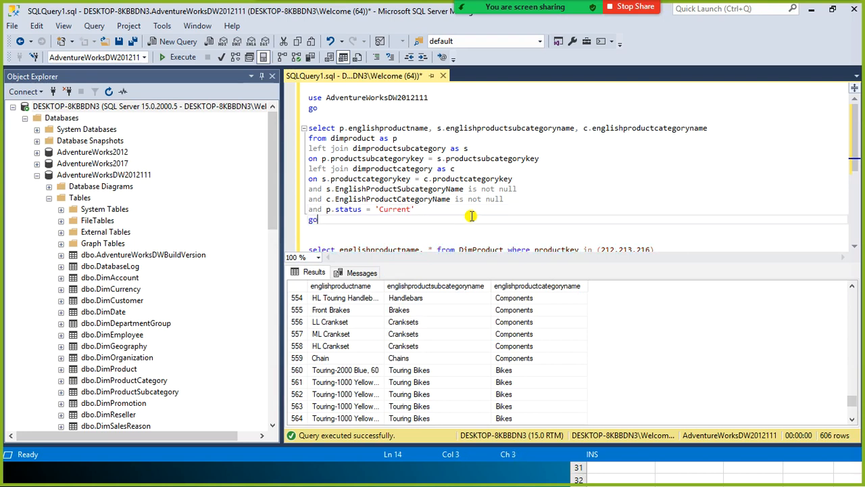
key("shift+Up")
key("shift+Up")
key("shift+Up")
key("shift+Up")
key("shift+Up")
key("shift+Up")
key("shift+Up")
key("shift+Up")
key("shift+Up")
key("shift+Up")
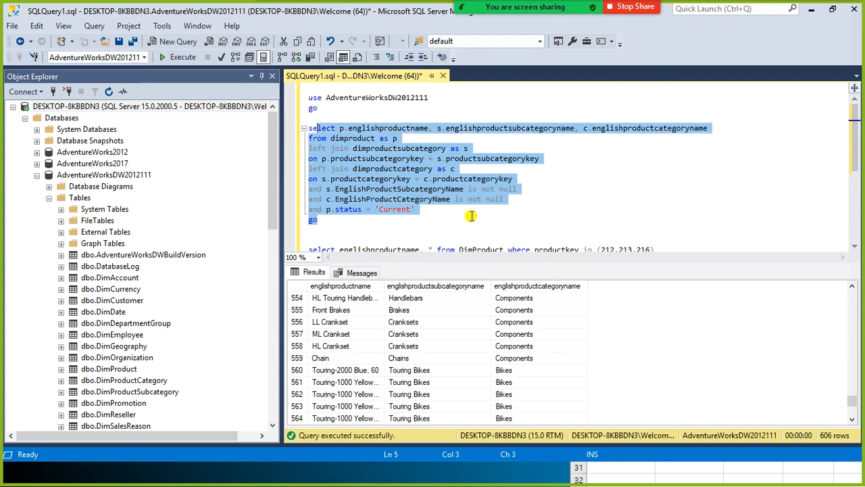
key("F5")
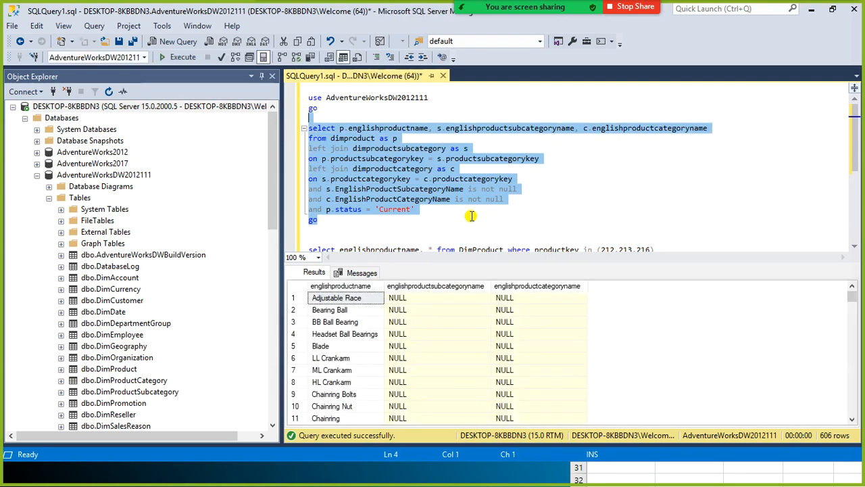
left_click(528, 322)
Try the status condition with the table alias s and execute the join query block again
left_click(386, 220)
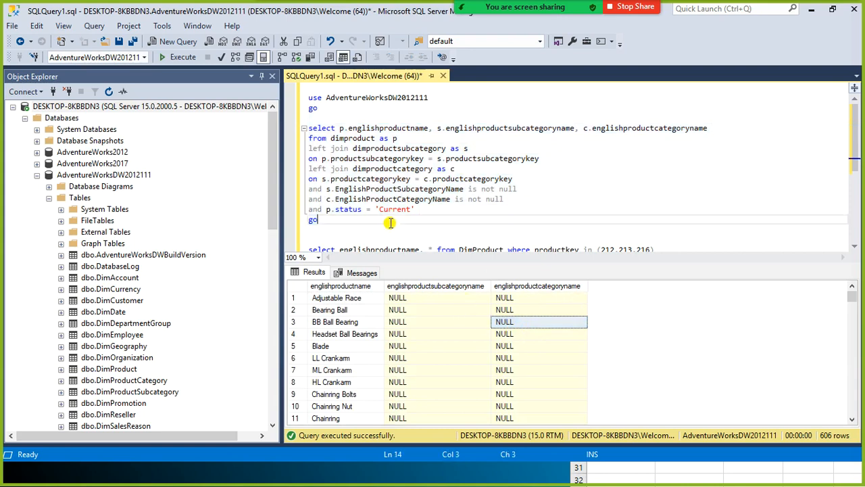
left_click(344, 210)
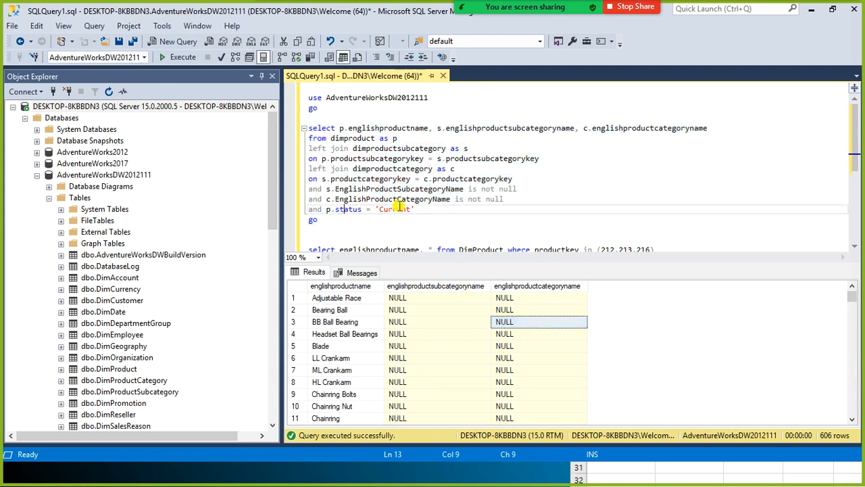
left_click(330, 210)
key("BackSpace")
type("s")
key("Escape")
left_click_drag(334, 219, 300, 130)
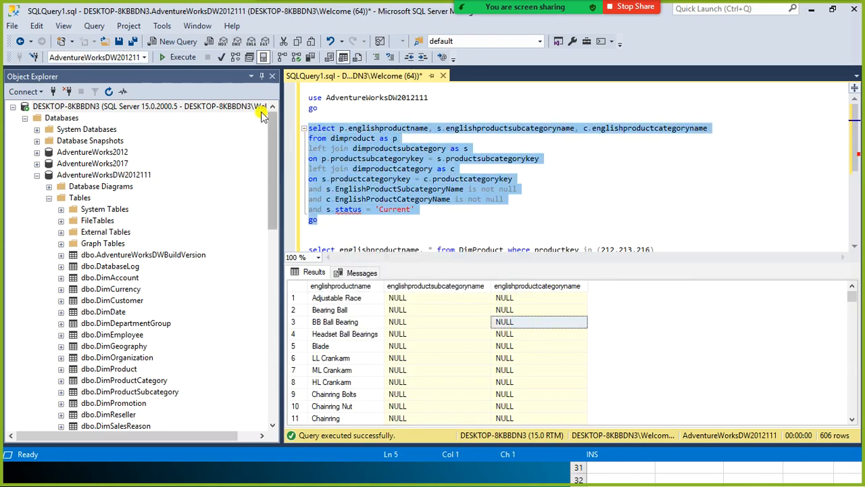
left_click(177, 56)
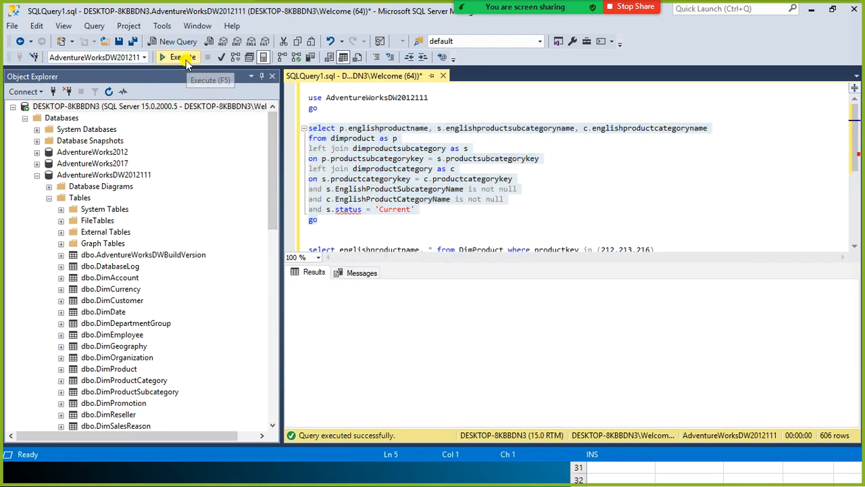
Delete the status condition and execute the join query from its select line through the category name condition
left_click(417, 240)
left_click_drag(425, 211, 204, 215)
key("Delete")
left_click(356, 218)
left_click_drag(534, 205, 261, 129)
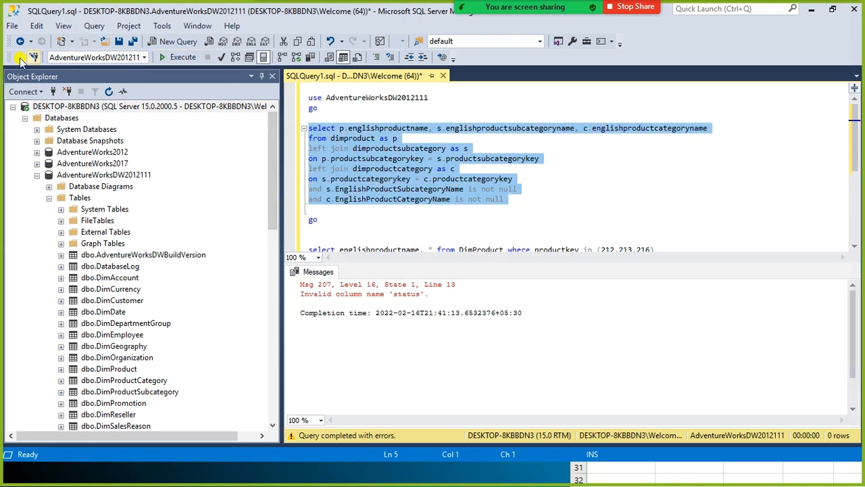
left_click(183, 58)
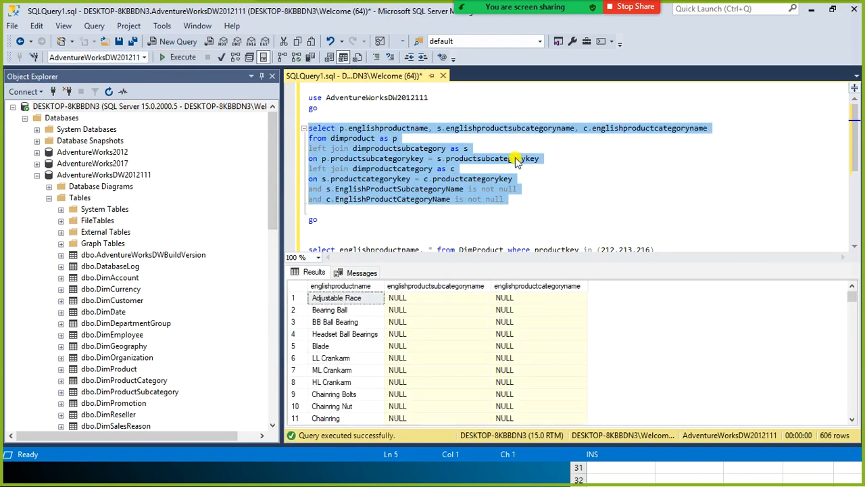
left_click(499, 200)
scroll(538, 342, "down", 4)
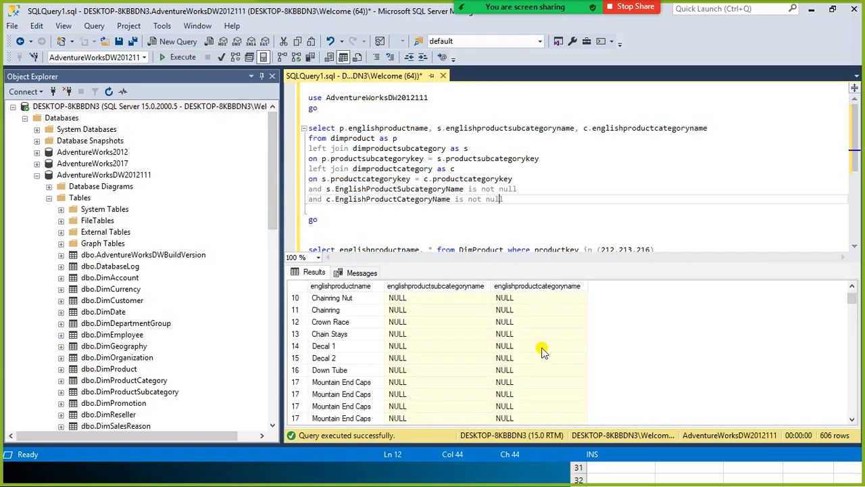
scroll(543, 350, "up", 4)
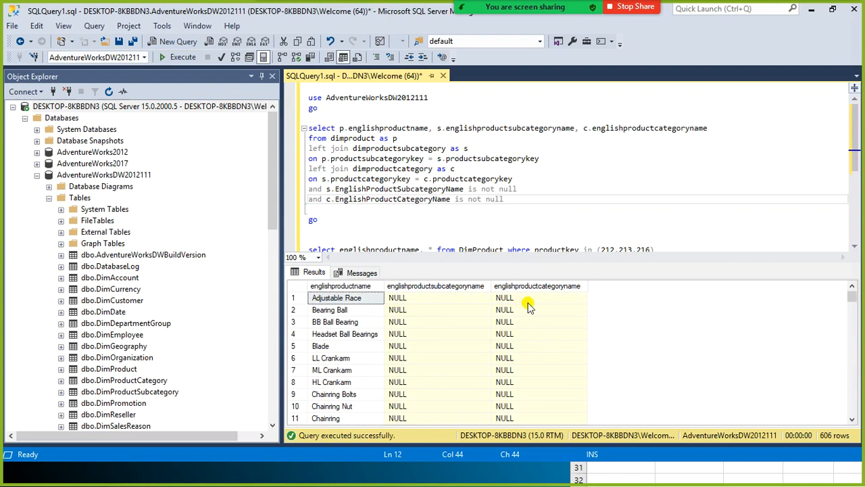
Switch to Notepad and place two copies of the sample product row directly below the original
key("alt+Tab")
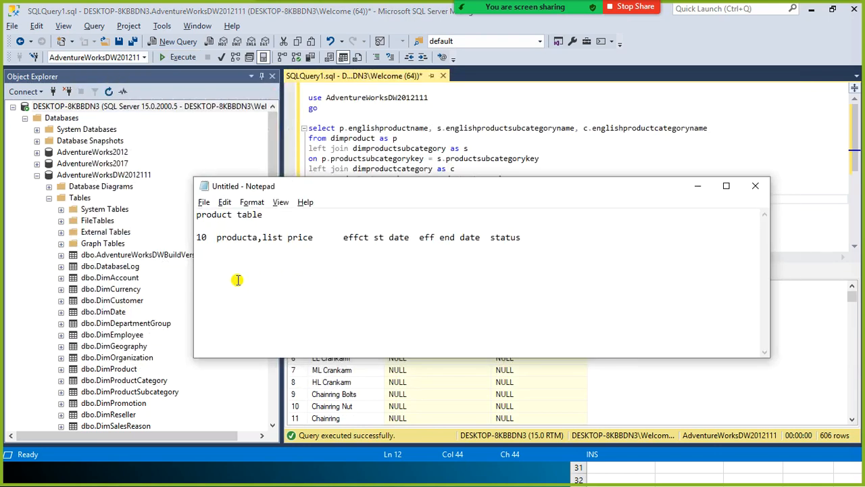
left_click_drag(201, 237, 522, 243)
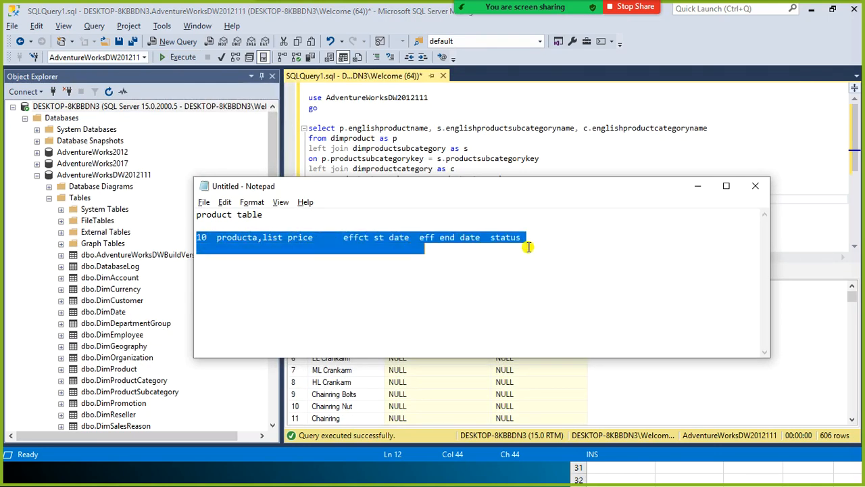
left_click(502, 245)
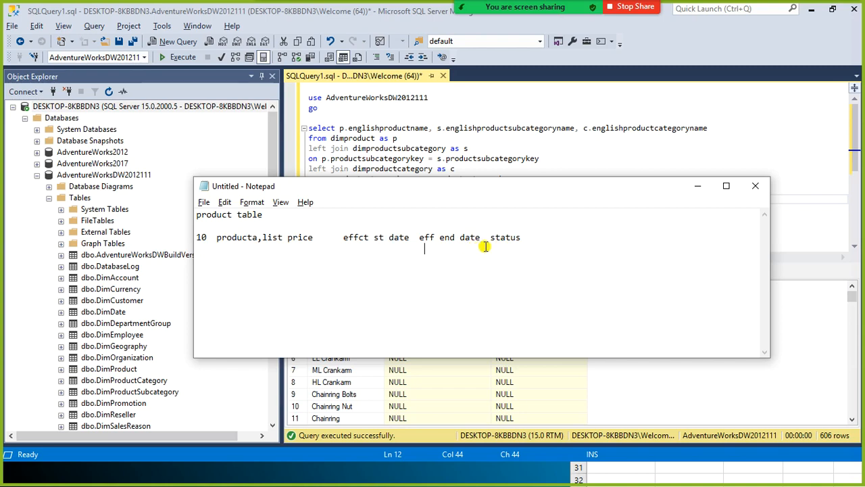
left_click_drag(460, 237, 181, 234)
key("ctrl+c")
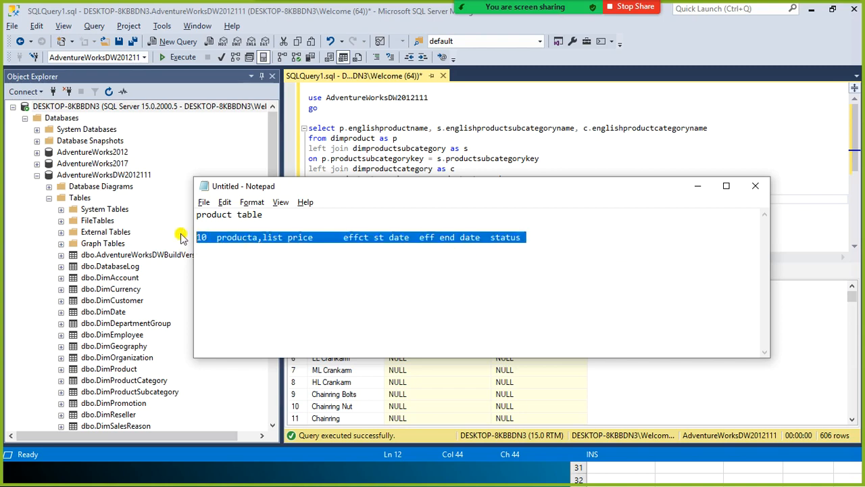
double_click(214, 258)
key("ctrl+v")
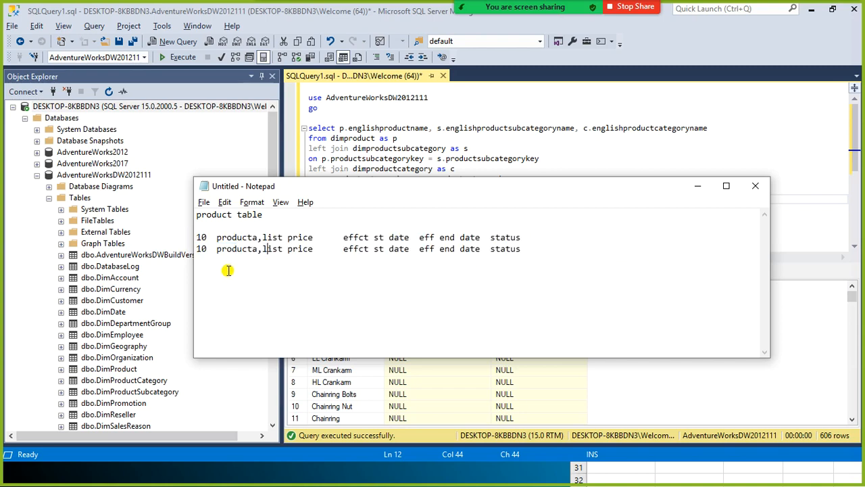
double_click(201, 248)
left_click(520, 250)
left_click(212, 264)
key("ctrl+v")
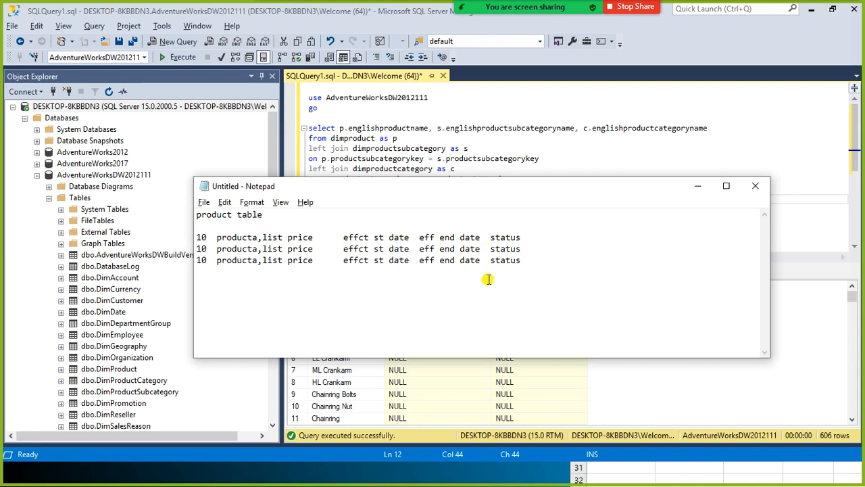
left_click_drag(537, 269, 225, 245)
left_click(243, 249)
Review the left join query block in SSMS and return to the product table notes in Notepad
left_click(437, 151)
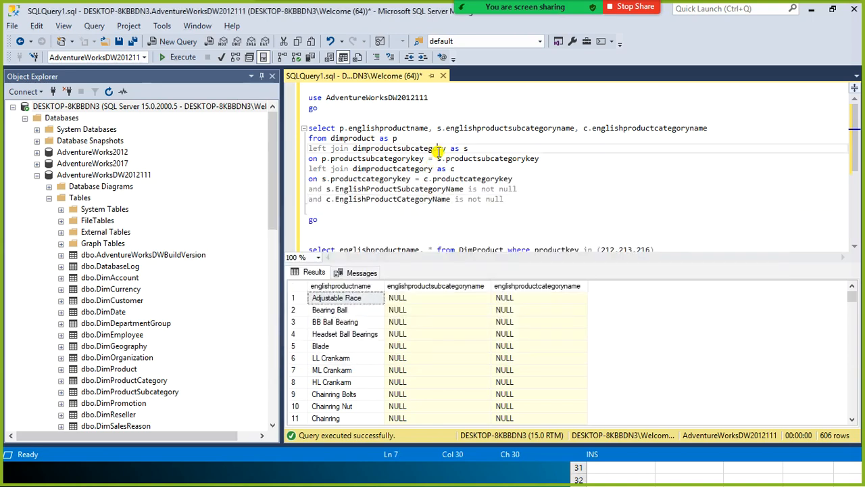
left_click_drag(556, 199, 197, 114)
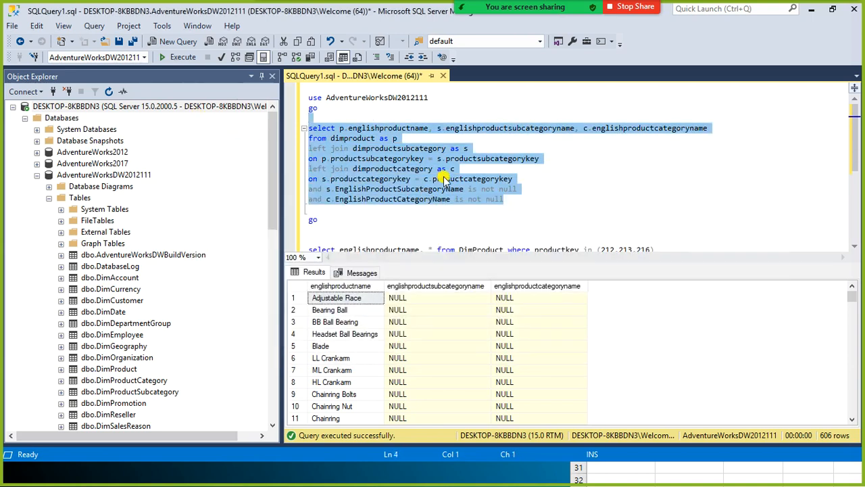
left_click(374, 138)
key("Tab")
key("alt+Tab")
key("alt+Tab")
key("alt+Tab")
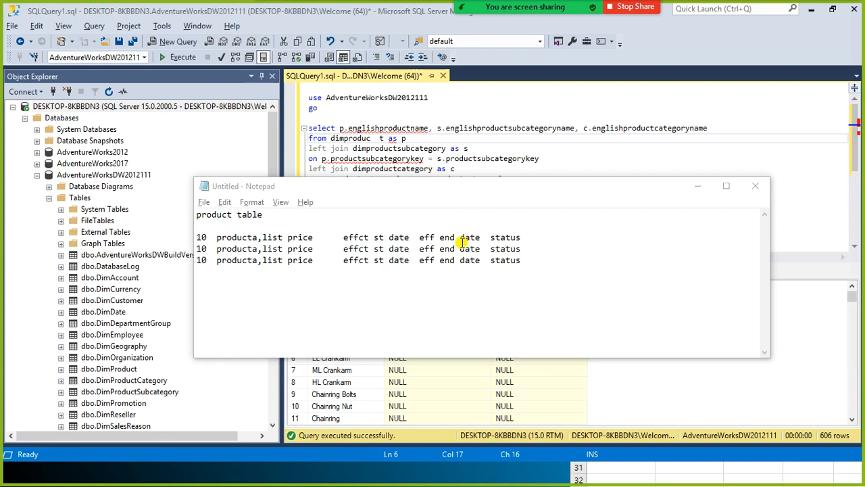
Switch to Power BI Desktop and examine the relationships between the fact and dimension tables in the model diagram
key("alt+Tab")
key("alt+Tab")
key("alt+Tab")
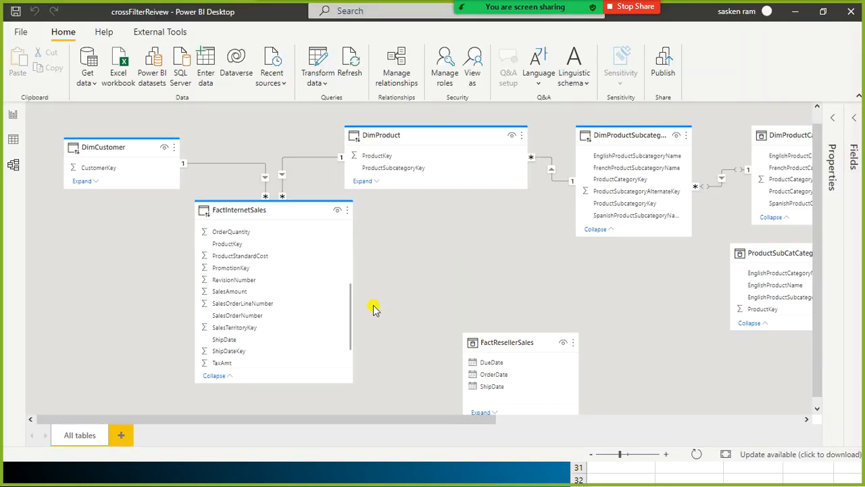
left_click_drag(257, 419, 87, 396)
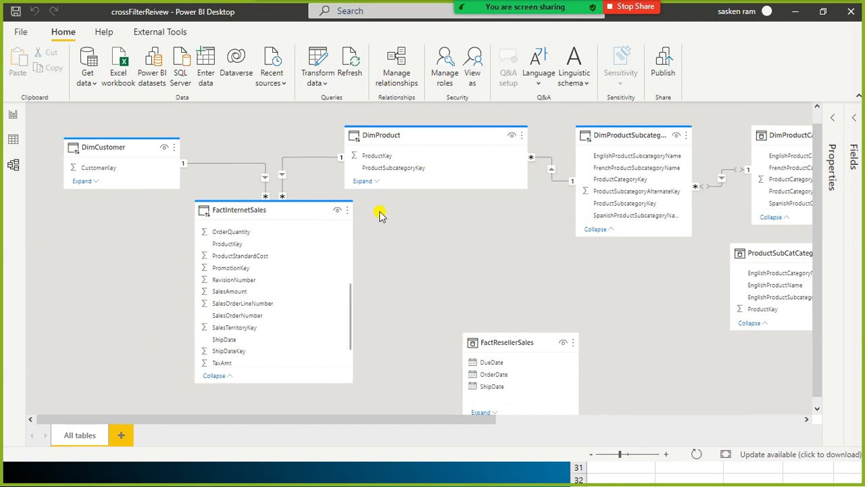
mouse_move(388, 422)
left_mouse_down()
mouse_move(757, 423)
mouse_move(543, 407)
mouse_move(382, 409)
left_mouse_up()
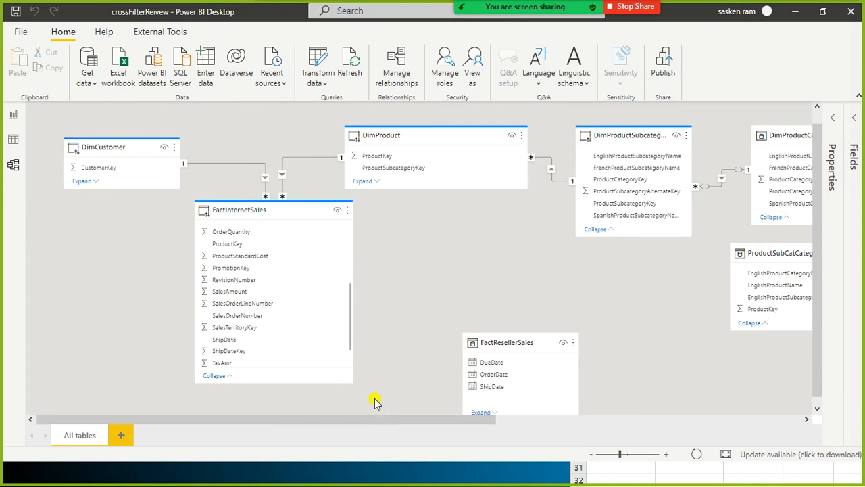
left_click_drag(367, 417, 285, 390)
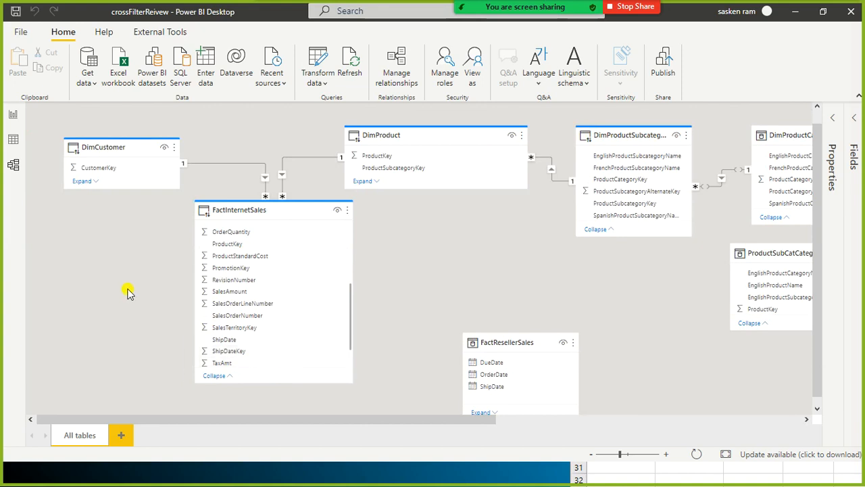
scroll(129, 291, "down", 1)
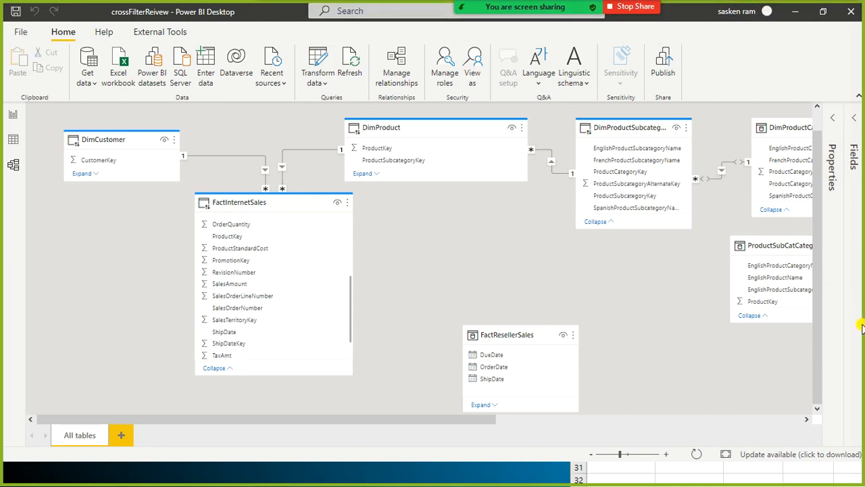
Review the participant list of the running Zoom meeting and close it
key("super")
key("super")
left_click(457, 18)
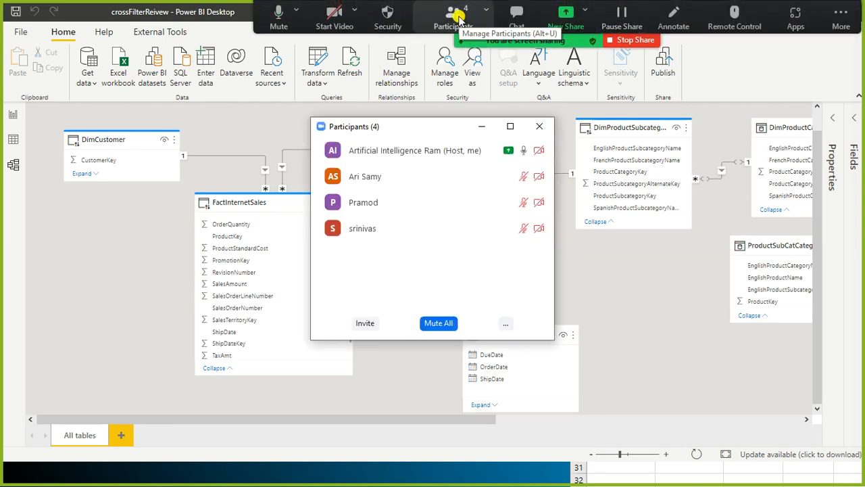
left_click(545, 132)
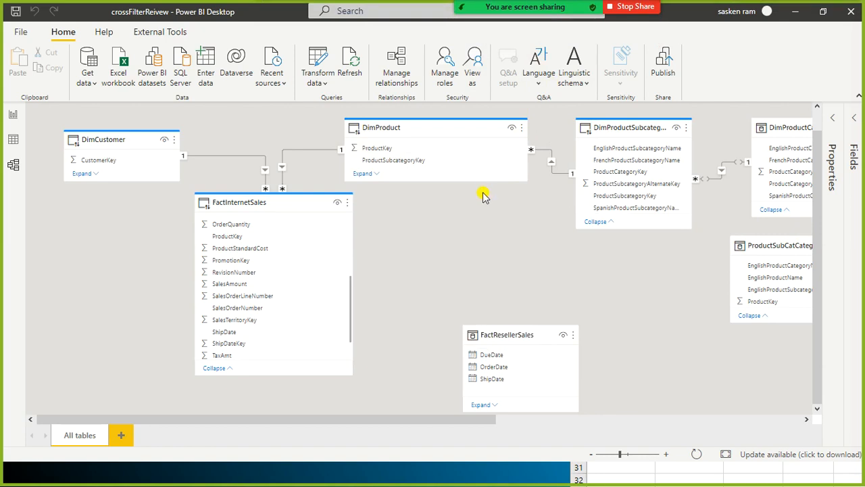
Stop sharing the screen in Zoom and end the meeting
mouse_move(625, 8)
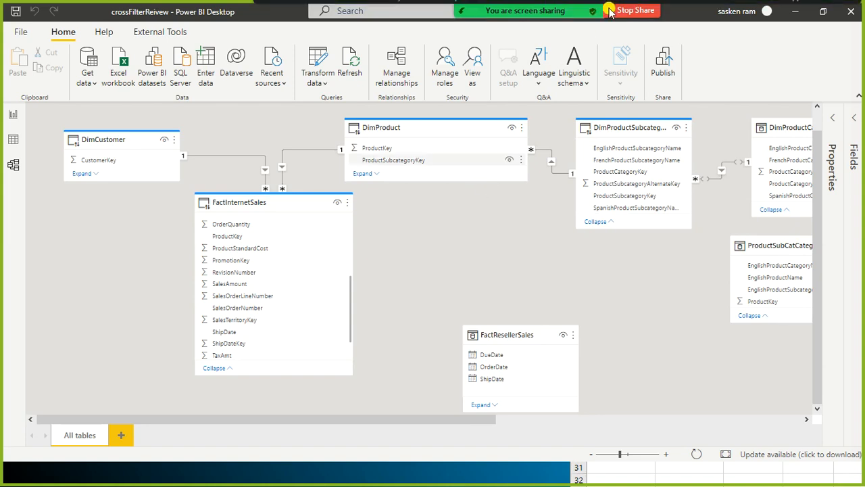
left_click(624, 41)
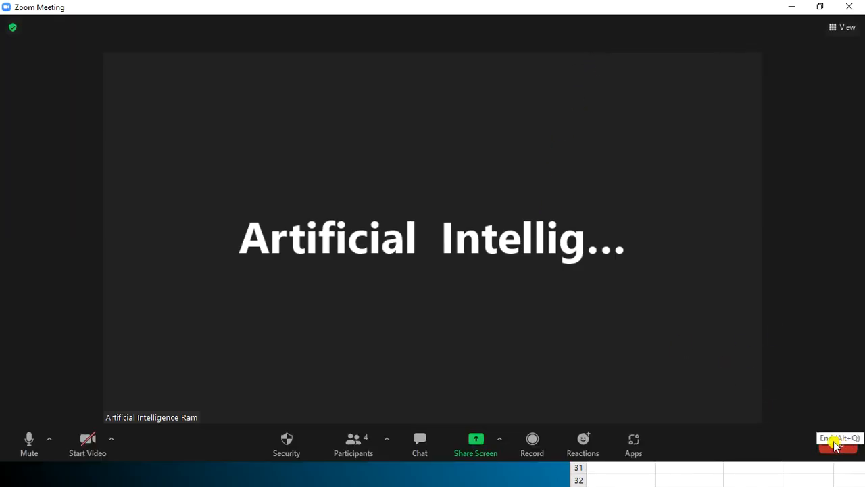
left_click(839, 452)
left_click(788, 383)
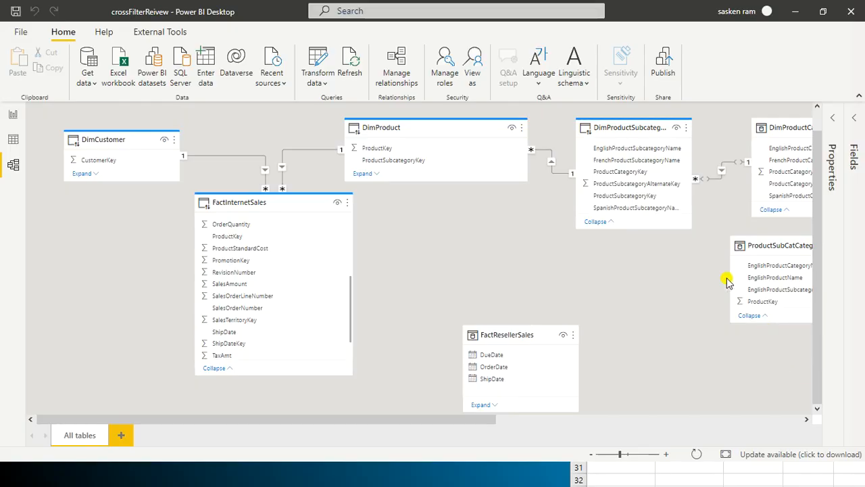